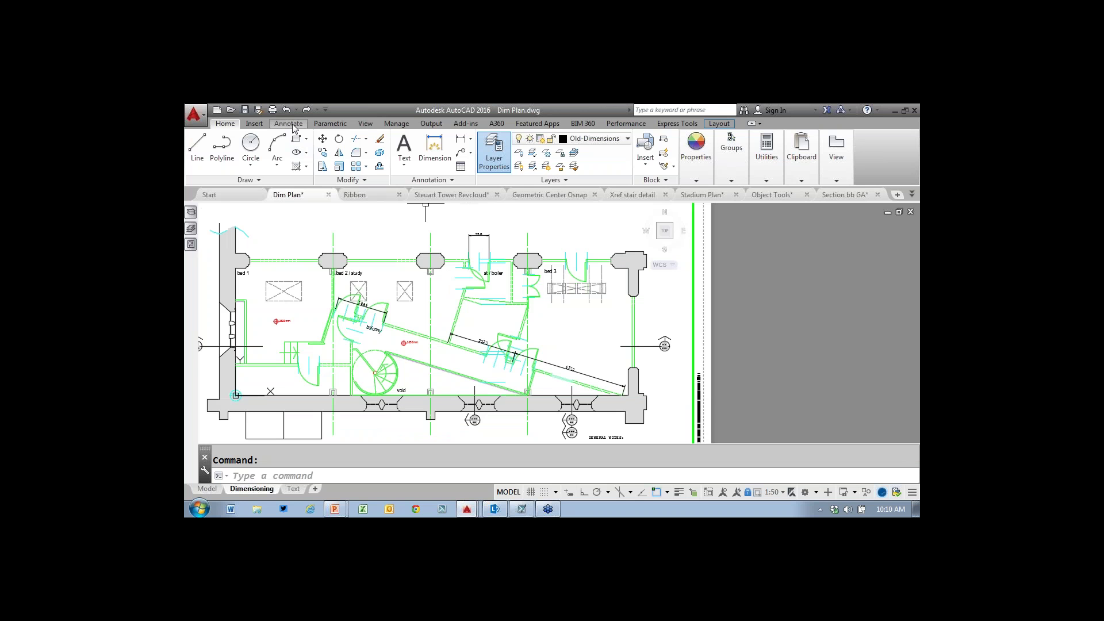
- Review the separate dimension types and the layer choices available for new dimensions
{"action": "left_click", "coordinate": [289, 123]}
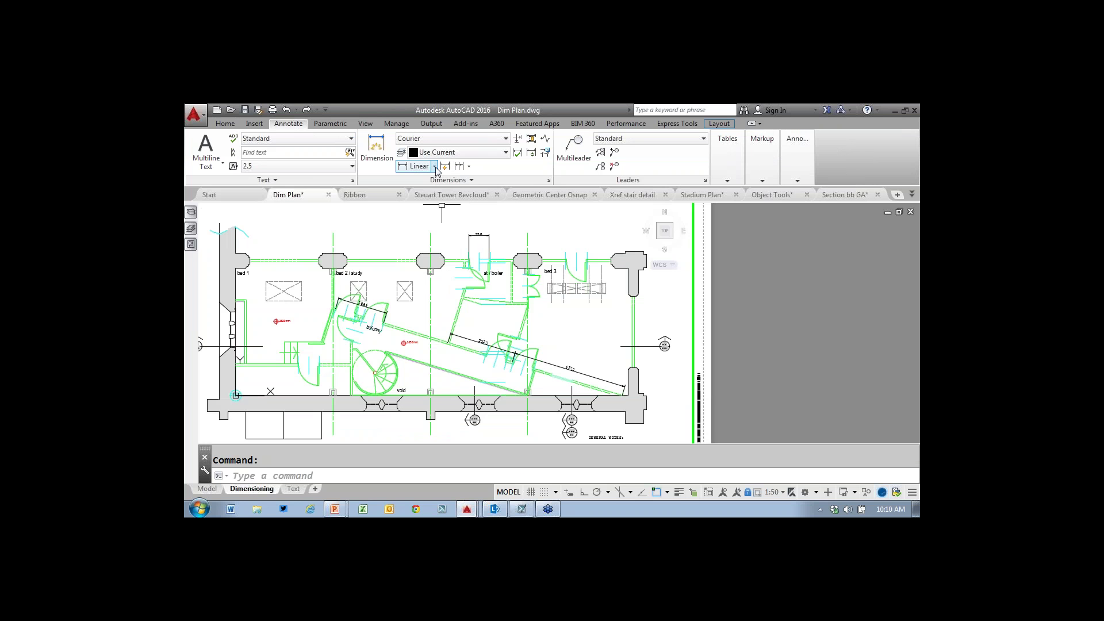
{"action": "left_click", "coordinate": [434, 166]}
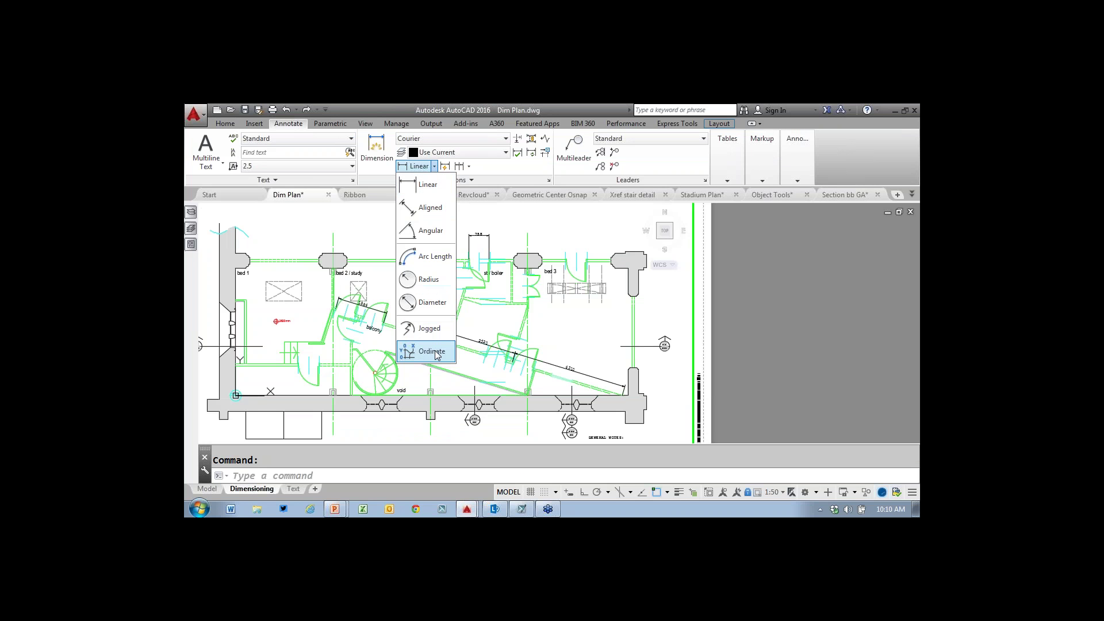
{"action": "left_click", "coordinate": [516, 227]}
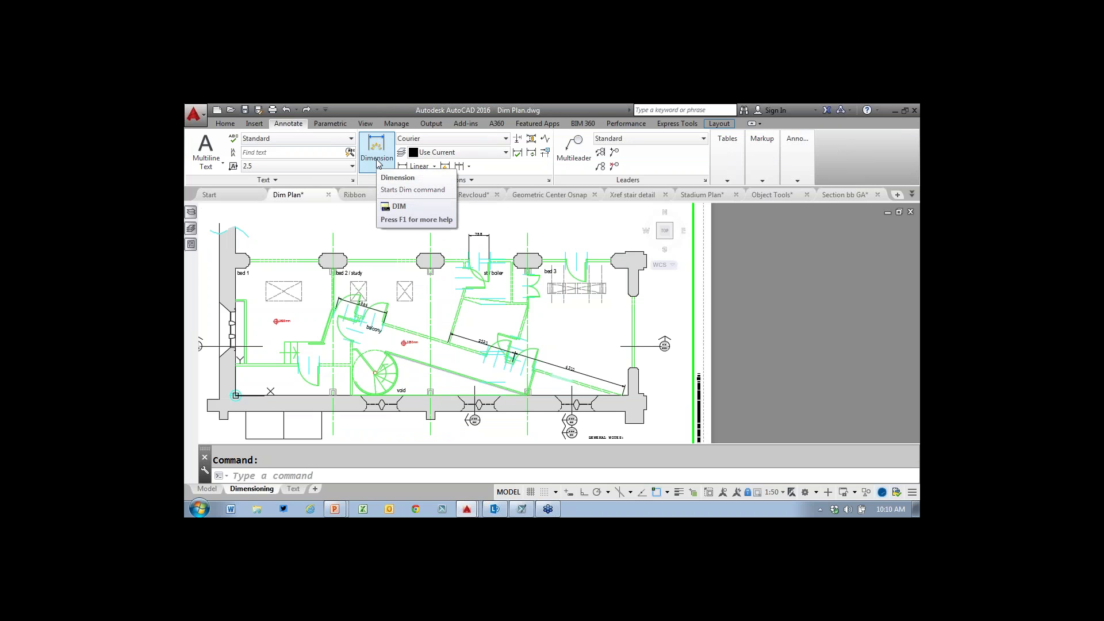
{"action": "left_click", "coordinate": [506, 154]}
{"action": "left_click", "coordinate": [504, 154]}
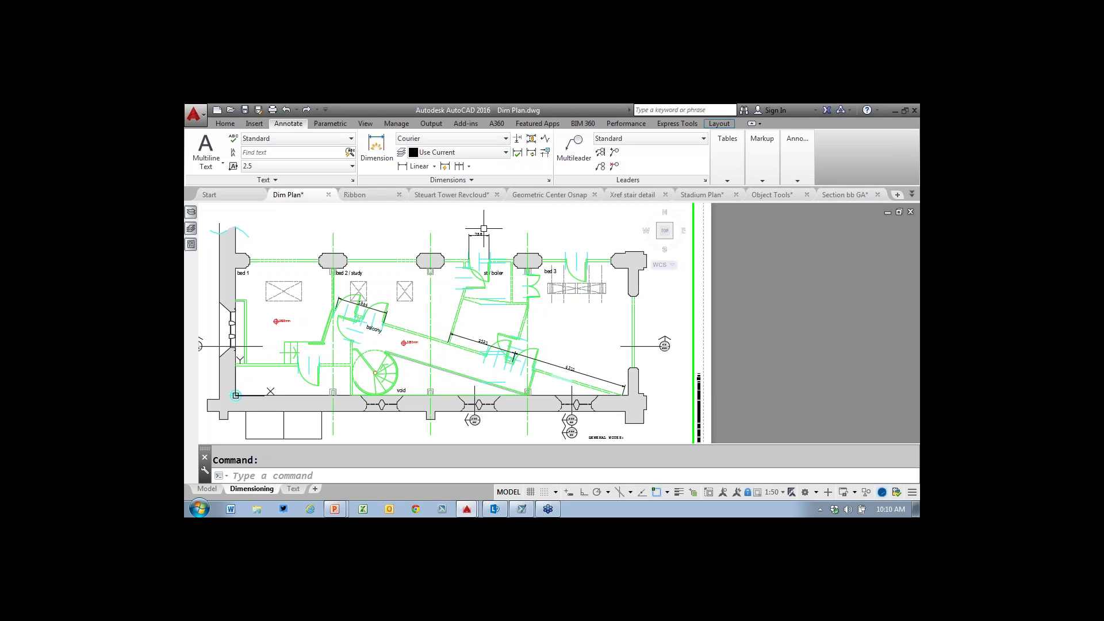
{"action": "mouse_move", "coordinate": [481, 231]}
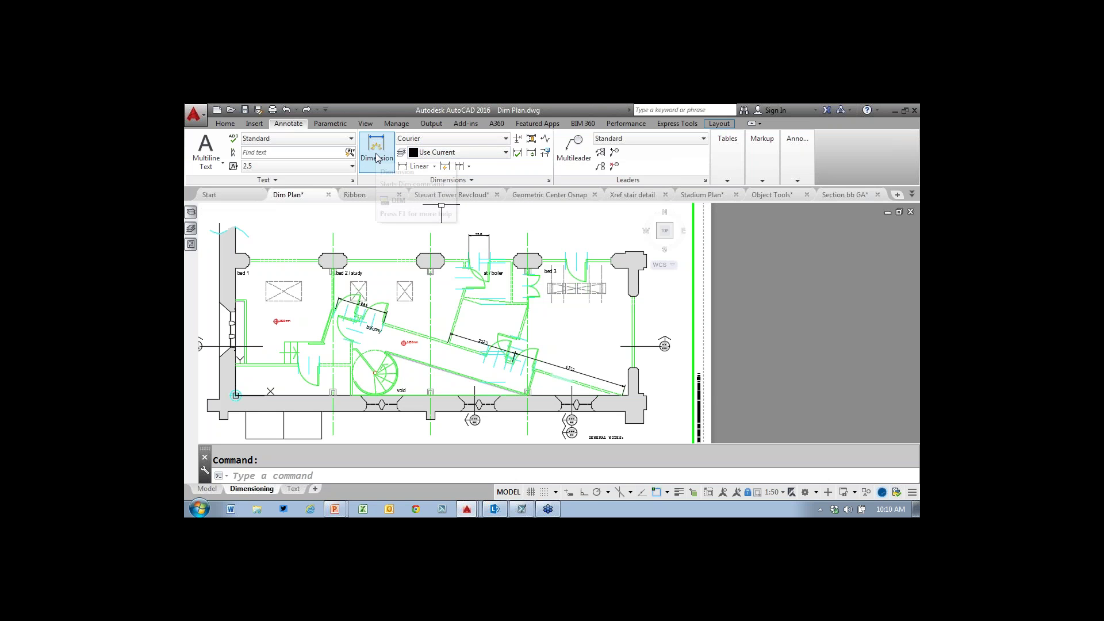
{"action": "left_click", "coordinate": [435, 167]}
- Set the DIMLAYER variable to A-dim as the layer for new dimensions
{"action": "left_click", "coordinate": [388, 472]}
{"action": "type", "text": "DIMLAYER"}
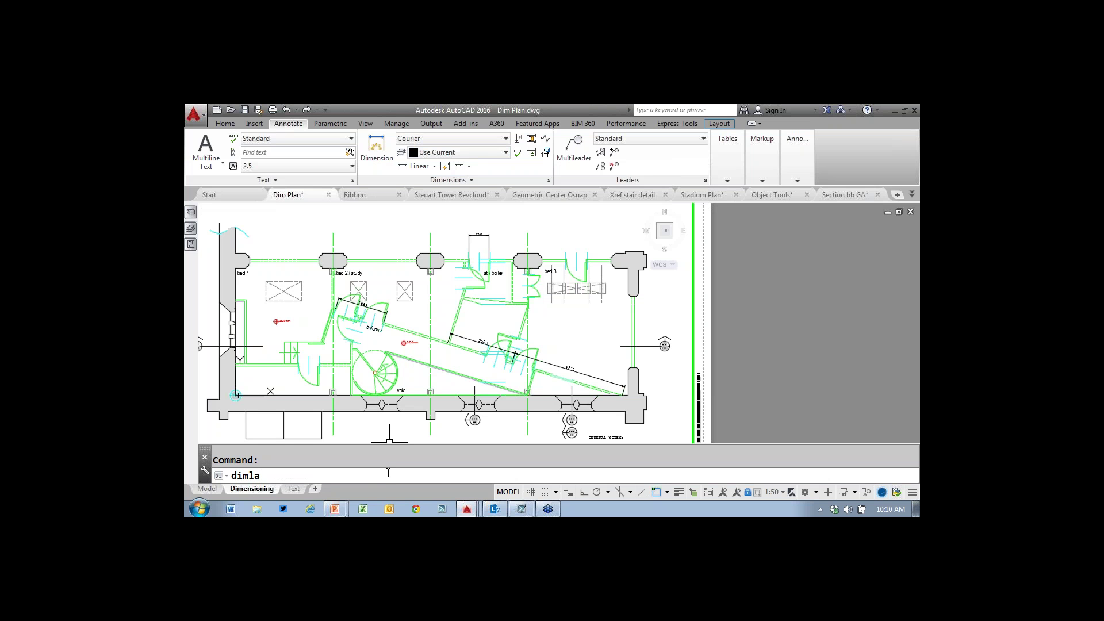
{"action": "key", "text": "Return"}
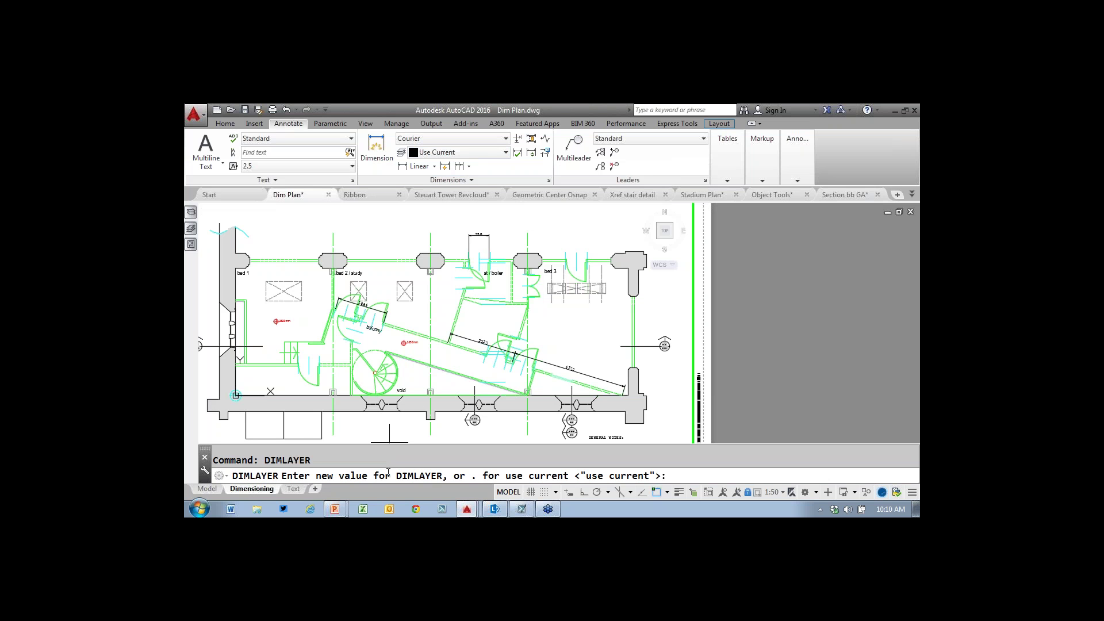
{"action": "type", "text": "A-dim"}
{"action": "key", "text": "Return"}
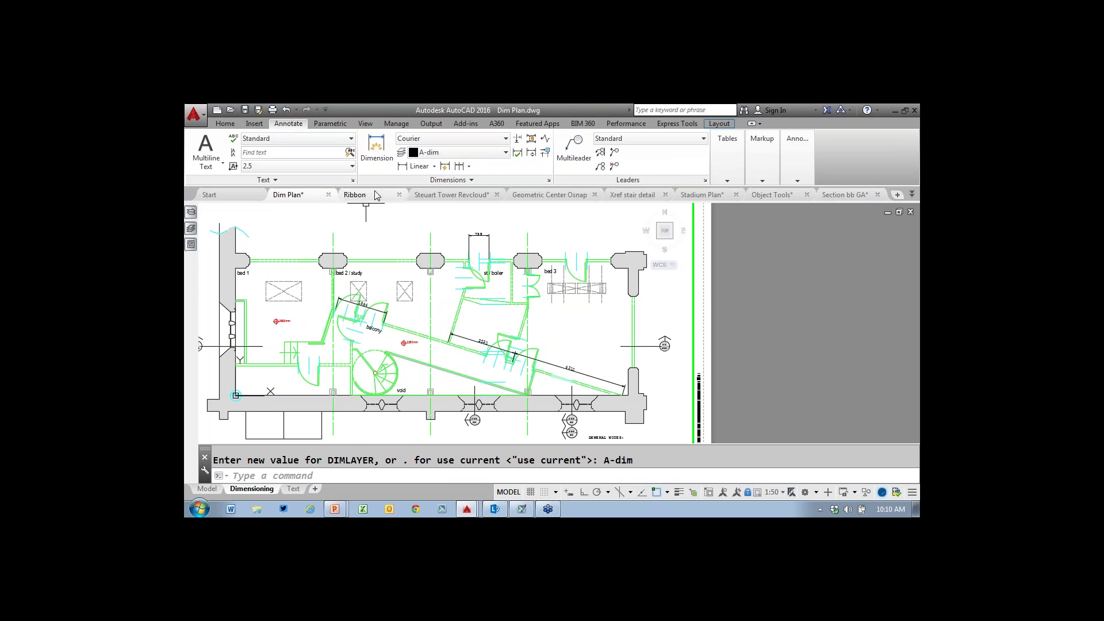
- Use the Dim command to place an aligned dimension on the slanted wall between bed 1 and the balcony
{"action": "left_click", "coordinate": [378, 156]}
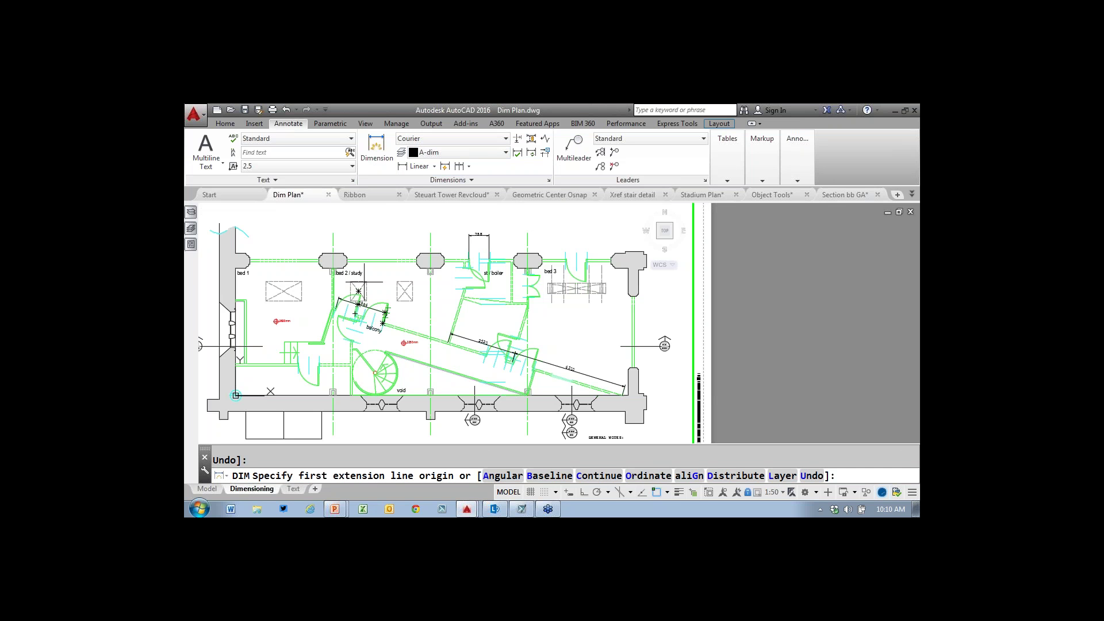
{"action": "key", "text": "Return"}
{"action": "key", "text": "Escape"}
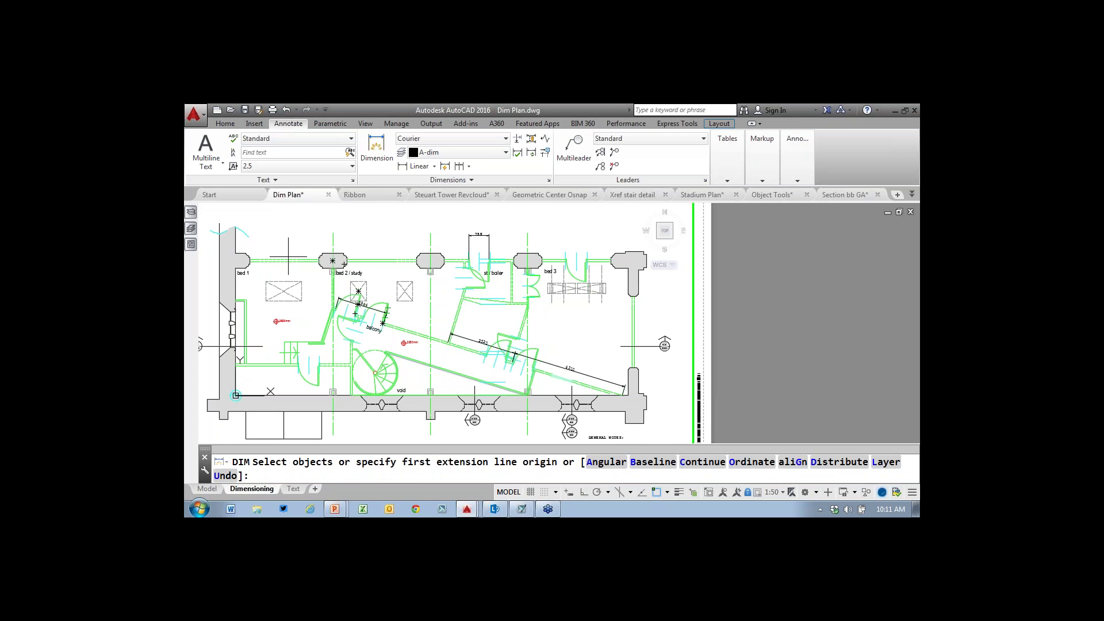
{"action": "key", "text": "Return"}
{"action": "key", "text": "Return"}
{"action": "key", "text": "Return"}
{"action": "key", "text": "Return"}
{"action": "key", "text": "Return"}
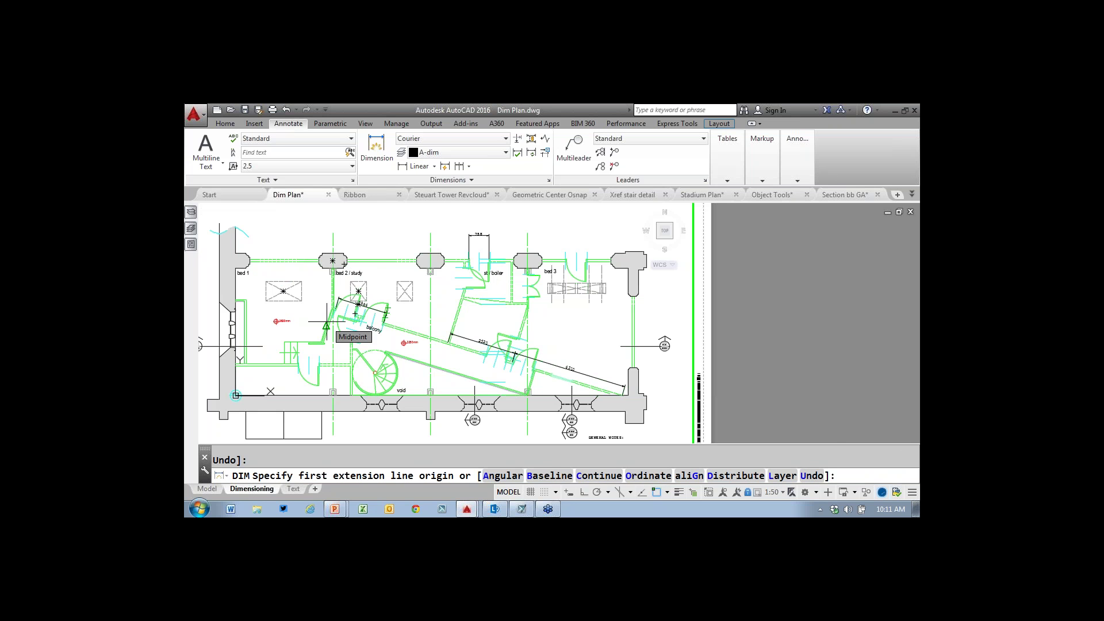
{"action": "scroll", "coordinate": [279, 319], "scroll_direction": "up", "scroll_amount": 2}
{"action": "scroll", "coordinate": [294, 314], "scroll_direction": "up", "scroll_amount": 4}
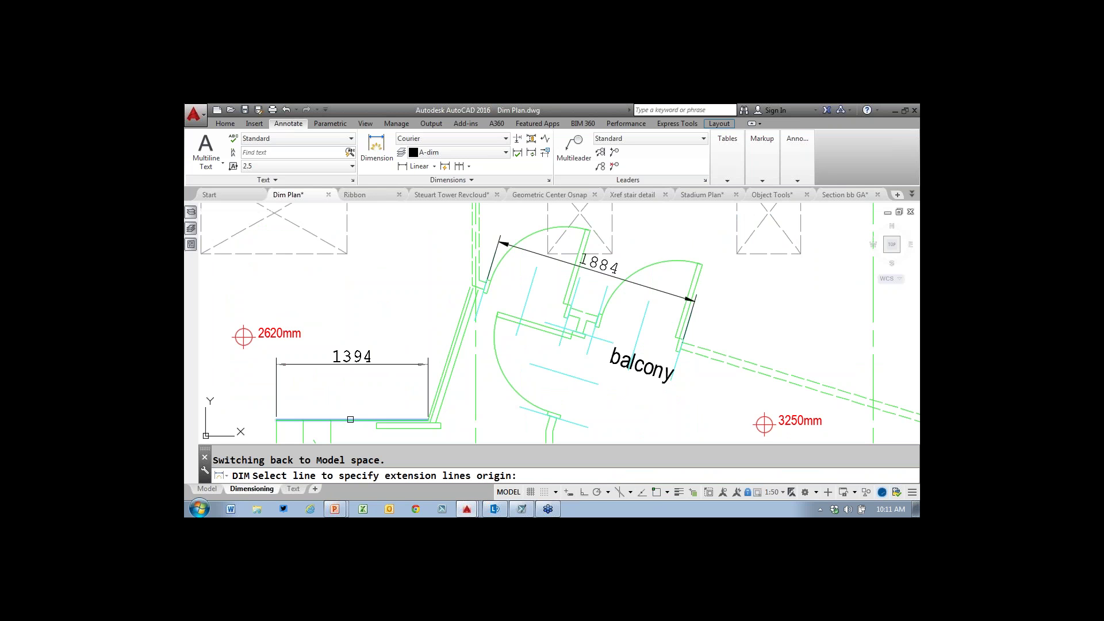
{"action": "left_click", "coordinate": [454, 343]}
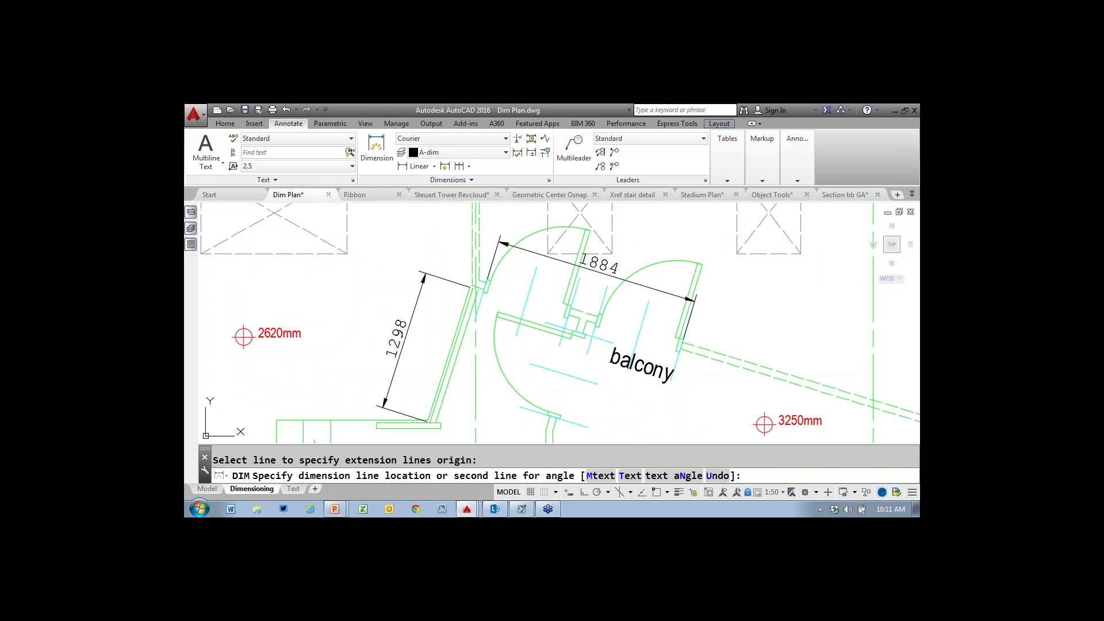
{"action": "left_click", "coordinate": [404, 340]}
- Dimension the horizontal stair edge in bed 1 and the vertical line beside that room's window
{"action": "scroll", "coordinate": [406, 293], "scroll_direction": "down", "scroll_amount": 4}
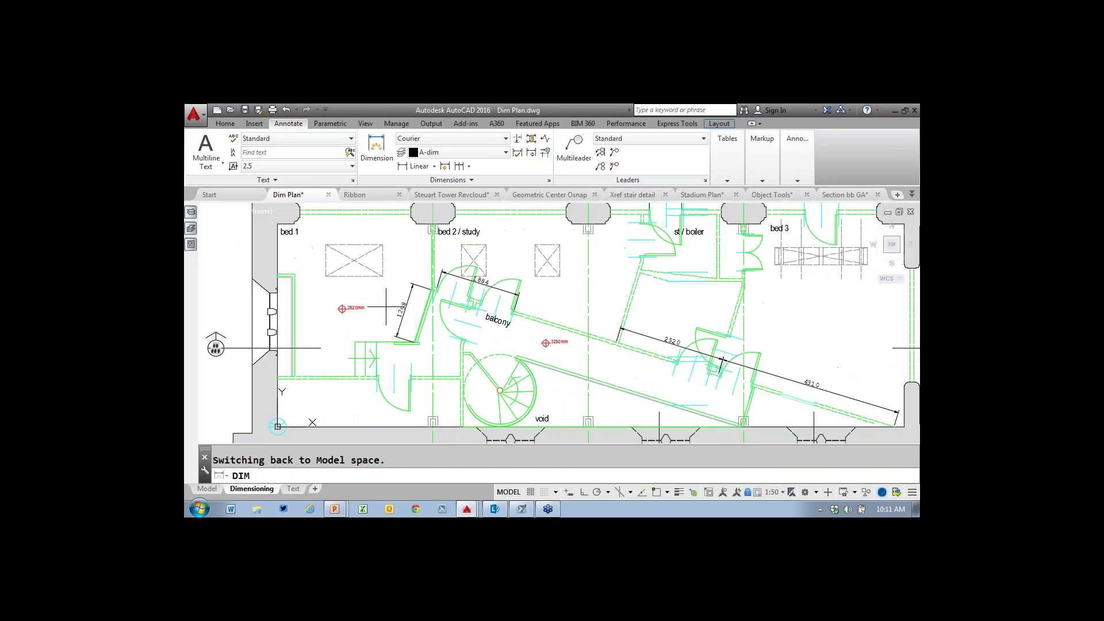
{"action": "left_click", "coordinate": [368, 342]}
{"action": "left_click", "coordinate": [374, 309]}
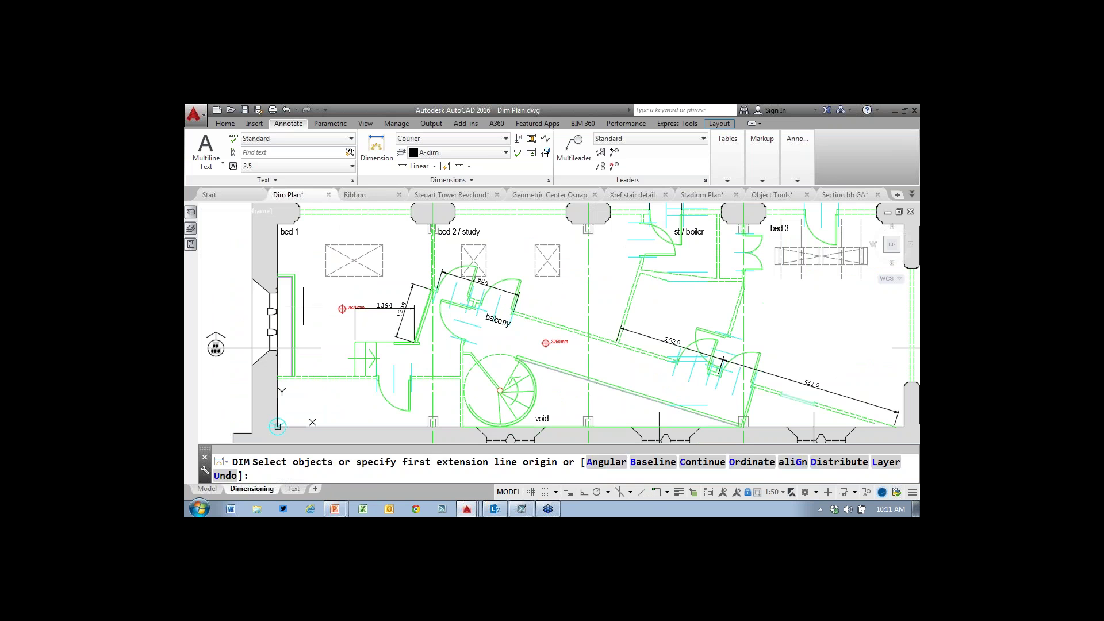
{"action": "left_click", "coordinate": [294, 325]}
{"action": "left_click", "coordinate": [320, 310]}
{"action": "key", "text": "Escape"}
- Place an angular dimension between the void's slanted wall and the horizontal wall beneath it
{"action": "mouse_move", "coordinate": [597, 405]}
{"action": "middle_mouse_down"}
{"action": "mouse_move", "coordinate": [517, 340]}
{"action": "mouse_move", "coordinate": [500, 339]}
{"action": "middle_mouse_up"}
{"action": "scroll", "coordinate": [500, 339], "scroll_direction": "up", "scroll_amount": 3}
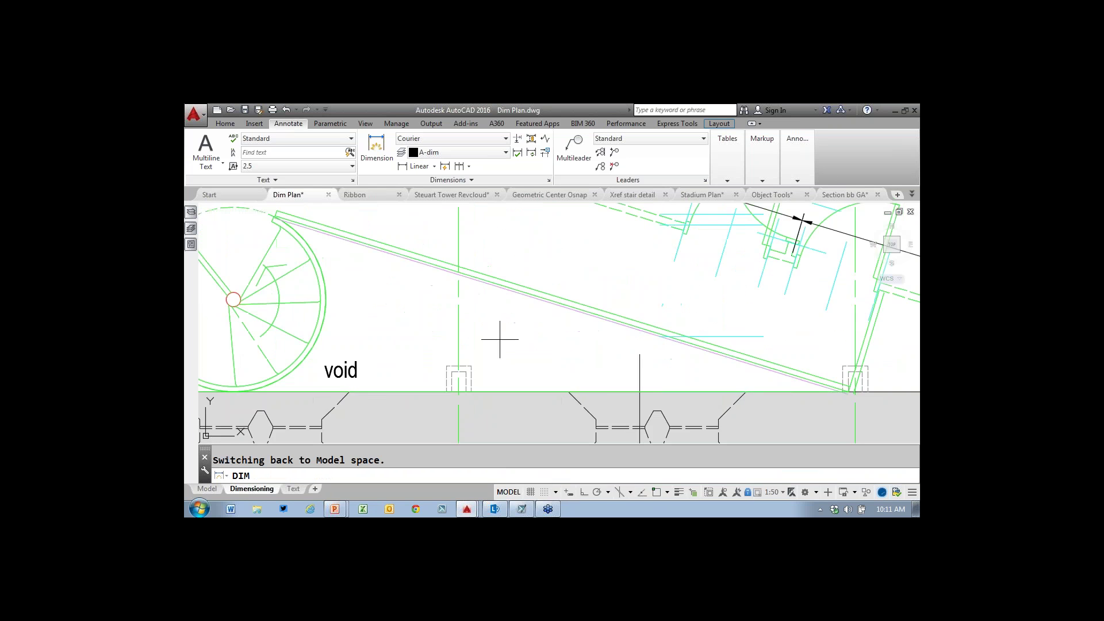
{"action": "left_click", "coordinate": [569, 309]}
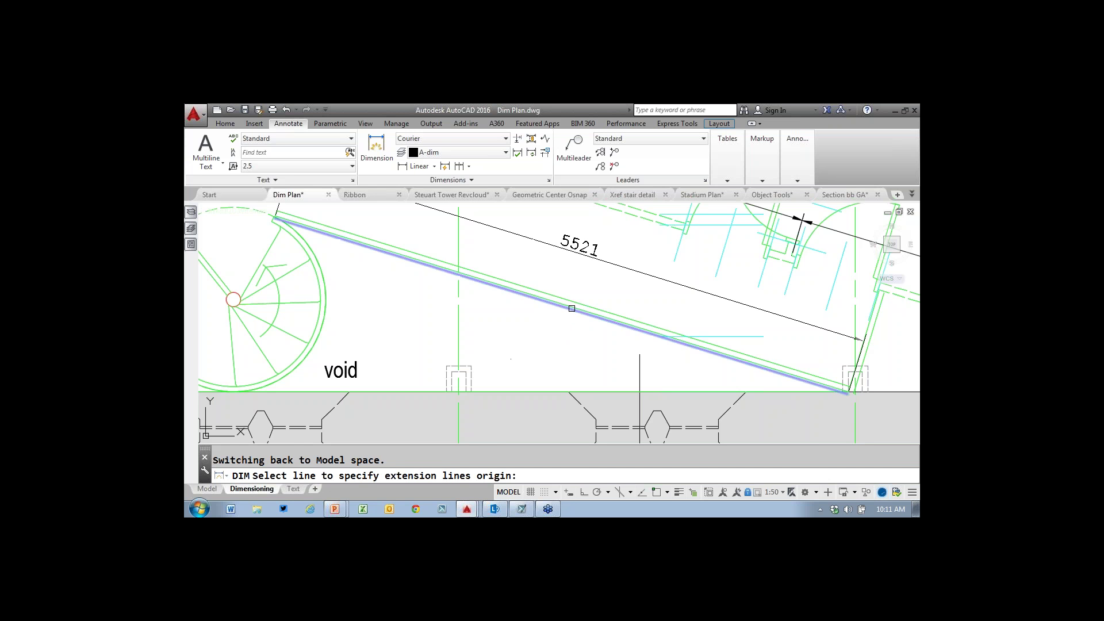
{"action": "left_click", "coordinate": [552, 392]}
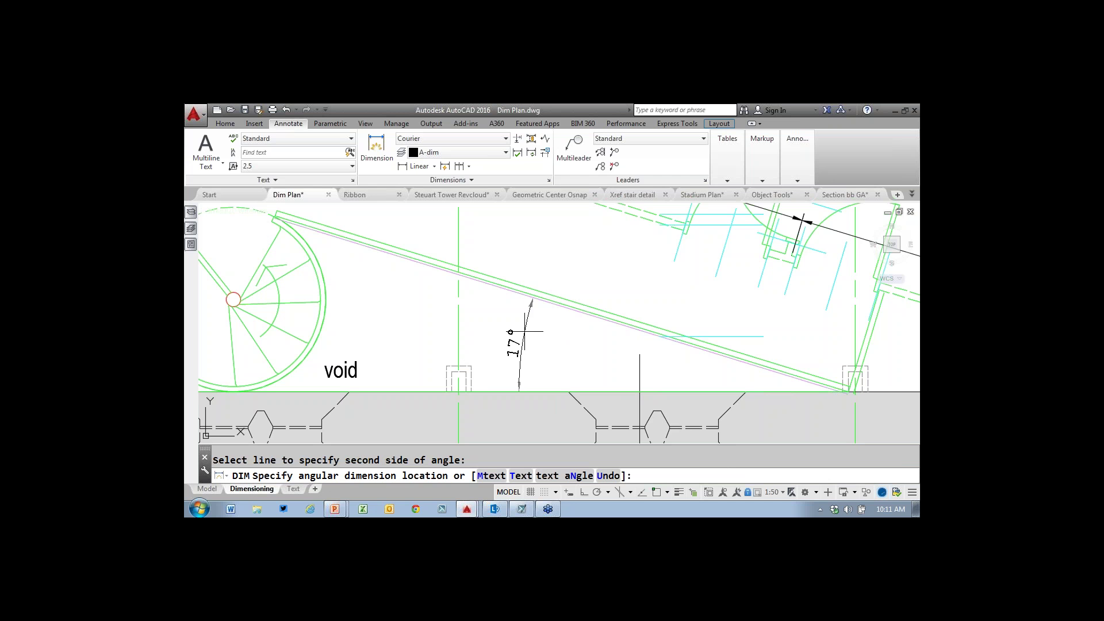
{"action": "left_click", "coordinate": [524, 331]}
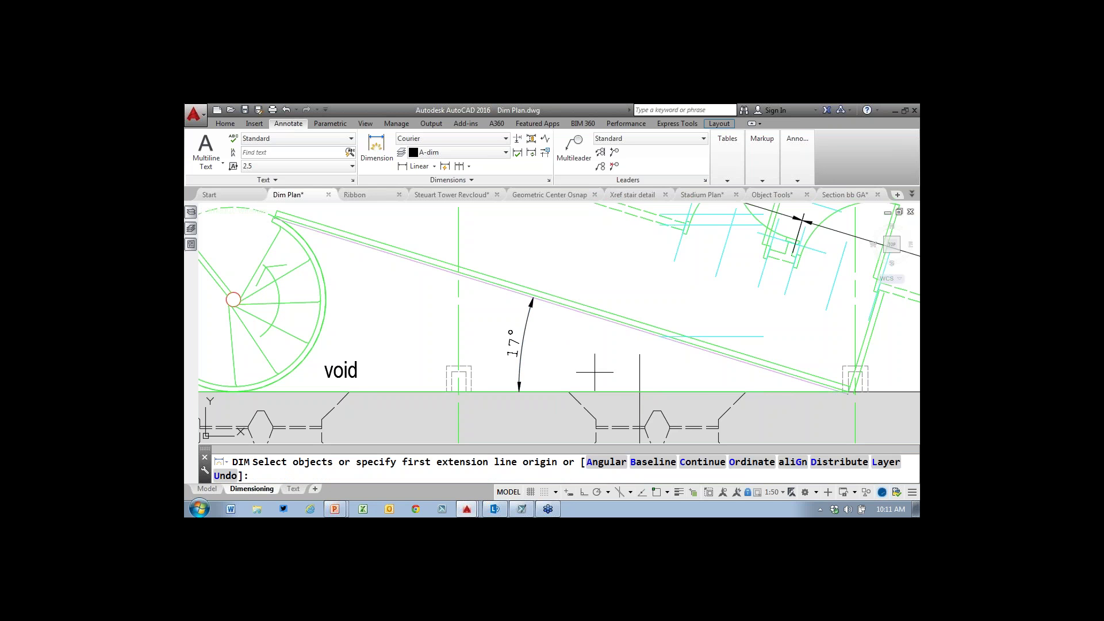
{"action": "key", "text": "Escape"}
- Add a diameter dimension to the spiral staircase's outer circle
{"action": "middle_click_drag", "start_coordinate": [402, 288], "coordinate": [703, 305]}
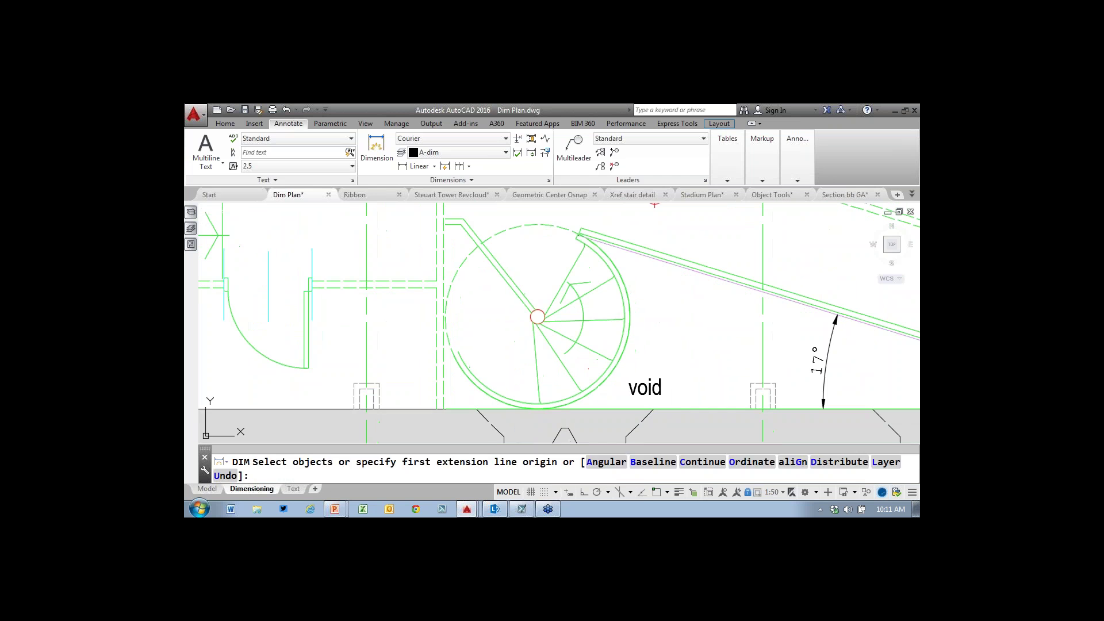
{"action": "left_click", "coordinate": [537, 316]}
{"action": "scroll", "coordinate": [552, 280], "scroll_direction": "down", "scroll_amount": 3}
{"action": "scroll", "coordinate": [552, 281], "scroll_direction": "up", "scroll_amount": 2}
{"action": "middle_click_drag", "start_coordinate": [587, 216], "coordinate": [552, 260]}
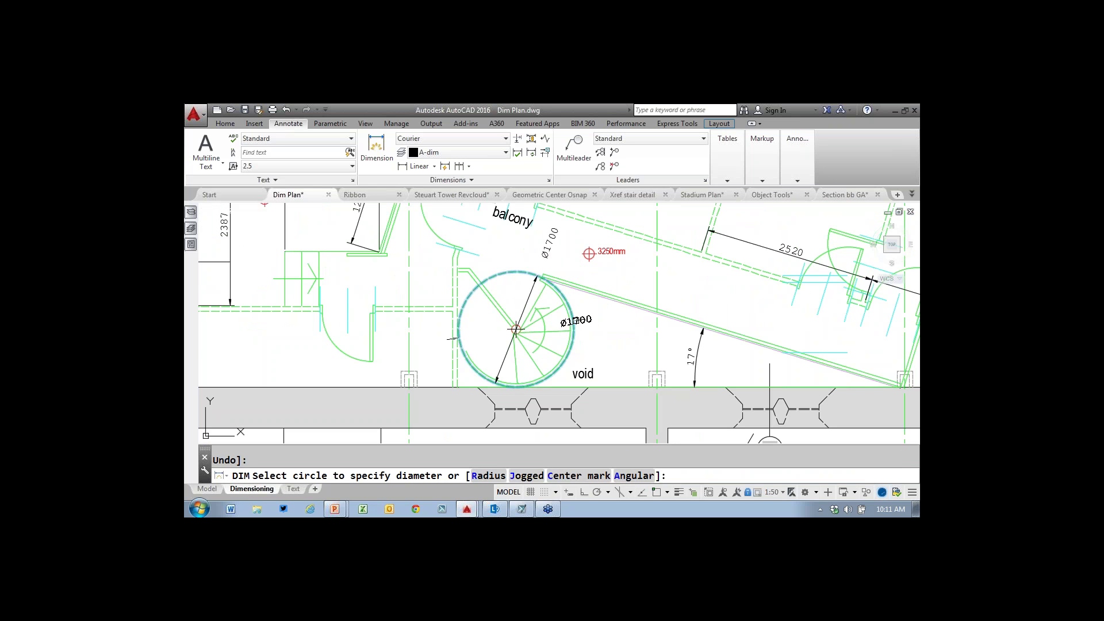
- Add a dimension to the spiral staircase's outer circle, switching it from diameter to radius before placing it
{"action": "type", "text": "r"}
{"action": "key", "text": "Return"}
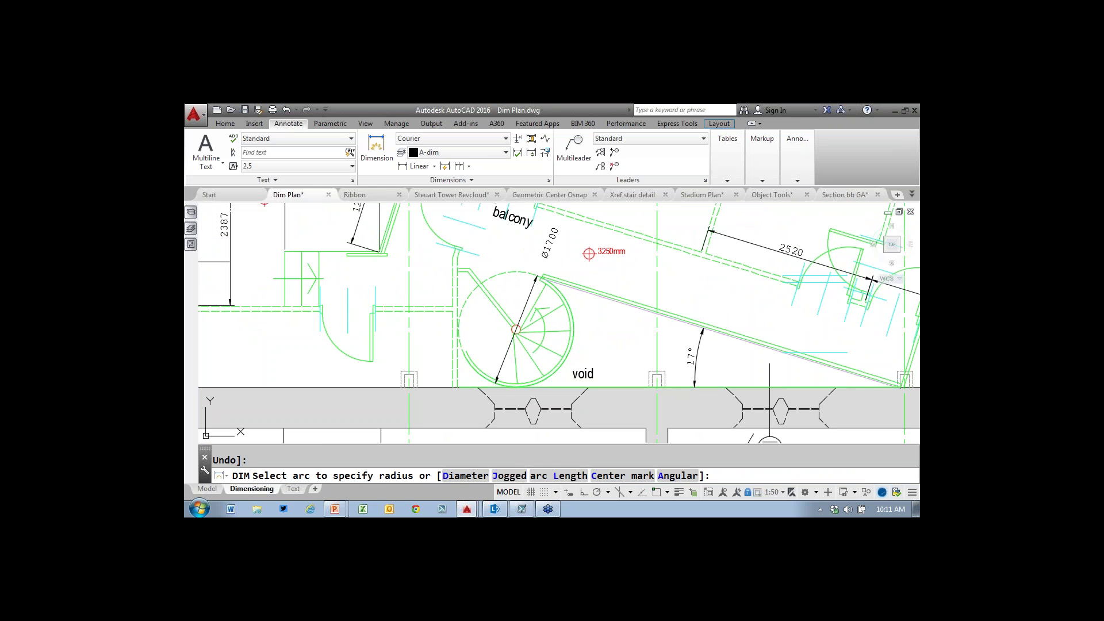
{"action": "type", "text": "d"}
{"action": "key", "text": "Return"}
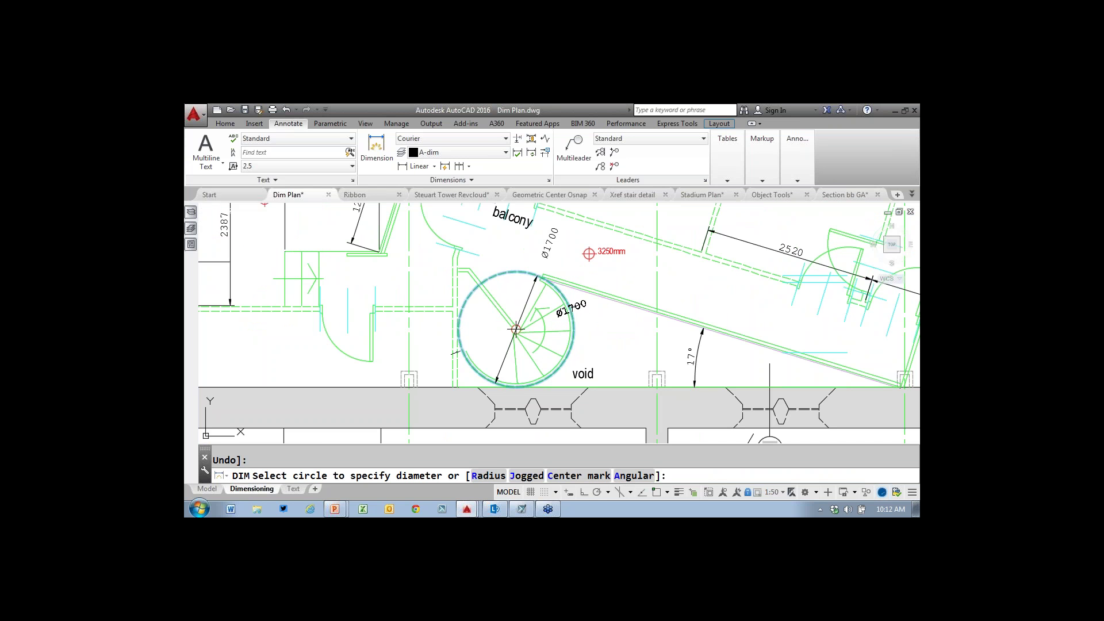
{"action": "left_click", "coordinate": [572, 309]}
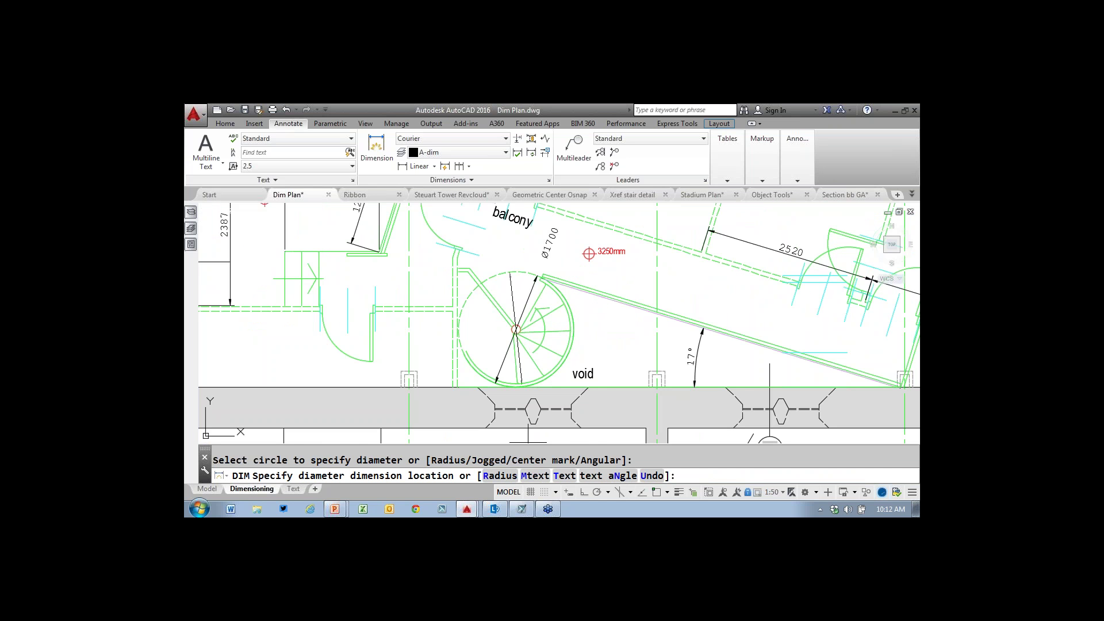
{"action": "type", "text": "R"}
{"action": "key", "text": "Return"}
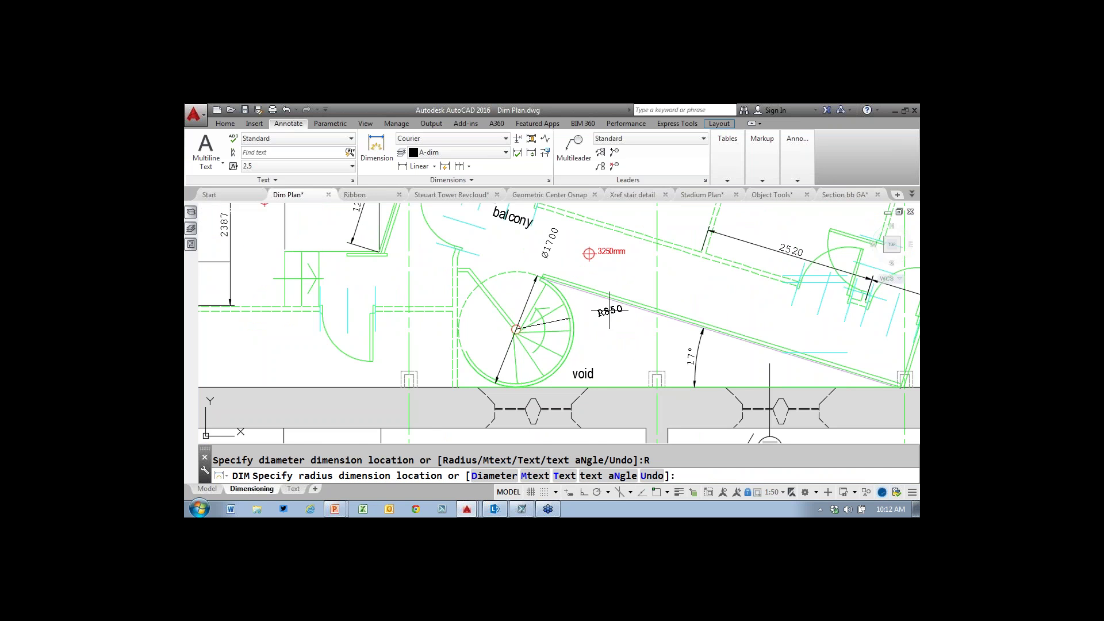
{"action": "left_click", "coordinate": [604, 315]}
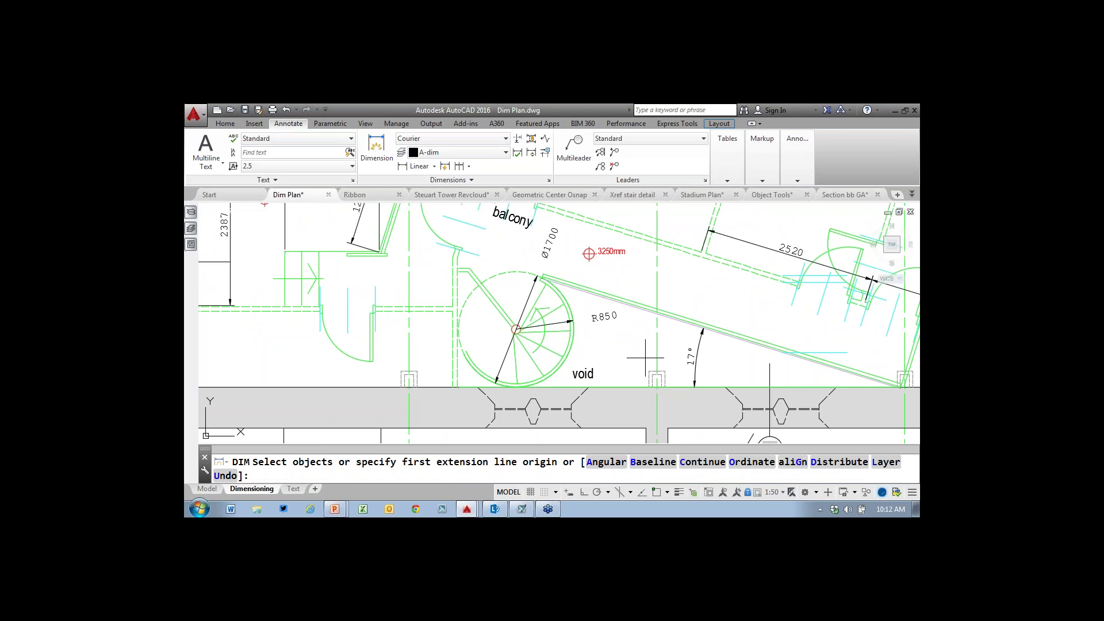
- Dimension the short opening in bed 3's slanted wall in line with the 4310 dimension, using Move away for the overlap
{"action": "middle_click_drag", "start_coordinate": [604, 343], "coordinate": [190, 316]}
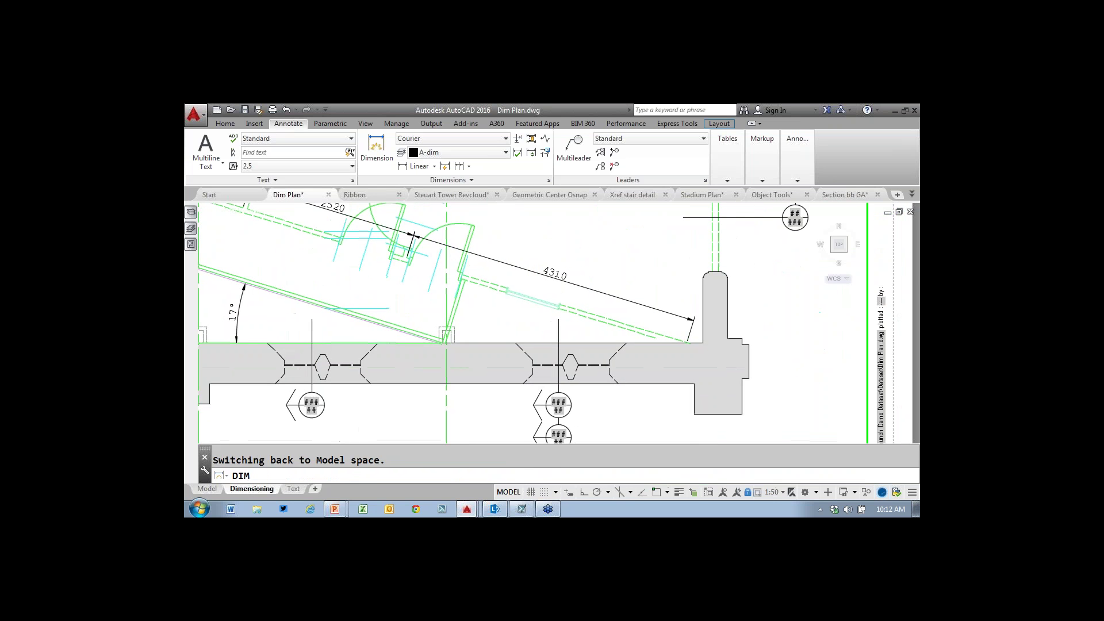
{"action": "left_click", "coordinate": [540, 294]}
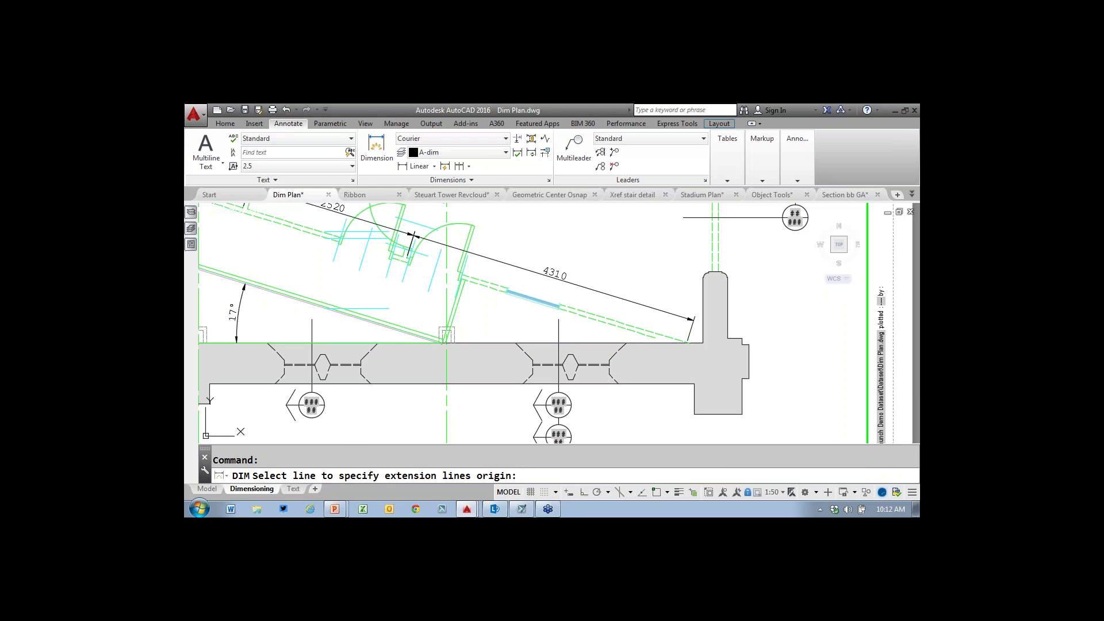
{"action": "key", "text": "F3"}
{"action": "left_click", "coordinate": [553, 278]}
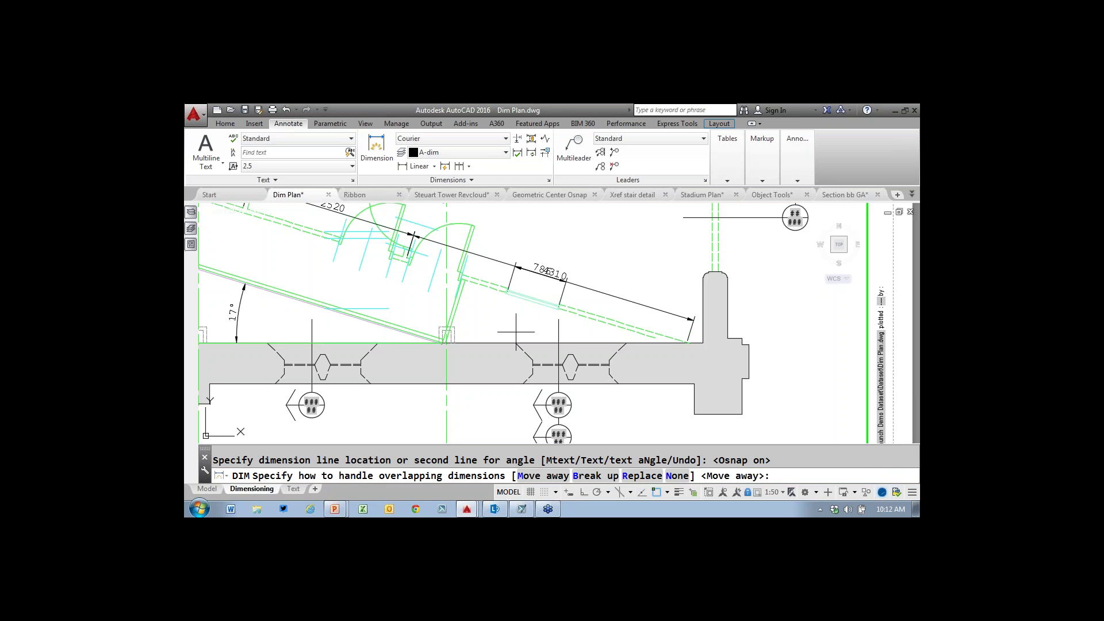
{"action": "type", "text": "m"}
{"action": "key", "text": "Return"}
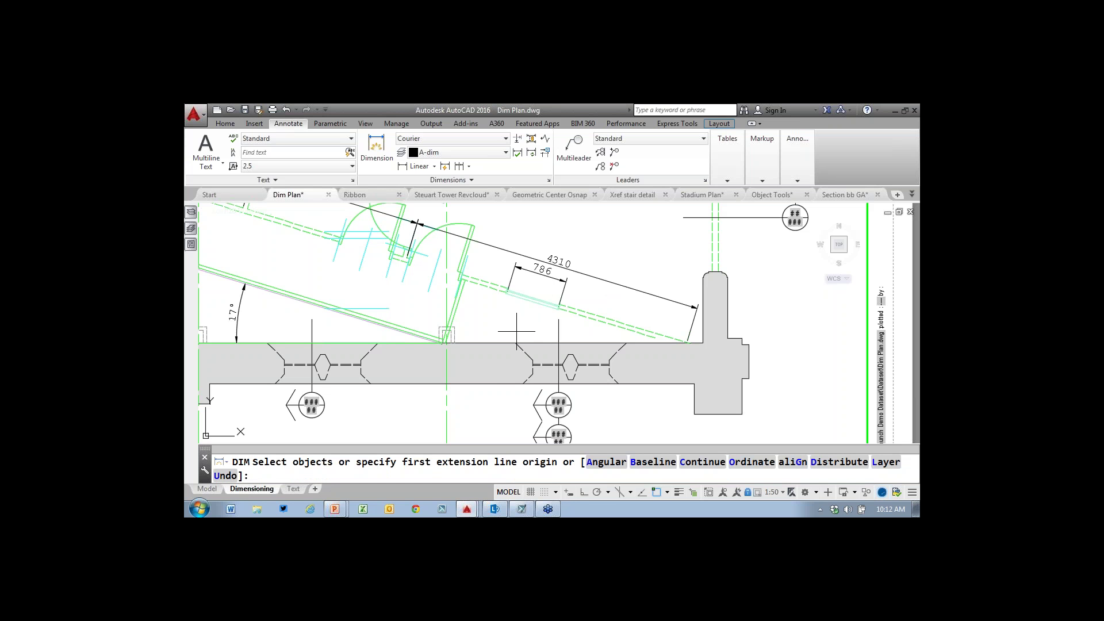
- Dimension the slanted wall segment between bed 3's short opening and the end wall in line with the 4310 dimension, using Break up for the overlap
{"action": "key", "text": "Return"}
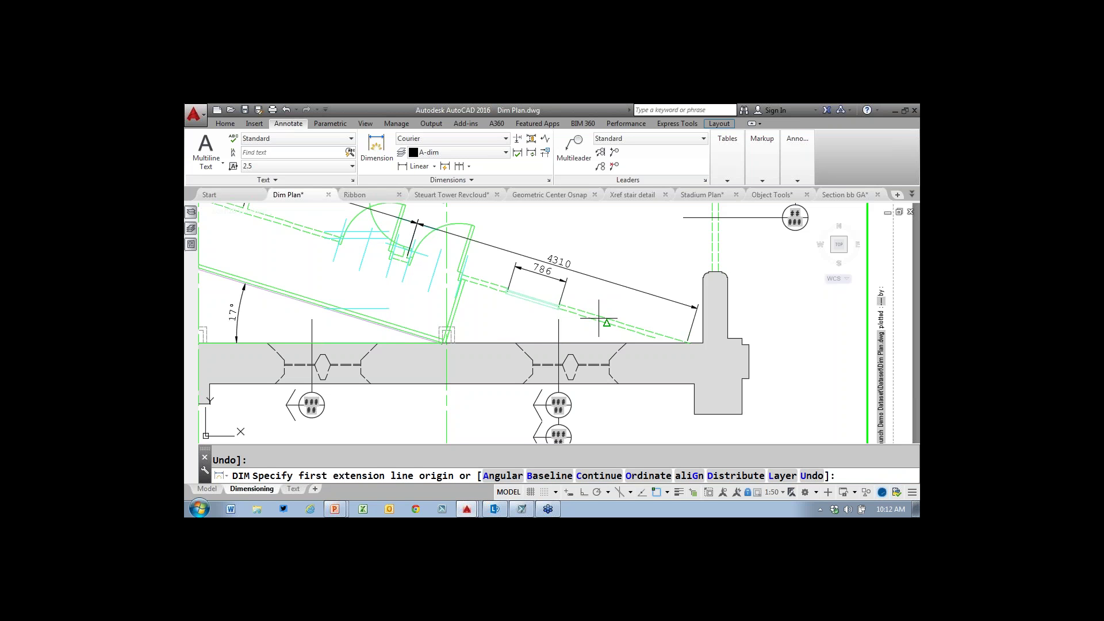
{"action": "key", "text": "F3"}
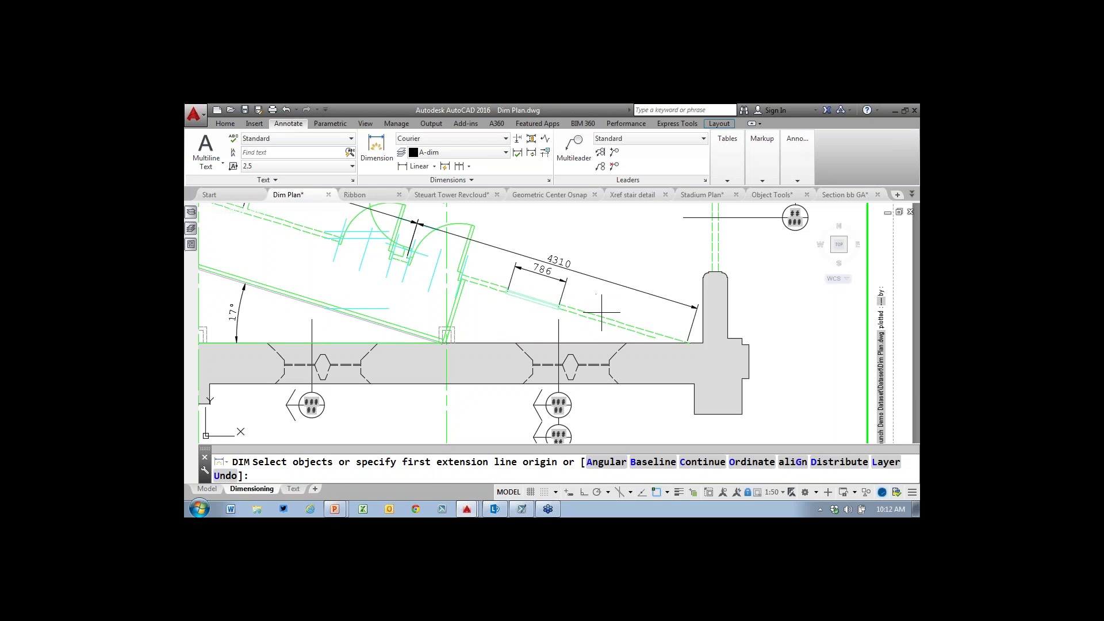
{"action": "left_click", "coordinate": [601, 313]}
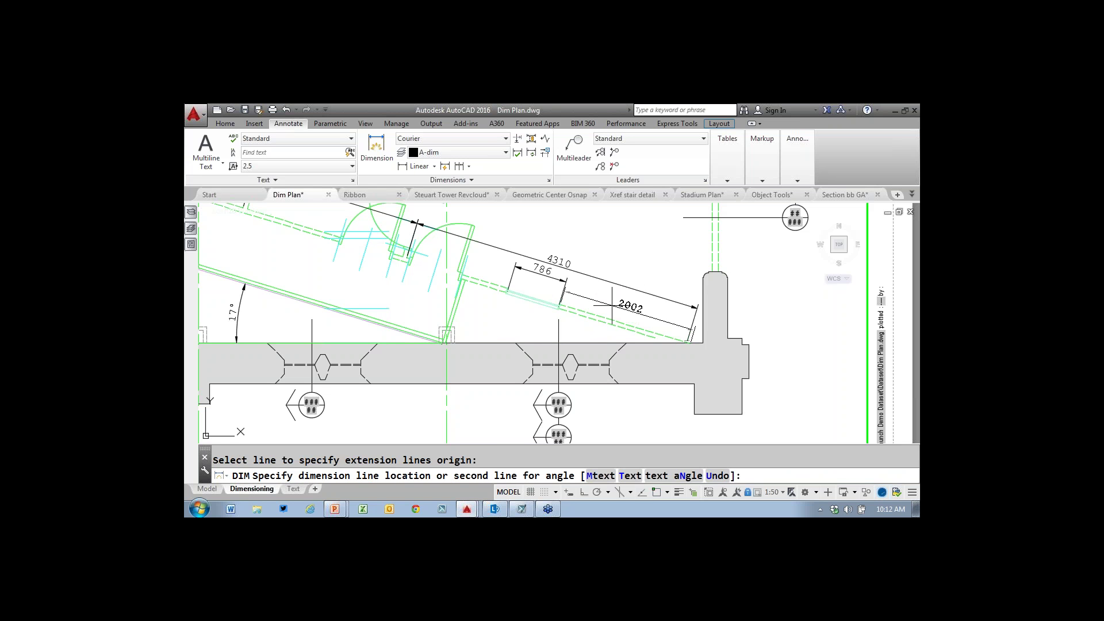
{"action": "key", "text": "F3"}
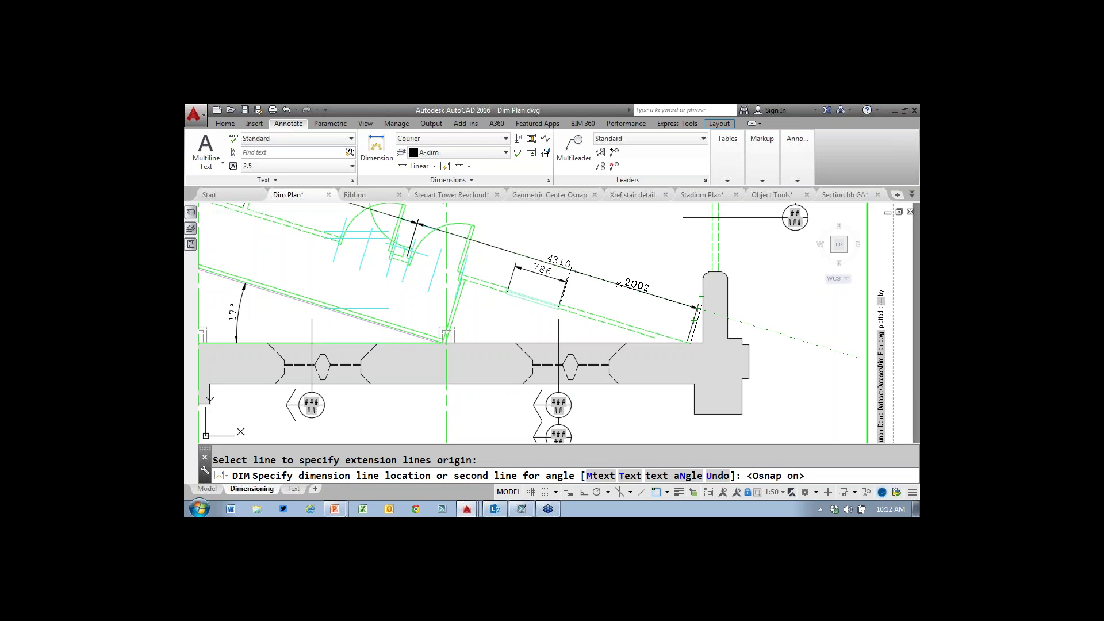
{"action": "left_click", "coordinate": [618, 283]}
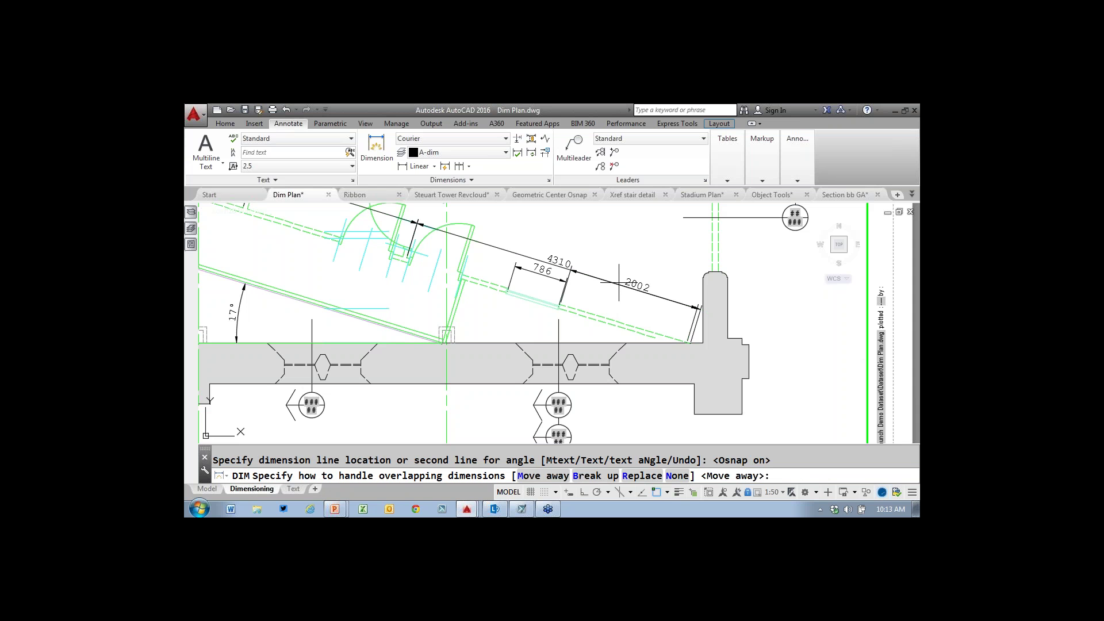
{"action": "type", "text": "b"}
{"action": "key", "text": "Return"}
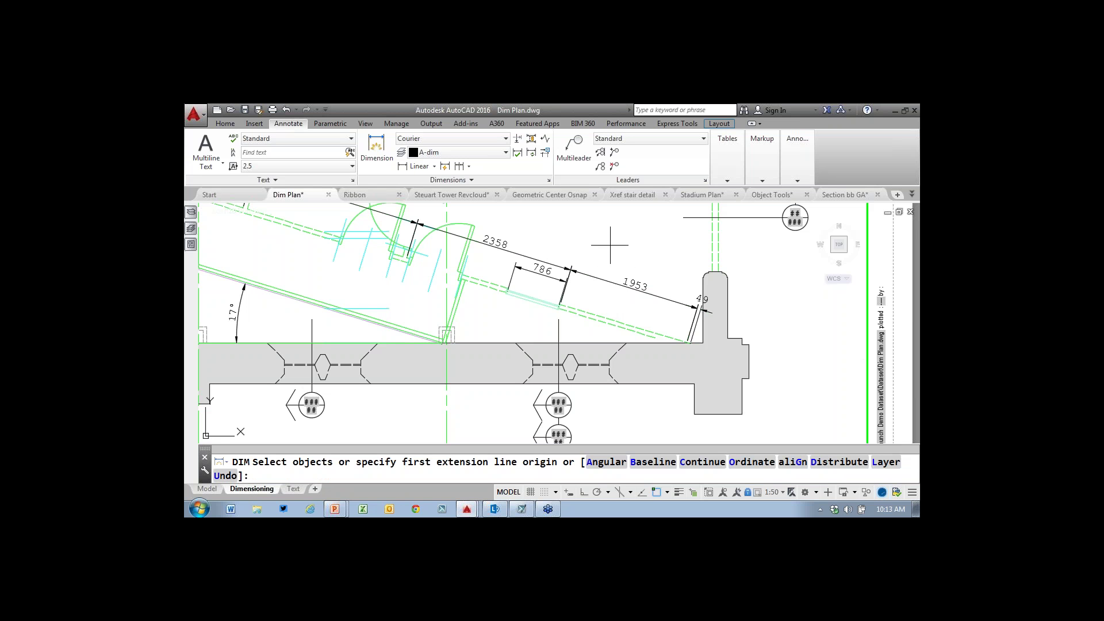
- Insert "AUGI Wish list" before the value of the 758 dimension above st / boiler, and narrow the text width so it wraps onto three lines
{"action": "scroll", "coordinate": [610, 245], "scroll_direction": "down", "scroll_amount": 3}
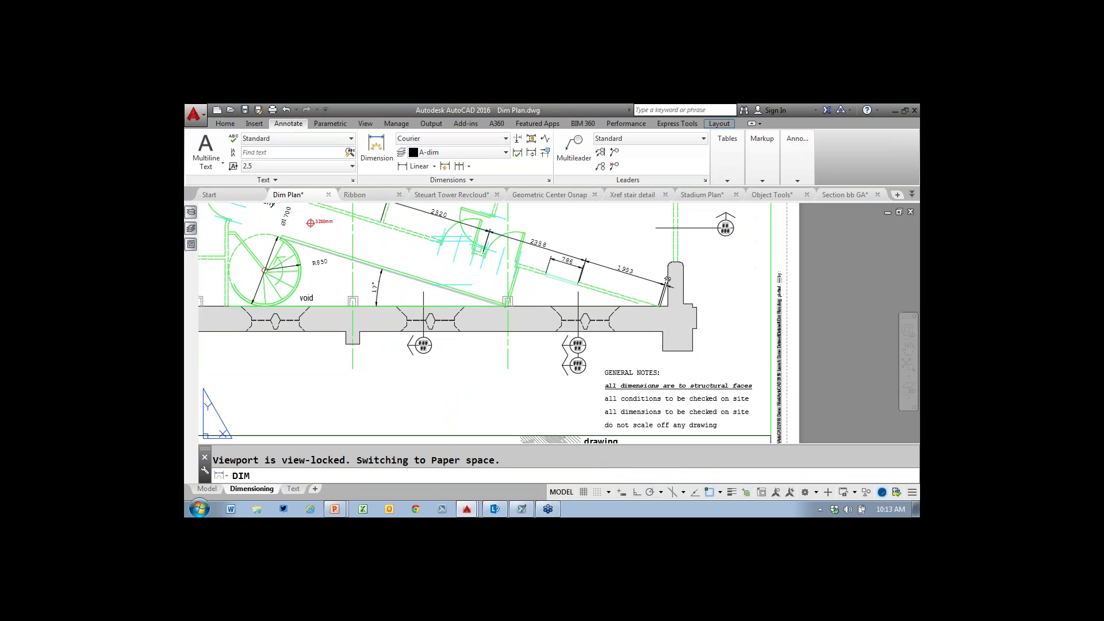
{"action": "middle_click_drag", "start_coordinate": [575, 248], "coordinate": [699, 355]}
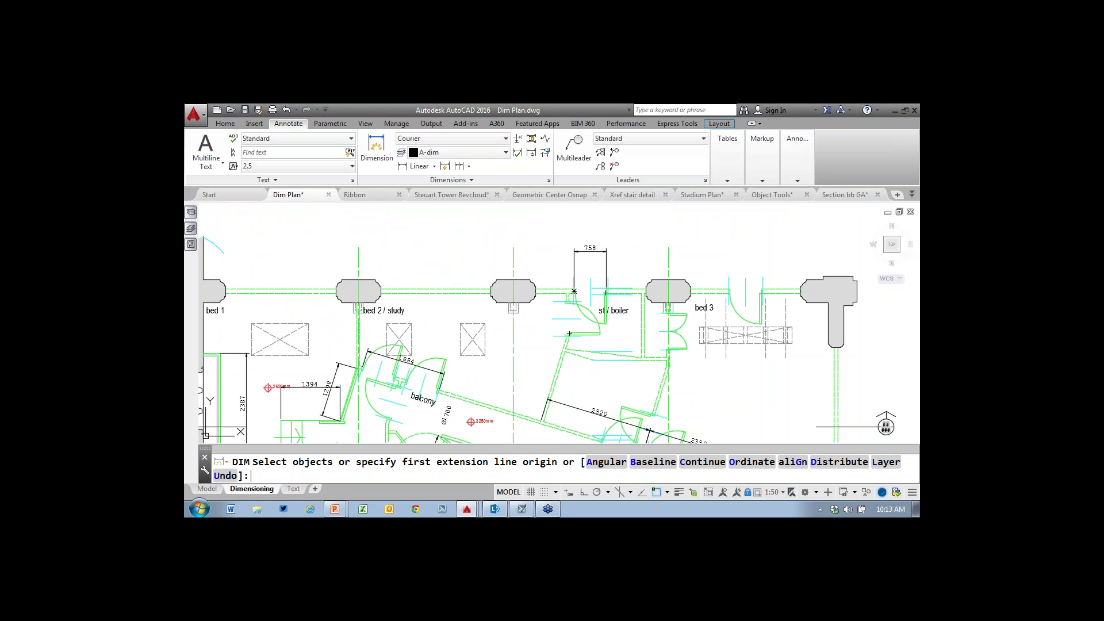
{"action": "key", "text": "Return"}
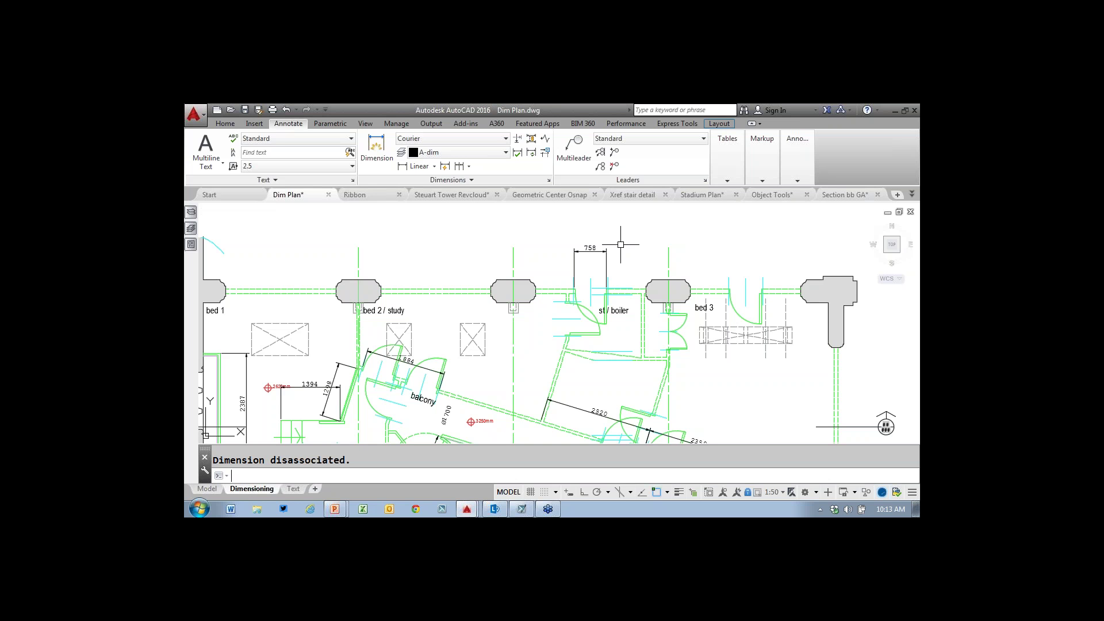
{"action": "left_click", "coordinate": [590, 250]}
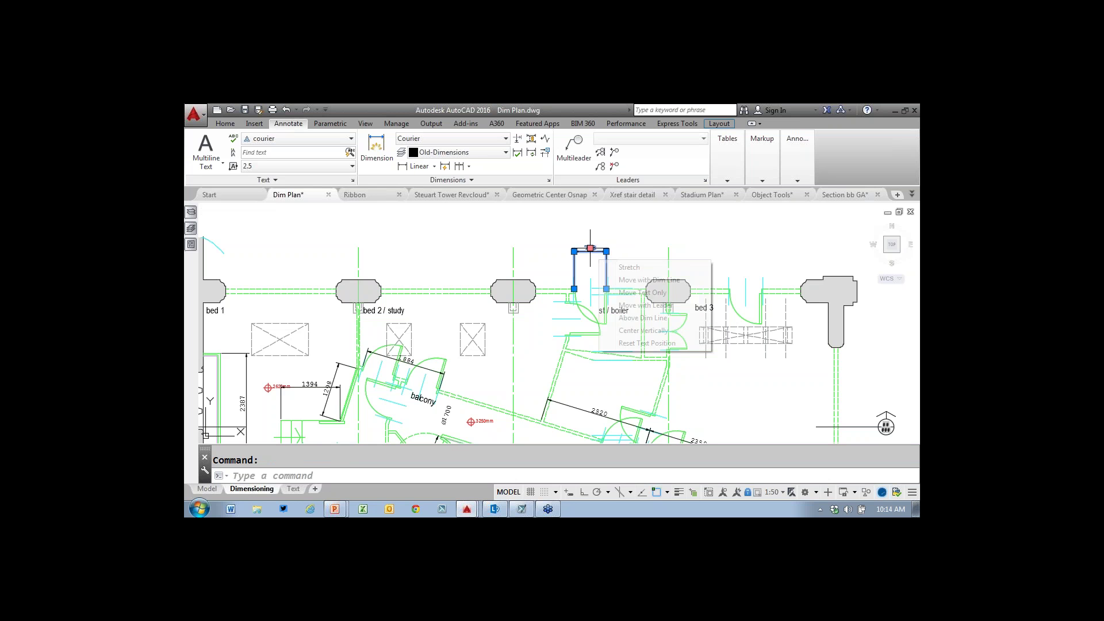
{"action": "mouse_move", "coordinate": [590, 248]}
{"action": "key", "text": "Escape"}
{"action": "double_click", "coordinate": [590, 248]}
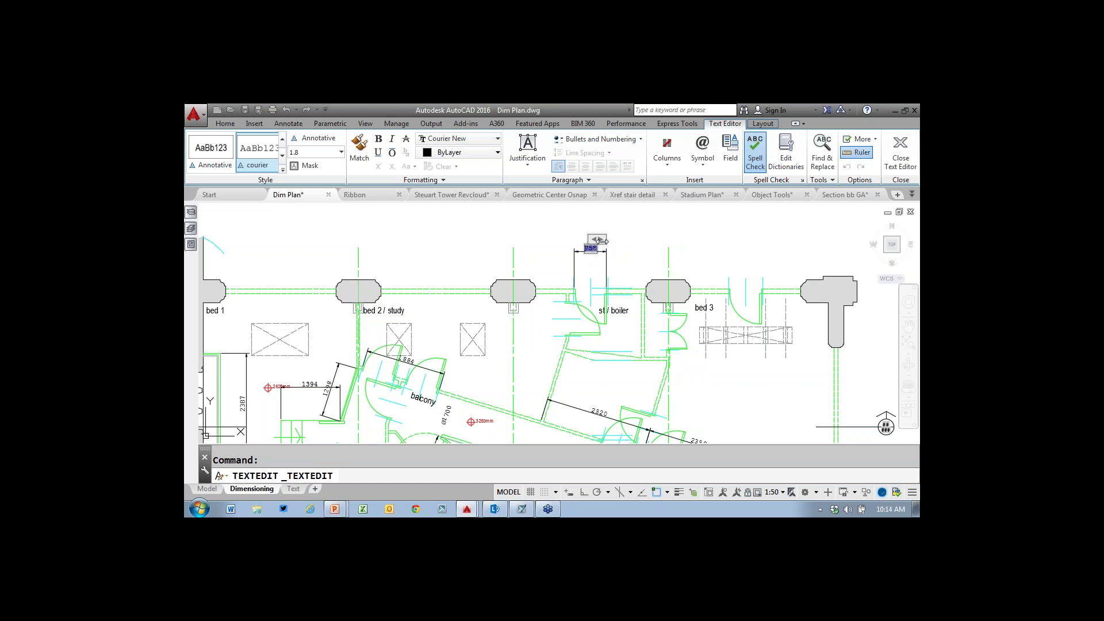
{"action": "type", "text": "AUGI Wi"}
{"action": "type", "text": "sh list"}
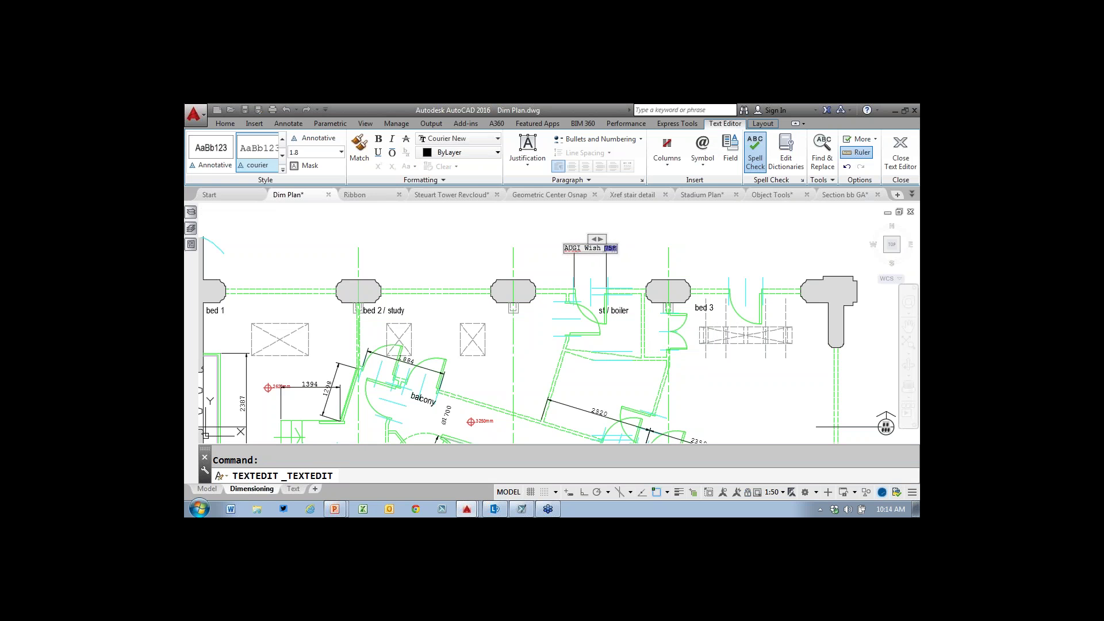
{"action": "left_click_drag", "start_coordinate": [598, 238], "coordinate": [608, 214]}
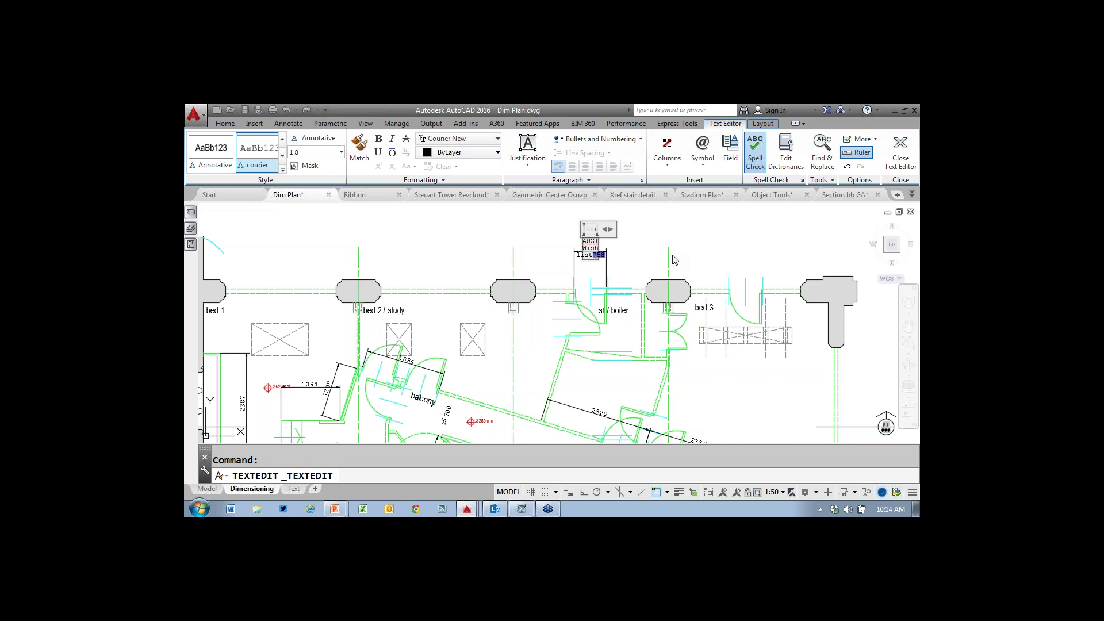
{"action": "left_click", "coordinate": [692, 230]}
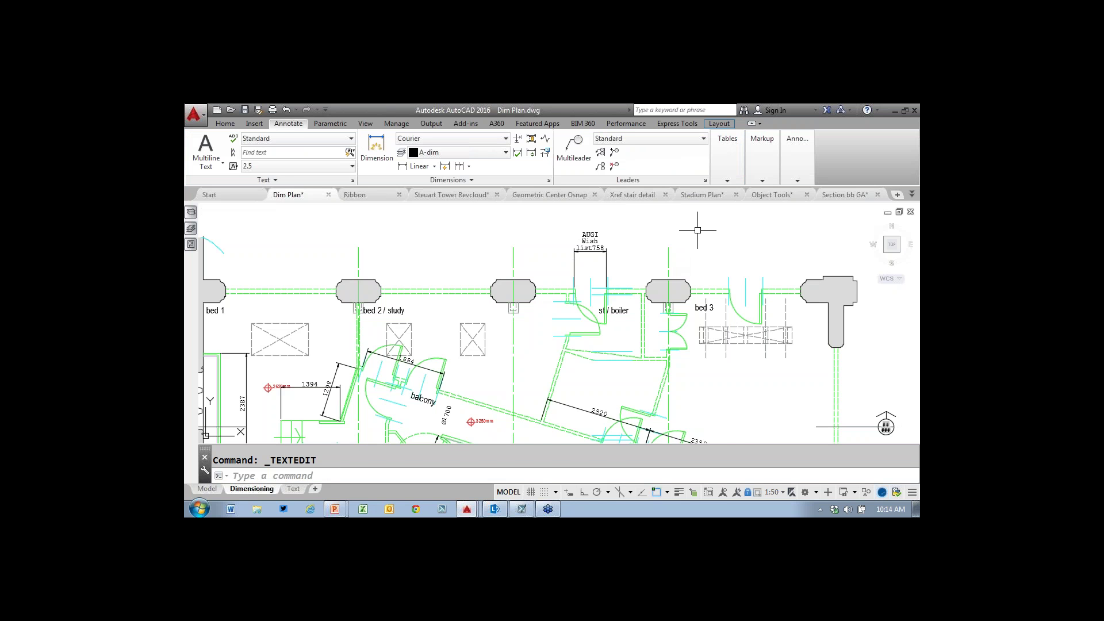
- Switch to the running PowerPoint slide show, advance past the Smart Dimensioning slide, and open the Start page back in AutoCAD
{"action": "left_click", "coordinate": [342, 511]}
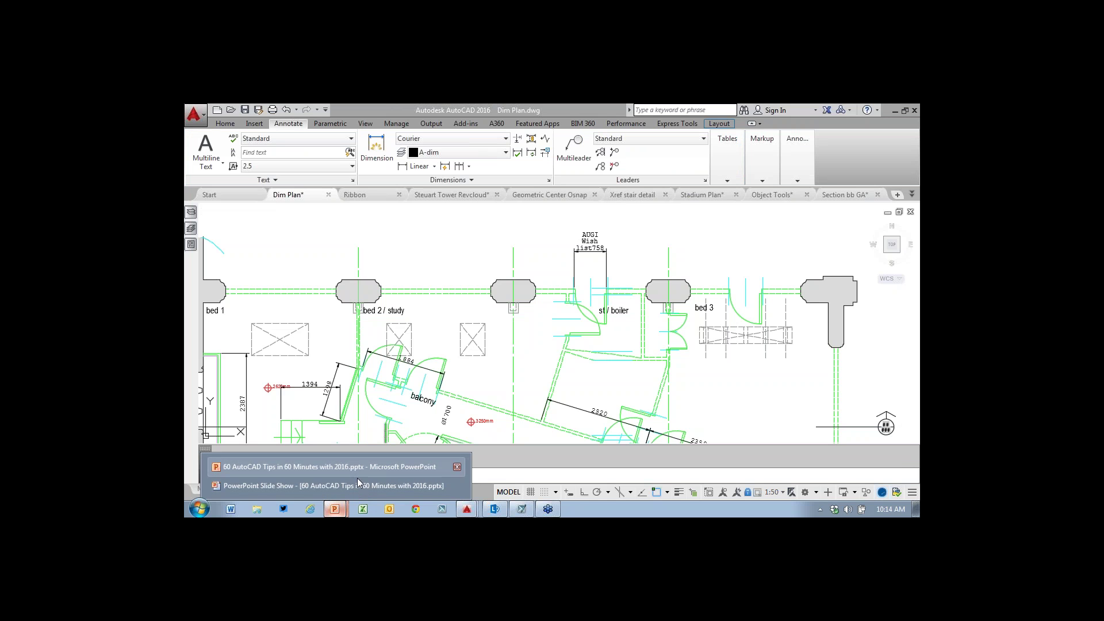
{"action": "left_click", "coordinate": [357, 483]}
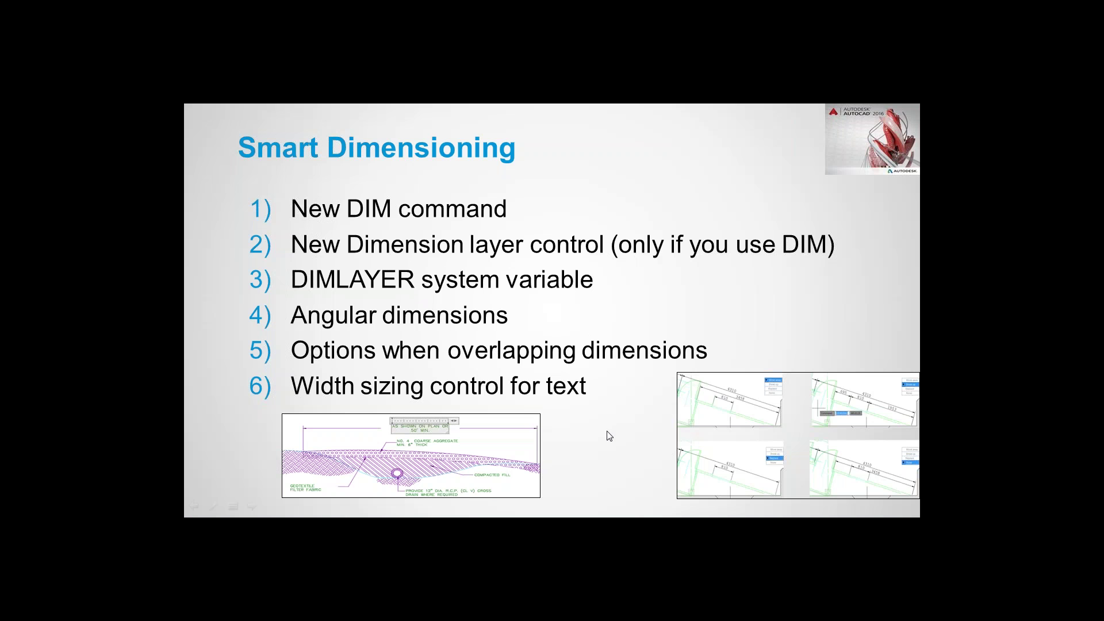
{"action": "key", "text": "Right"}
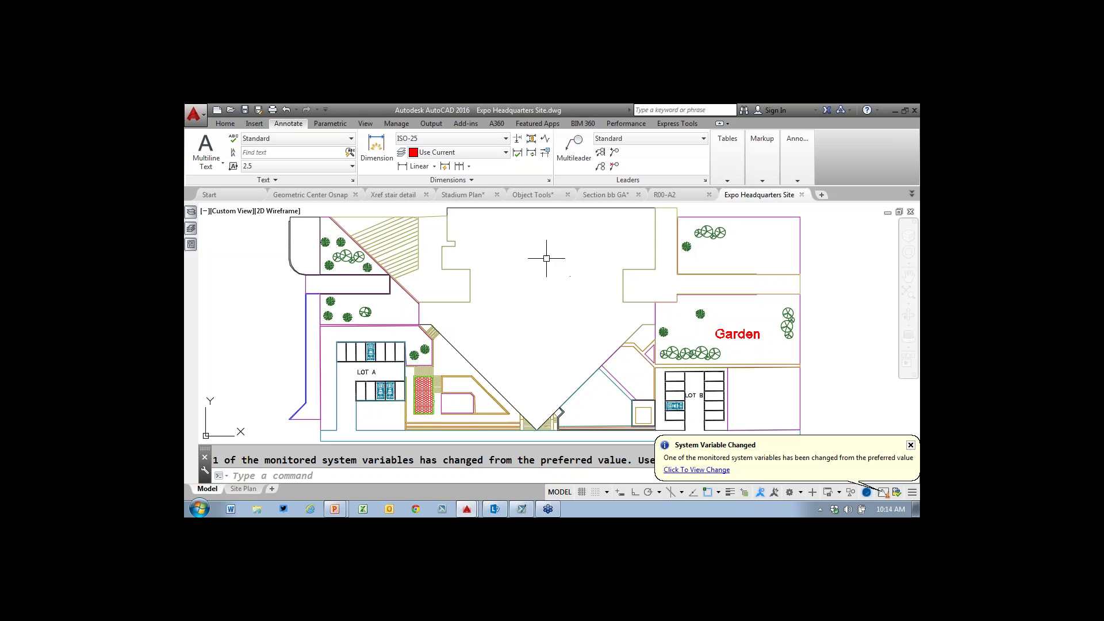
{"action": "left_click", "coordinate": [236, 199]}
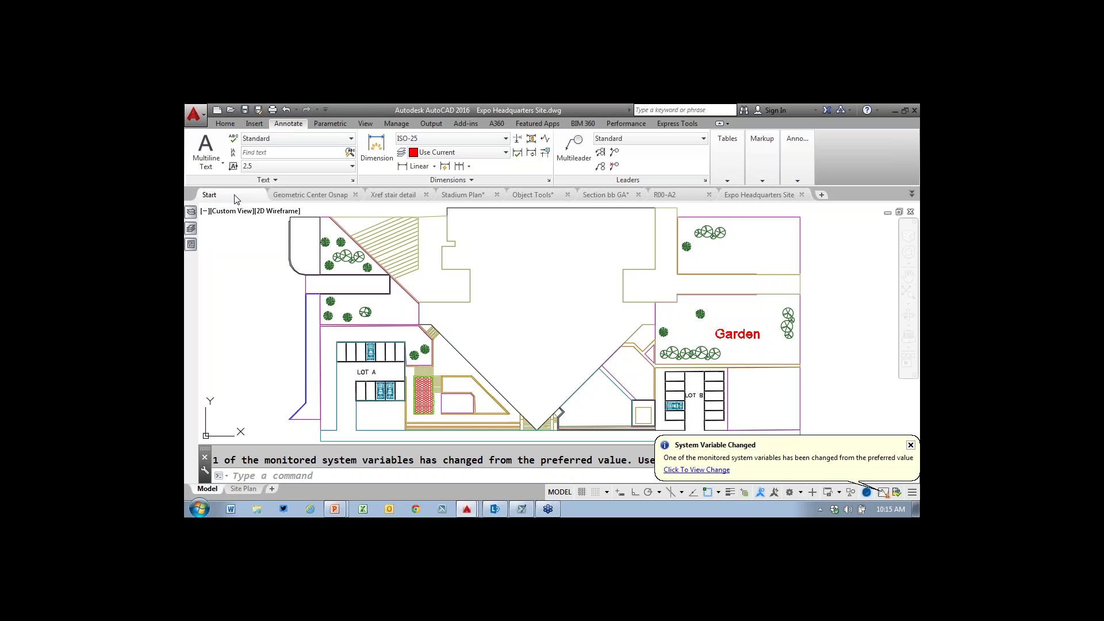
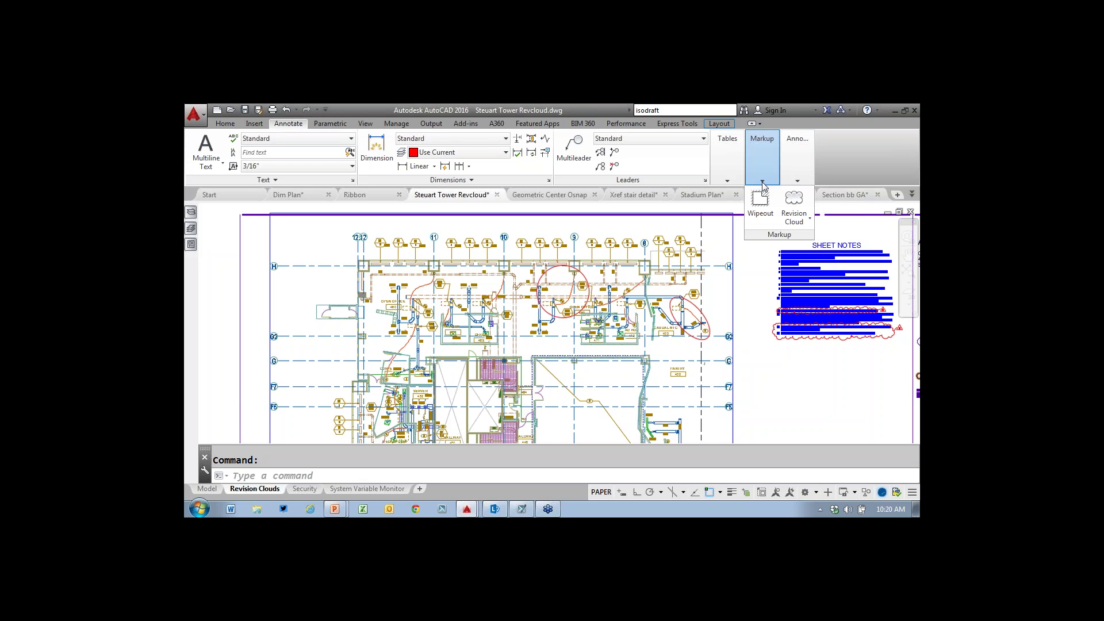
- Draw a rectangular revision cloud around the plan's upper-left corner, where grid lines 12 and H meet
{"action": "left_click", "coordinate": [807, 219]}
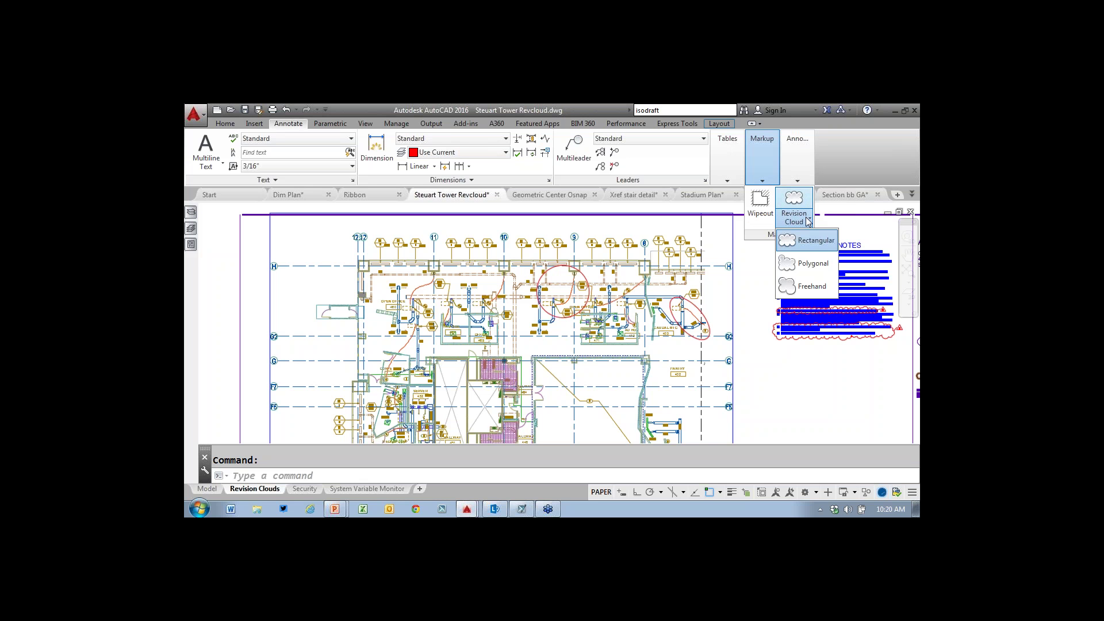
{"action": "left_click", "coordinate": [817, 240]}
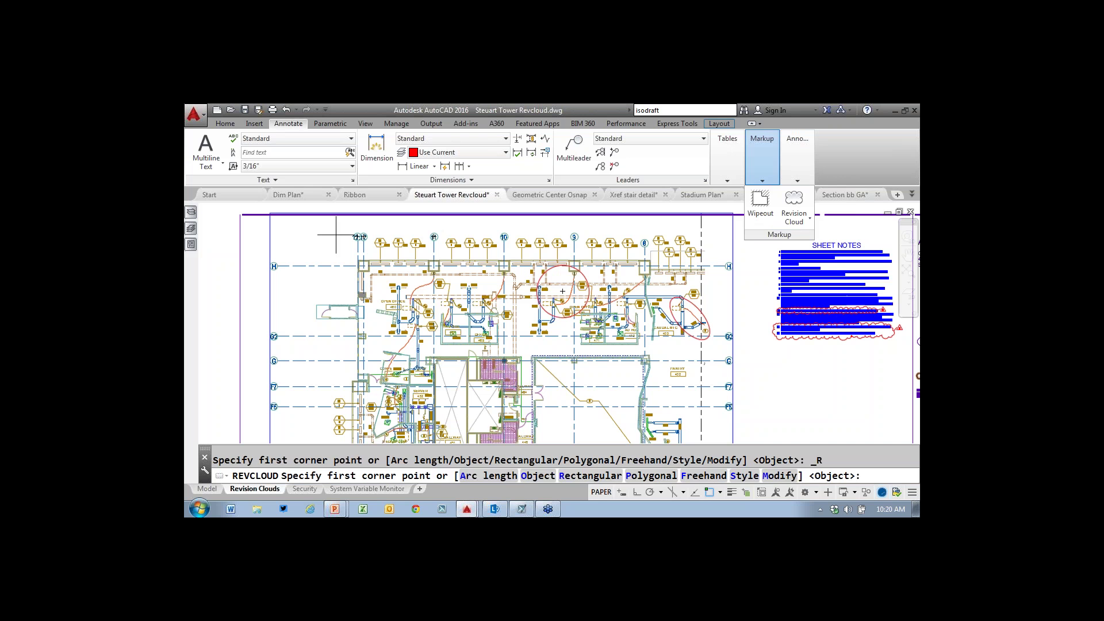
{"action": "left_click", "coordinate": [318, 241]}
{"action": "left_click", "coordinate": [421, 299]}
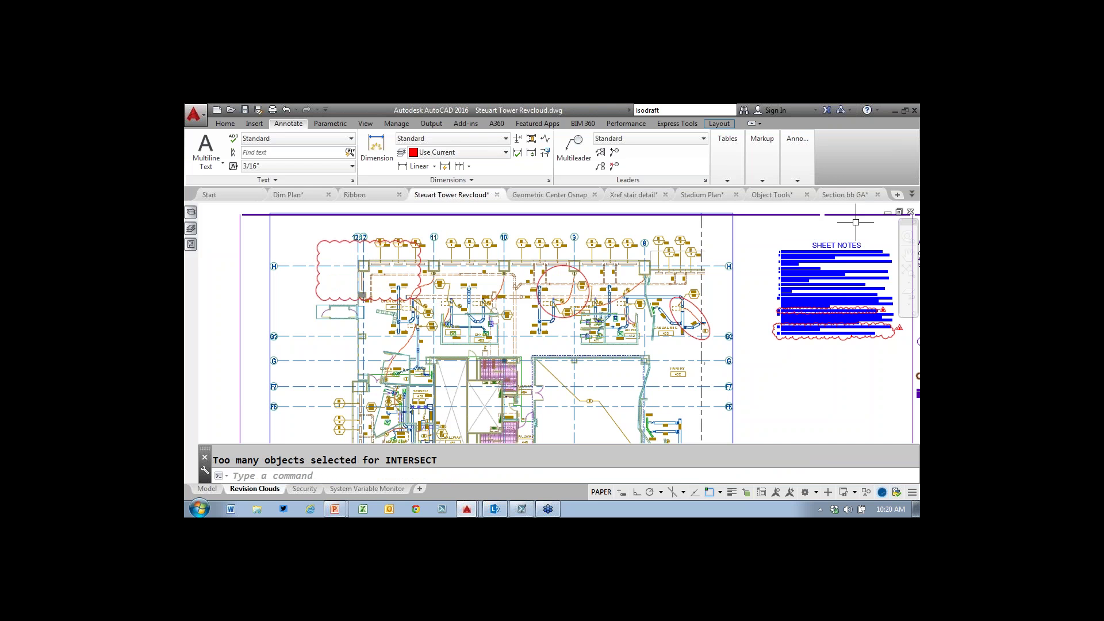
- Draw a four-point polygonal revision cloud over the plan's left side, roughly between grid lines G2 and F5
{"action": "left_click", "coordinate": [766, 176]}
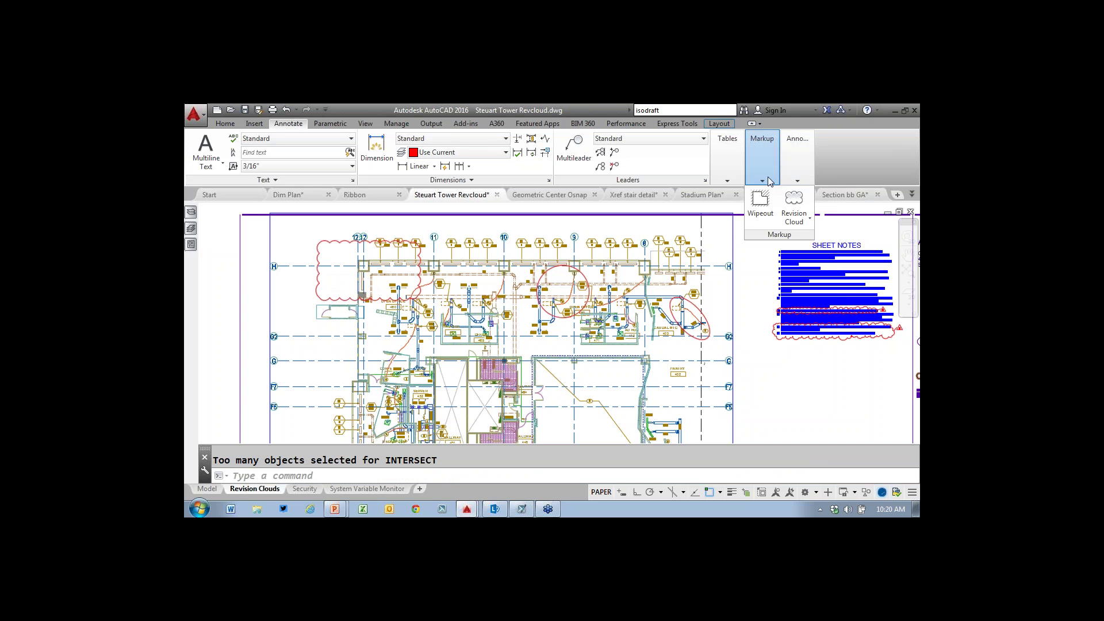
{"action": "left_click", "coordinate": [797, 218]}
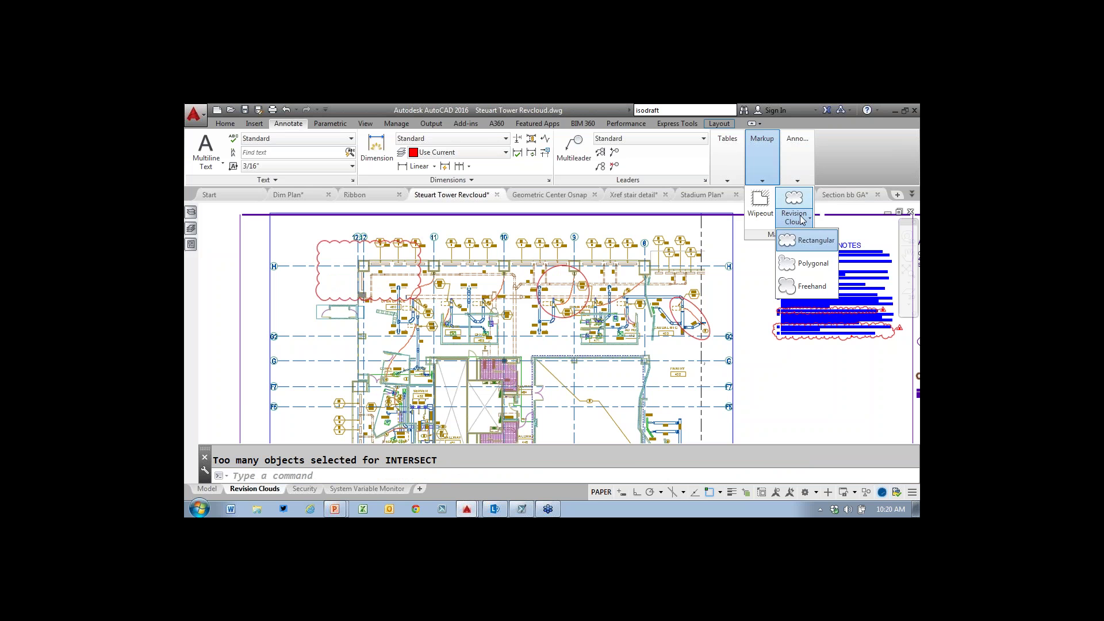
{"action": "left_click", "coordinate": [815, 266]}
{"action": "left_click", "coordinate": [300, 348]}
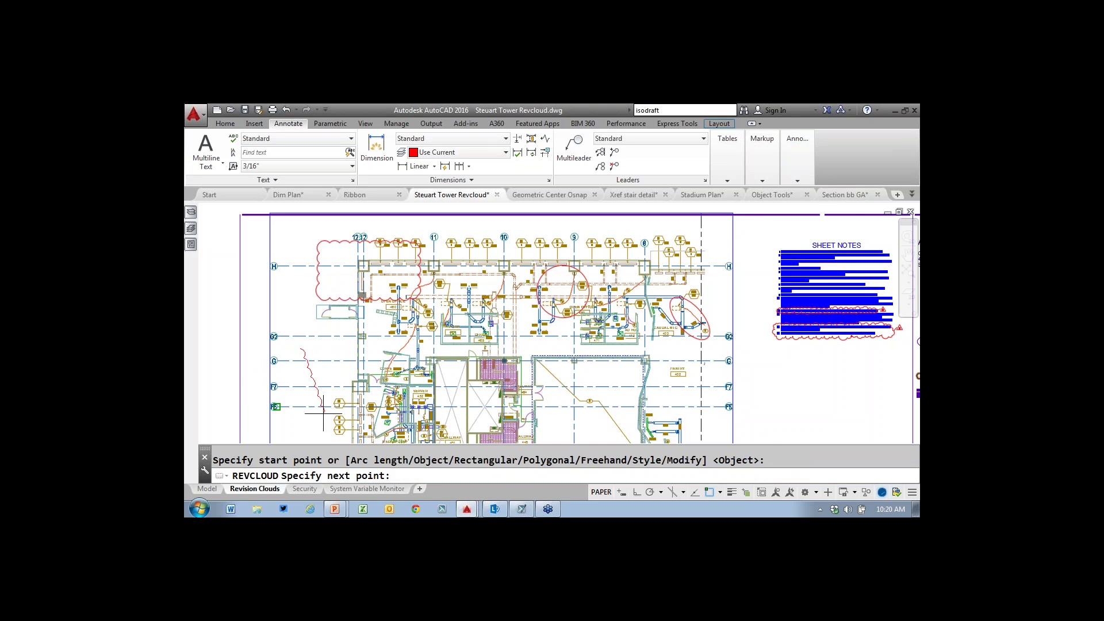
{"action": "left_click", "coordinate": [323, 413]}
{"action": "left_click", "coordinate": [463, 378]}
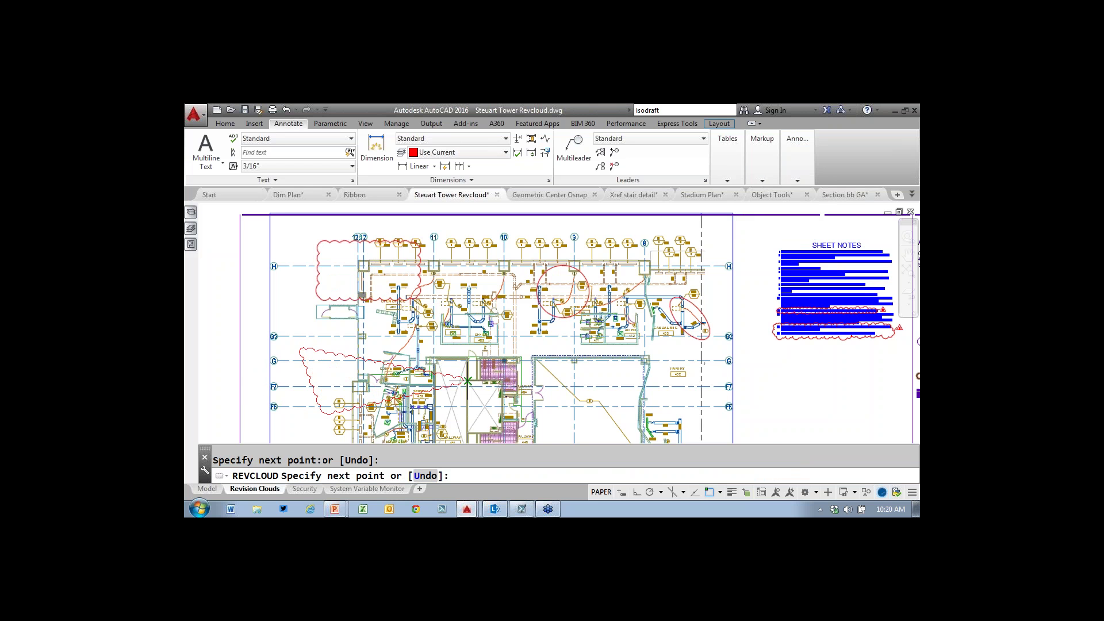
{"action": "left_click", "coordinate": [374, 316]}
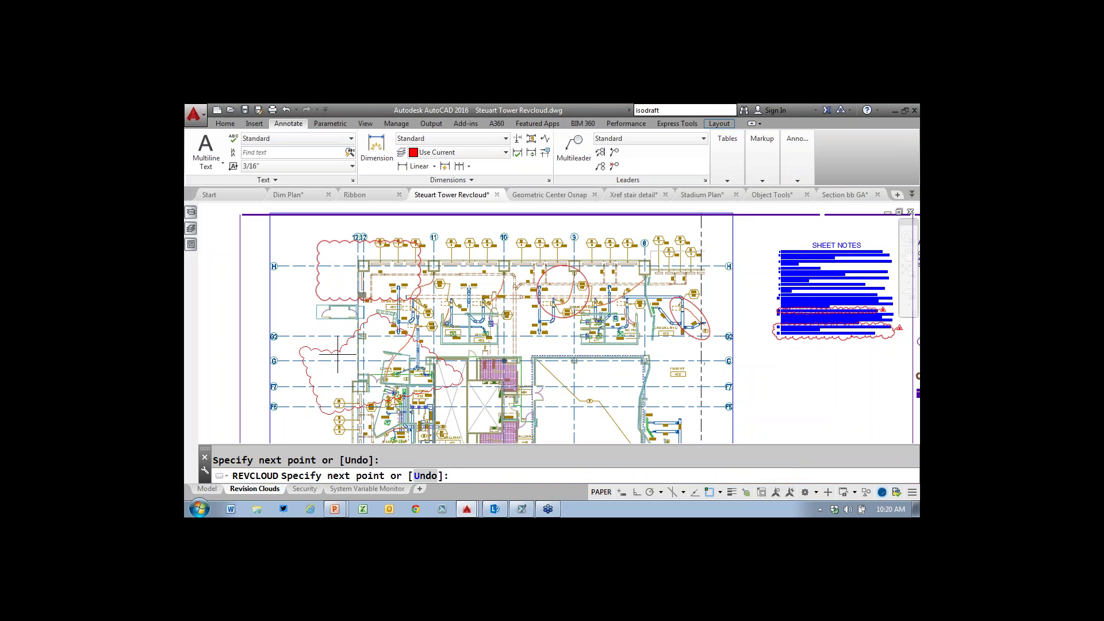
{"action": "key", "text": "Return"}
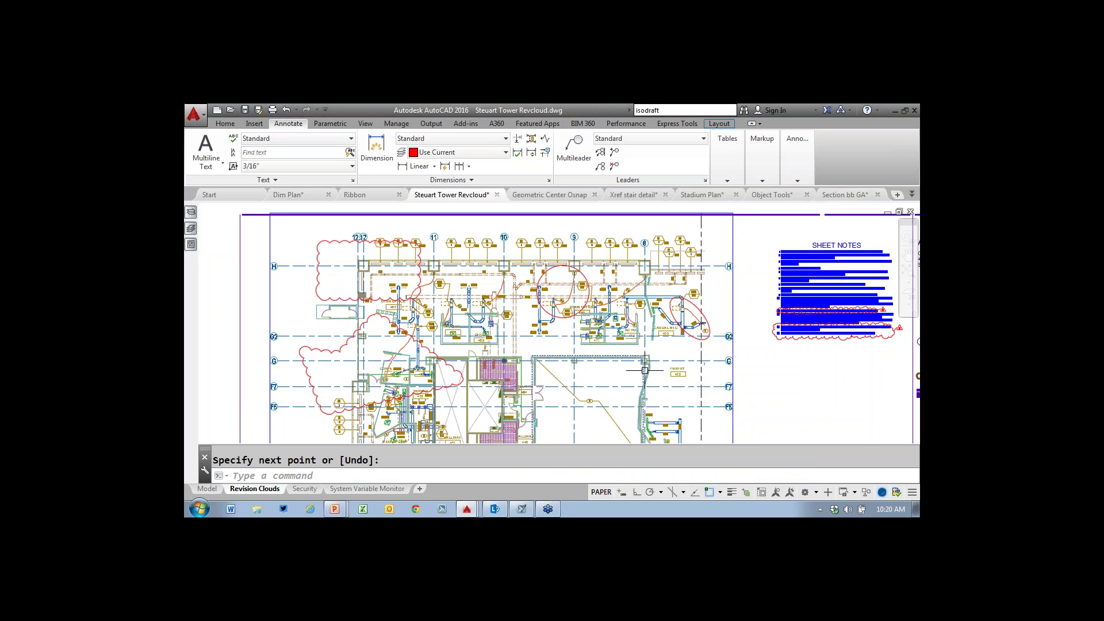
- Convert the red circle near grid line 9 into a revision cloud with the Object option, without reversing the arc direction
{"action": "key", "text": "Return"}
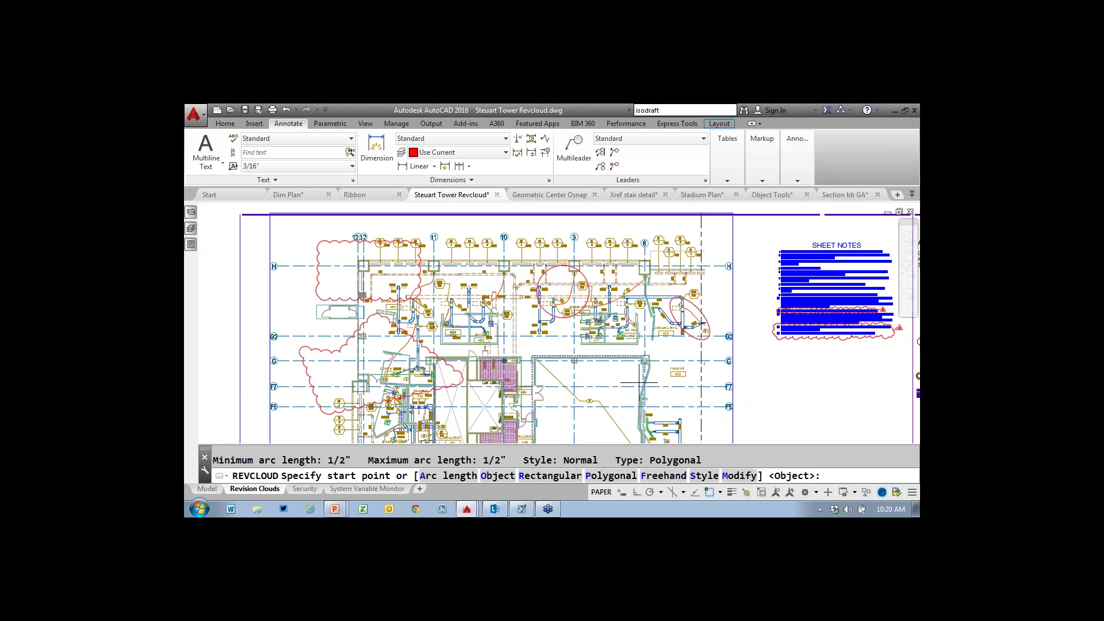
{"action": "left_click", "coordinate": [498, 476]}
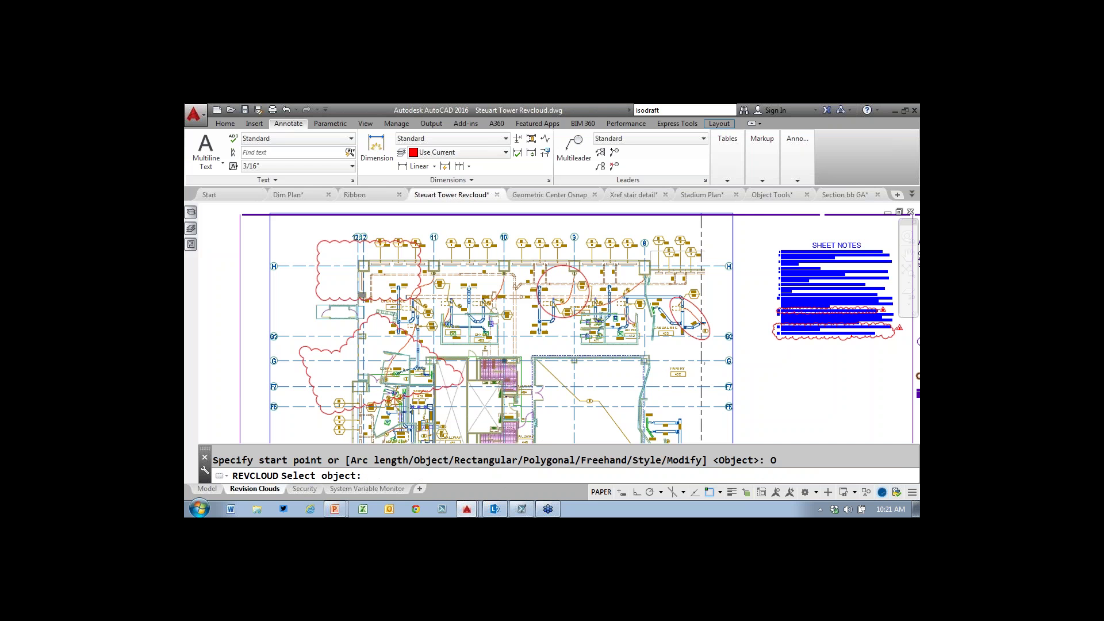
{"action": "left_click", "coordinate": [563, 318]}
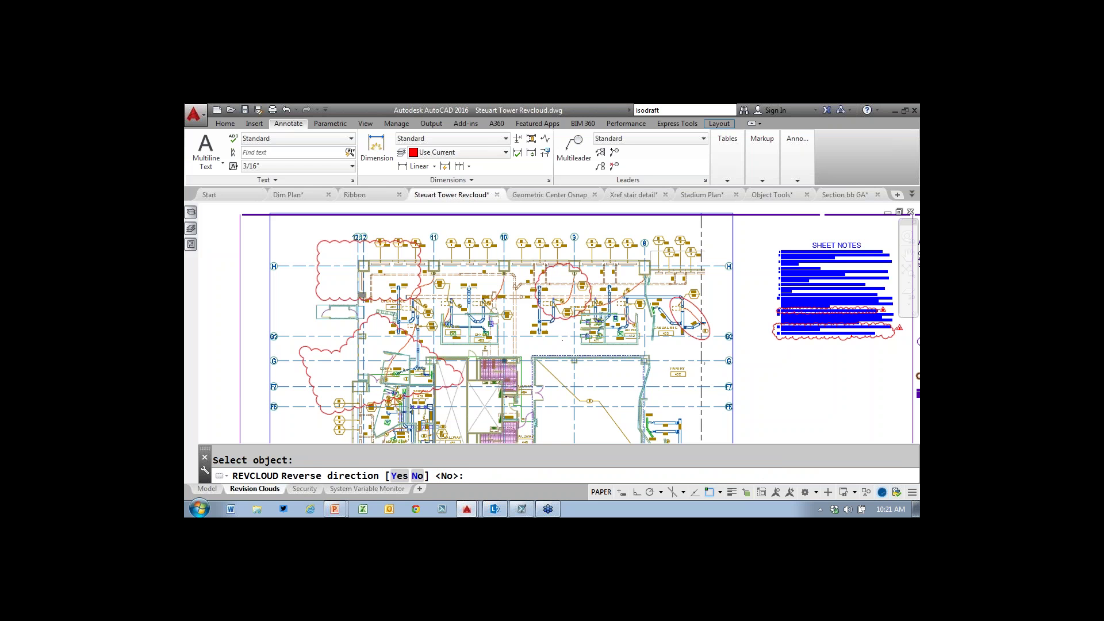
{"action": "key", "text": "Return"}
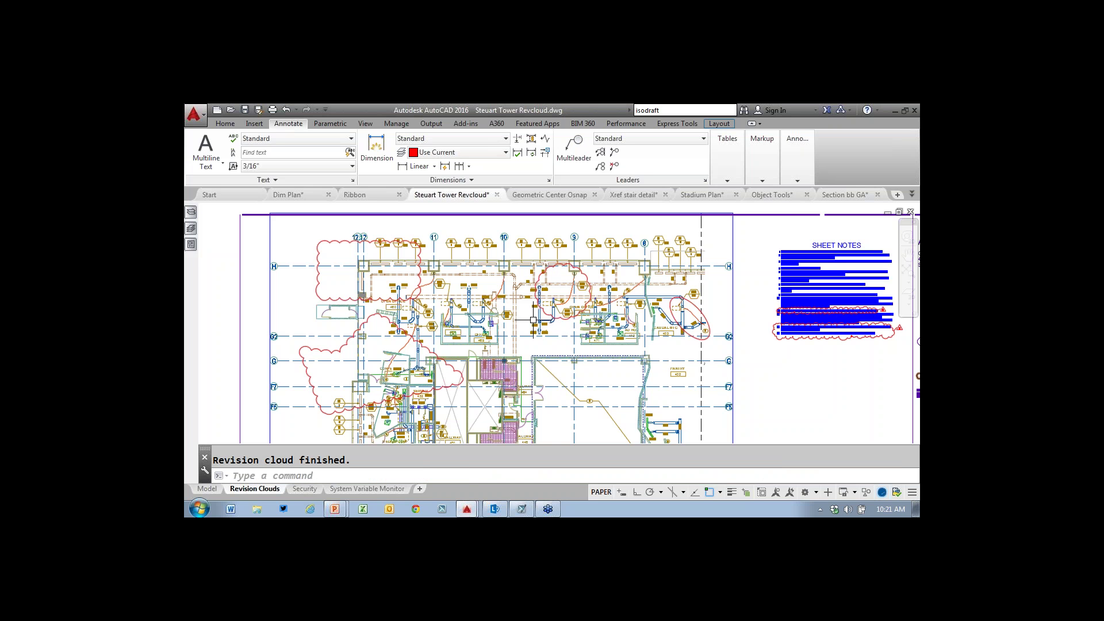
- Enlarge the circular revision cloud near grid line 9 to about twice its diameter using its quadrant grip
{"action": "left_click", "coordinate": [577, 306]}
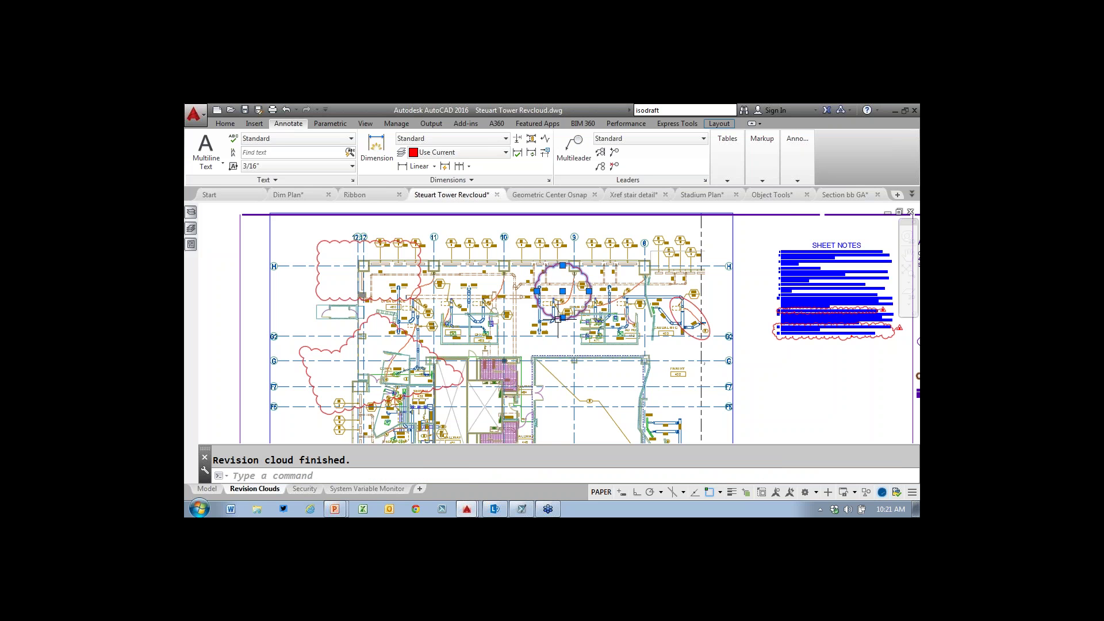
{"action": "left_click", "coordinate": [589, 291]}
{"action": "left_click", "coordinate": [608, 316]}
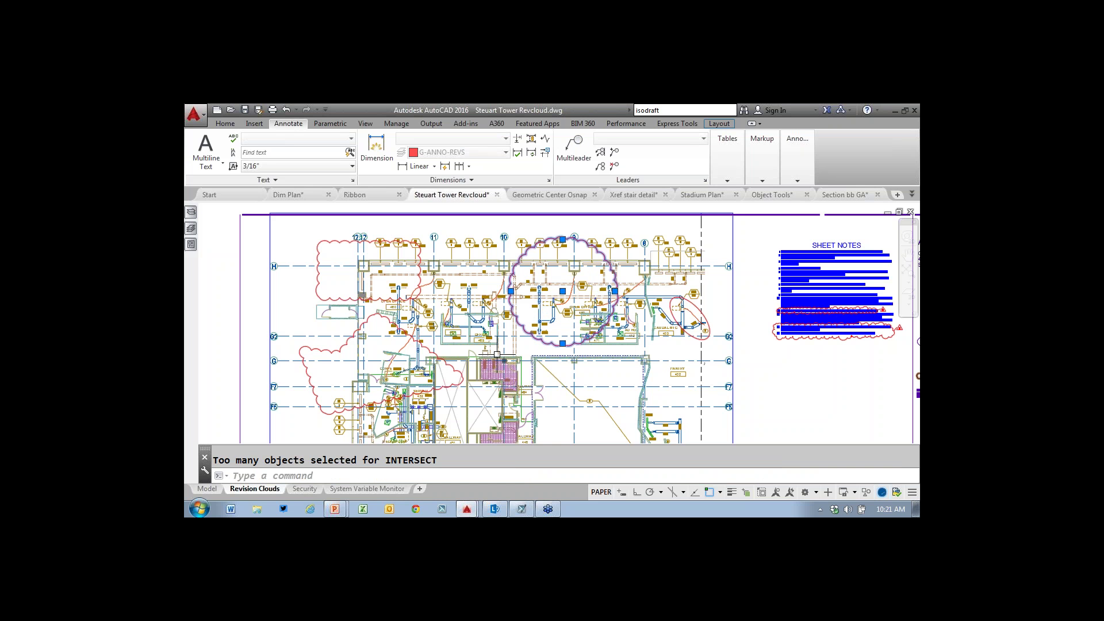
- Stretch the left side of the rectangular revision cloud outward to the grid H bubble, and clear the selection
{"action": "left_click", "coordinate": [364, 300]}
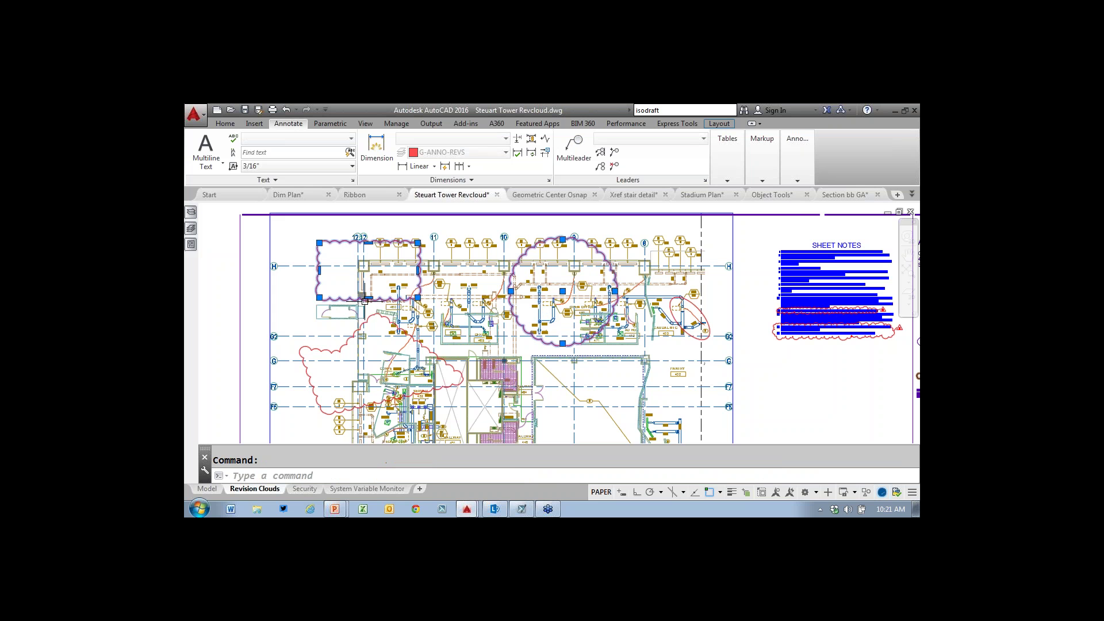
{"action": "left_click", "coordinate": [320, 267]}
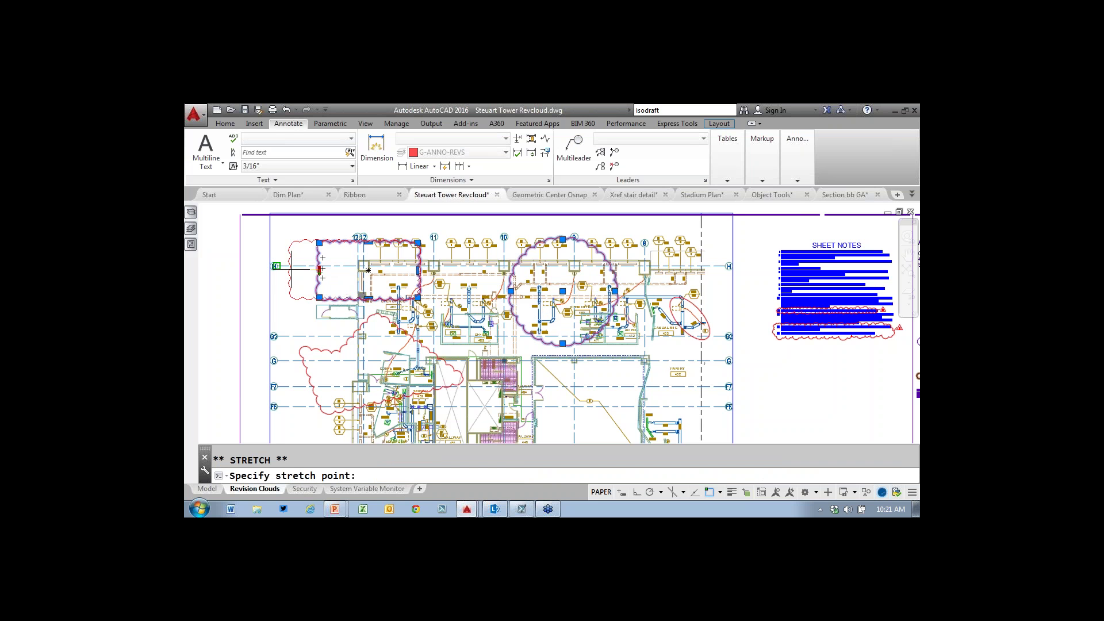
{"action": "left_click", "coordinate": [276, 266]}
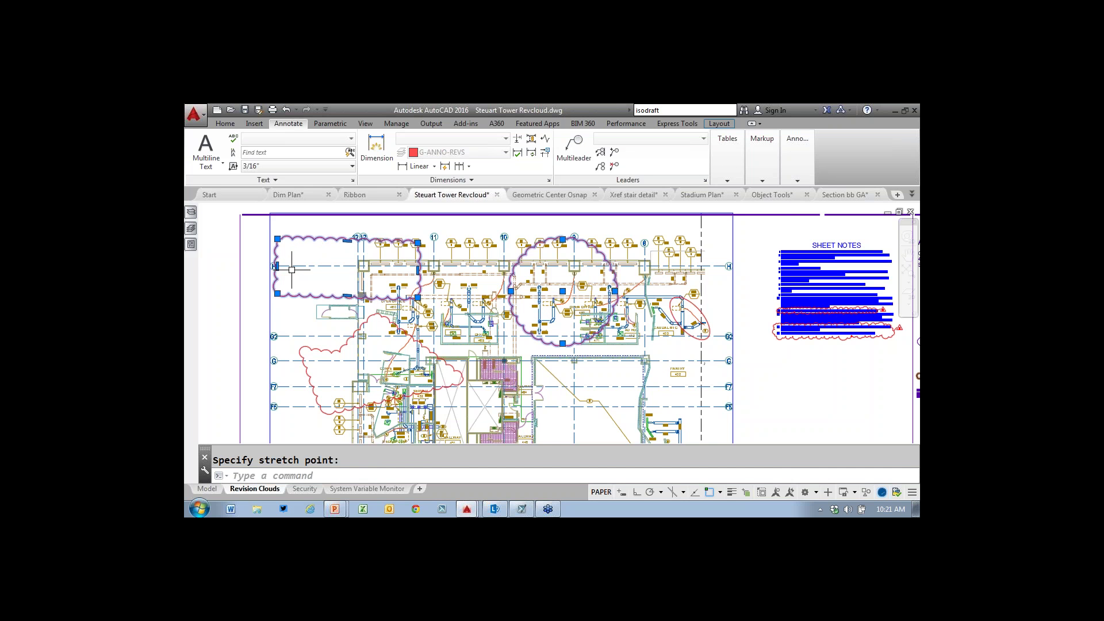
{"action": "key", "text": "Escape"}
{"action": "key", "text": "Escape"}
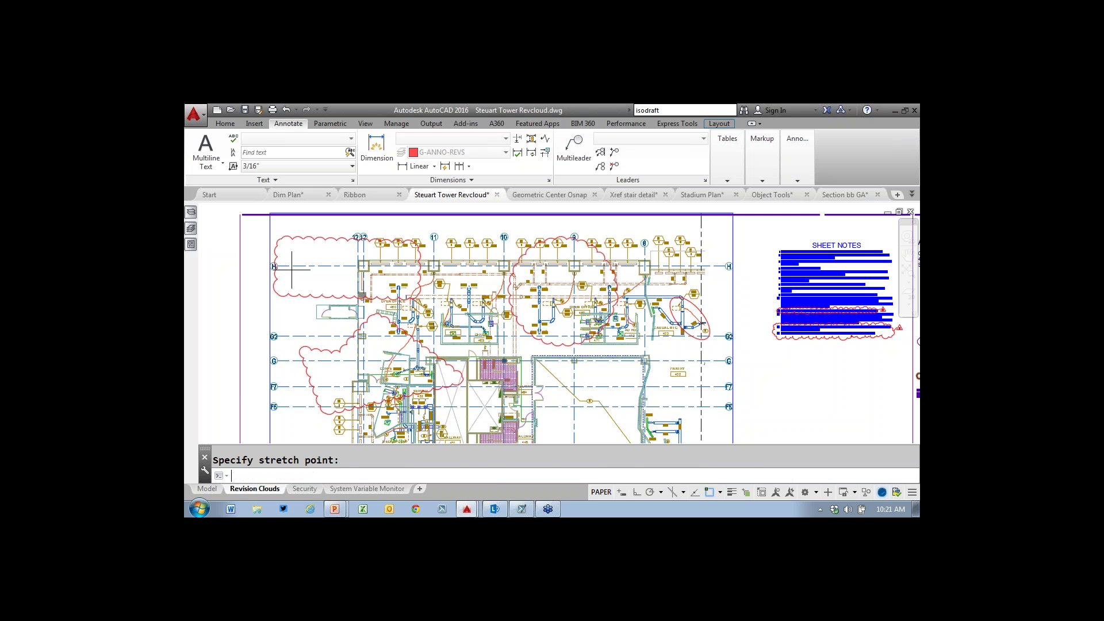
- Start the revision cloud Modify option from a point on the left side of the rectangular cloud, just below grid line H
{"action": "key", "text": "Return"}
{"action": "type", "text": "m"}
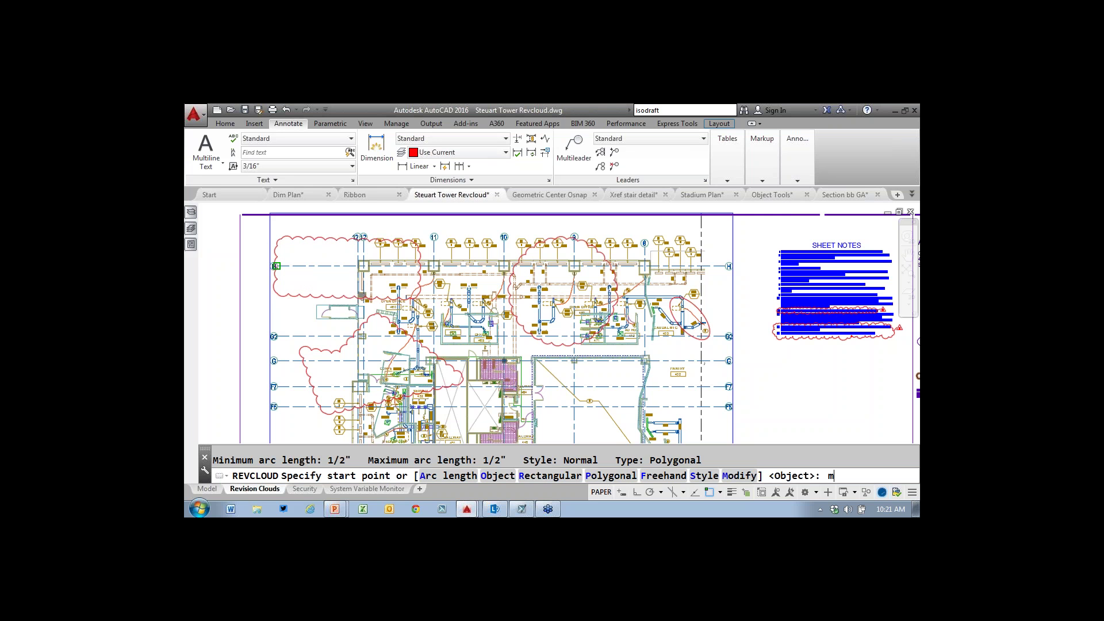
{"action": "key", "text": "Return"}
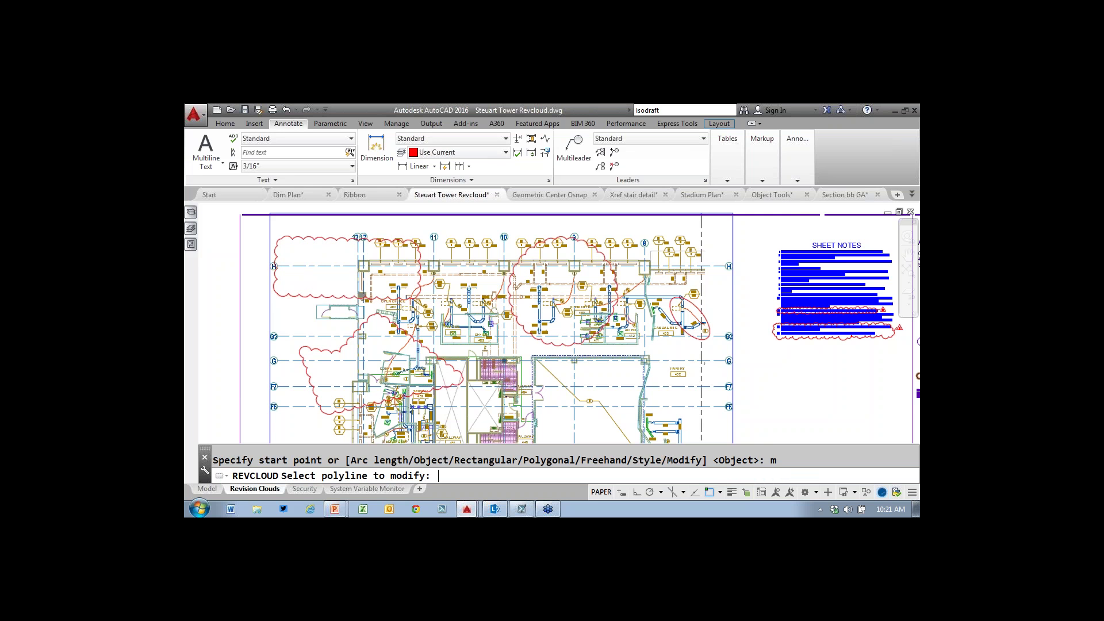
{"action": "left_click", "coordinate": [276, 278]}
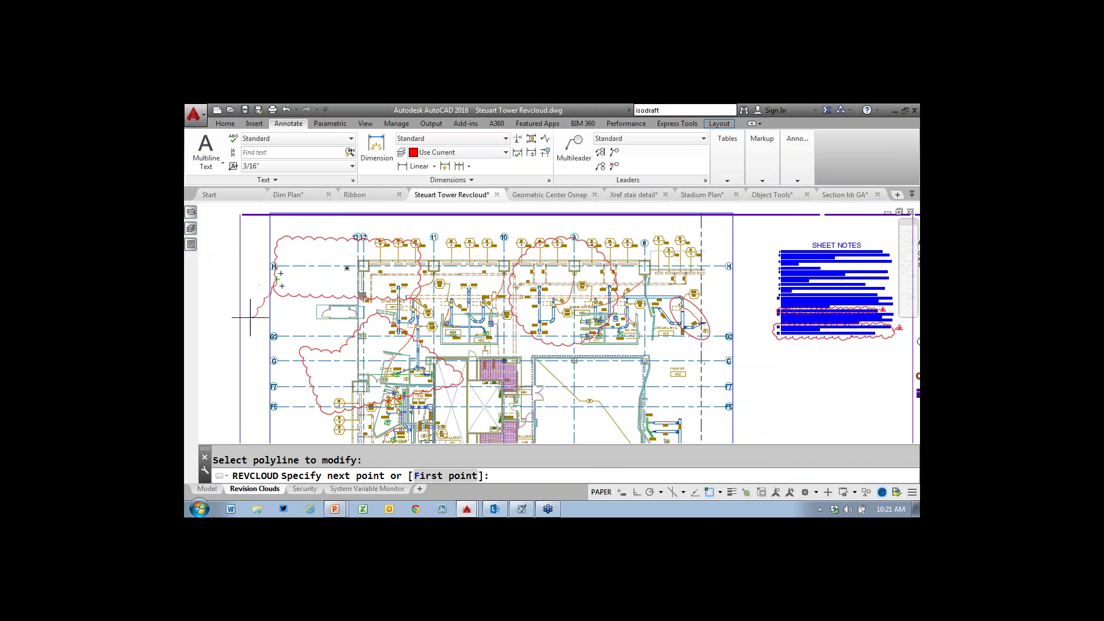
{"action": "left_click", "coordinate": [240, 214]}
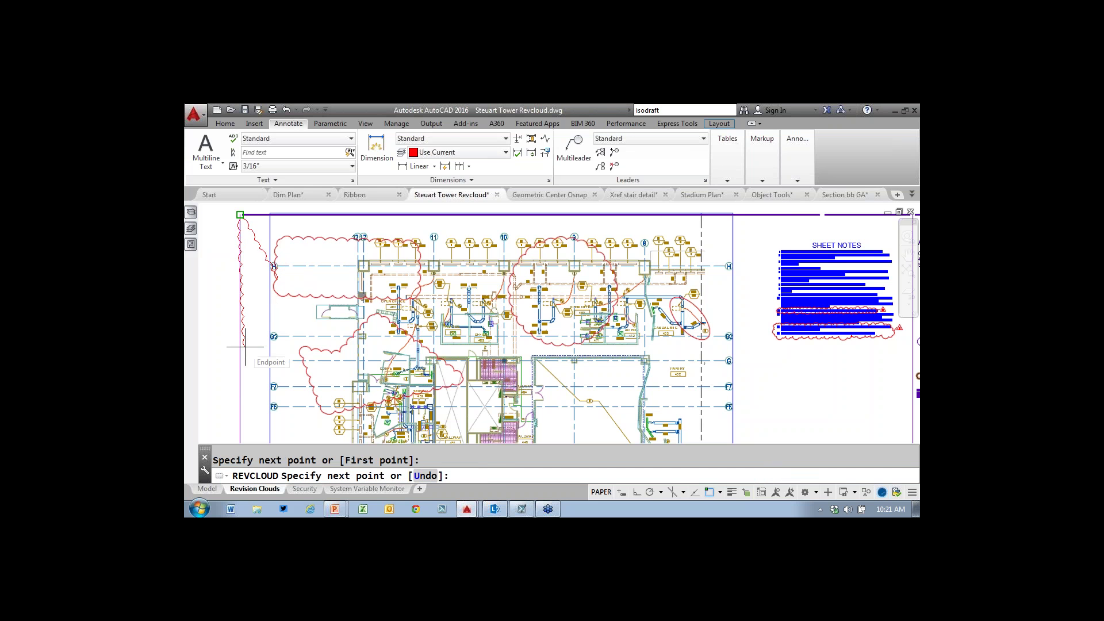
{"action": "type", "text": "u"}
{"action": "key", "text": "Return"}
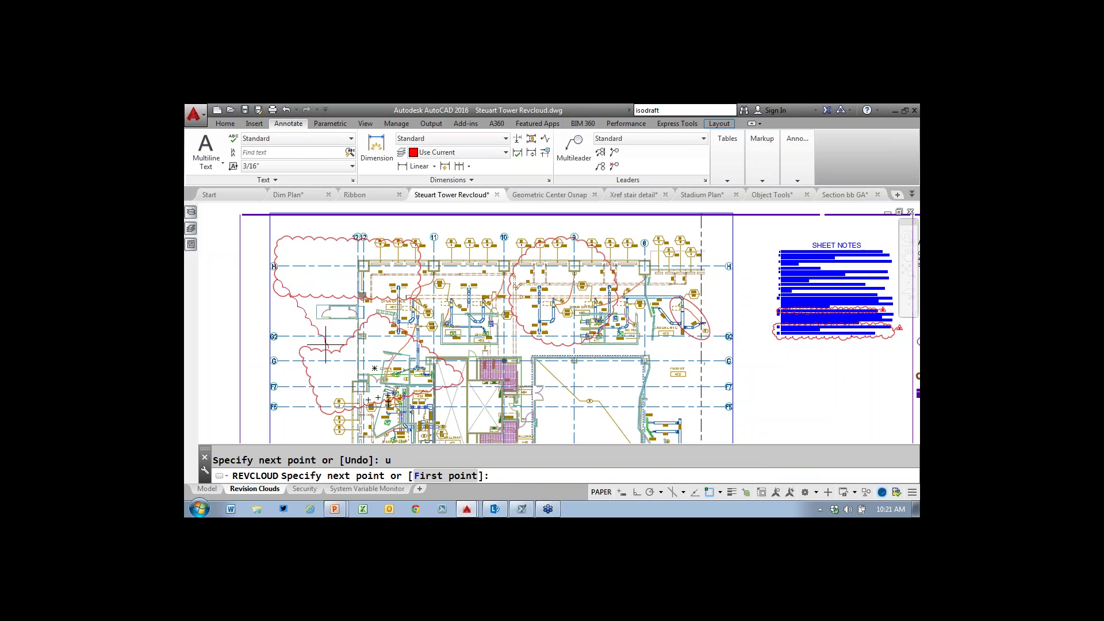
- With object snap off, extend the cloud through two points outside the sheet frame back to its lower edge, and erase the old lower-left corner
{"action": "key", "text": "F3"}
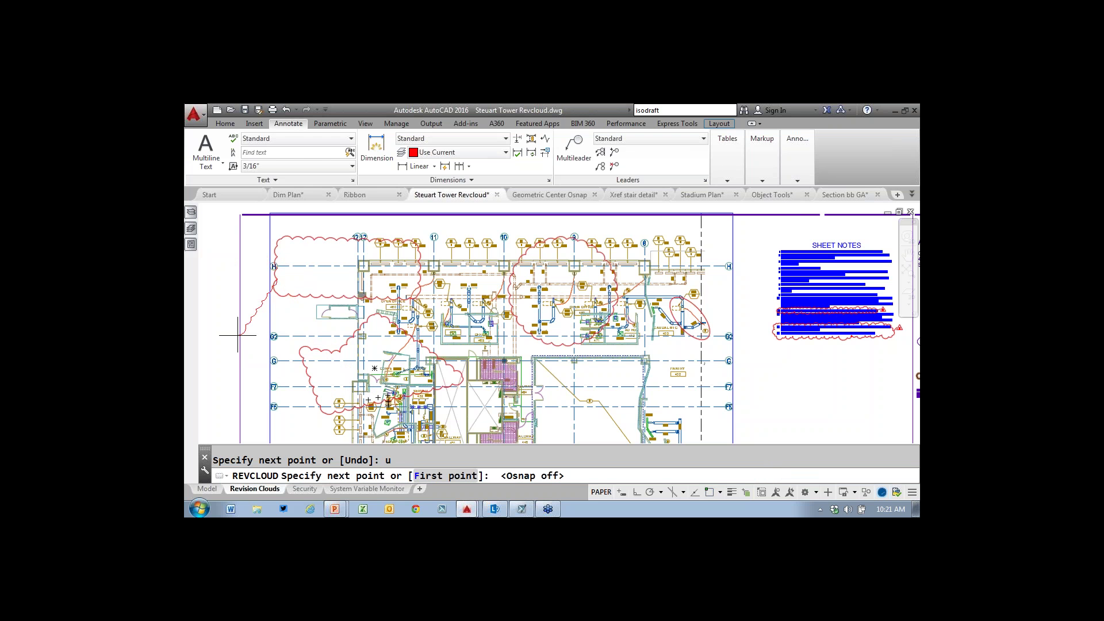
{"action": "left_click", "coordinate": [219, 277]}
{"action": "left_click", "coordinate": [256, 350]}
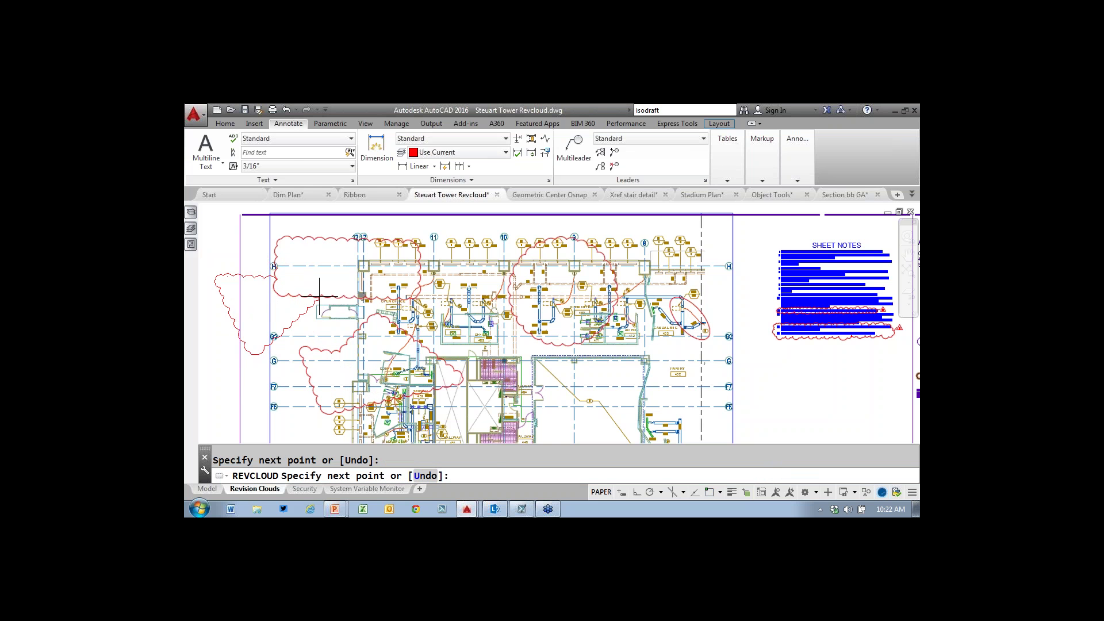
{"action": "left_click", "coordinate": [319, 295]}
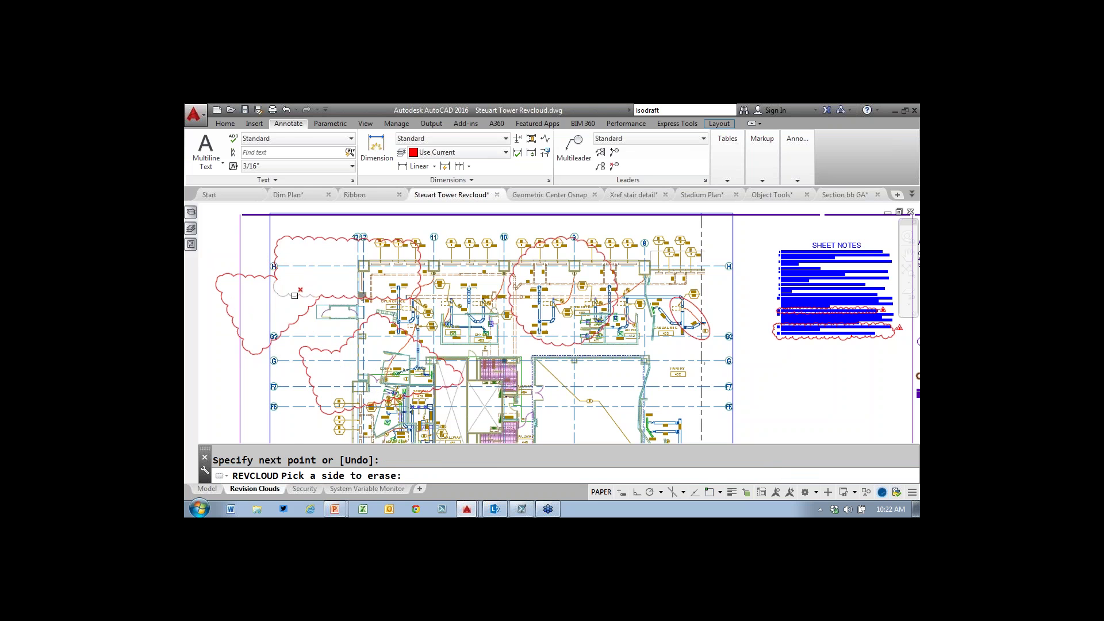
{"action": "left_click", "coordinate": [295, 295]}
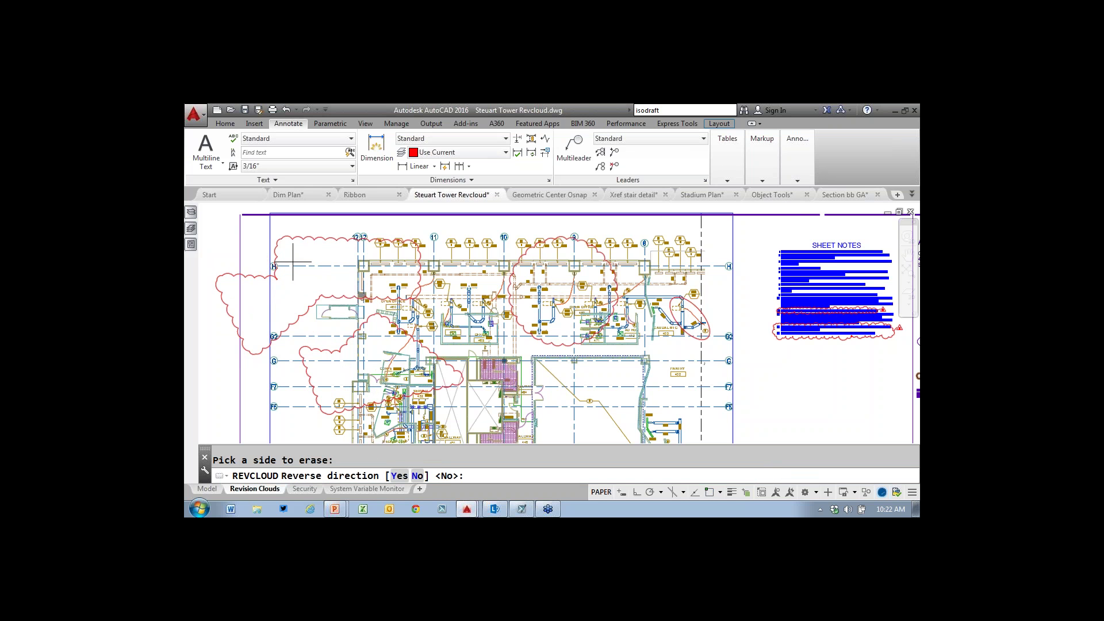
- Switch to the PowerPoint presentation and advance to the Drawing and Editing slide
{"action": "left_click", "coordinate": [335, 505]}
{"action": "left_click", "coordinate": [331, 486]}
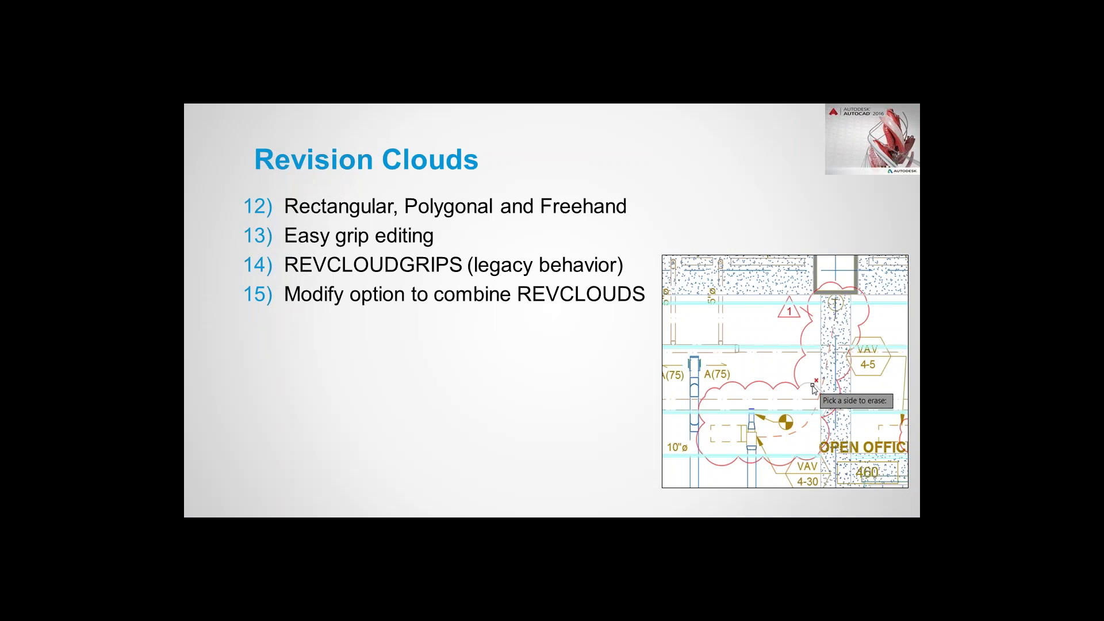
{"action": "key", "text": "Right"}
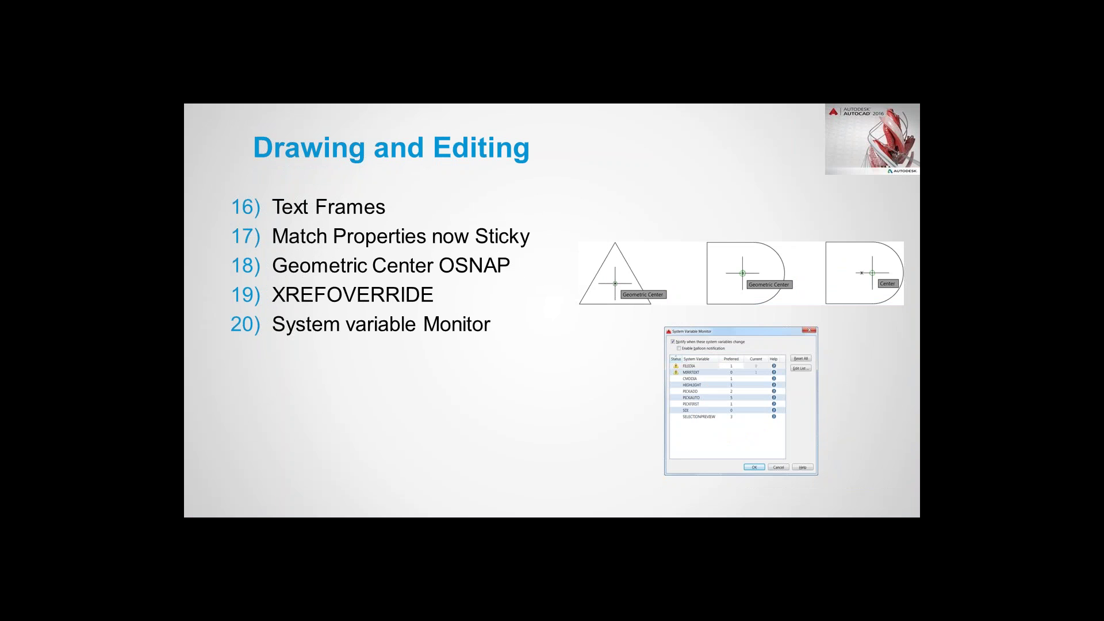
- Switch back to AutoCAD with the Dim Plan drawing and open its Text layout
{"action": "key", "text": "alt+Tab"}
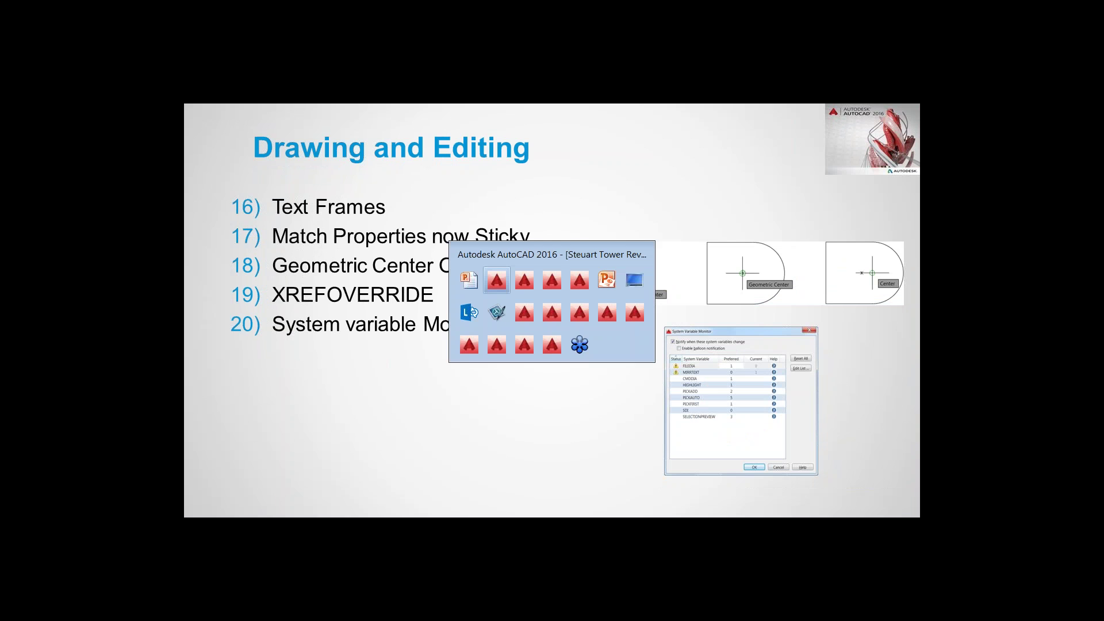
{"action": "key", "text": "alt+Tab"}
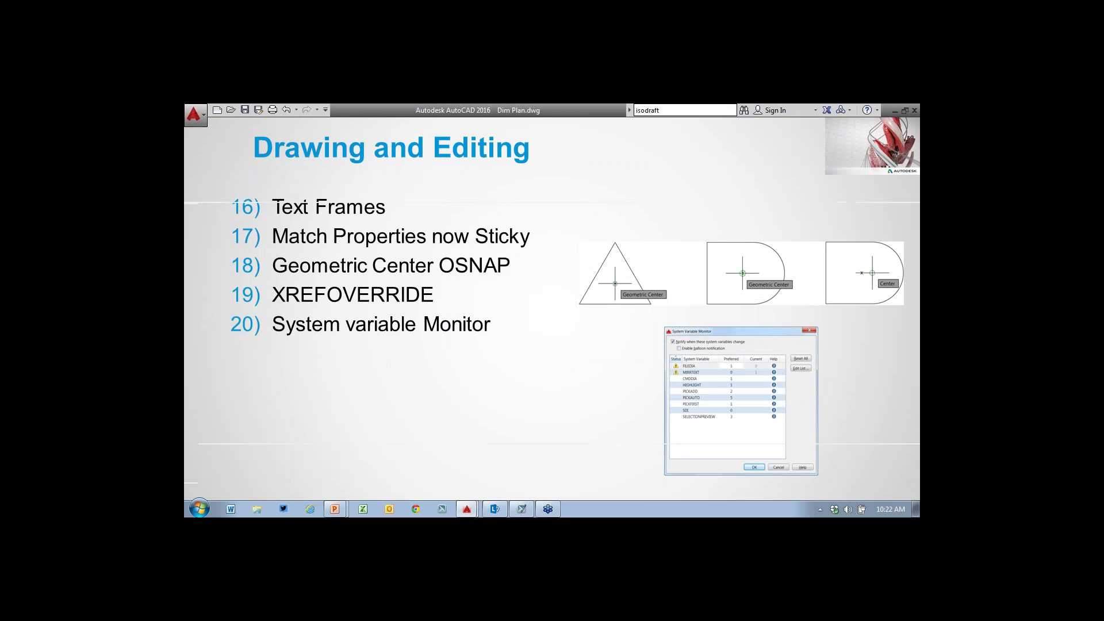
{"action": "left_click", "coordinate": [293, 489]}
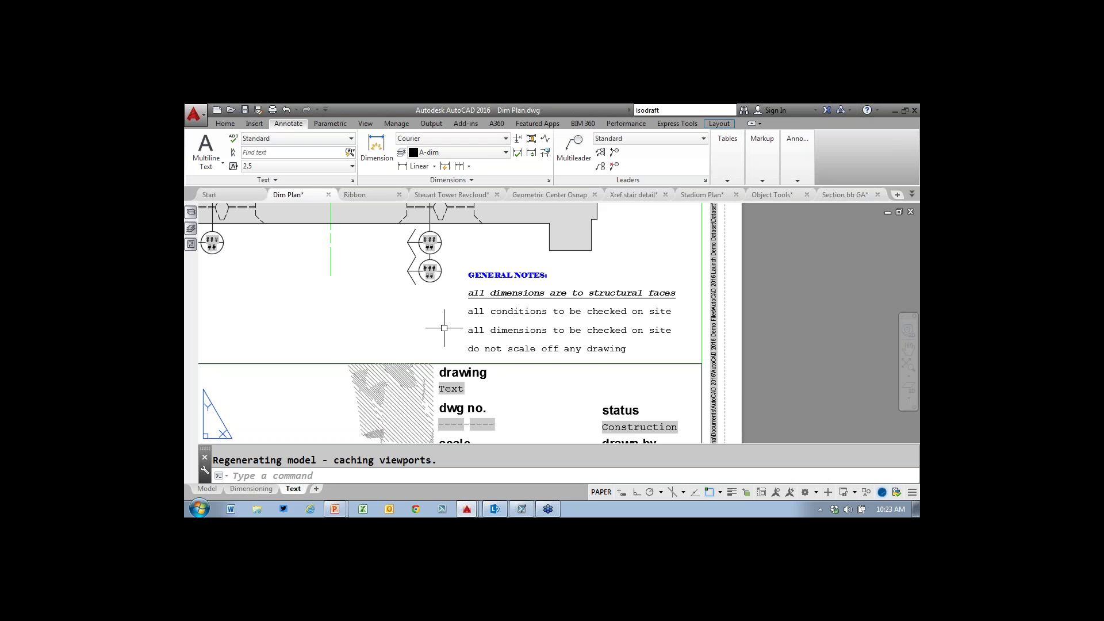
- Set the Text frame property of the GENERAL NOTES multiline text to Yes, and clear the selection
{"action": "left_click", "coordinate": [522, 295]}
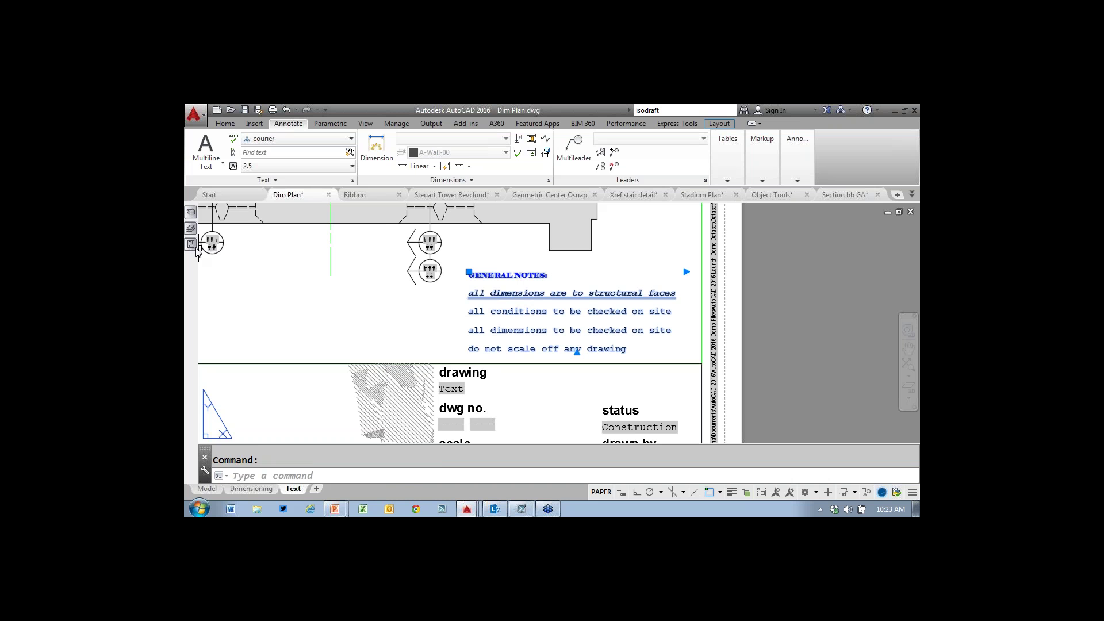
{"action": "mouse_move", "coordinate": [193, 245]}
{"action": "scroll", "coordinate": [216, 267], "scroll_direction": "down", "scroll_amount": 5}
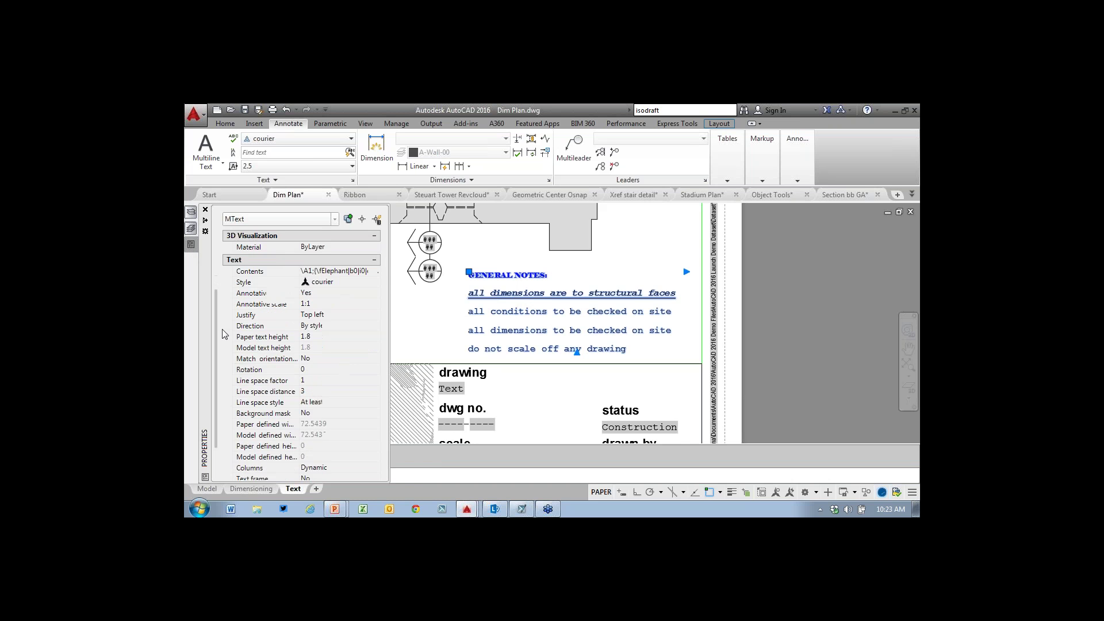
{"action": "left_click", "coordinate": [355, 420]}
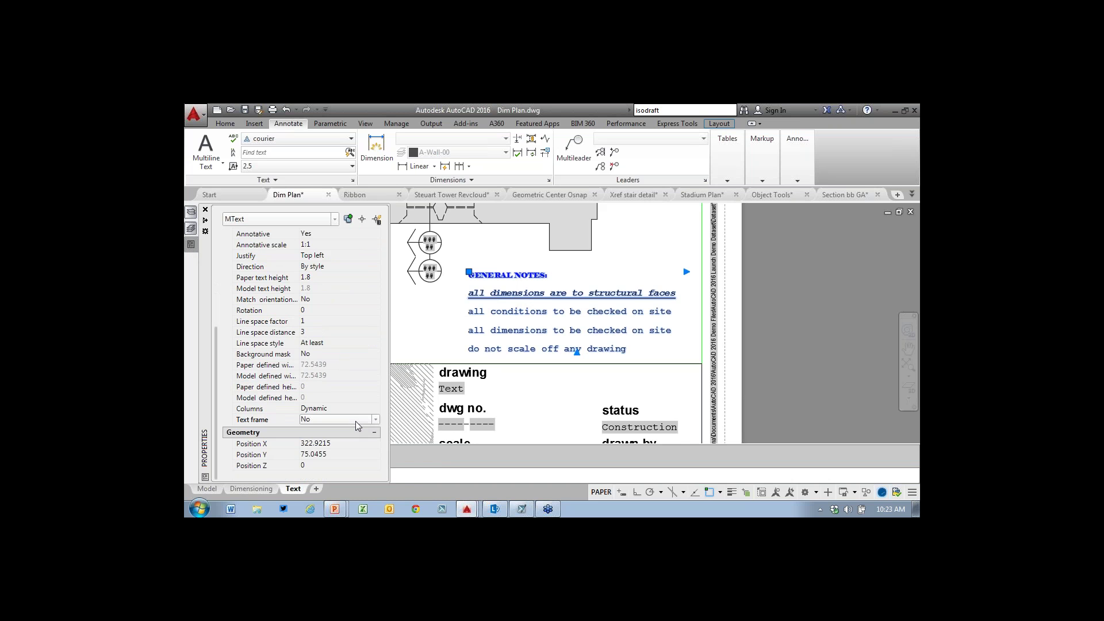
{"action": "left_click", "coordinate": [375, 419]}
{"action": "left_click", "coordinate": [353, 429]}
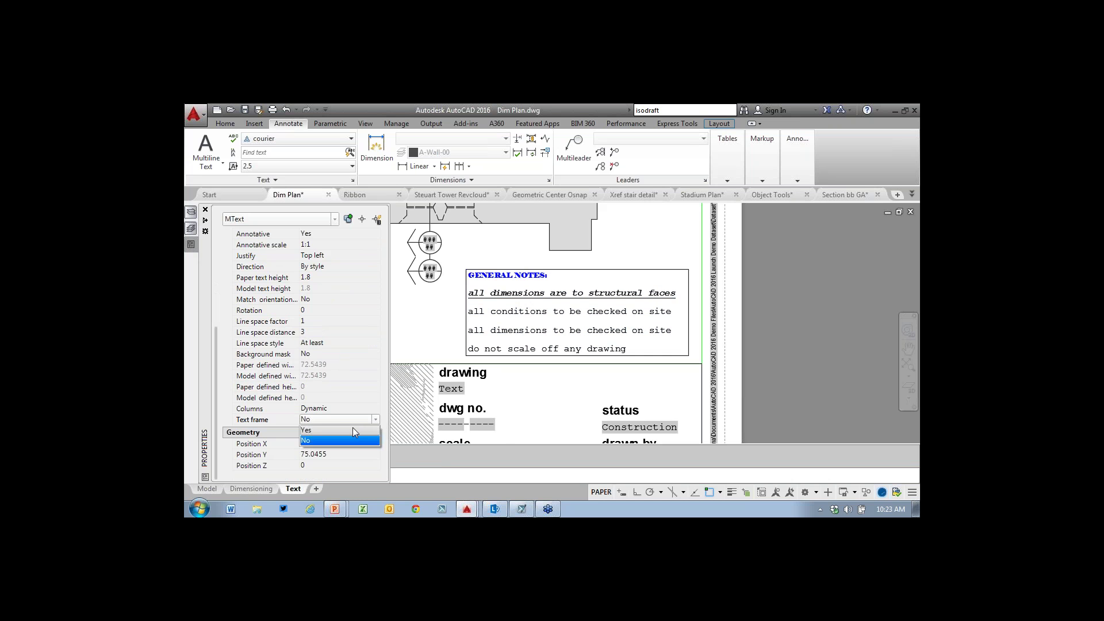
{"action": "left_click", "coordinate": [353, 429]}
{"action": "key", "text": "ctrl+1"}
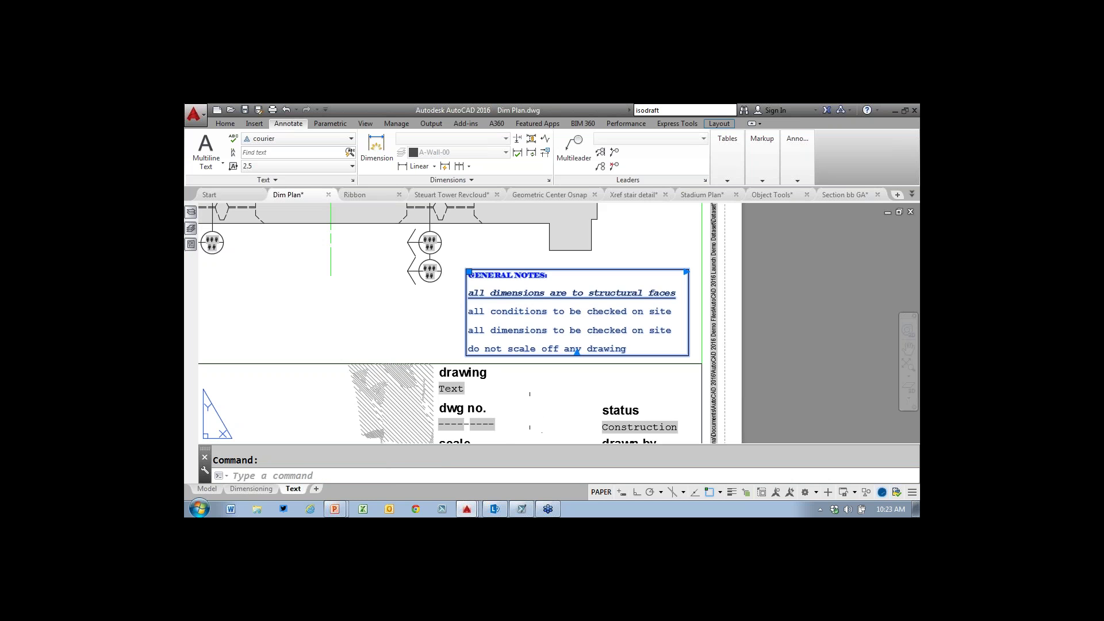
{"action": "key", "text": "Escape"}
{"action": "double_click", "coordinate": [567, 284]}
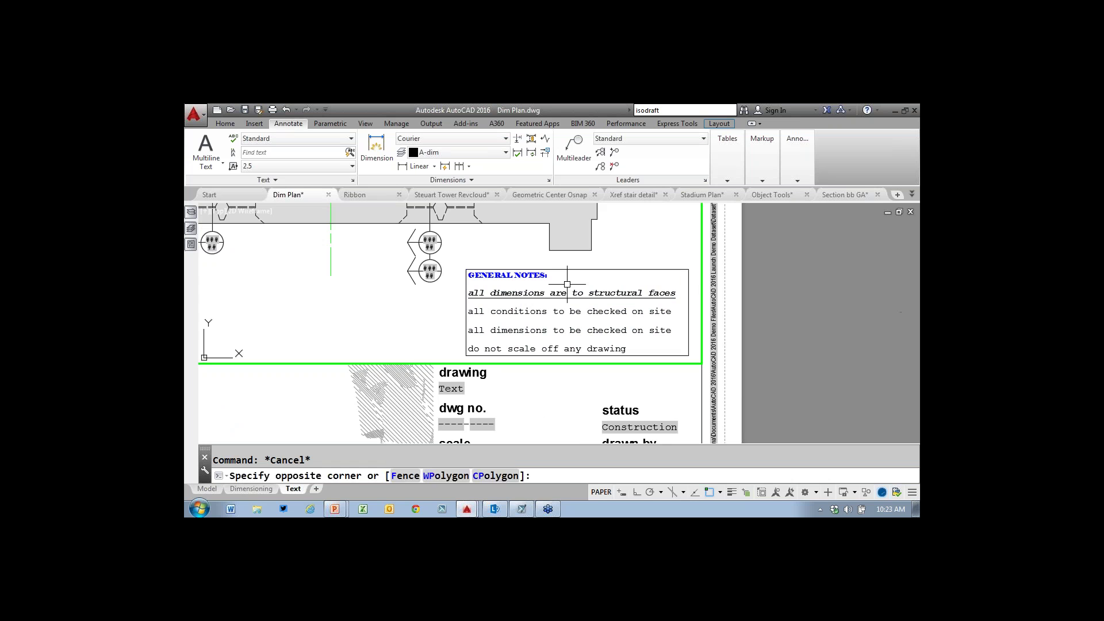
{"action": "left_click", "coordinate": [567, 285]}
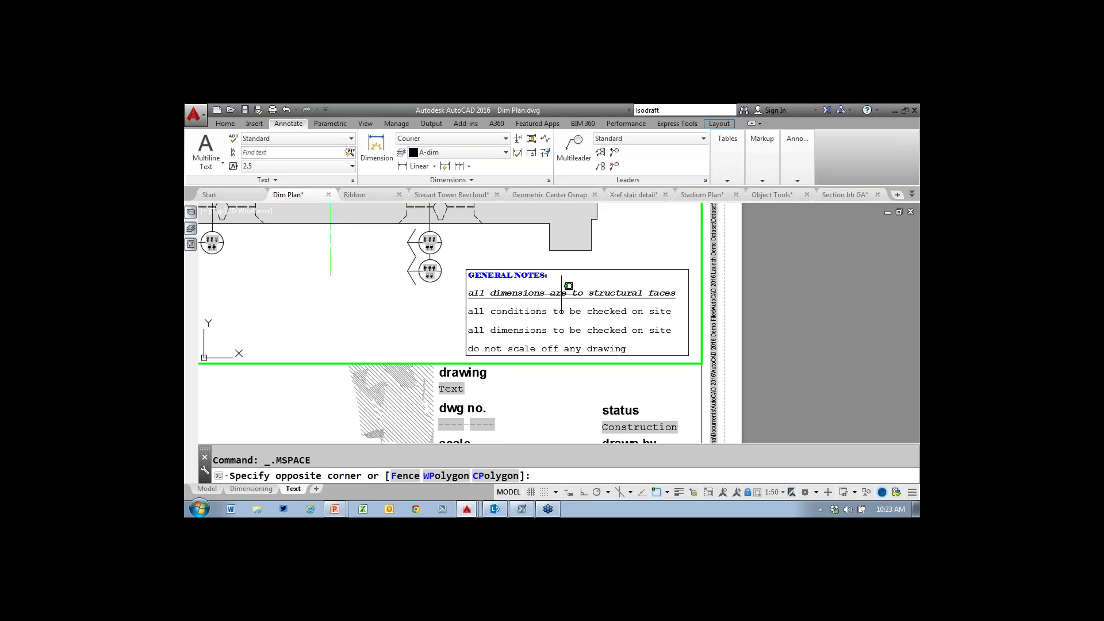
{"action": "key", "text": "Escape"}
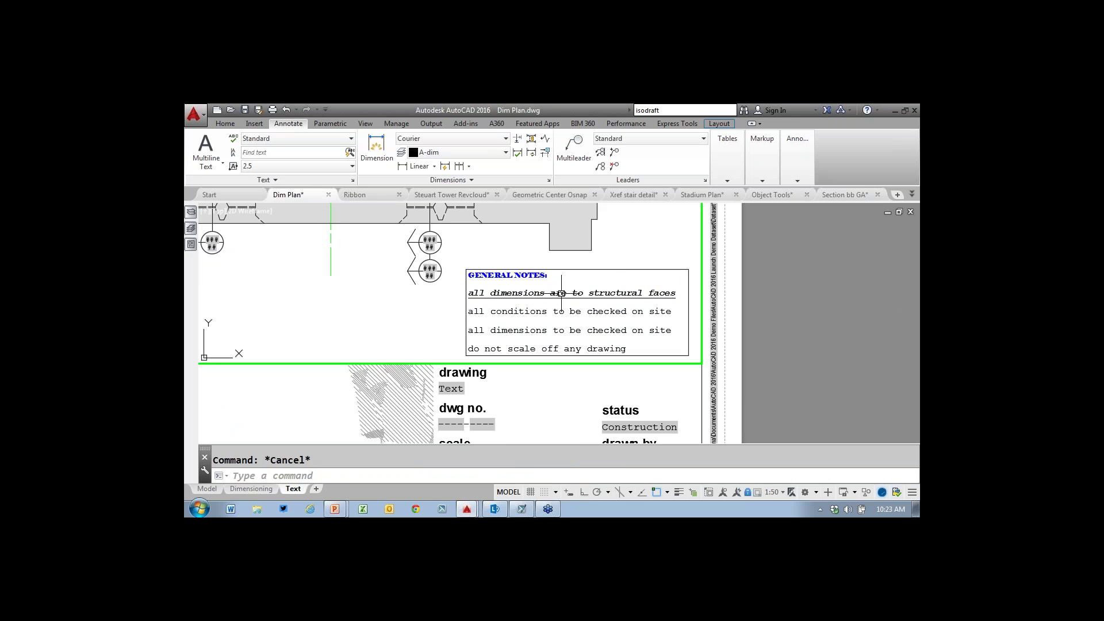
{"action": "left_click", "coordinate": [561, 293]}
{"action": "key", "text": "Escape"}
{"action": "double_click", "coordinate": [584, 383]}
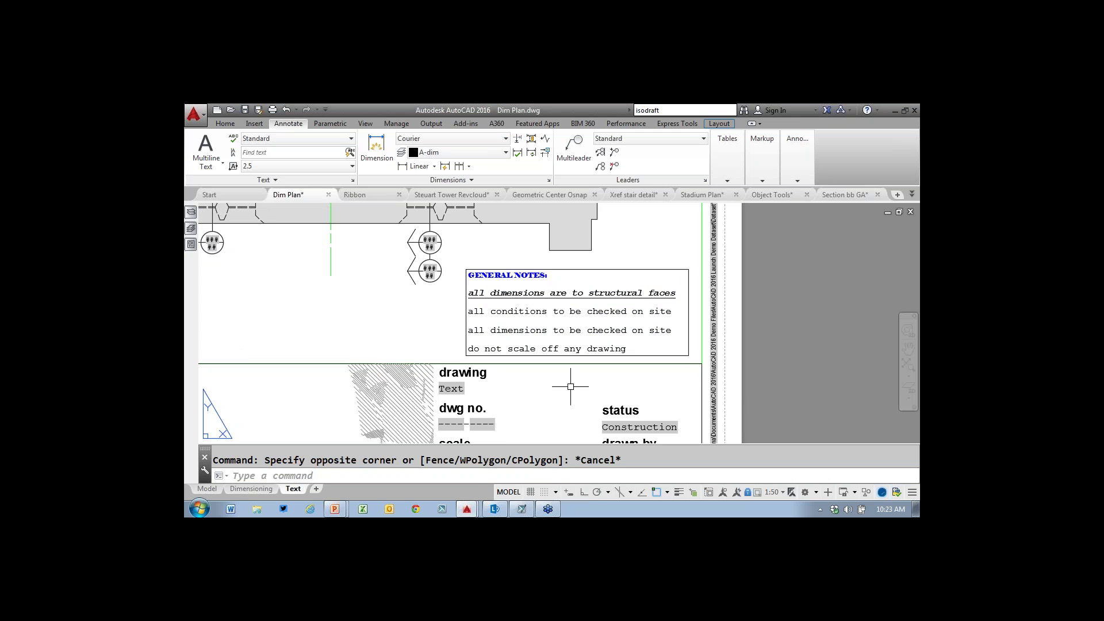
- Open the general notes for editing and match the "all dimensions are to structural faces" formatting onto "OTES:" in the heading
{"action": "left_click", "coordinate": [536, 293]}
{"action": "double_click", "coordinate": [538, 293]}
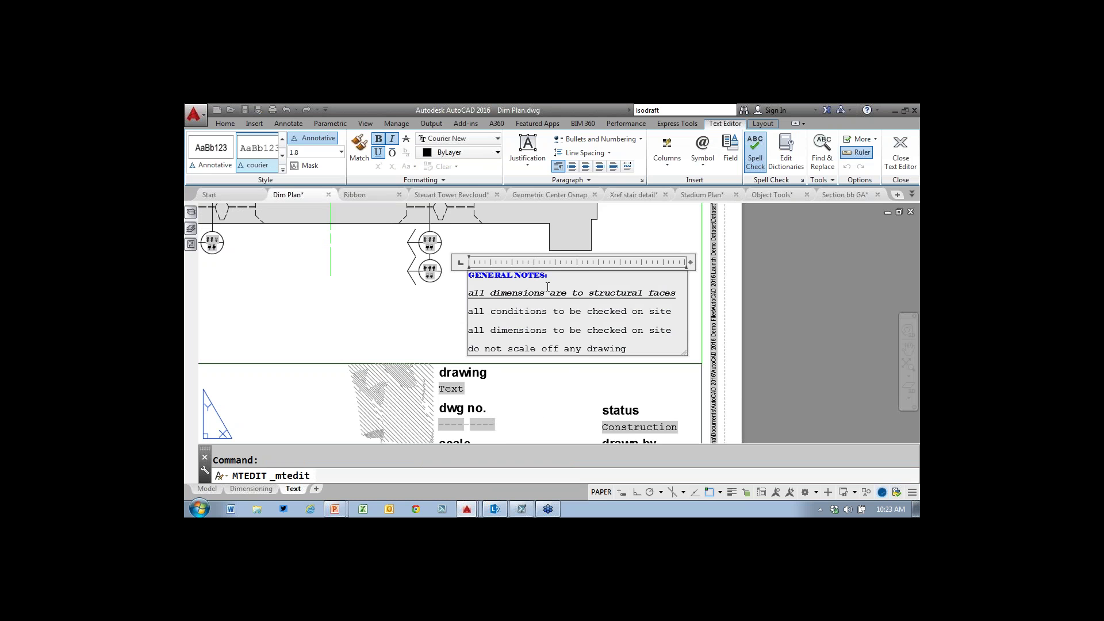
{"action": "left_click", "coordinate": [355, 169]}
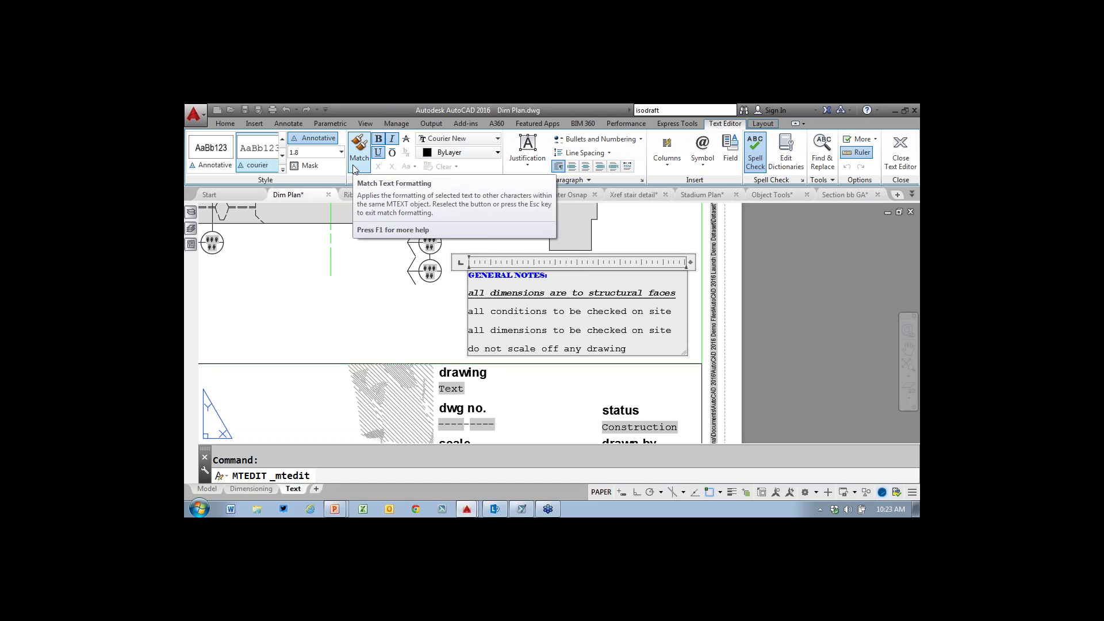
{"action": "left_click", "coordinate": [356, 160]}
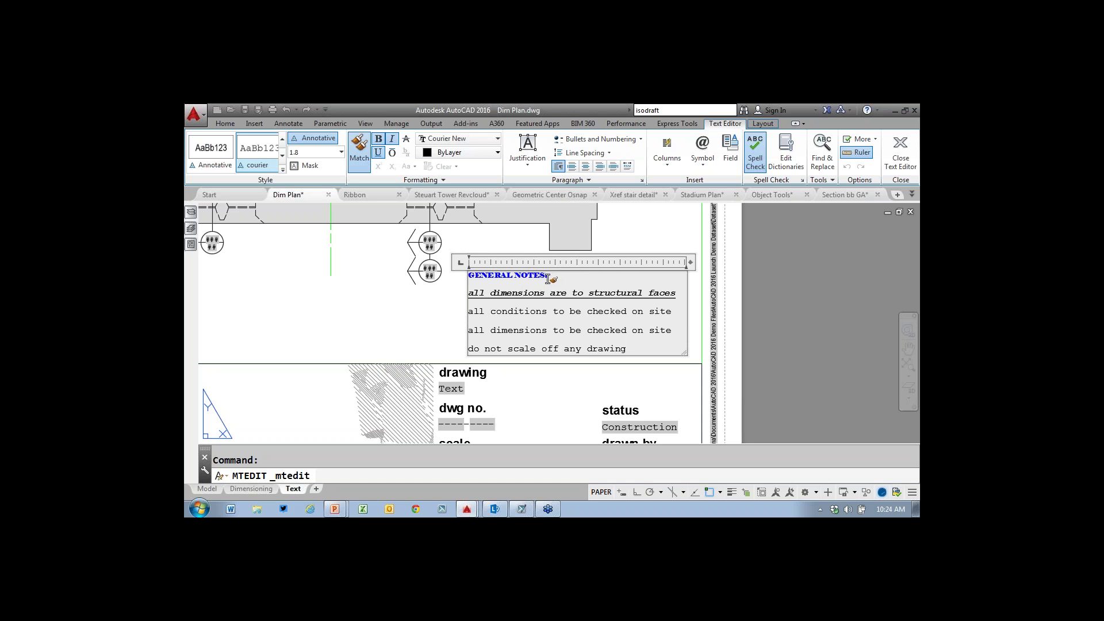
{"action": "left_click_drag", "start_coordinate": [549, 277], "coordinate": [521, 275]}
{"action": "key", "text": "Escape"}
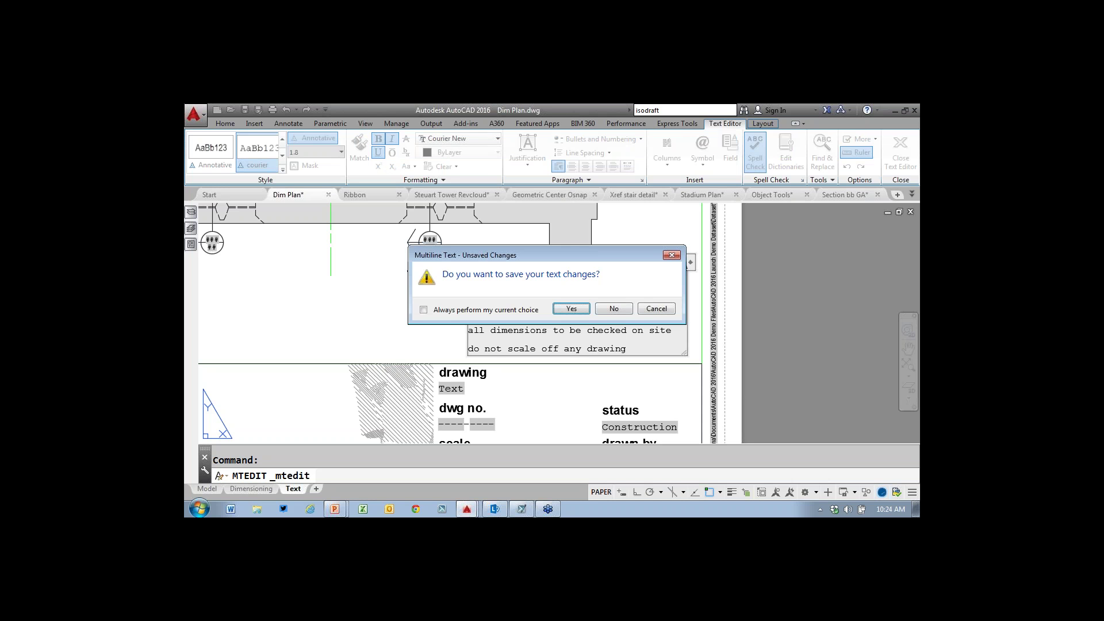
{"action": "left_click", "coordinate": [651, 310]}
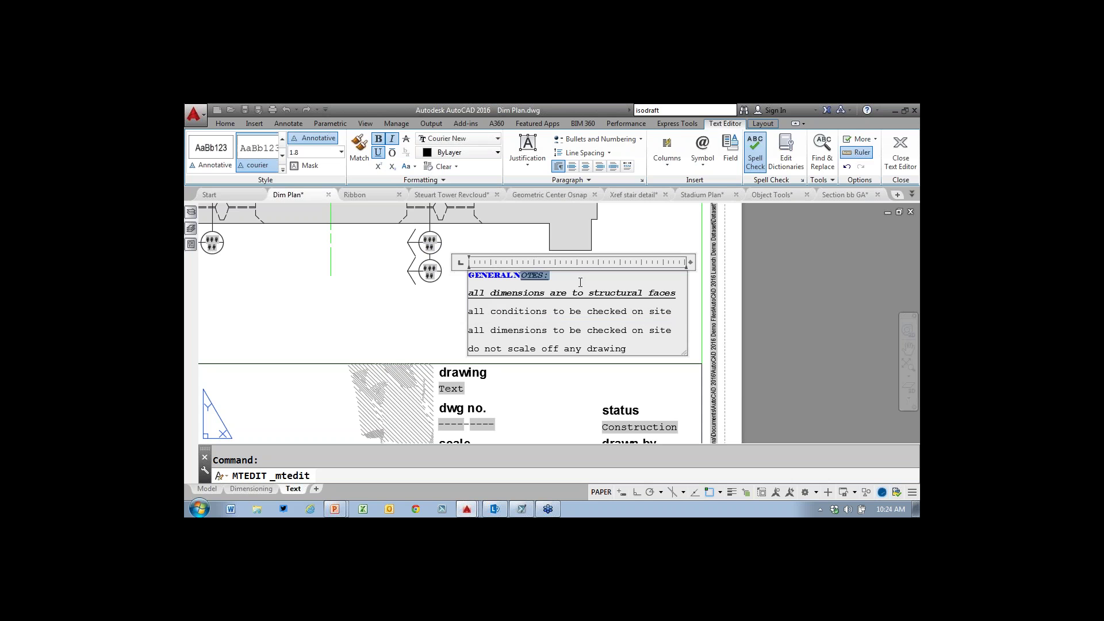
{"action": "left_click", "coordinate": [556, 276]}
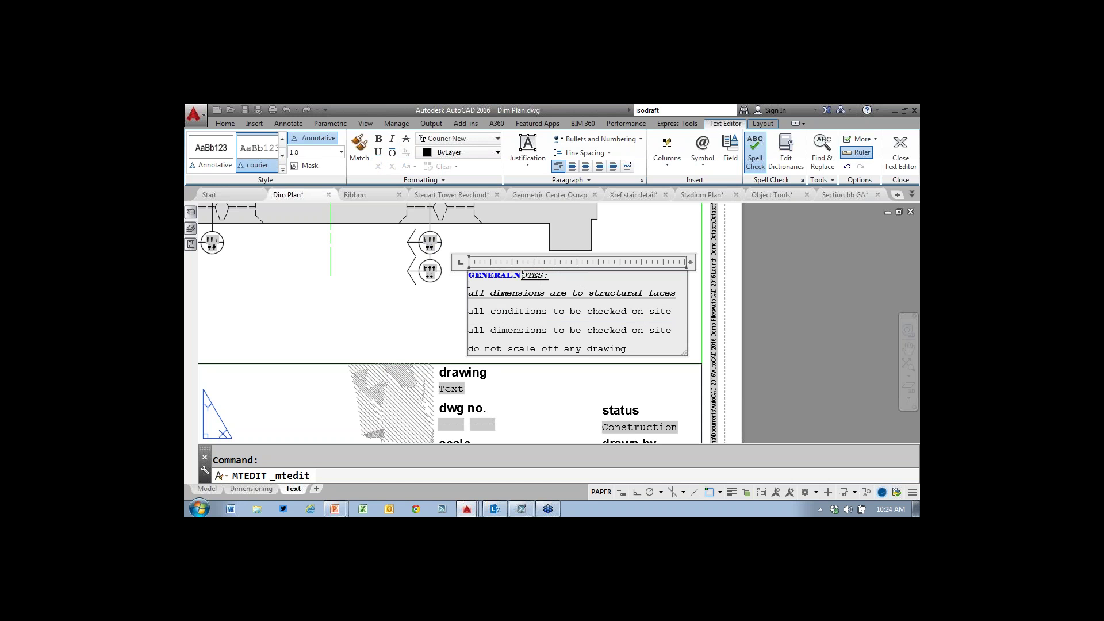
- Match the blue Elephant formatting of "GENERAL N" onto "all conditions" and "be" in the notes, and finish editing the text
{"action": "left_click_drag", "start_coordinate": [525, 276], "coordinate": [493, 276]}
{"action": "left_click", "coordinate": [478, 279]}
{"action": "double_click", "coordinate": [470, 278]}
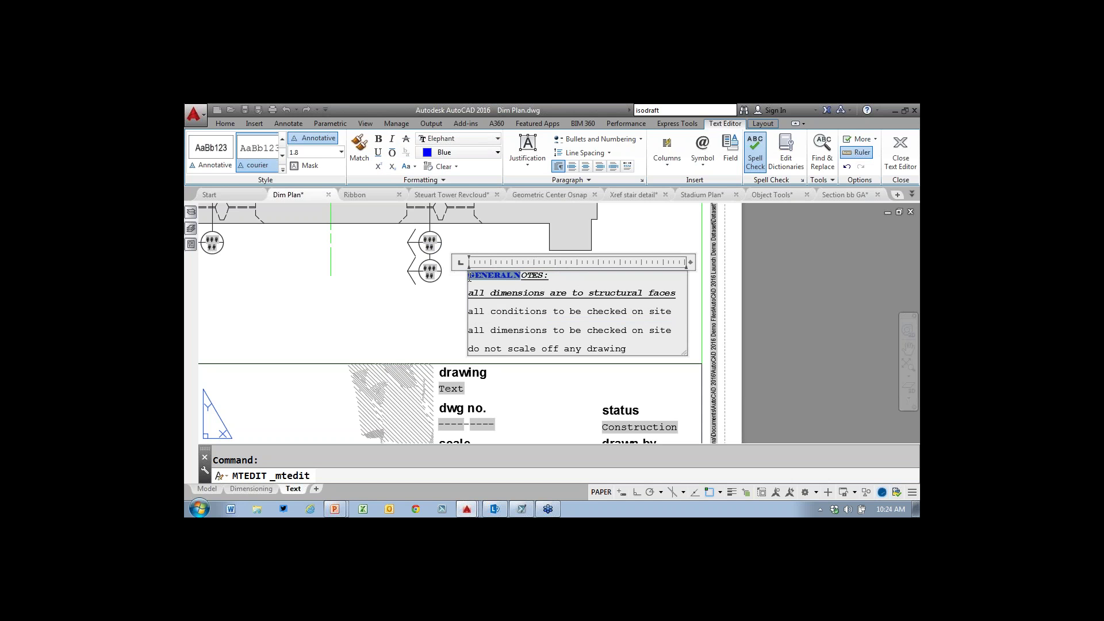
{"action": "left_click", "coordinate": [359, 147]}
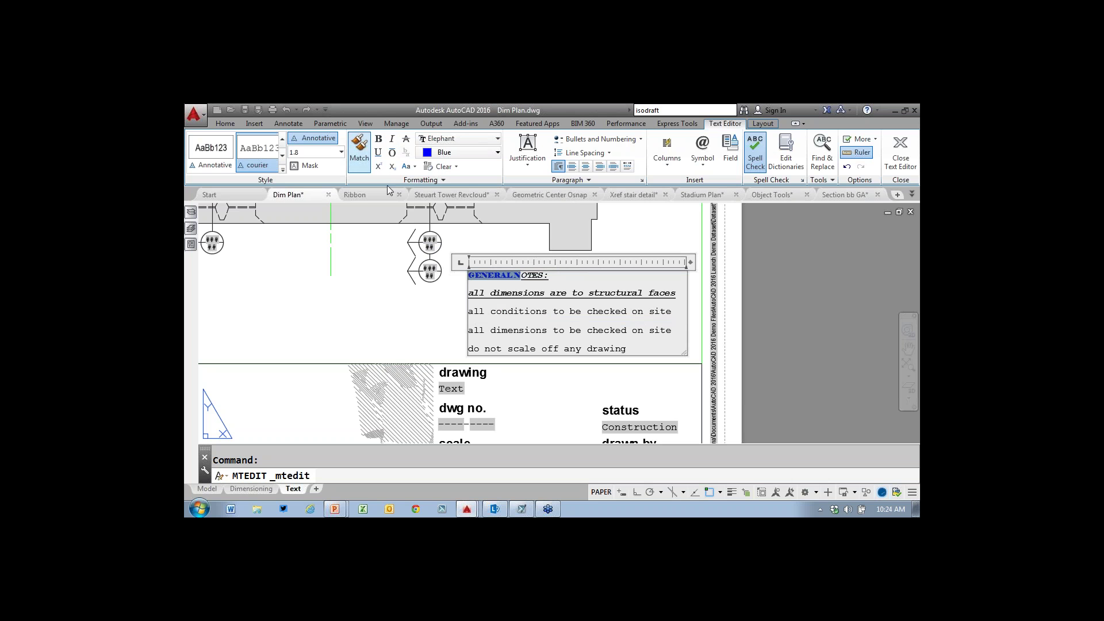
{"action": "left_click_drag", "start_coordinate": [468, 311], "coordinate": [549, 315]}
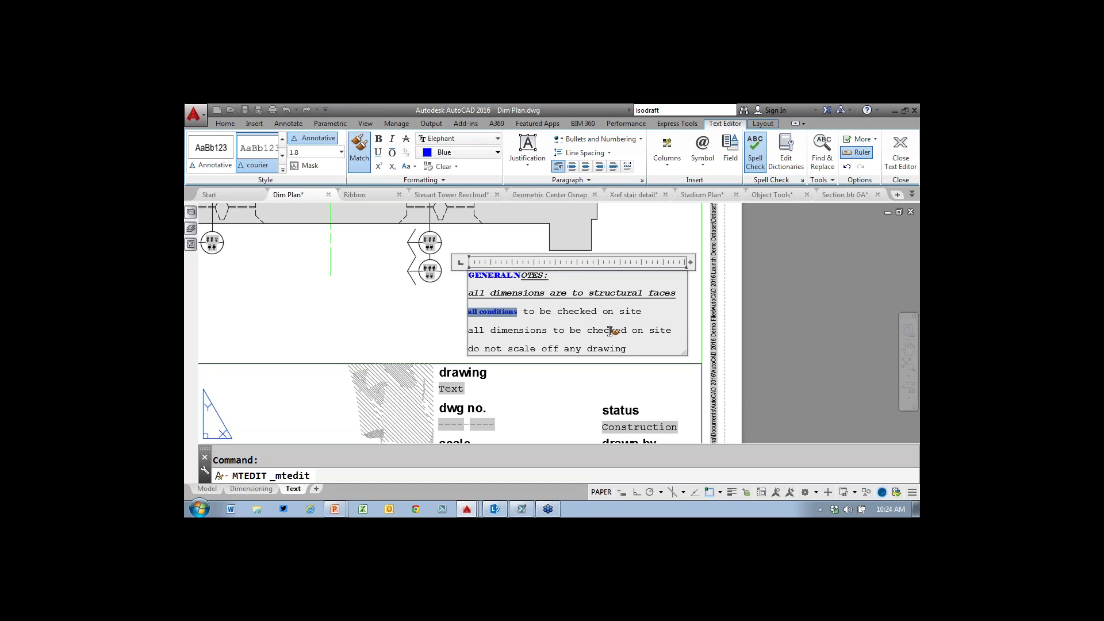
{"action": "left_click_drag", "start_coordinate": [579, 332], "coordinate": [569, 332]}
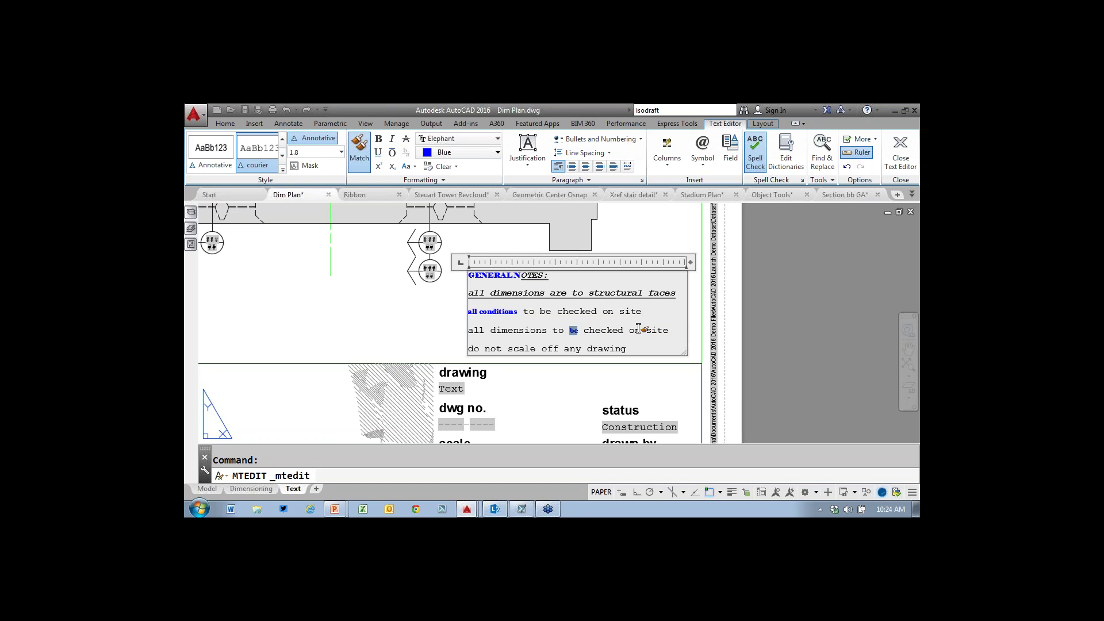
{"action": "left_click", "coordinate": [668, 233]}
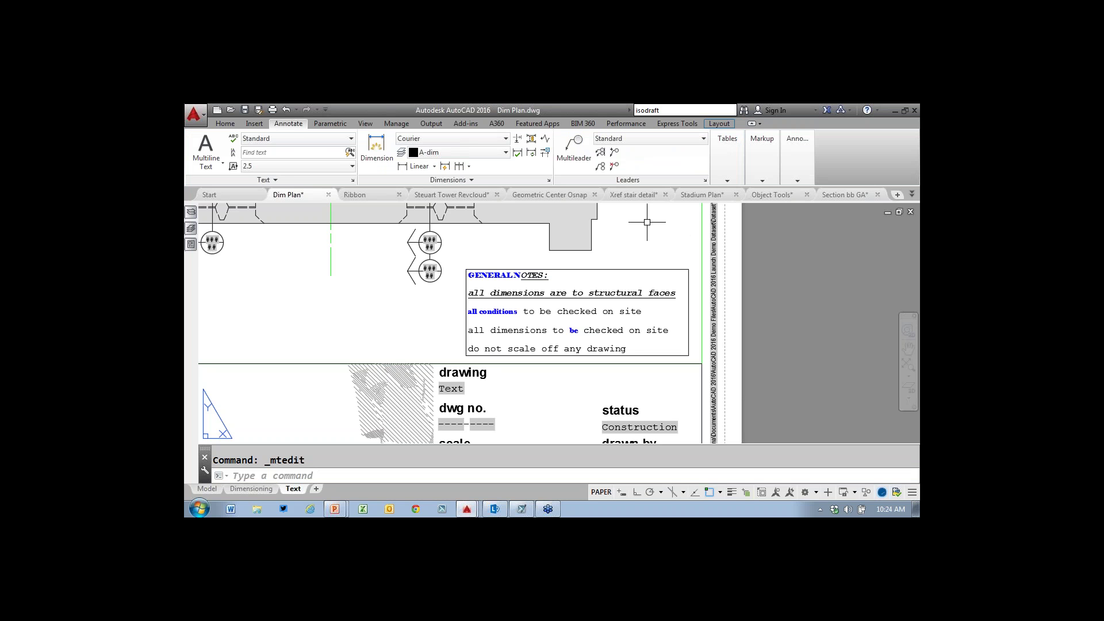
- Switch to the Geometric Center Osnap drawing and display the list of running object snap modes
{"action": "left_click", "coordinate": [575, 195]}
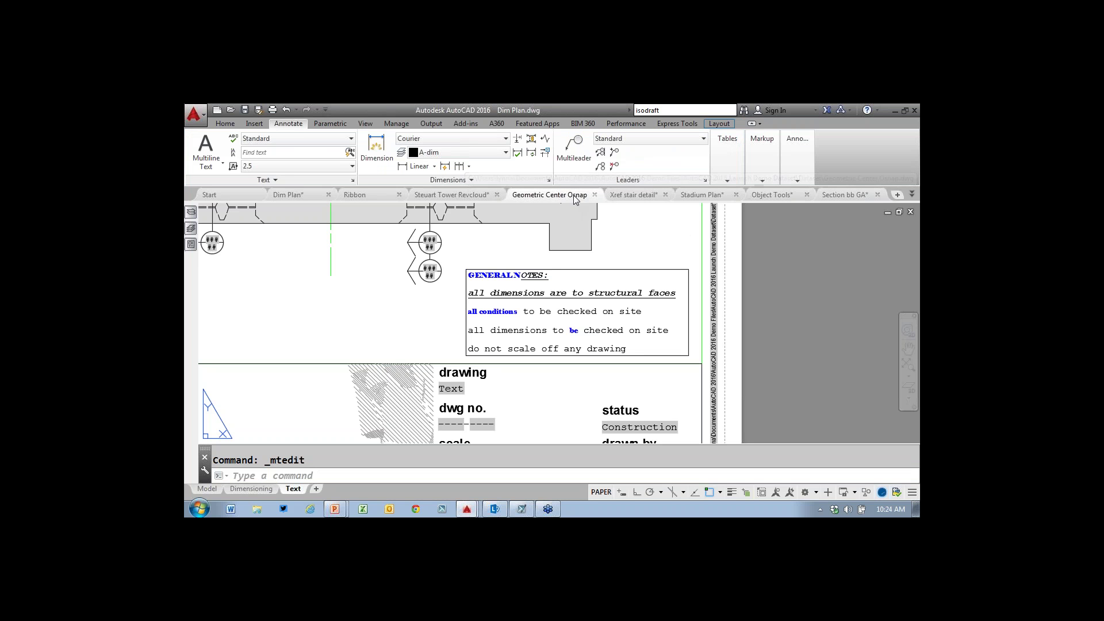
{"action": "double_click", "coordinate": [569, 213]}
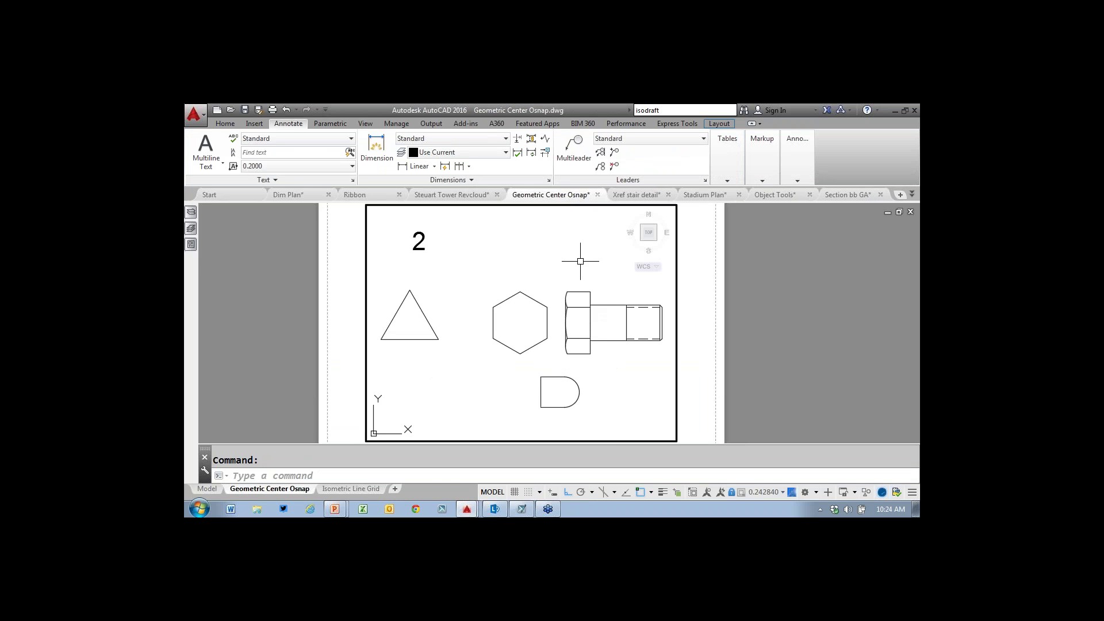
{"action": "left_click", "coordinate": [650, 492]}
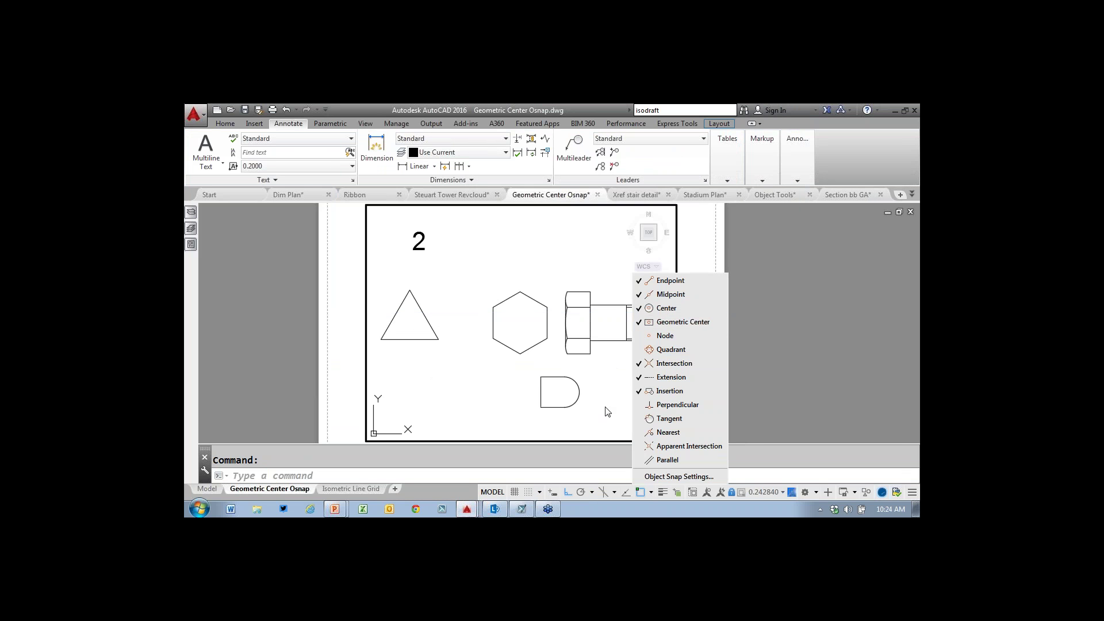
- Start the Line command and acquire the geometric centers of the triangle, the hexagon and the D-shaped outline as tracking points
{"action": "type", "text": "l"}
{"action": "key", "text": "Return"}
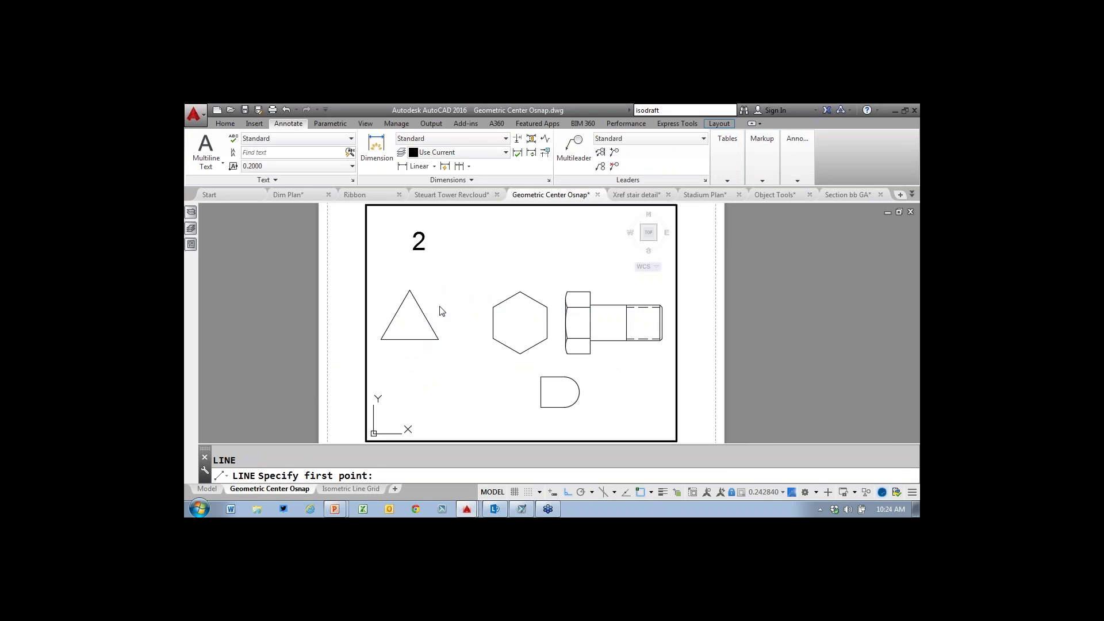
{"action": "key", "text": "Escape"}
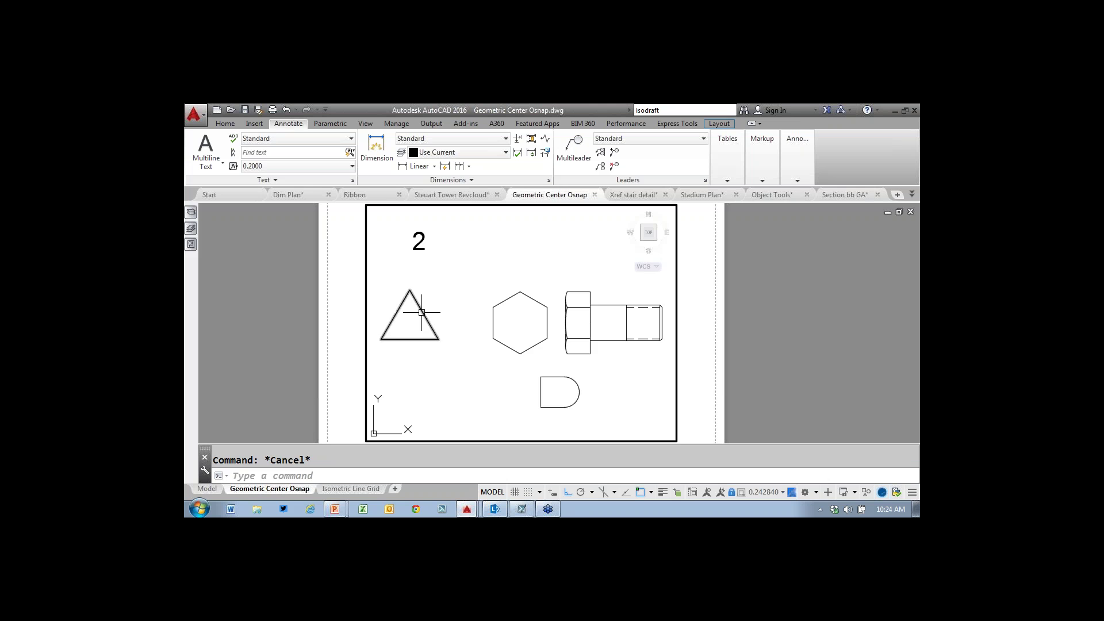
{"action": "type", "text": "1"}
{"action": "key", "text": "Return"}
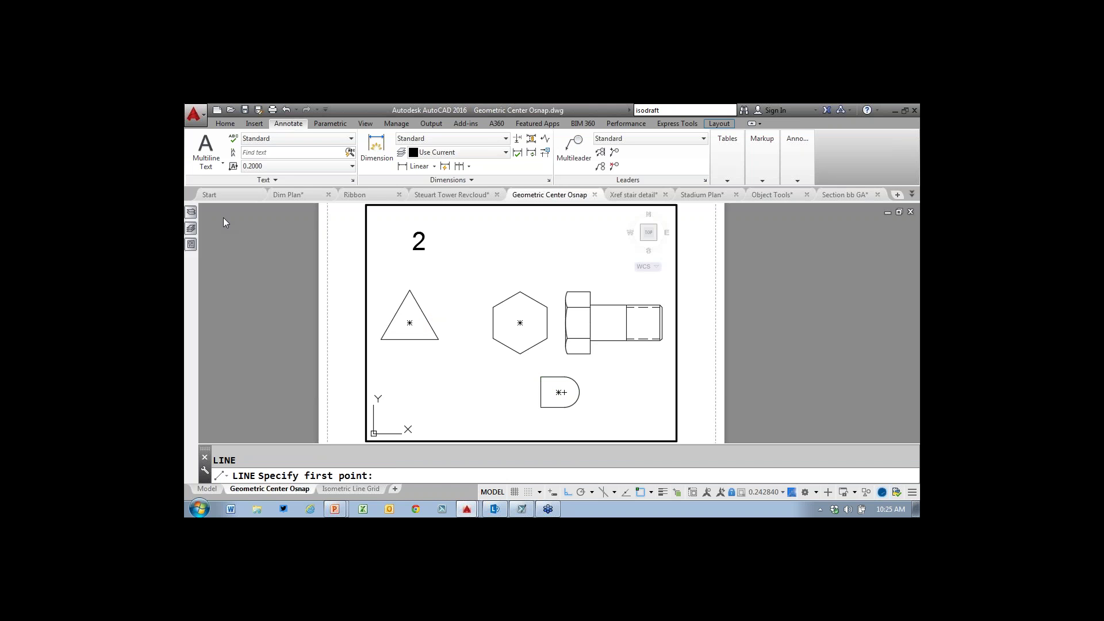
- Switch to the Xref stair detail drawing and filter its Layer Properties Manager to the layers of the STAIR1 xref
{"action": "left_click", "coordinate": [645, 196]}
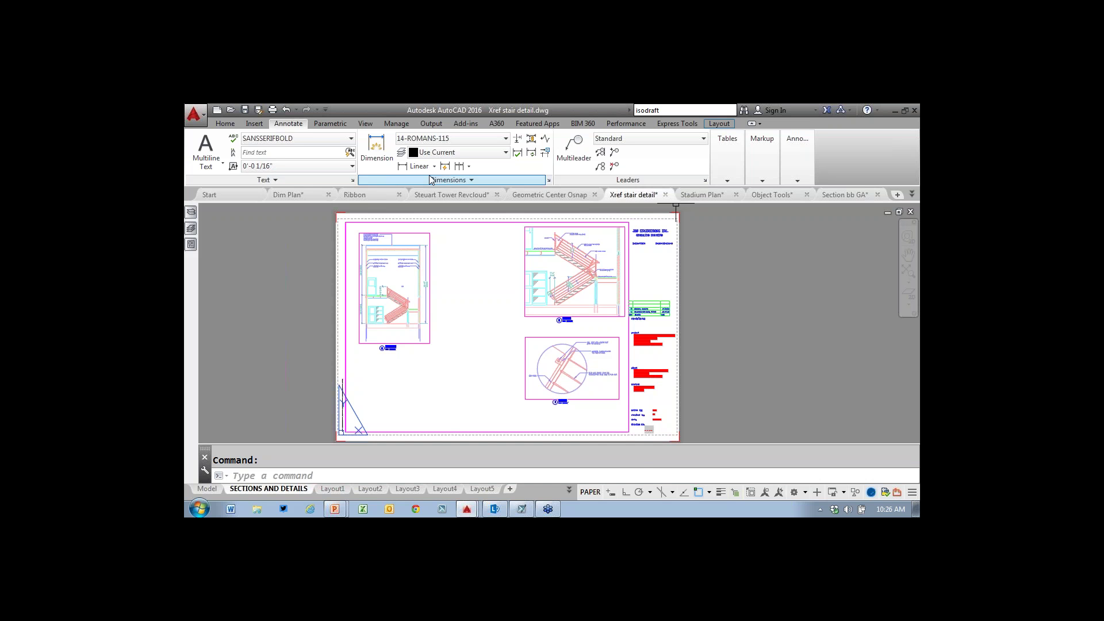
{"action": "mouse_move", "coordinate": [191, 212]}
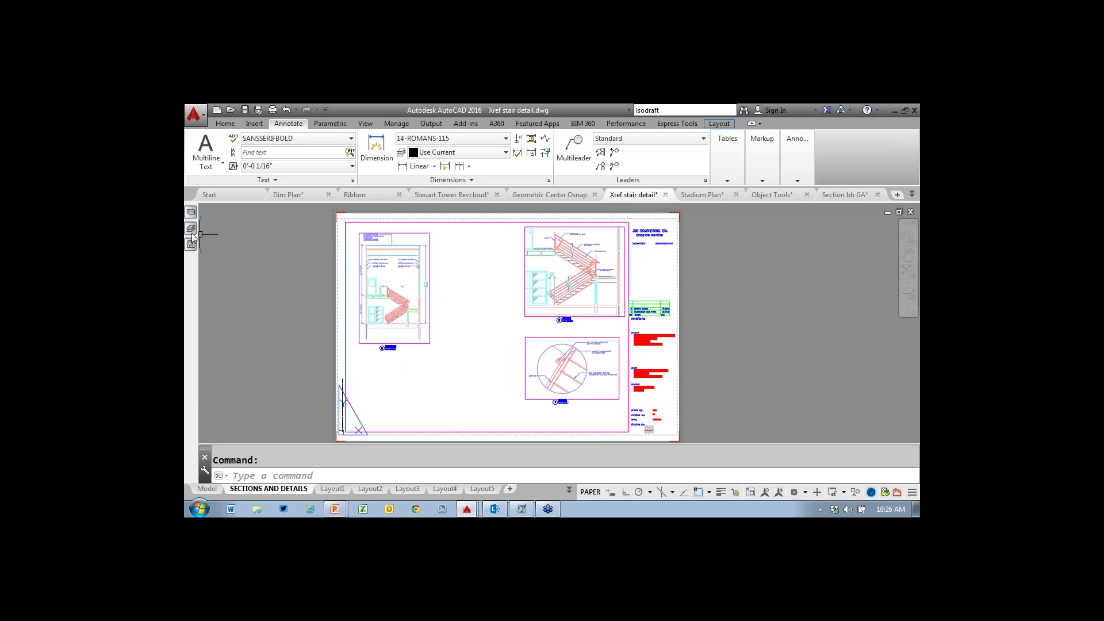
{"action": "mouse_move", "coordinate": [190, 233]}
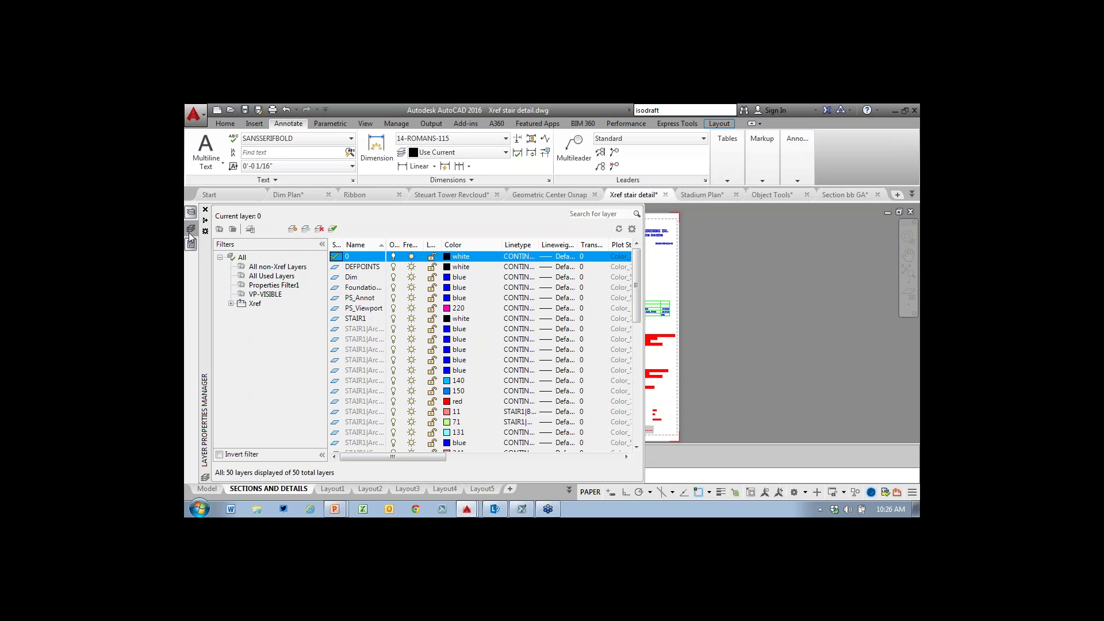
{"action": "left_click", "coordinate": [231, 303]}
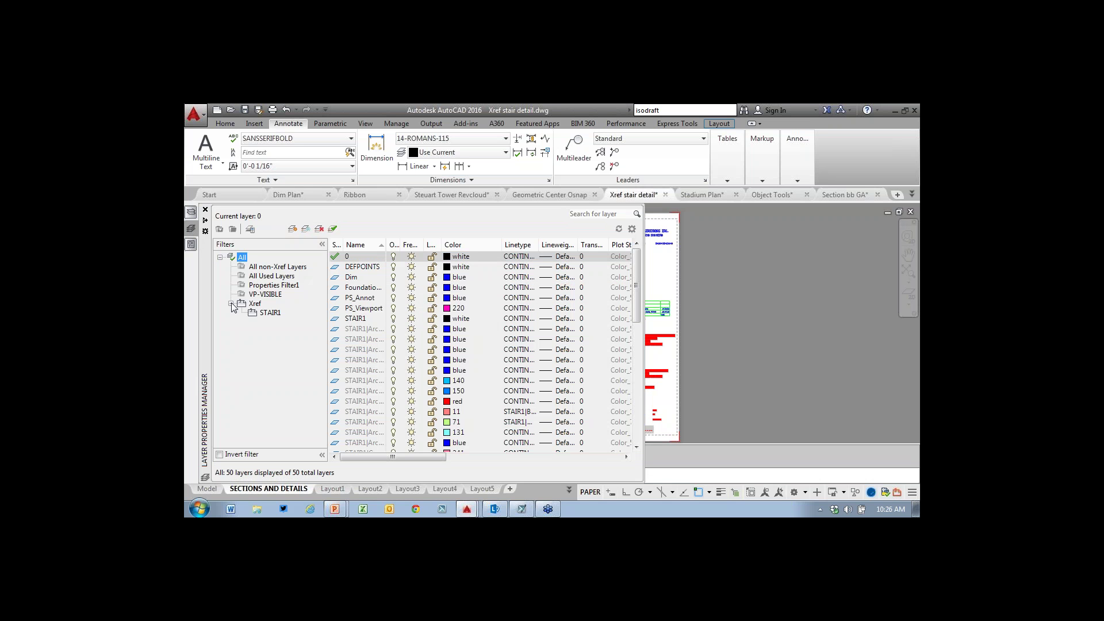
{"action": "left_click", "coordinate": [268, 313]}
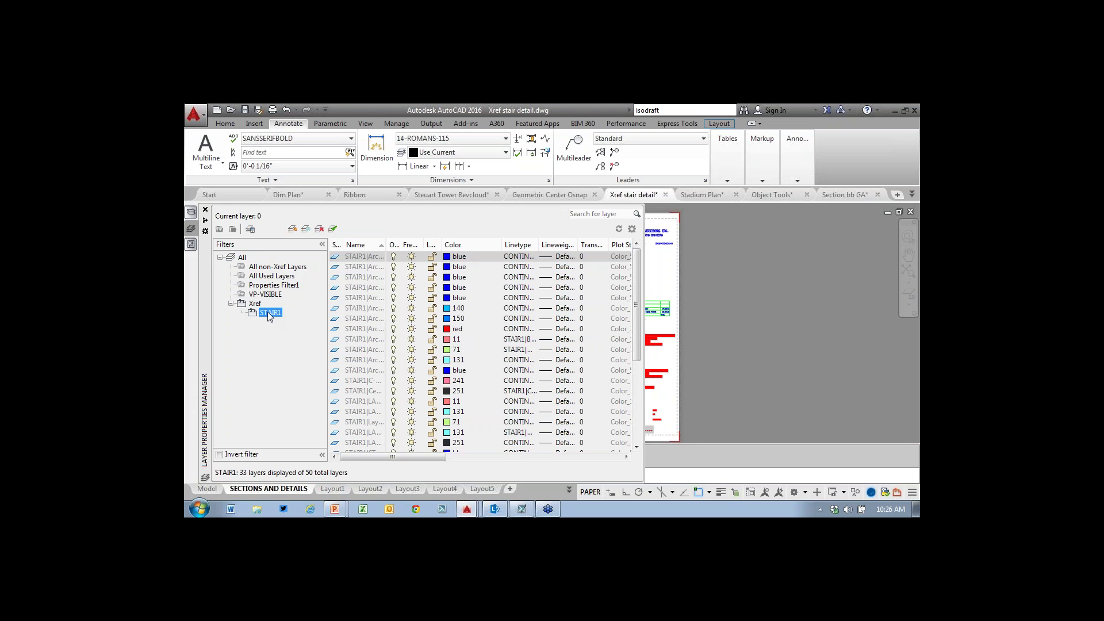
- Select all the STAIR1 xref layers and set their color to green (index color 3)
{"action": "left_click", "coordinate": [373, 258]}
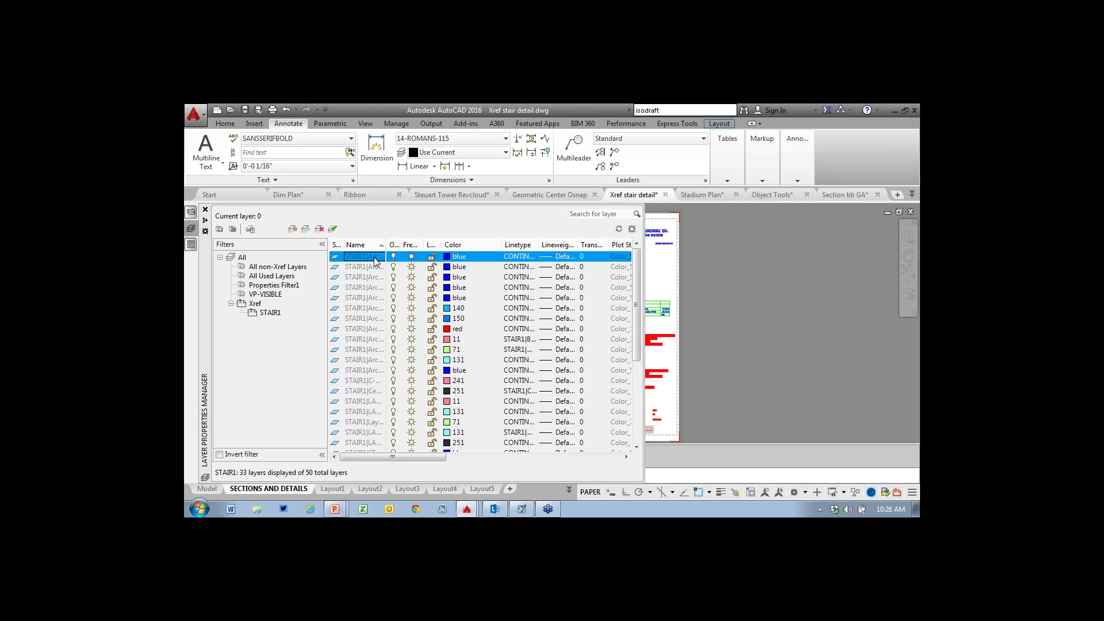
{"action": "right_click", "coordinate": [375, 260]}
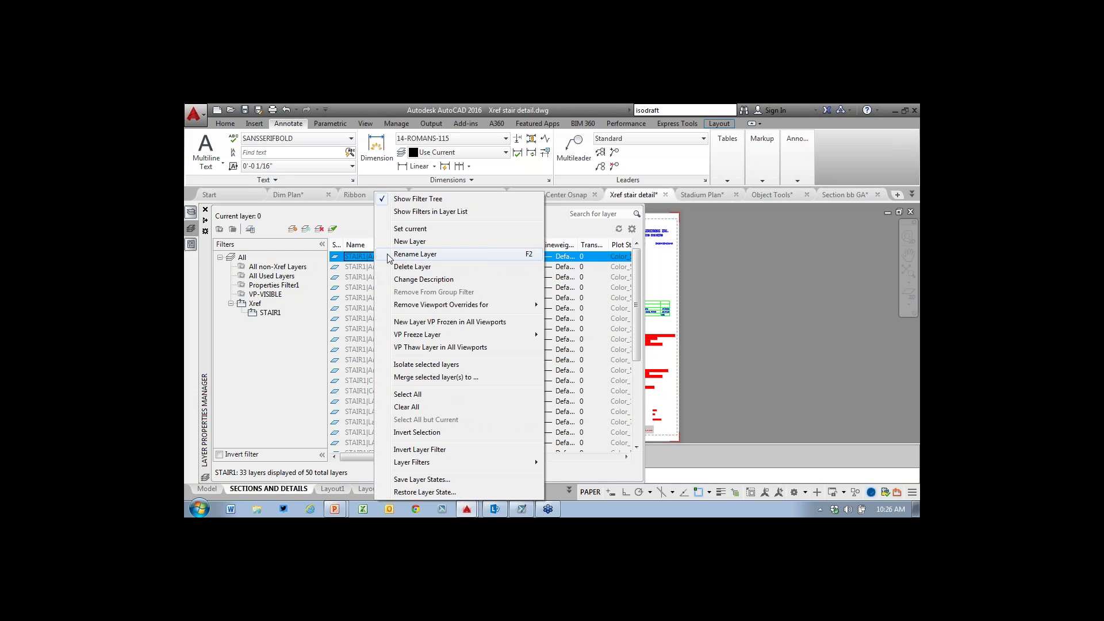
{"action": "left_click", "coordinate": [407, 394]}
{"action": "left_click", "coordinate": [453, 257]}
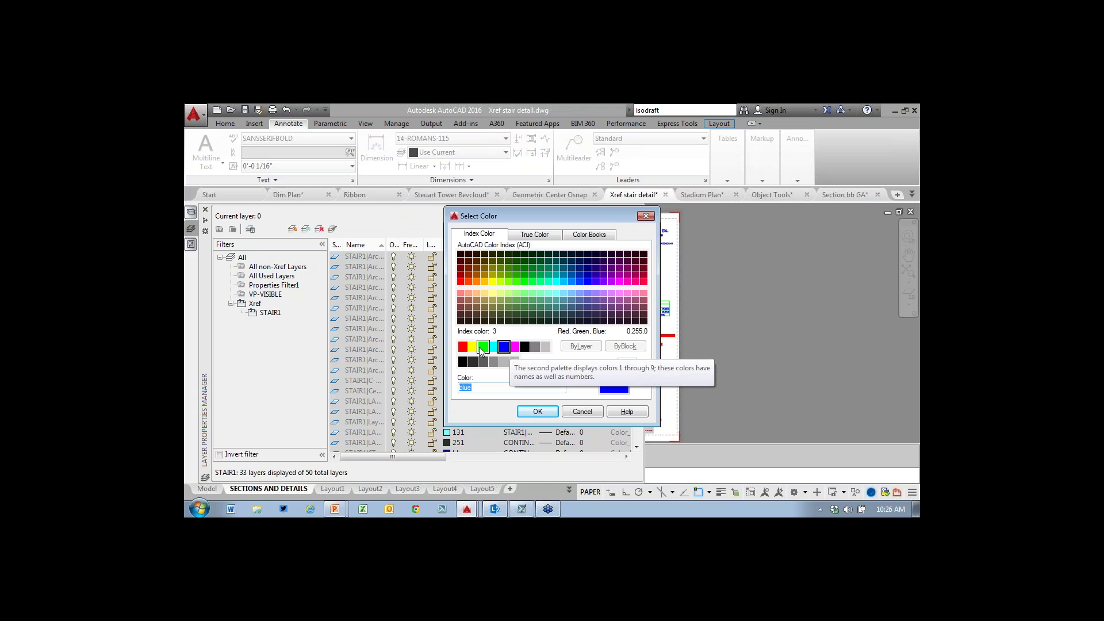
{"action": "left_click", "coordinate": [483, 346]}
{"action": "left_click", "coordinate": [536, 413]}
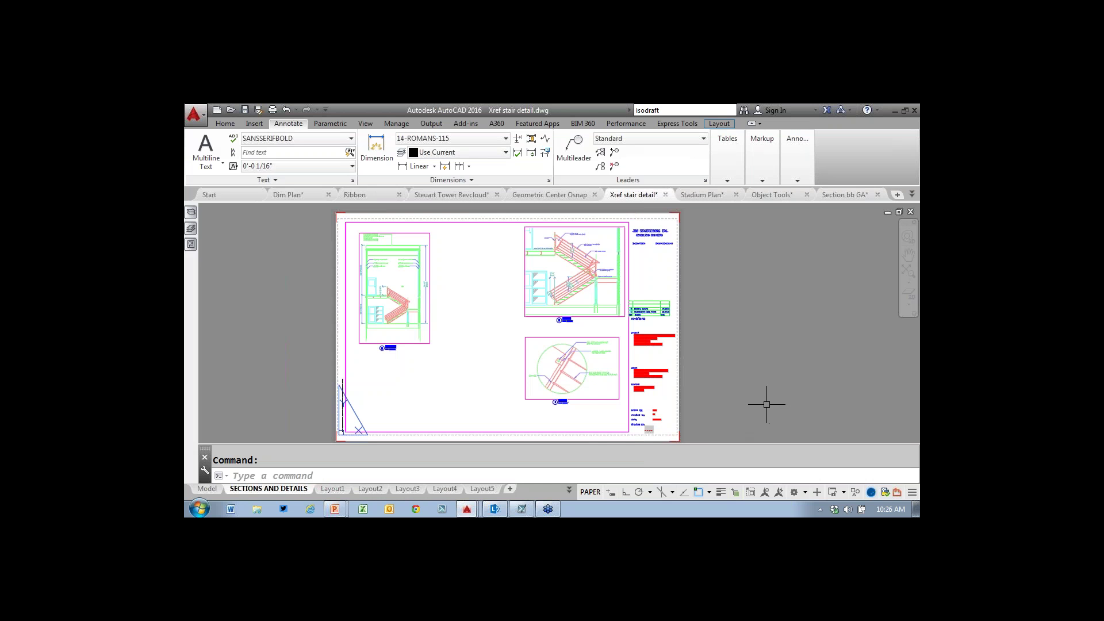
{"action": "left_click", "coordinate": [669, 477]}
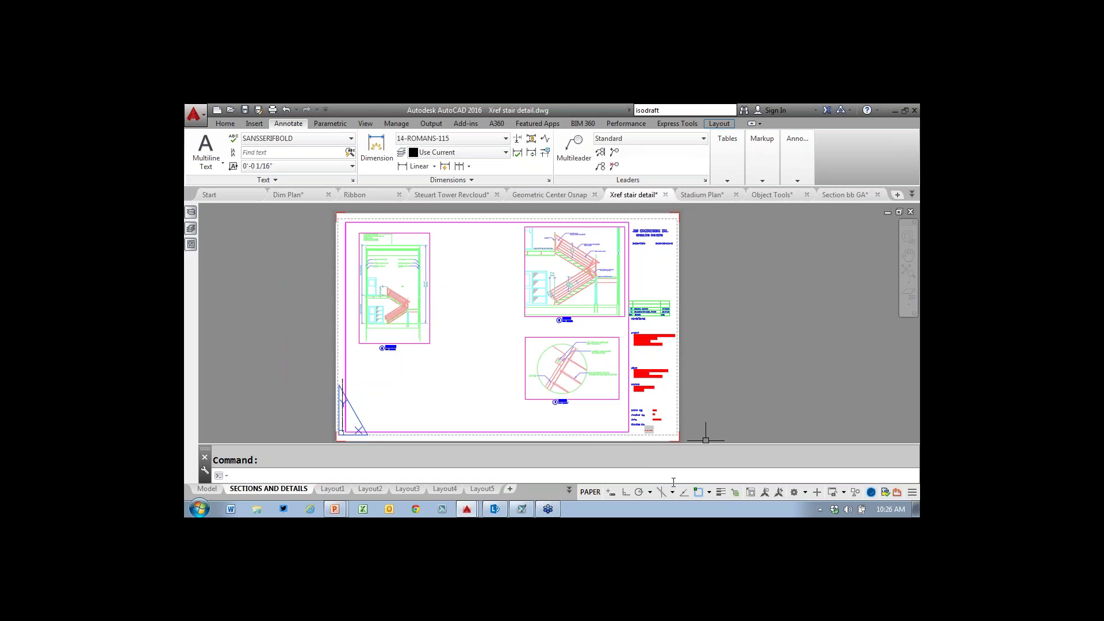
{"action": "type", "text": "XREF"}
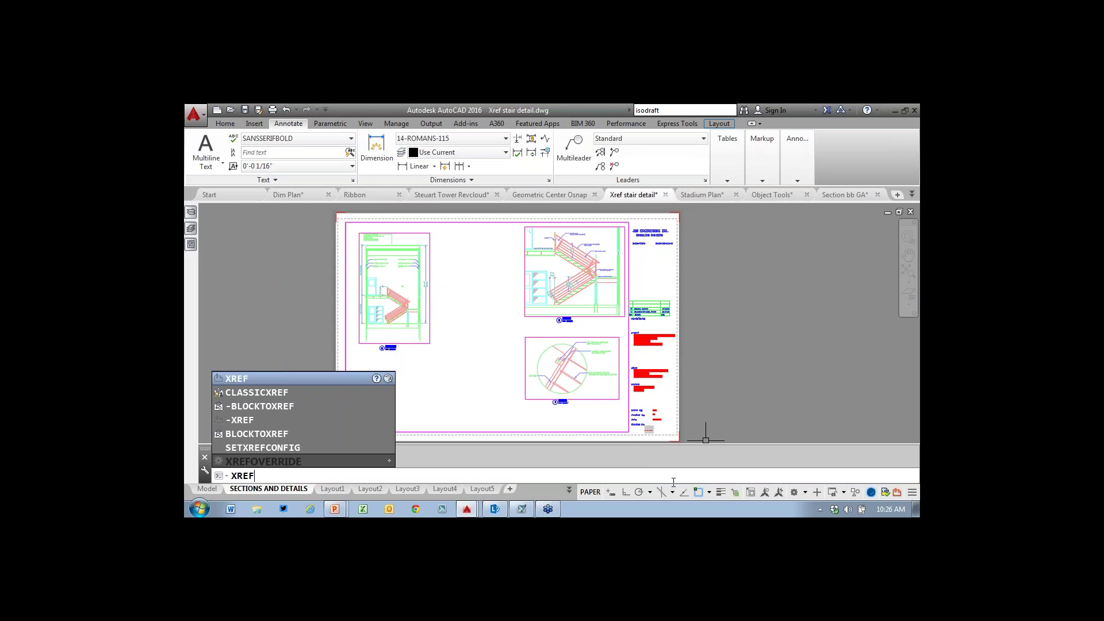
{"action": "key", "text": "Return"}
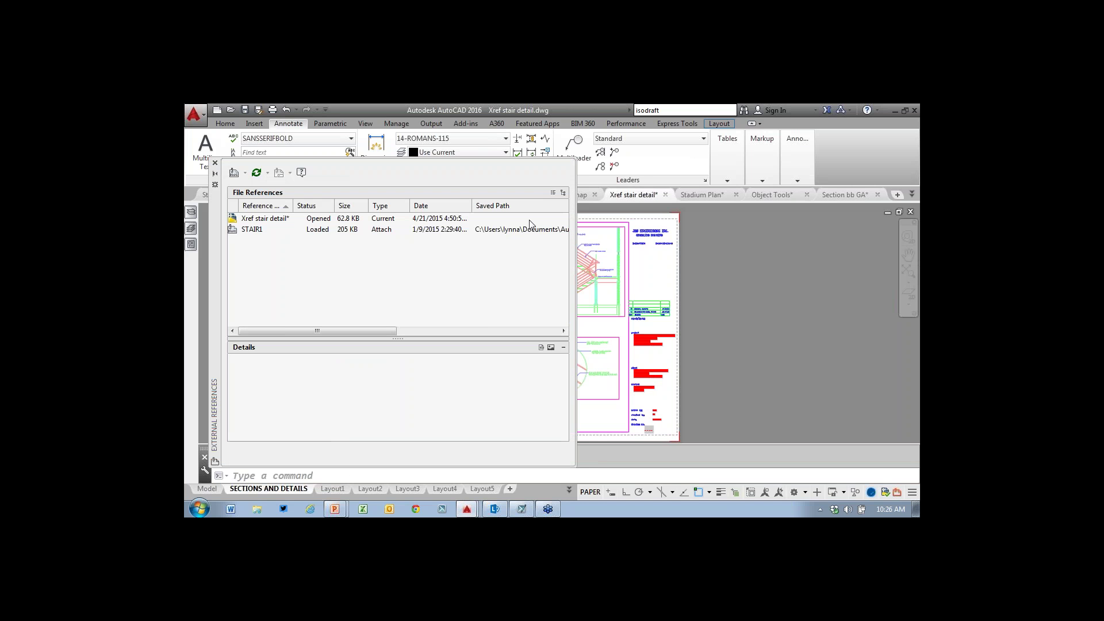
{"action": "left_click", "coordinate": [216, 164]}
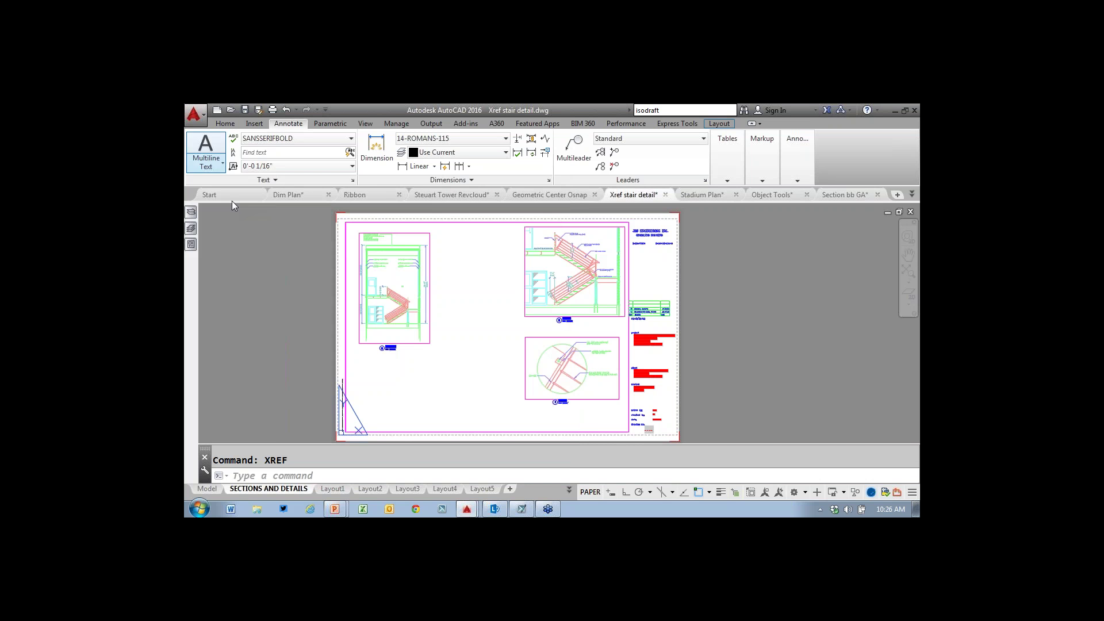
- Set the XREFOVERRIDE system variable to 1 so that all xref objects take their layer properties
{"action": "type", "text": "XREF"}
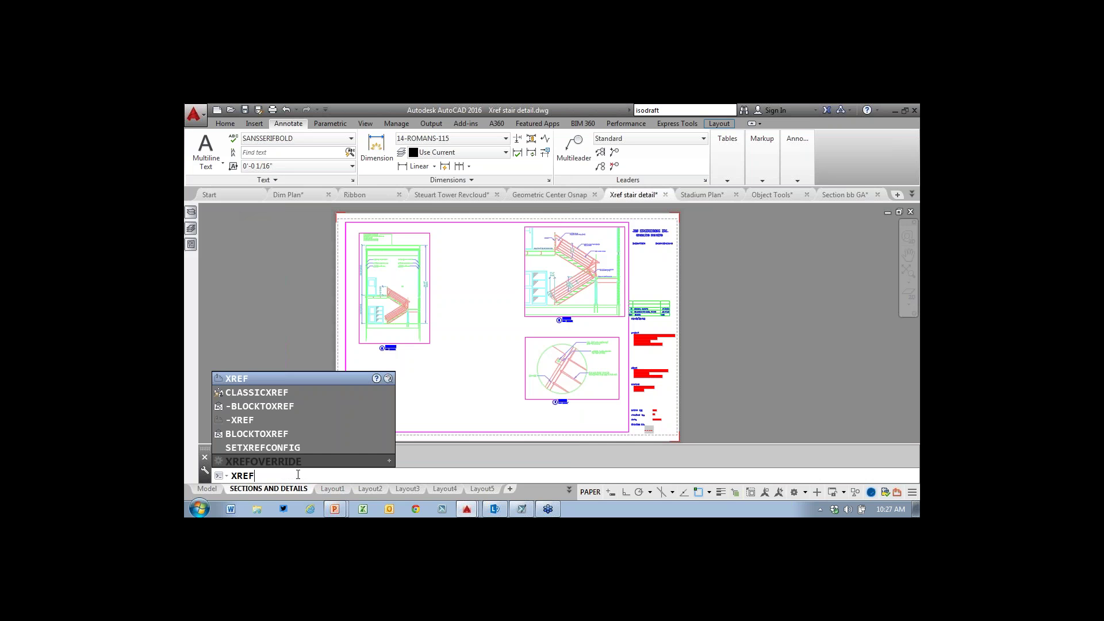
{"action": "type", "text": "OVERRIDE"}
{"action": "key", "text": "Return"}
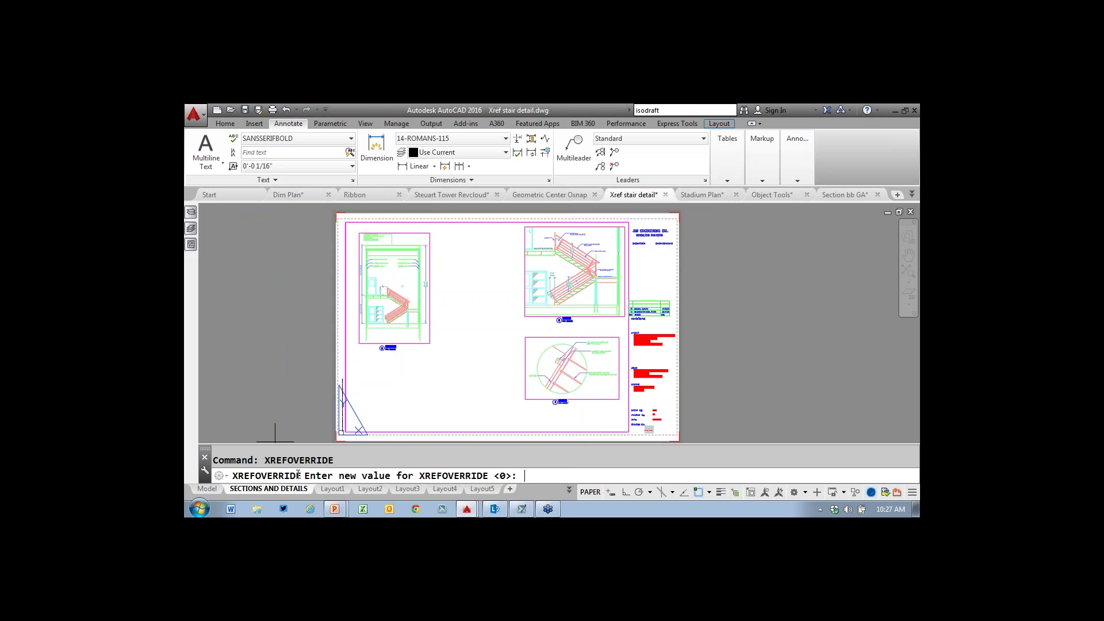
{"action": "type", "text": "1"}
{"action": "key", "text": "Return"}
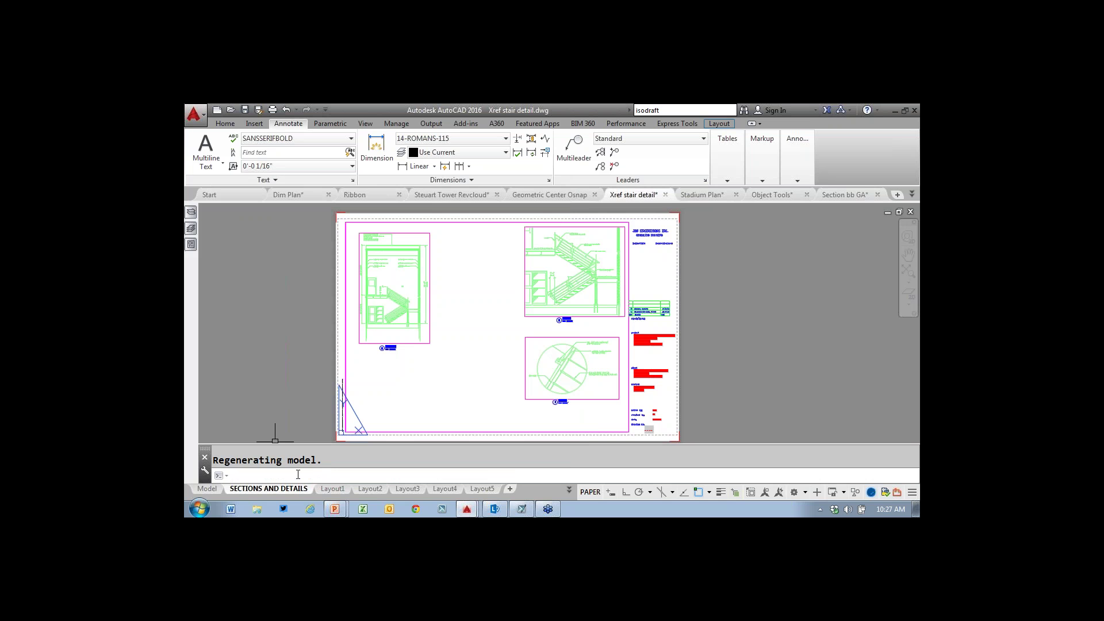
- Set XREFOVERRIDE back to 0
{"action": "key", "text": "Return"}
{"action": "type", "text": "0"}
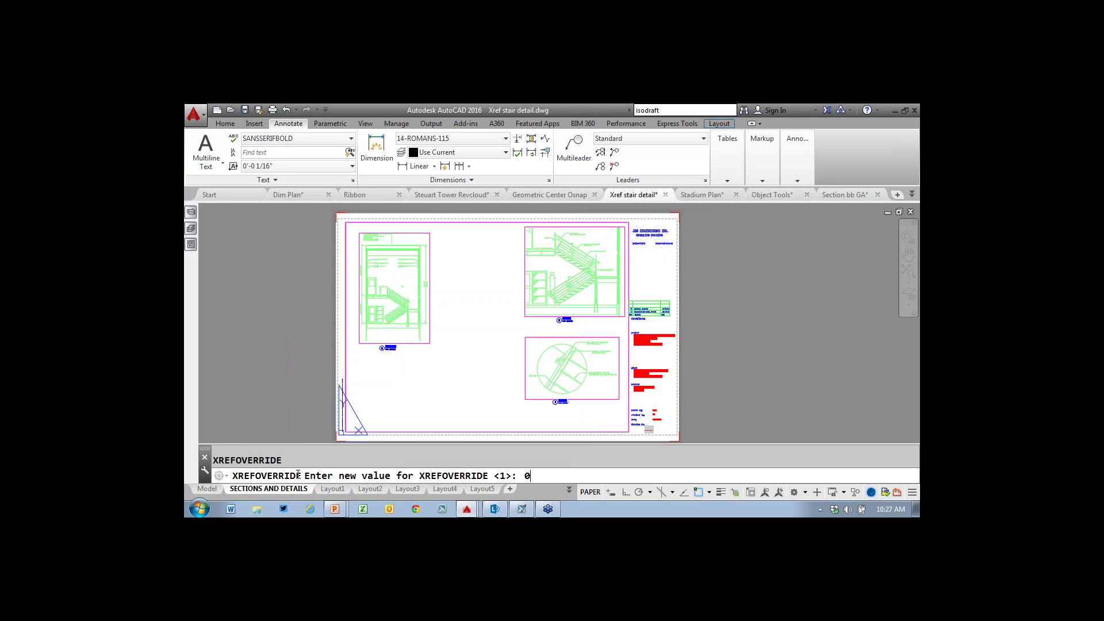
{"action": "key", "text": "Return"}
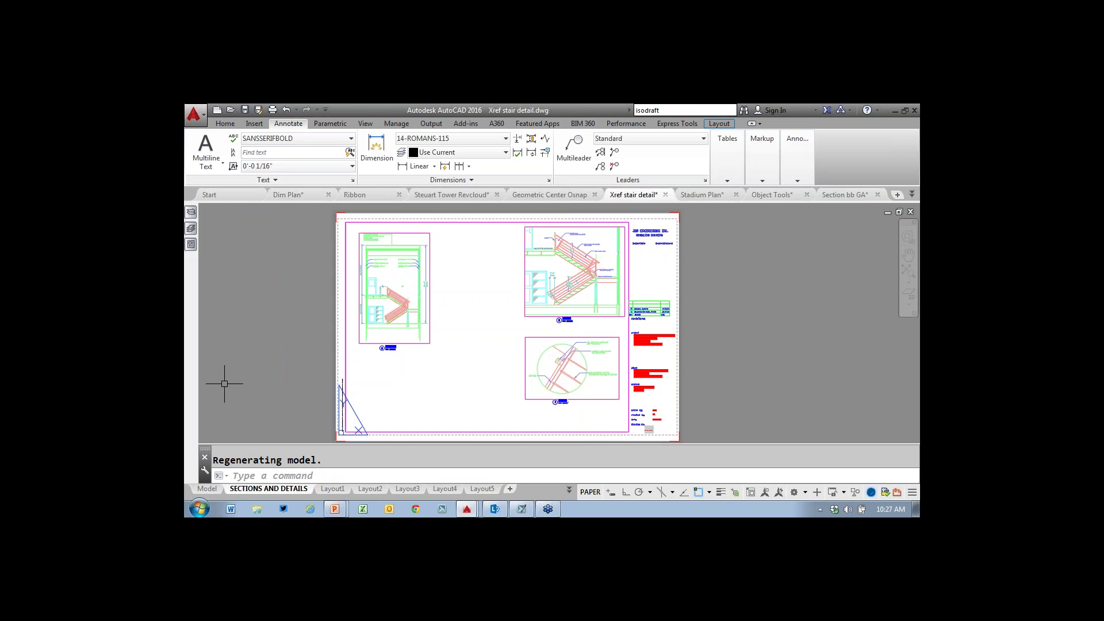
- Load the AutoCAD 2016 Launch Demo sheet set in the Sheet Set Manager
{"action": "left_click", "coordinate": [191, 228]}
{"action": "mouse_move", "coordinate": [846, 196]}
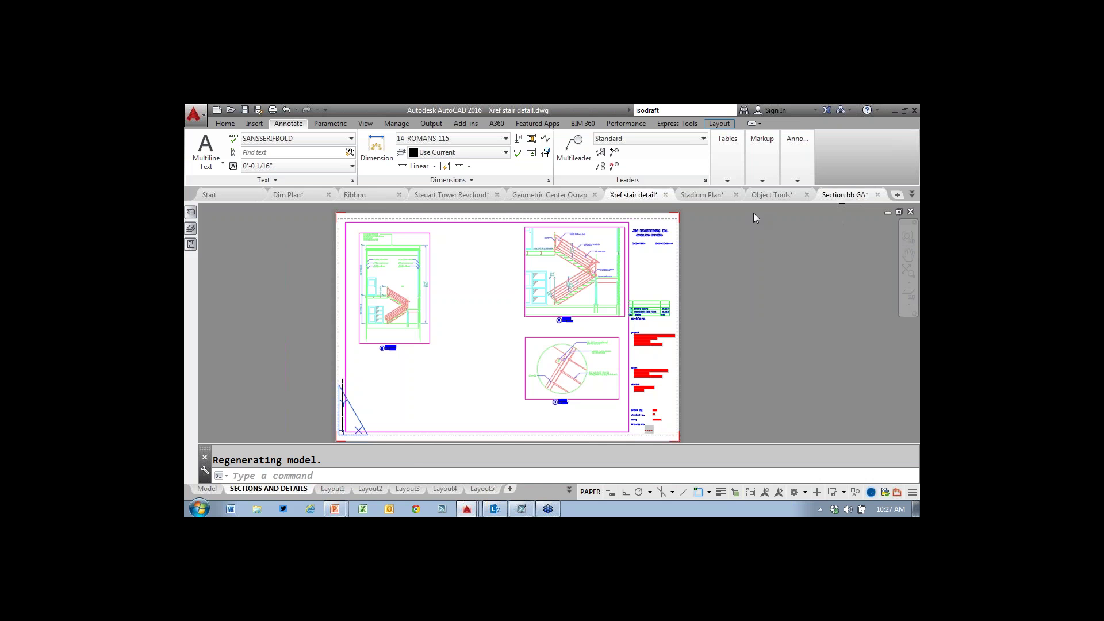
{"action": "left_click", "coordinate": [191, 228]}
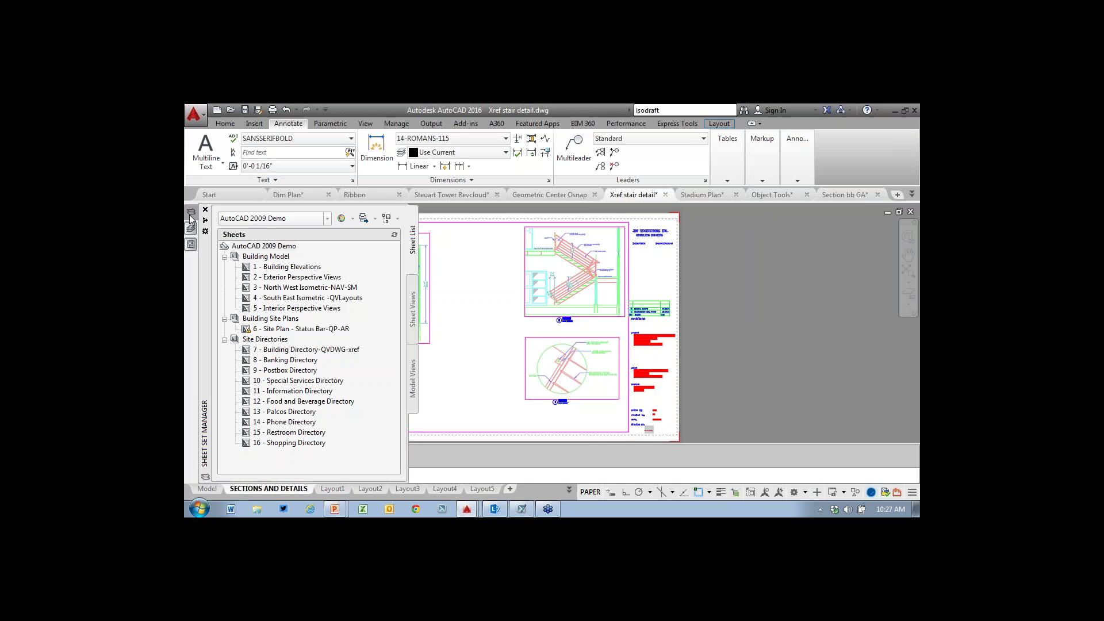
{"action": "left_click", "coordinate": [328, 219]}
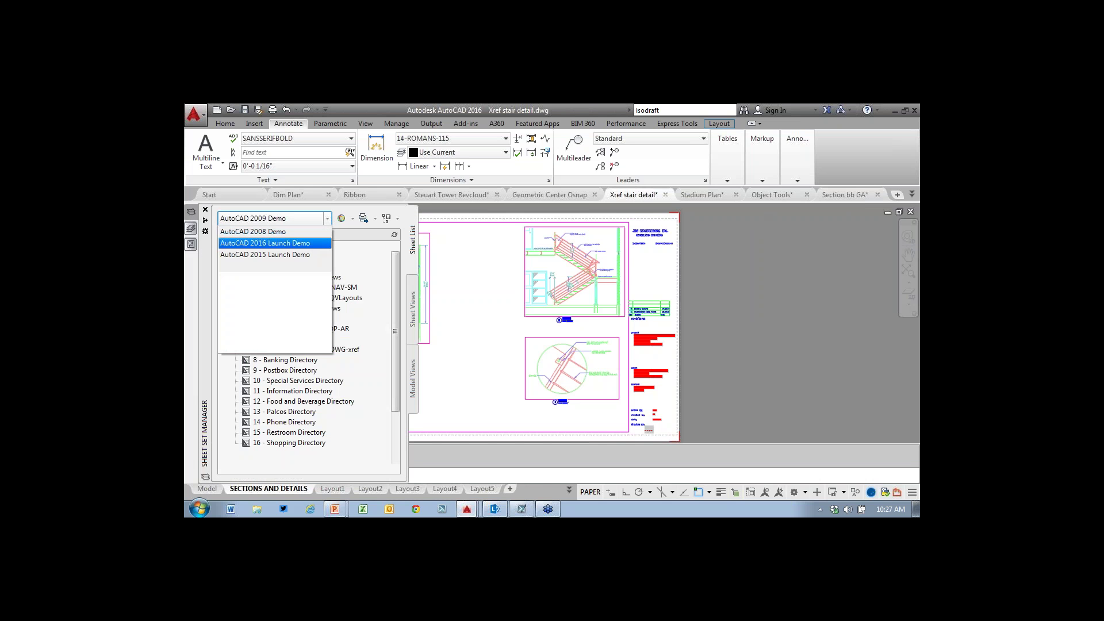
{"action": "left_click", "coordinate": [311, 242]}
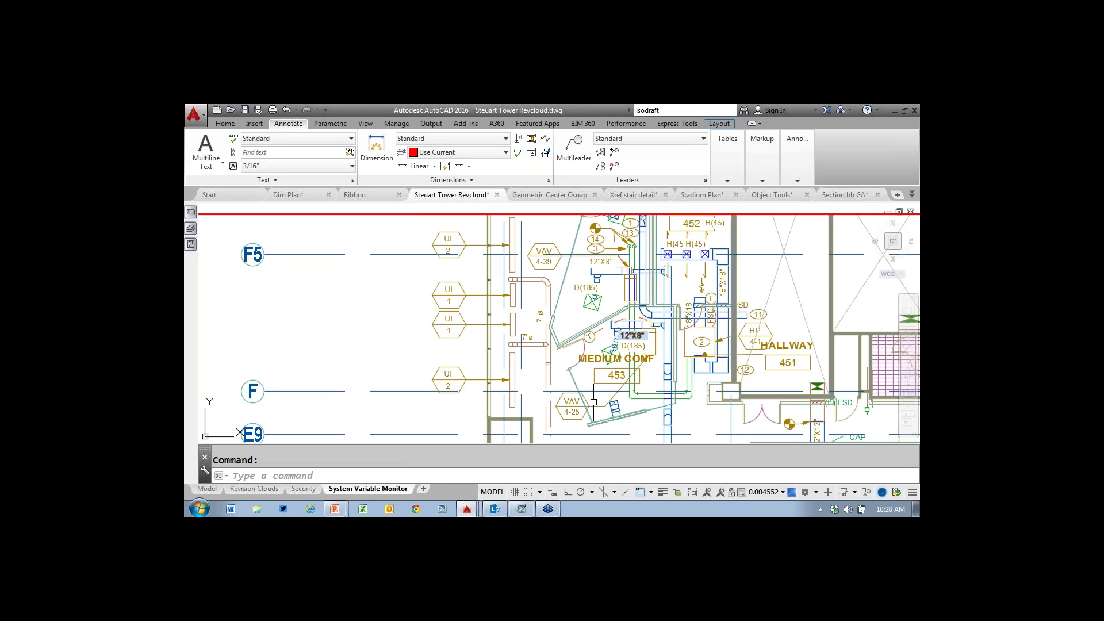
- Open the System Variable Monitor with SYSVARMONITOR in the System Variable Monitor layout of the Steuart Tower Revcloud drawing
{"action": "left_click", "coordinate": [510, 475]}
{"action": "type", "text": "sysvar"}
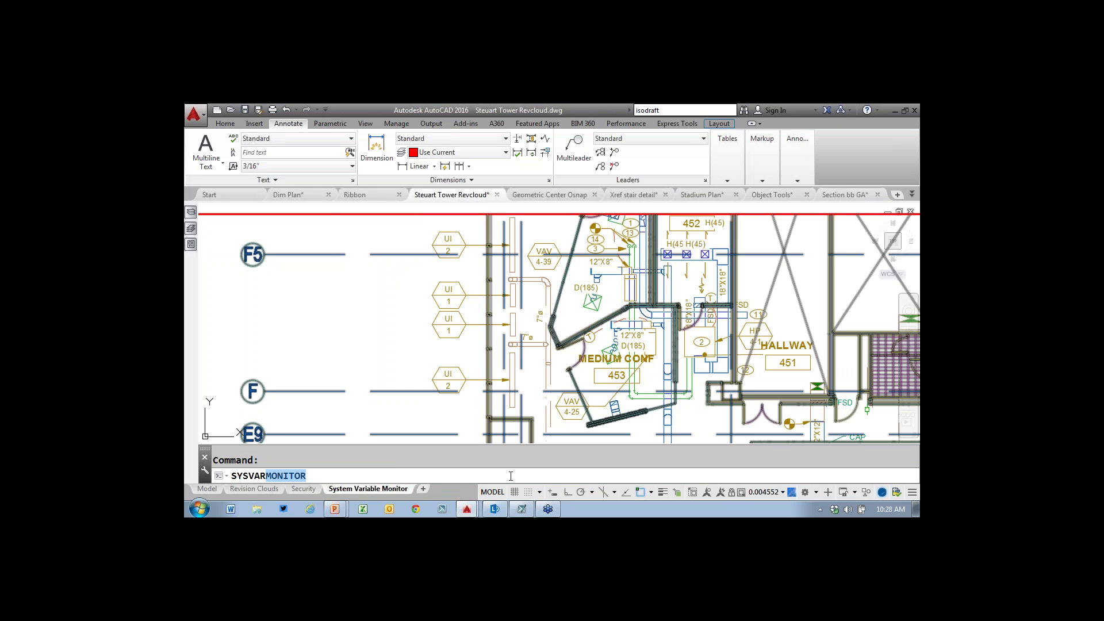
{"action": "key", "text": "Return"}
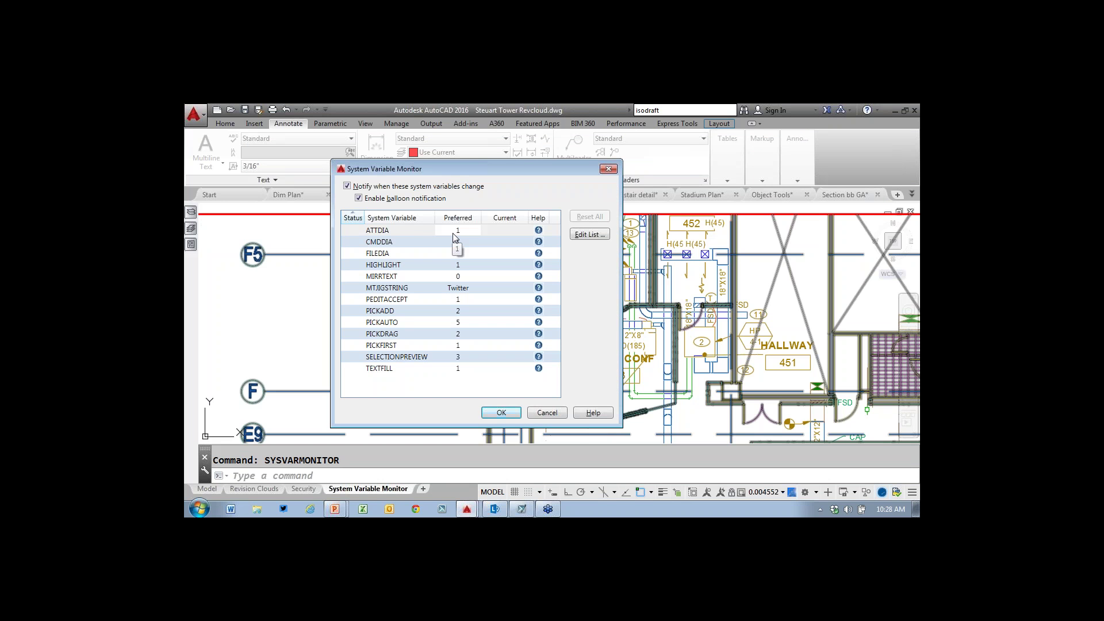
- Review the available and monitored system variables in the monitor's editable list, and leave the System Variable Monitor without changes
{"action": "left_click", "coordinate": [597, 238]}
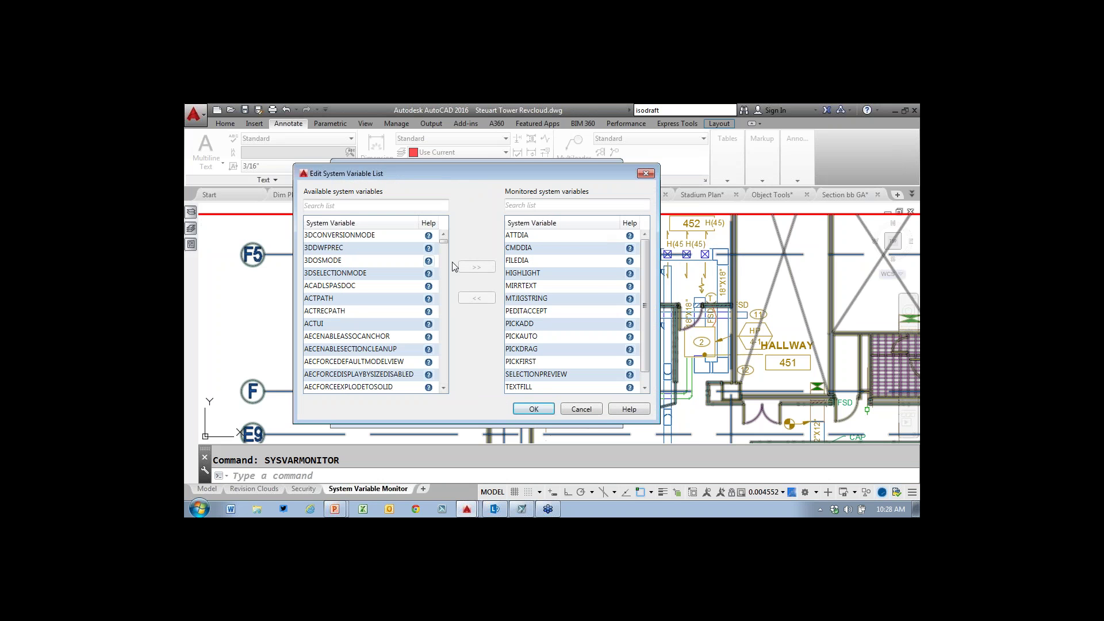
{"action": "left_click", "coordinate": [362, 323]}
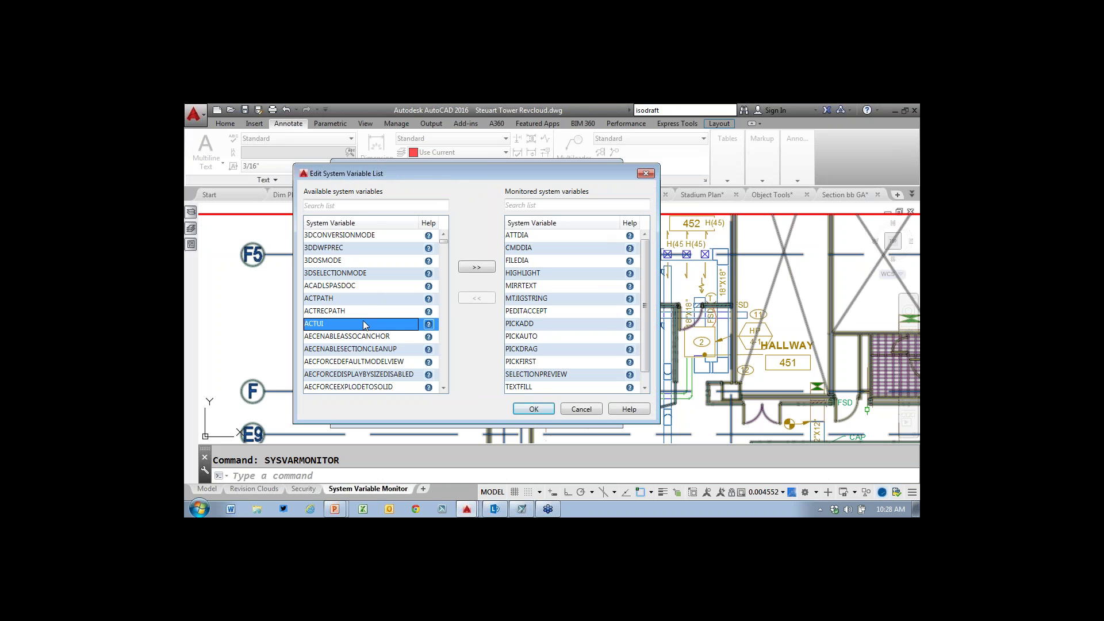
{"action": "left_click", "coordinate": [580, 408]}
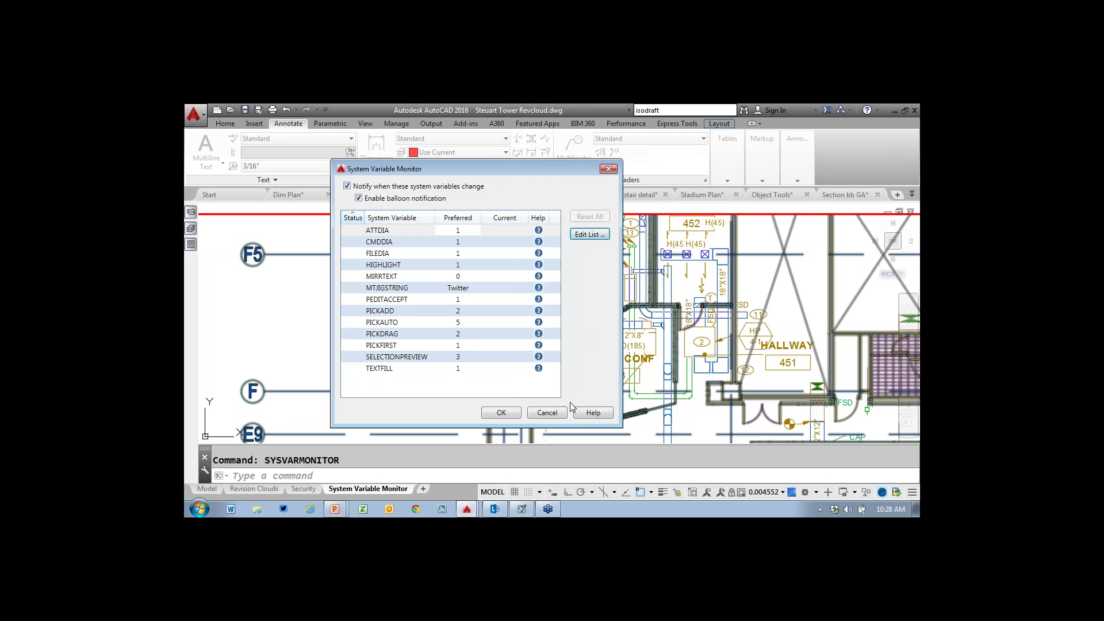
{"action": "left_click", "coordinate": [546, 413]}
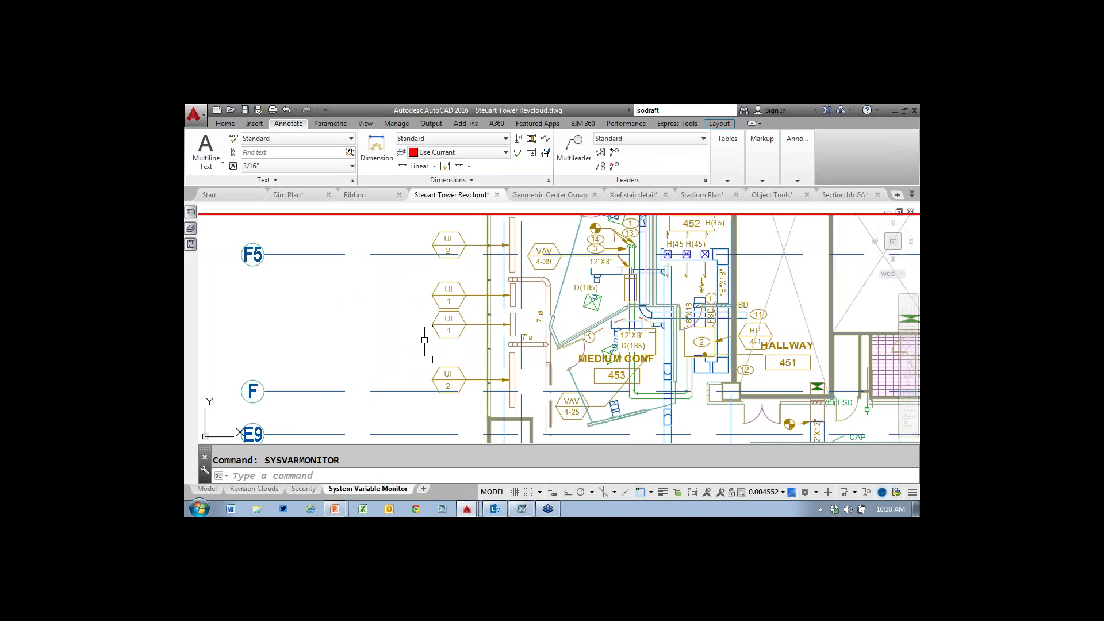
- Run the BURSTIT command on the two UI 1 equipment tags beside the medium conference room and dismiss the notification
{"action": "type", "text": "BURST"}
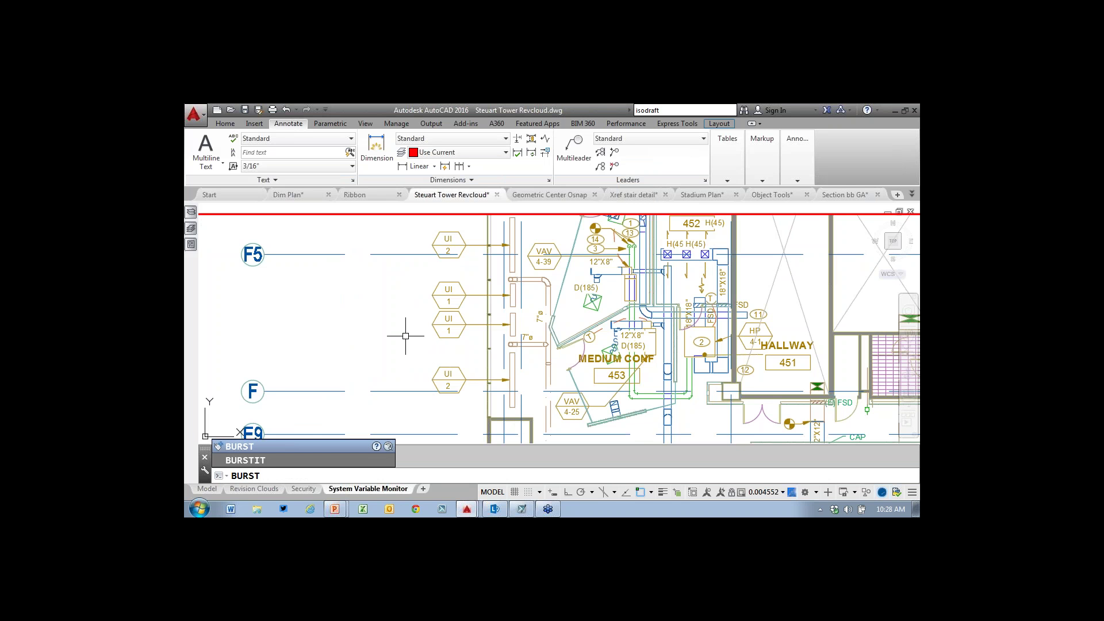
{"action": "left_click", "coordinate": [304, 459]}
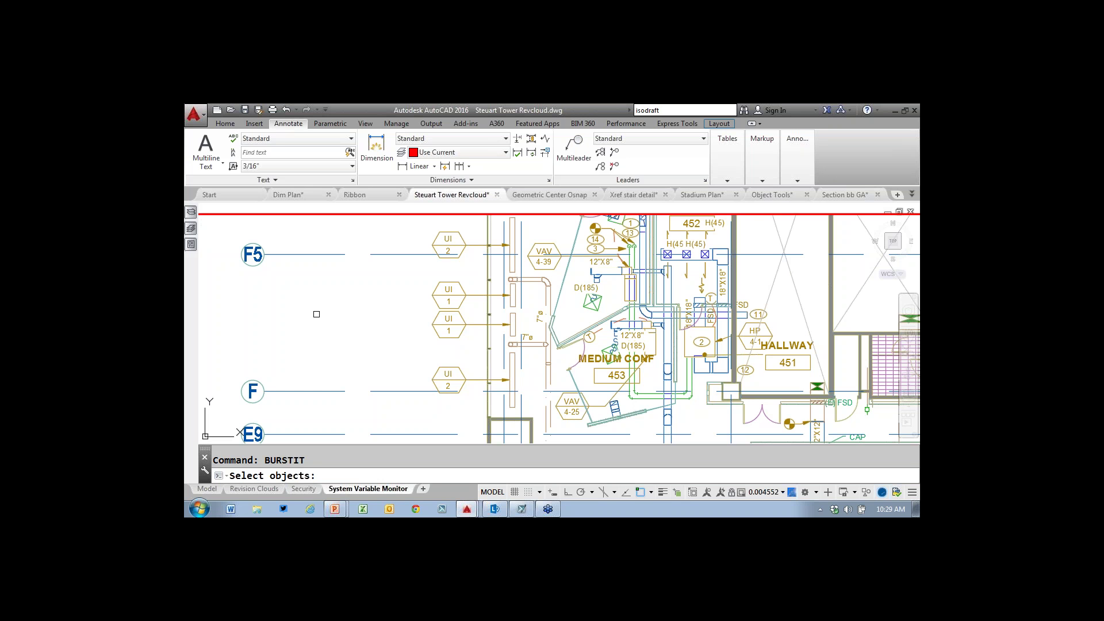
{"action": "left_click", "coordinate": [436, 296]}
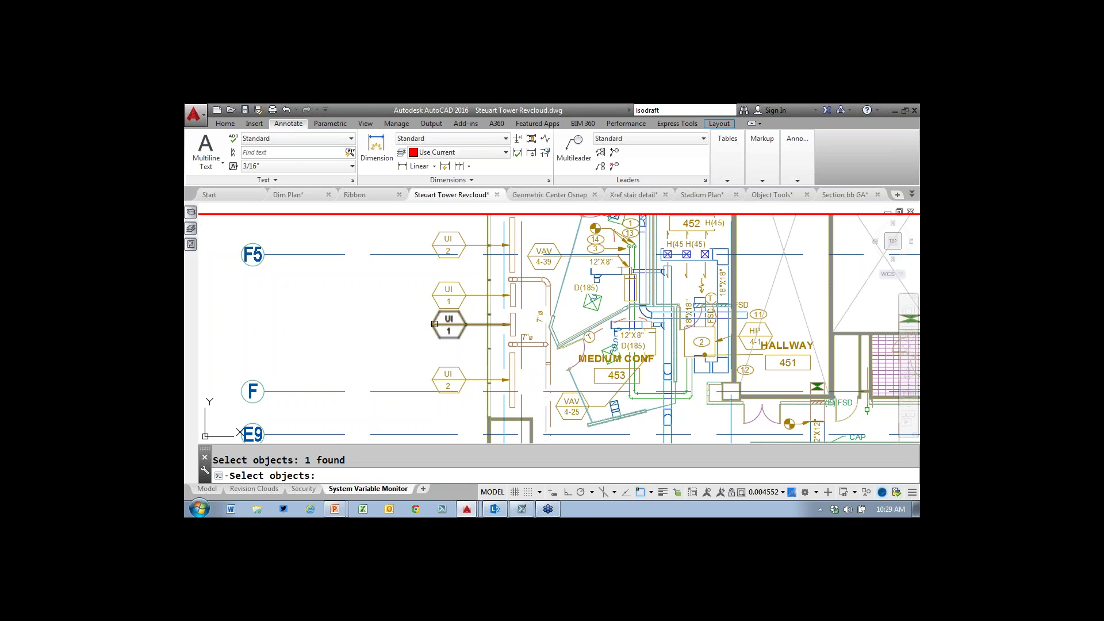
{"action": "left_click", "coordinate": [432, 323]}
{"action": "key", "text": "Return"}
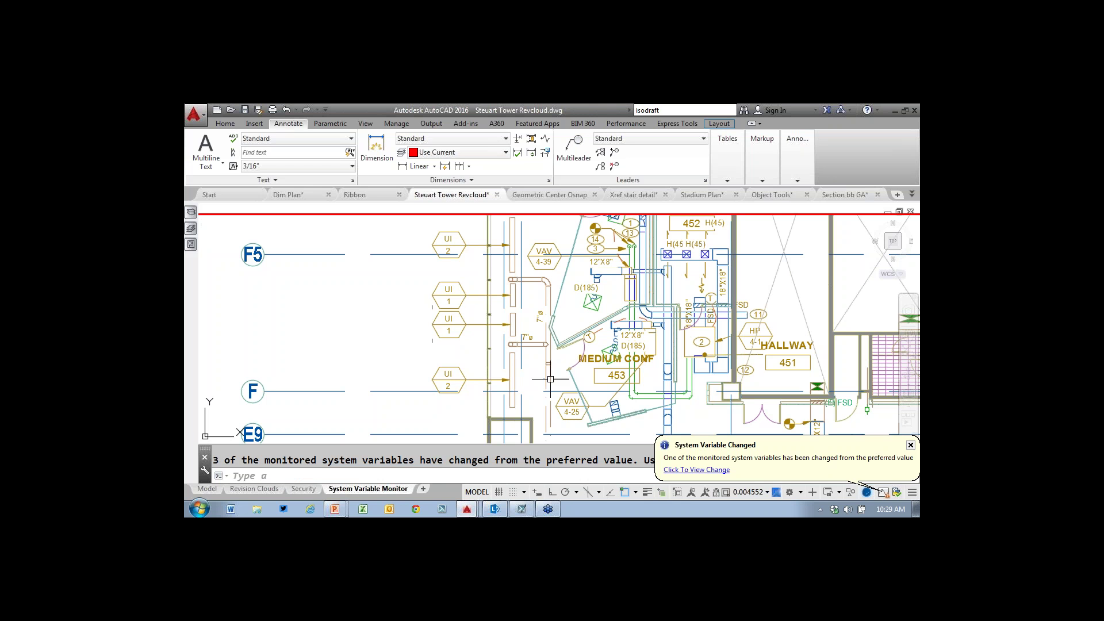
{"action": "left_click", "coordinate": [910, 445]}
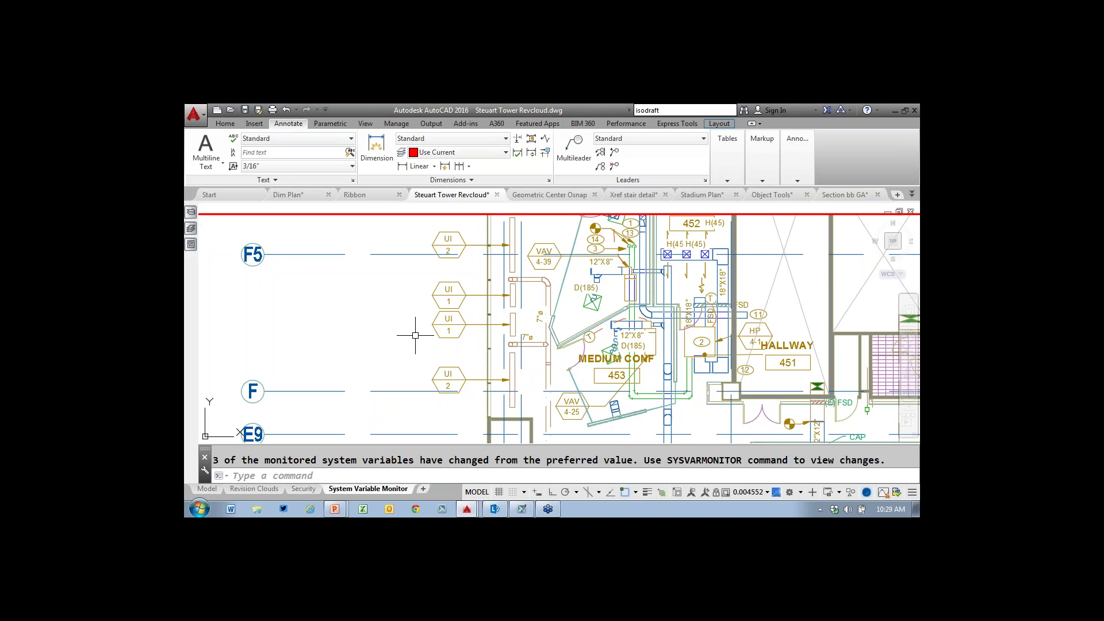
- Try to bring up the file selection dialog with the OPEN command, and cancel it
{"action": "type", "text": "open"}
{"action": "key", "text": "Return"}
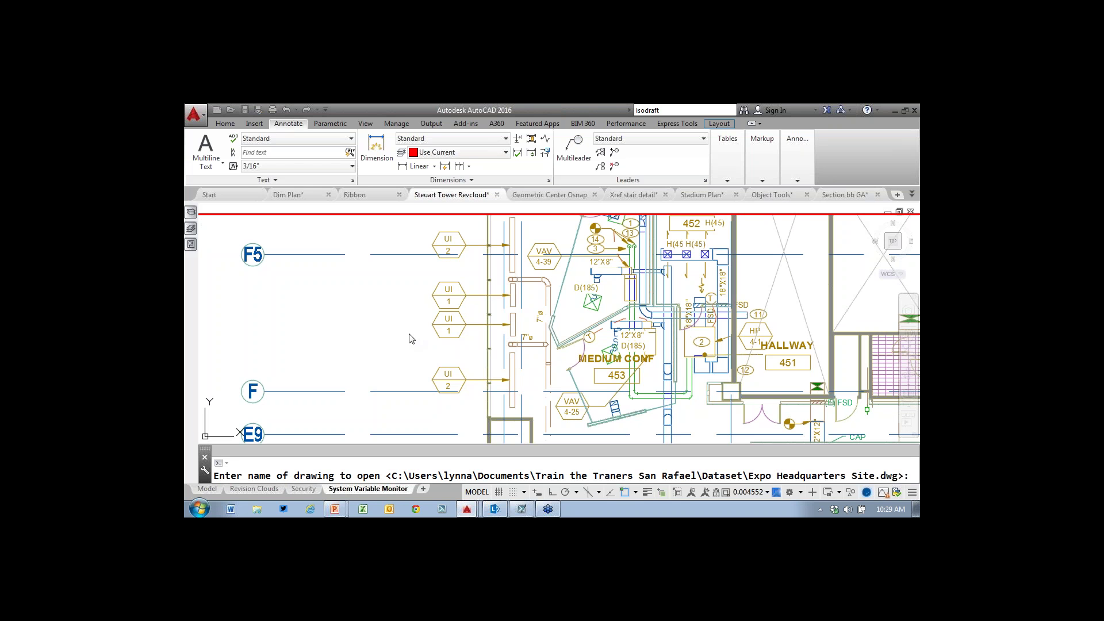
{"action": "key", "text": "Escape"}
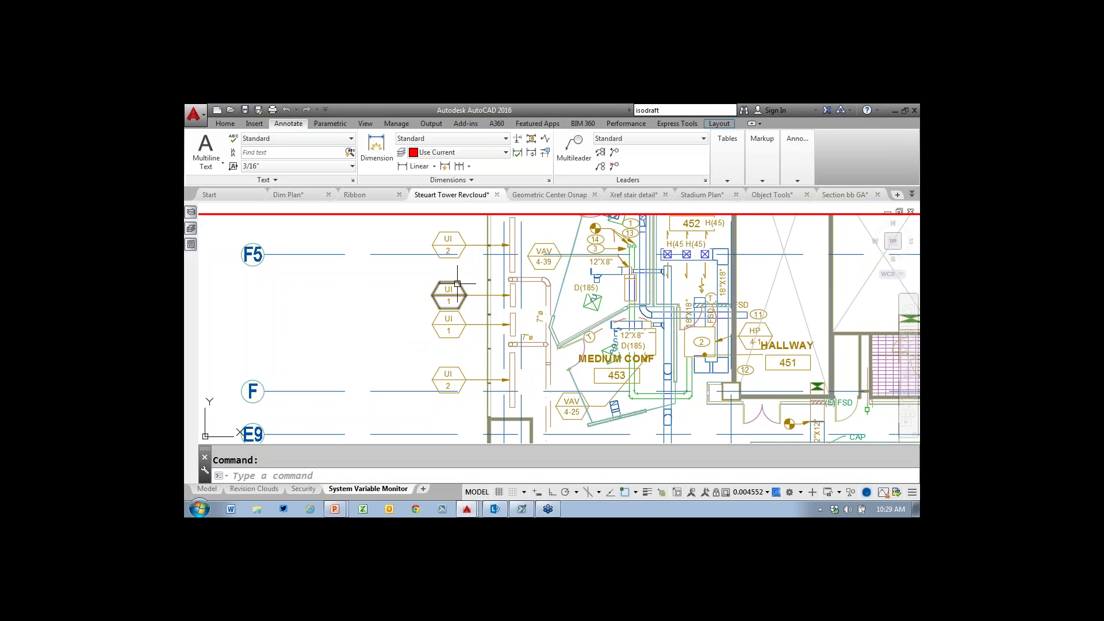
- Try to erase the two UI 1 equipment tags by selecting them before starting the Erase command, and cancel it
{"action": "left_click", "coordinate": [472, 280]}
{"action": "left_click", "coordinate": [420, 347]}
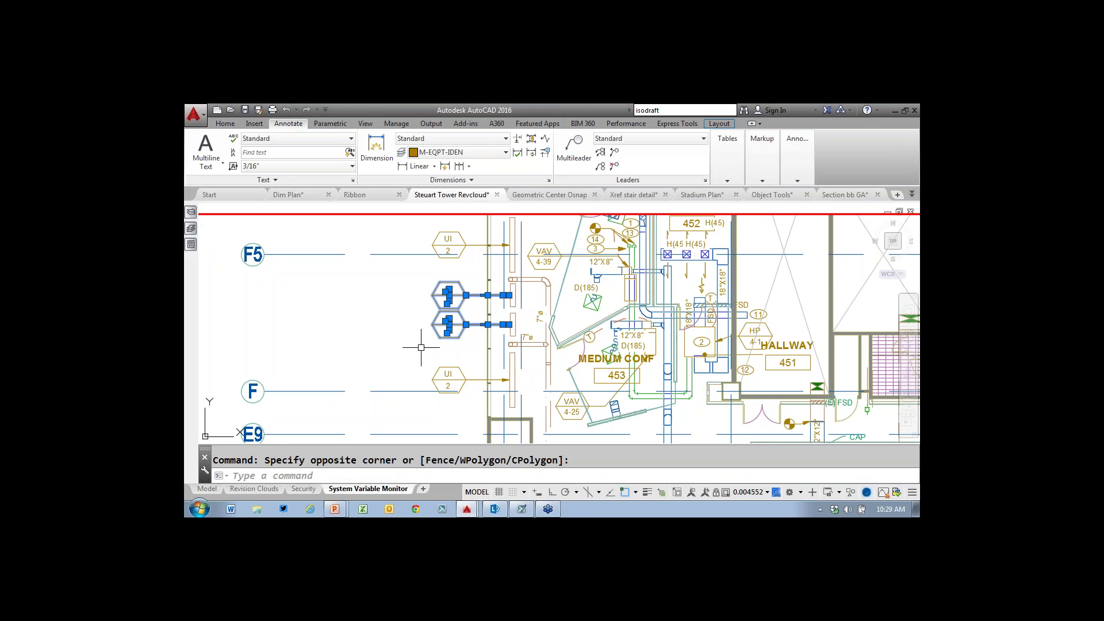
{"action": "type", "text": "e"}
{"action": "key", "text": "Return"}
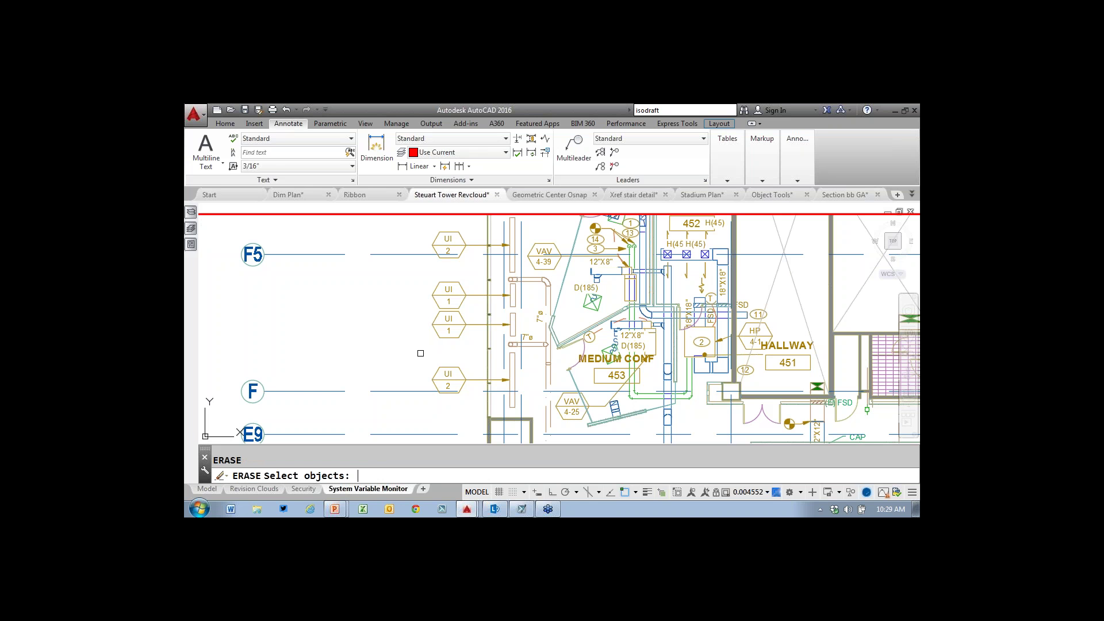
{"action": "key", "text": "Escape"}
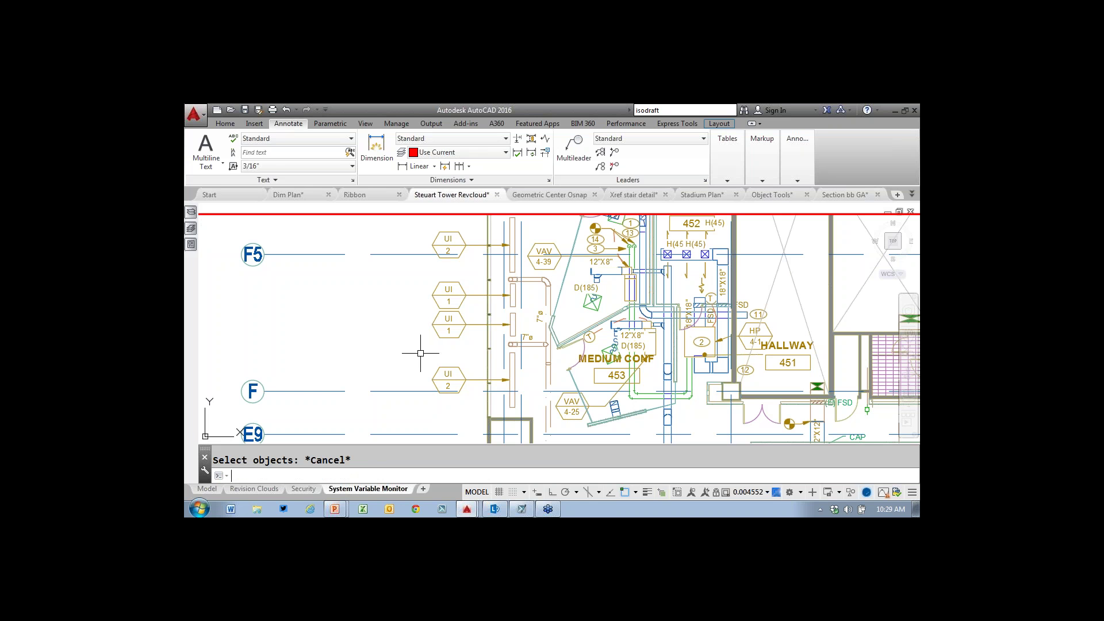
- Reset all changed system variables to their preferred values in the System Variable Monitor
{"action": "type", "text": "sys"}
{"action": "key", "text": "Return"}
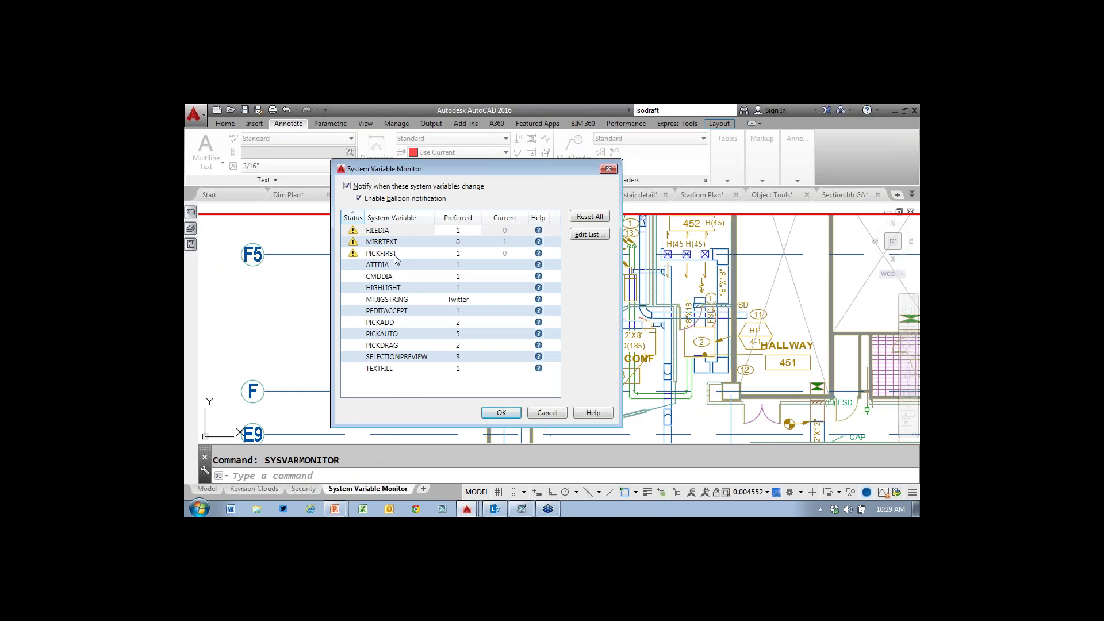
{"action": "left_click", "coordinate": [589, 218]}
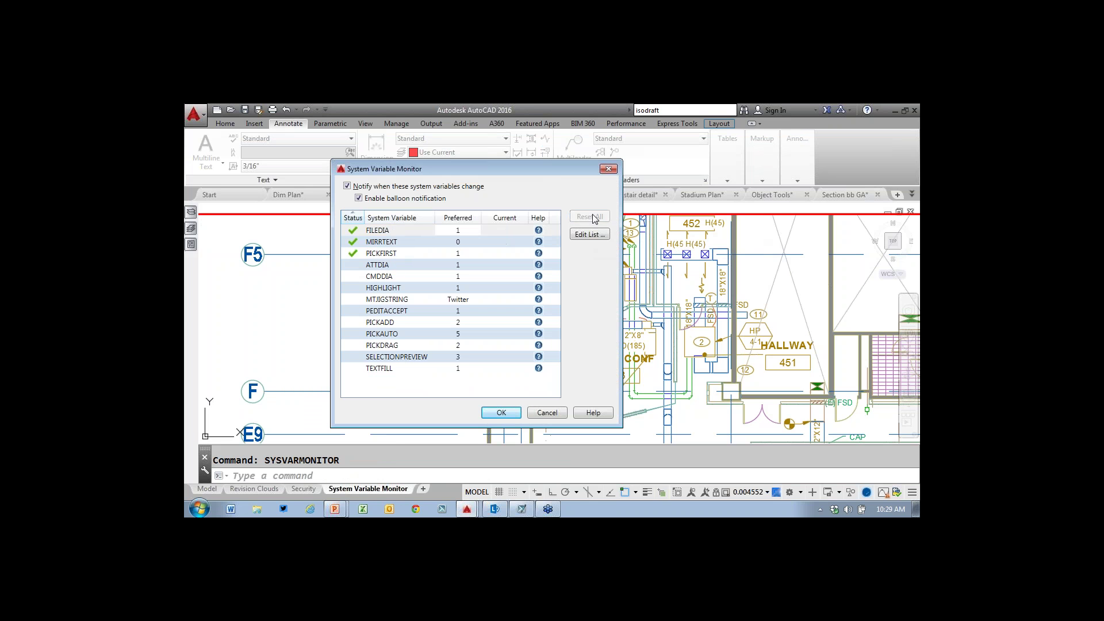
{"action": "left_click", "coordinate": [498, 412]}
- Check the OPEN command's file selection dialog and close it without opening a drawing
{"action": "type", "text": "open"}
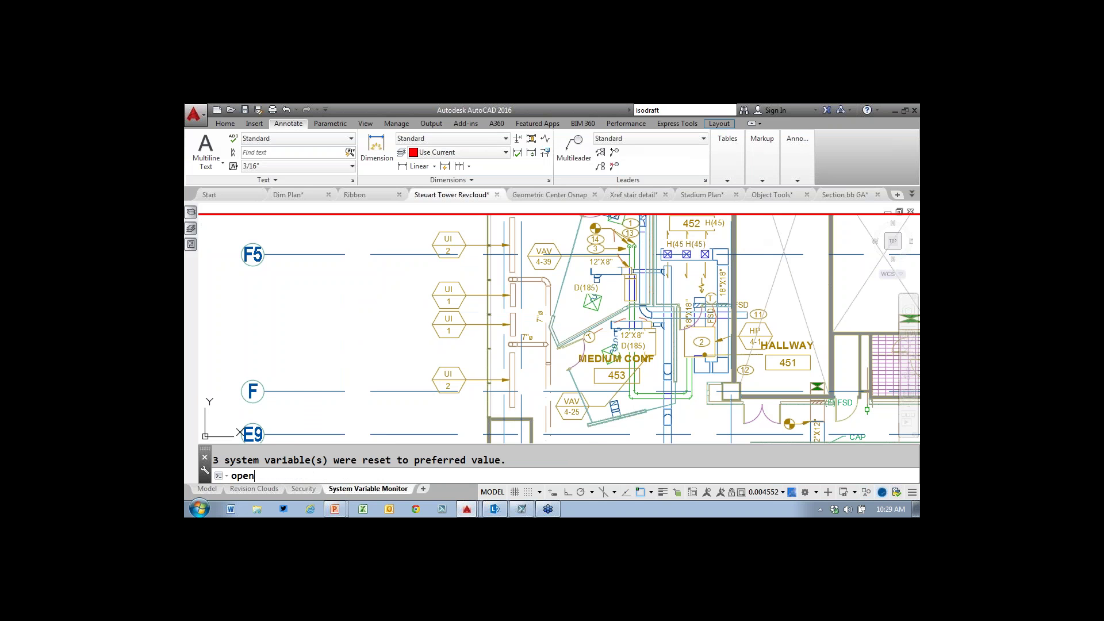
{"action": "key", "text": "Return"}
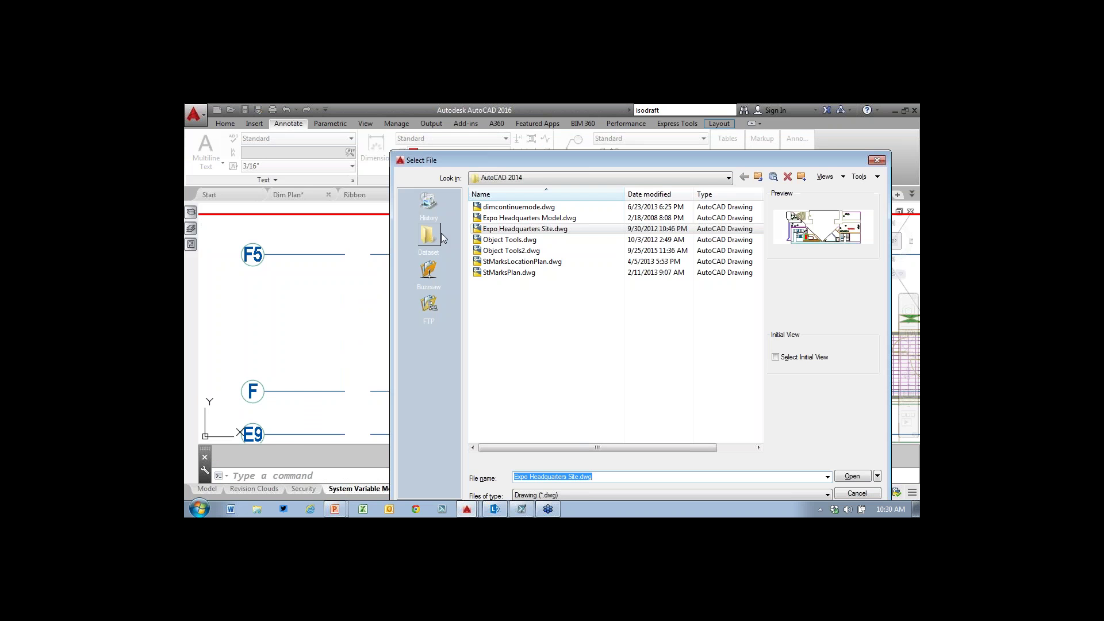
{"action": "left_click", "coordinate": [876, 160]}
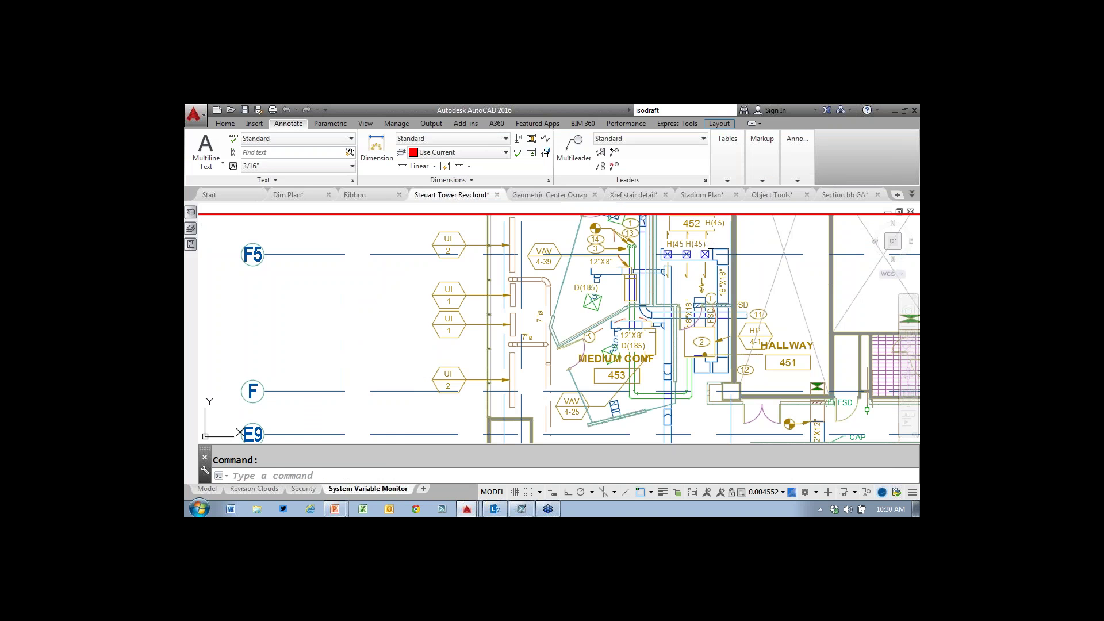
{"action": "left_click", "coordinate": [339, 510]}
{"action": "left_click", "coordinate": [337, 485]}
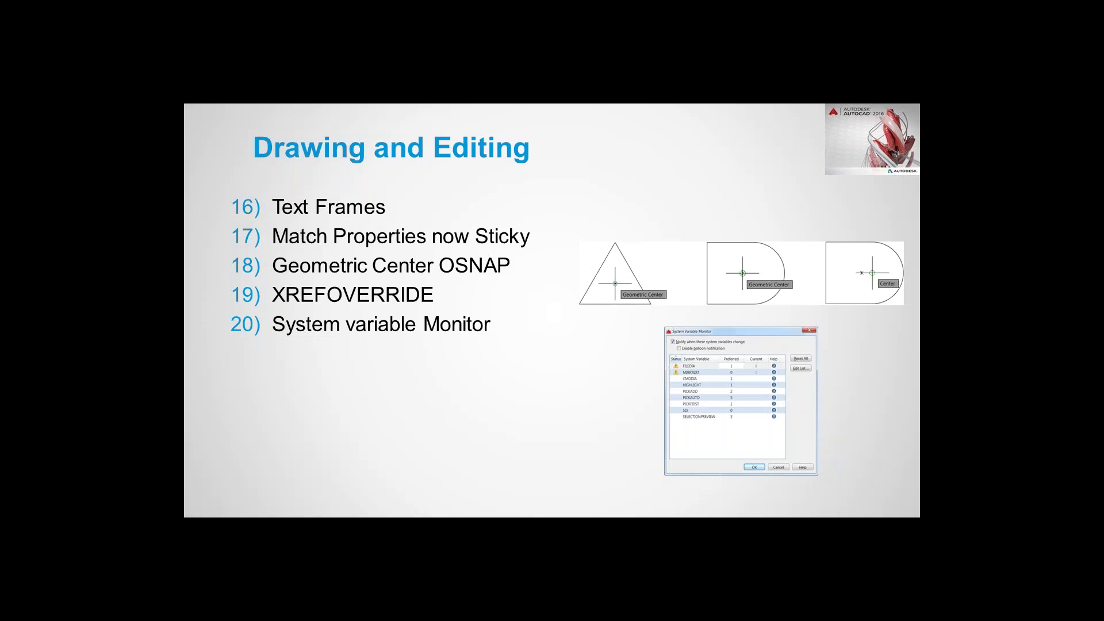
{"action": "key", "text": "Right"}
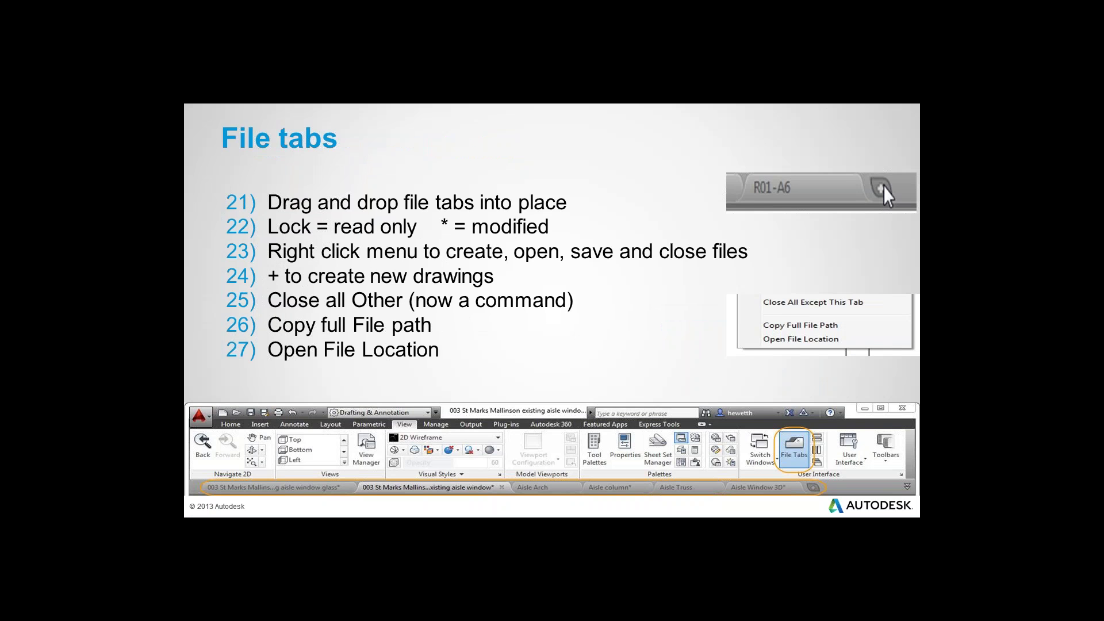
{"action": "key", "text": "Left"}
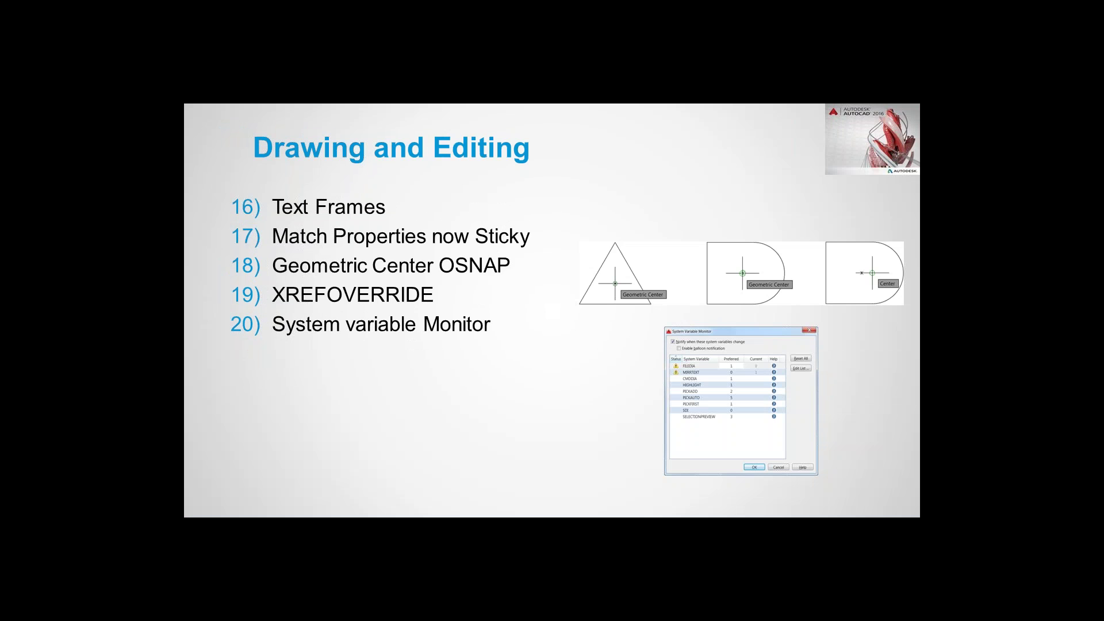
{"action": "key", "text": "Right"}
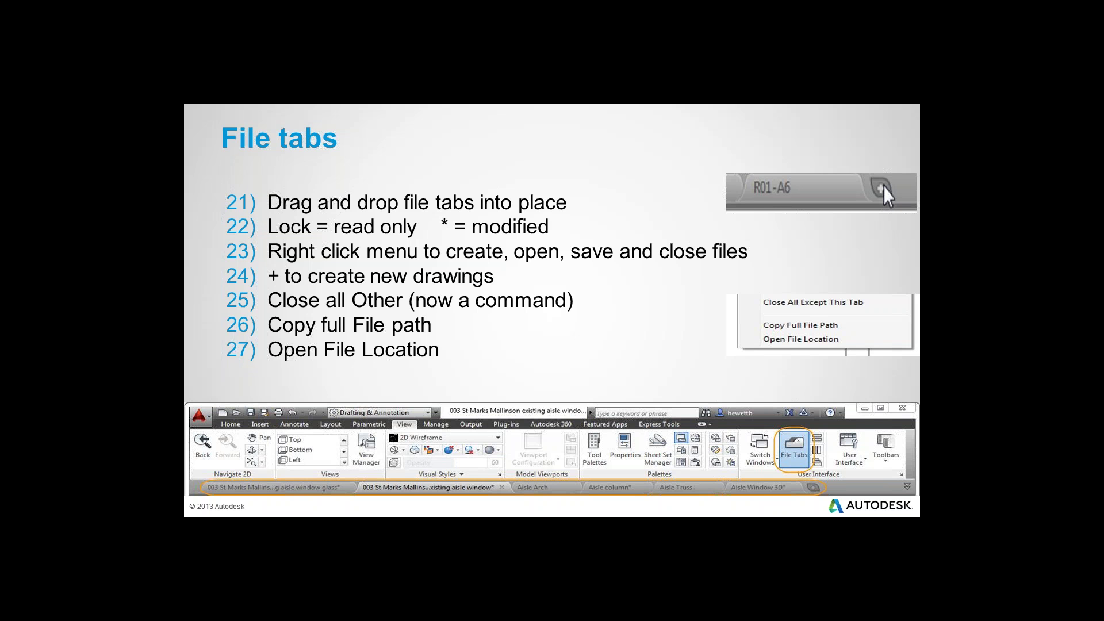
- Switch back to AutoCAD and reorder the open drawings so that Dim Plan comes directly after Ribbon
{"action": "key", "text": "alt+Tab"}
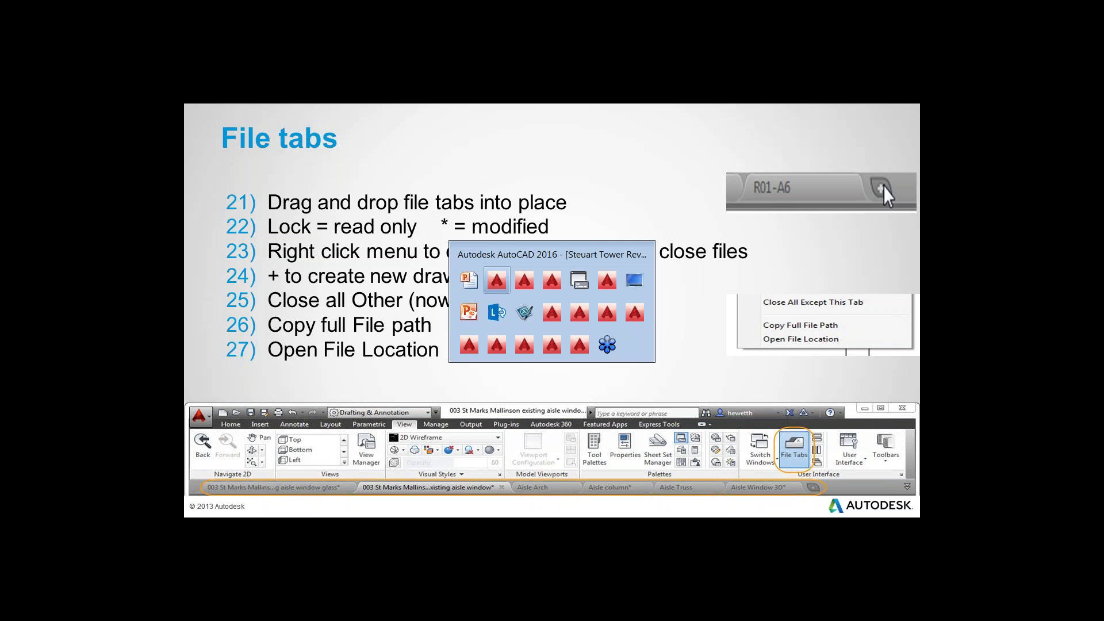
{"action": "key", "text": "alt+Tab"}
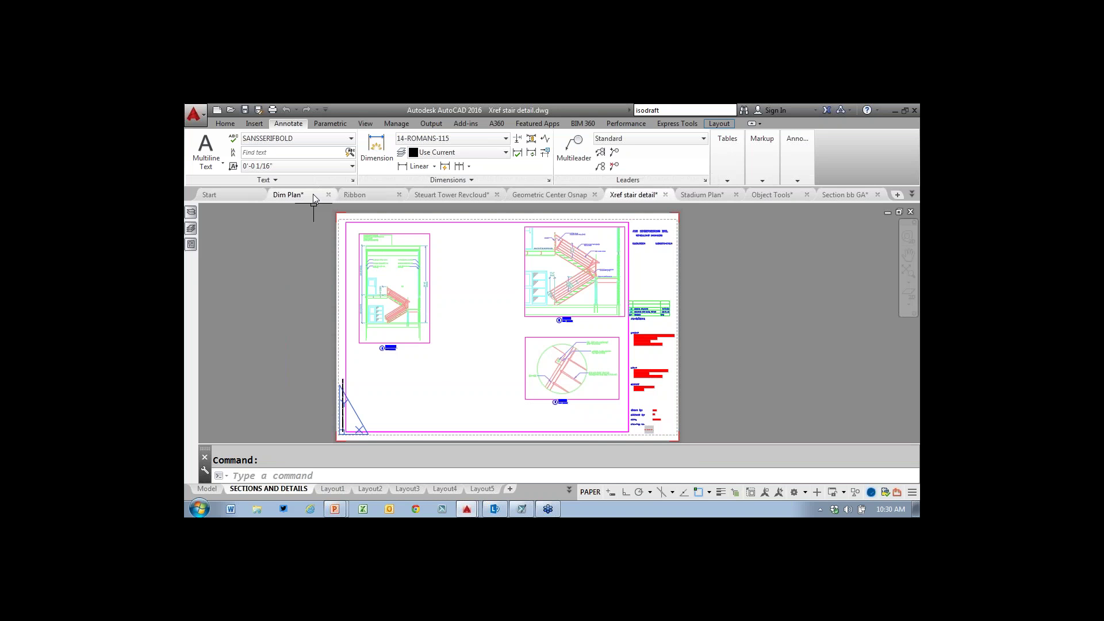
{"action": "mouse_move", "coordinate": [314, 199]}
{"action": "left_click_drag", "start_coordinate": [314, 198], "coordinate": [418, 196]}
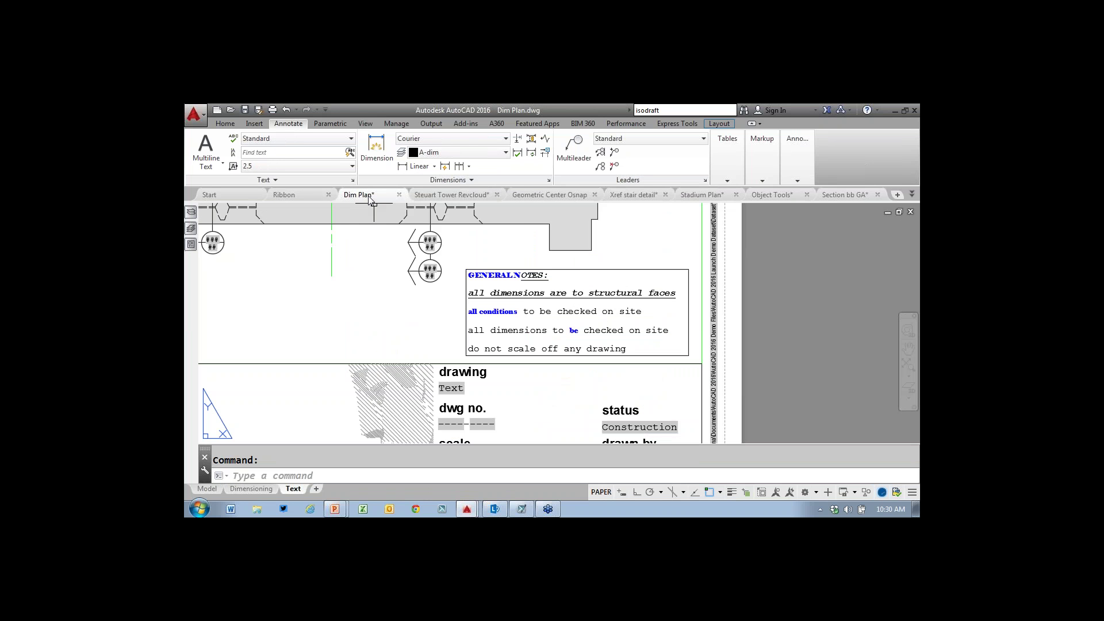
- Preview the layouts of the Dim Plan drawing, view its Dimensioning layout, and return to the Text layout
{"action": "mouse_move", "coordinate": [370, 199]}
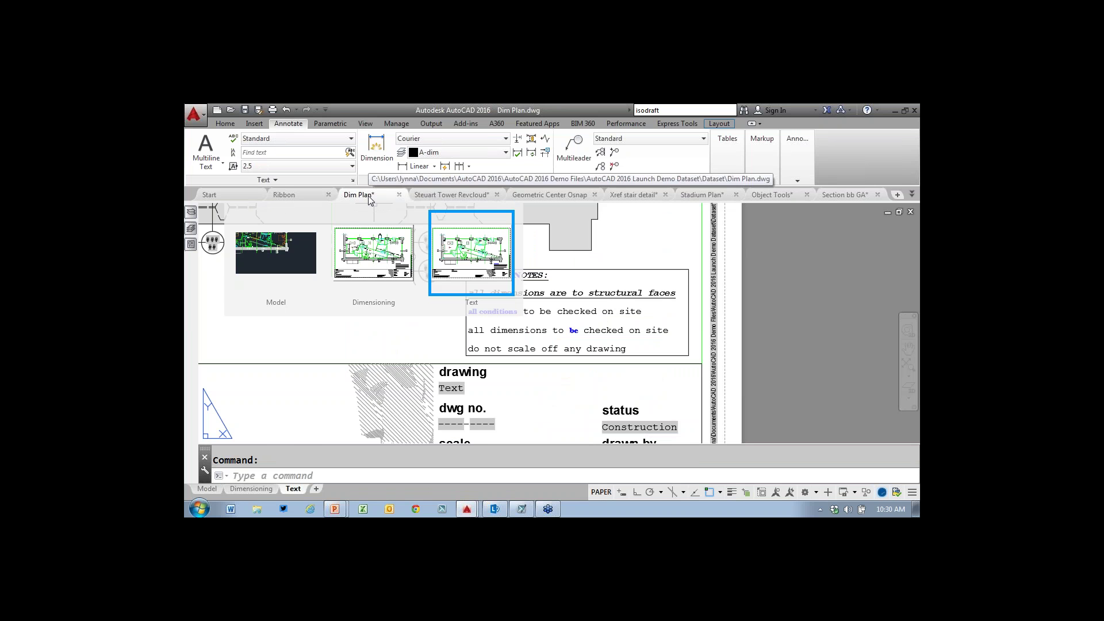
{"action": "left_click", "coordinate": [387, 239]}
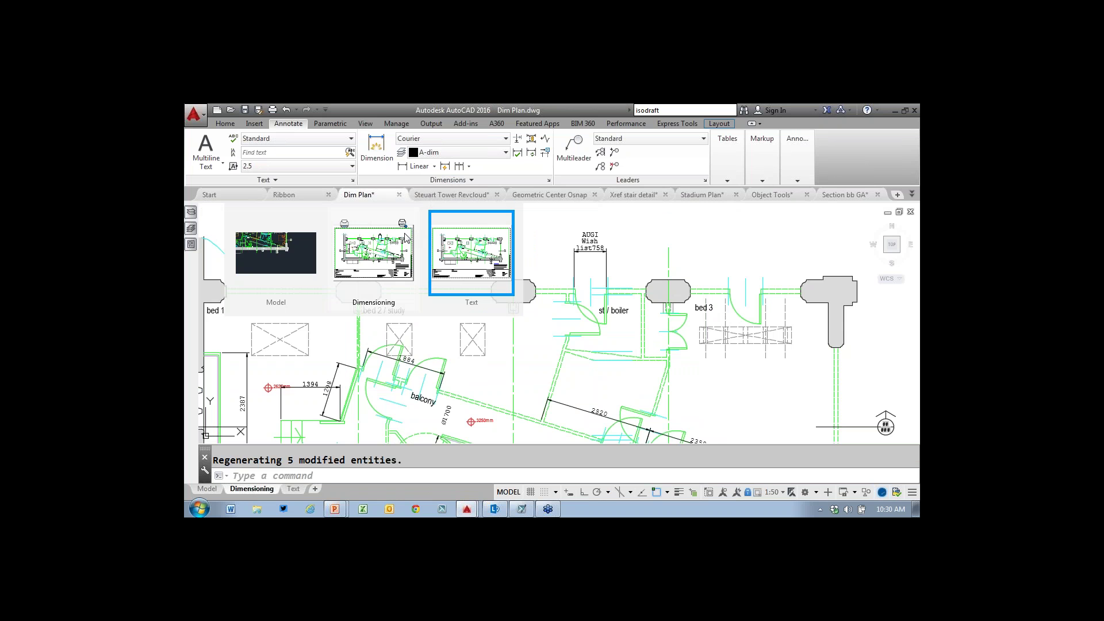
{"action": "key", "text": "ctrl+Page_Down"}
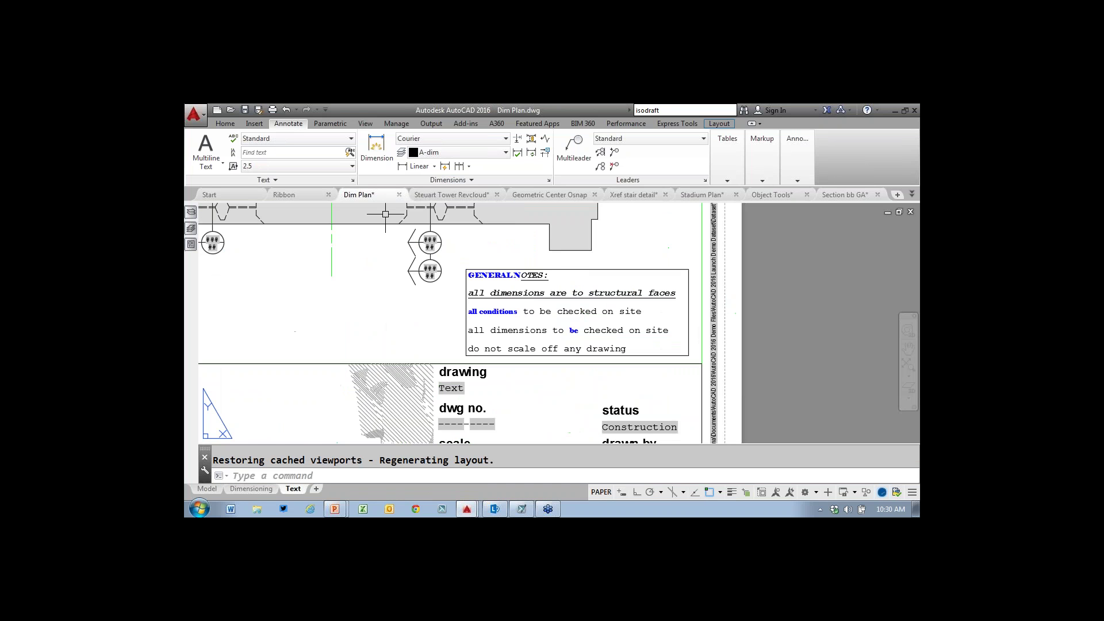
- Show the folder location of the Steuart Tower Revcloud drawing file and close the folder window
{"action": "right_click", "coordinate": [443, 197]}
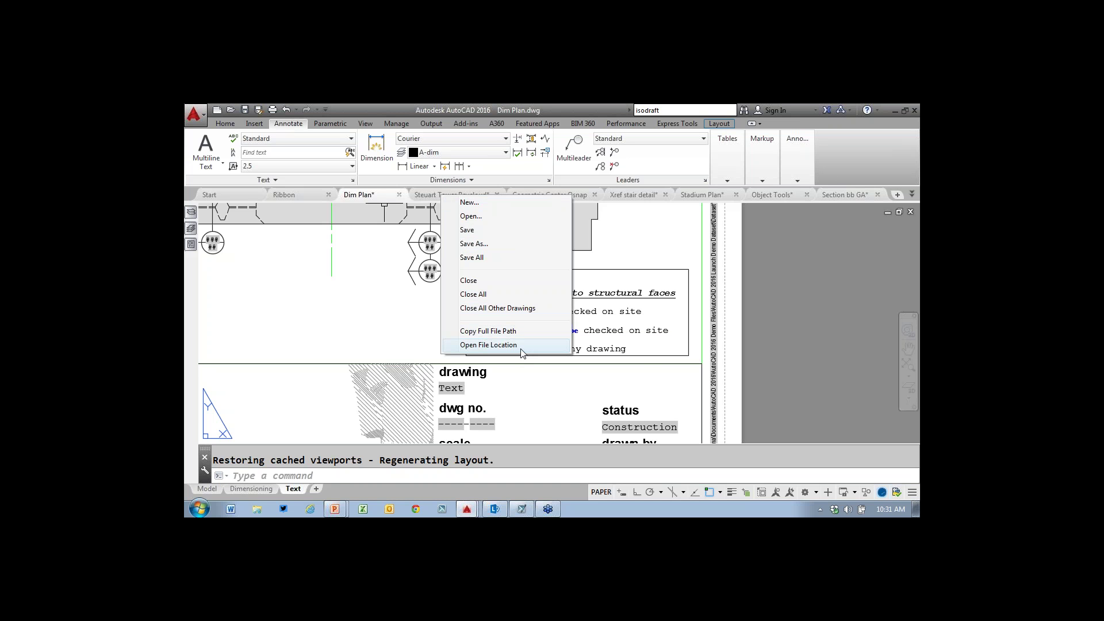
{"action": "left_click", "coordinate": [488, 345]}
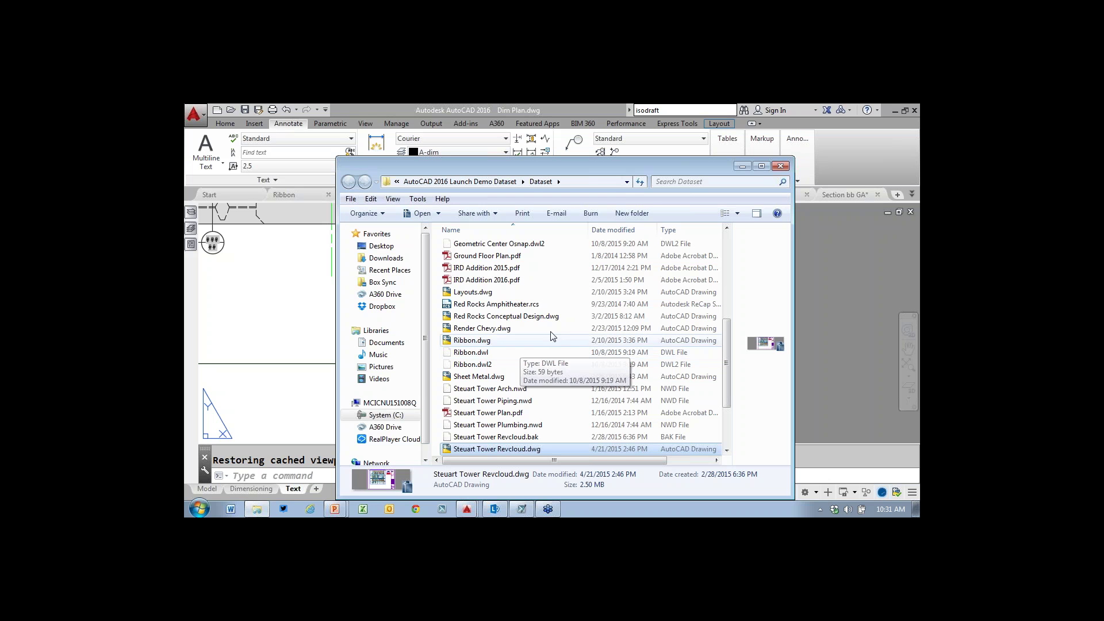
{"action": "left_click", "coordinate": [531, 105]}
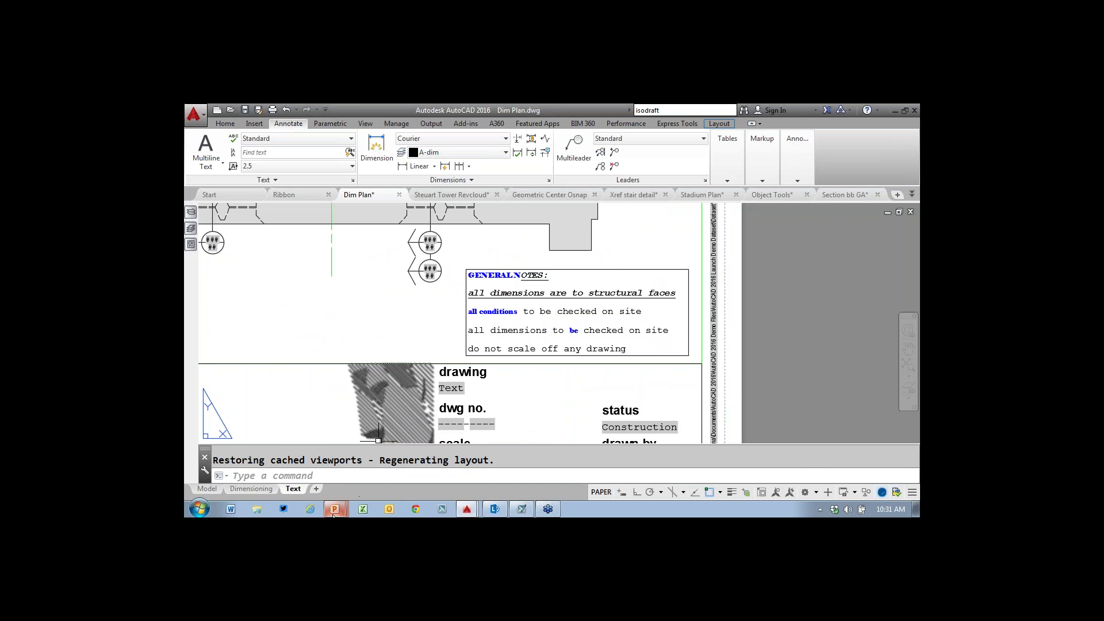
{"action": "mouse_move", "coordinate": [335, 509]}
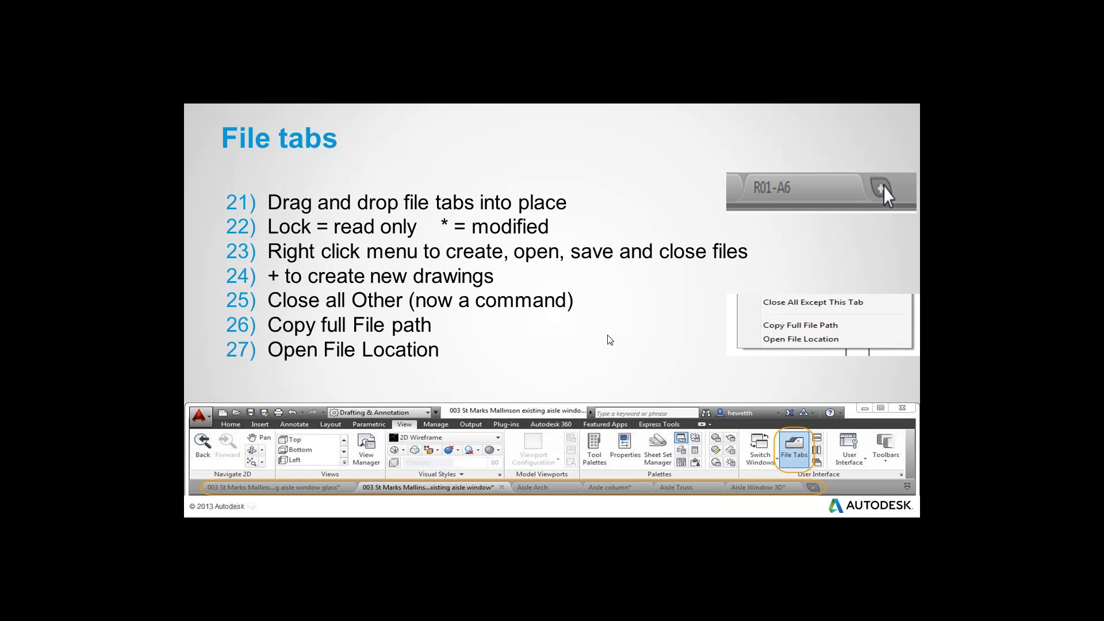
{"action": "key", "text": "Right"}
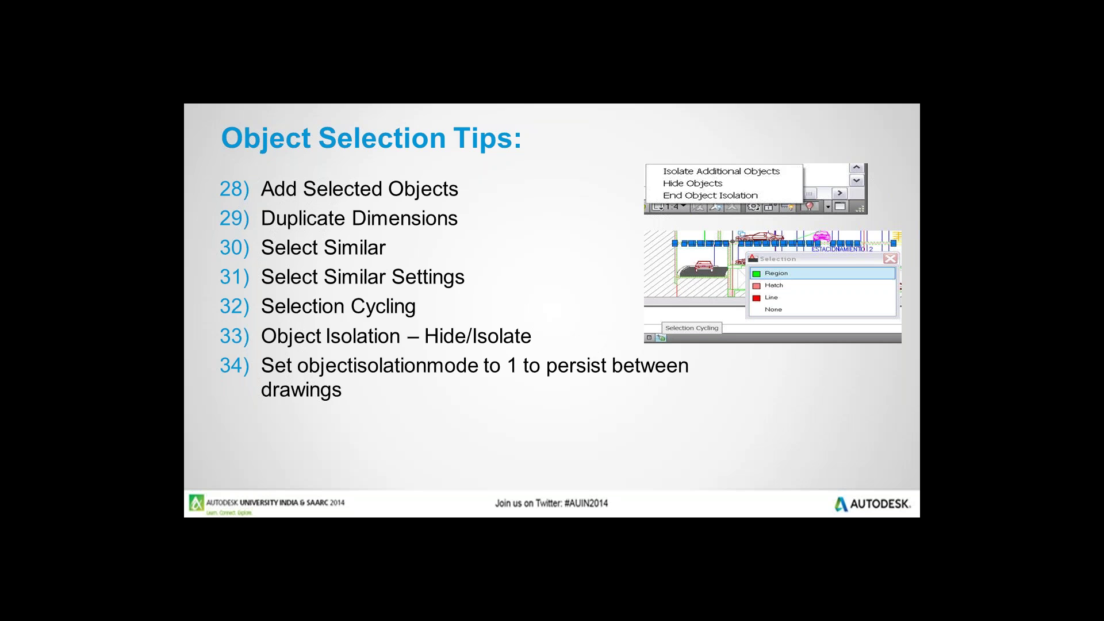
{"action": "key", "text": "alt+Tab"}
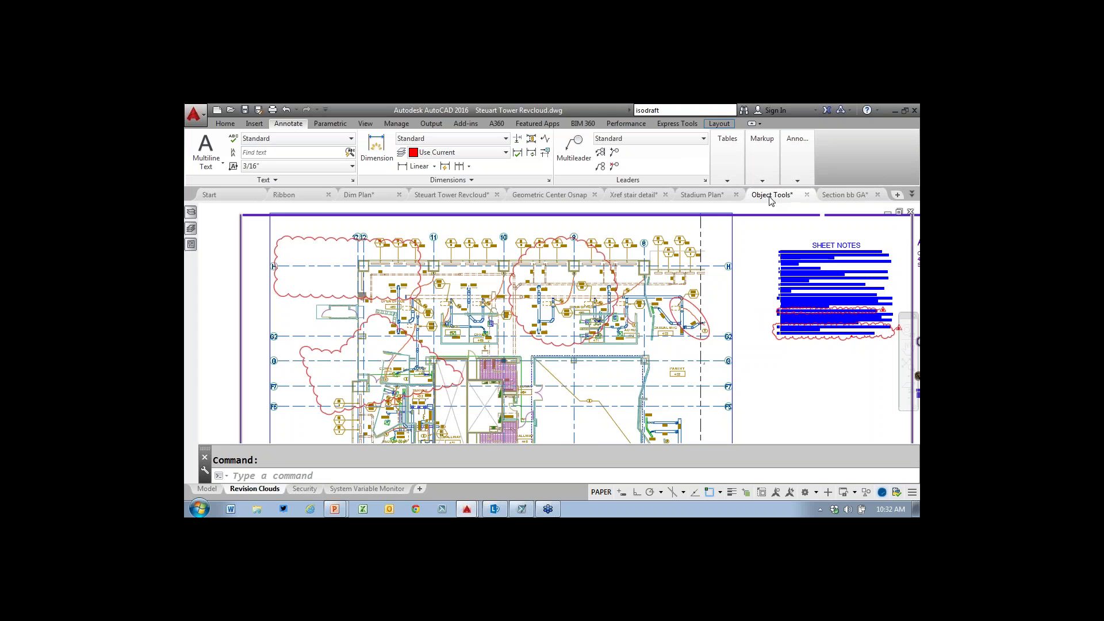
- Switch to the Object Tools drawing, select the vertical dashed Illumination polyline in the corridor, and clear the selection
{"action": "left_click", "coordinate": [771, 195]}
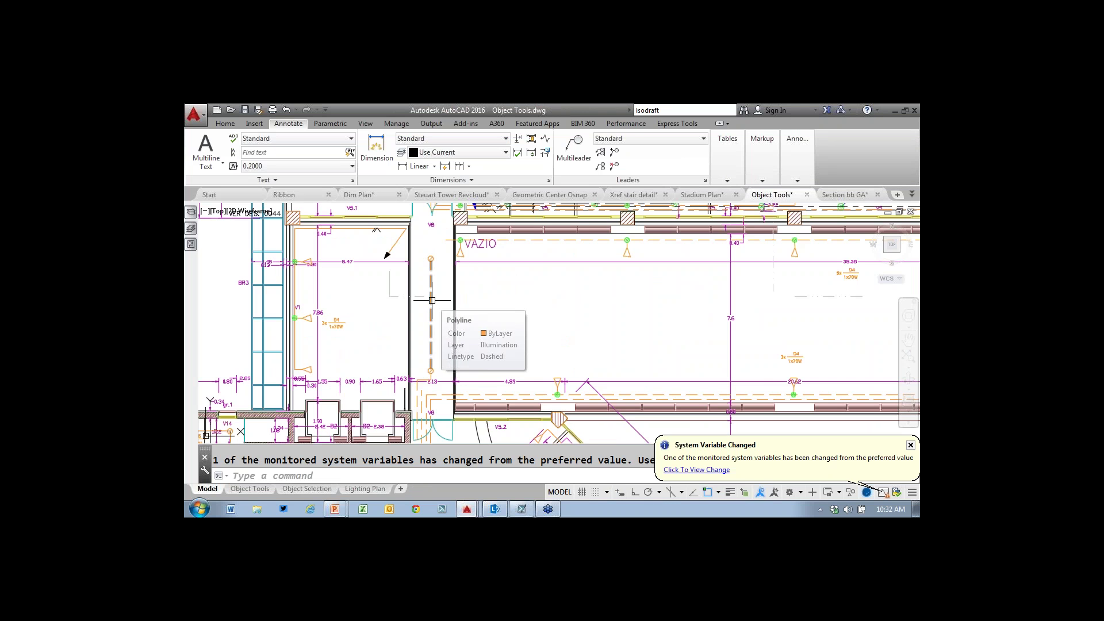
{"action": "left_click", "coordinate": [431, 300]}
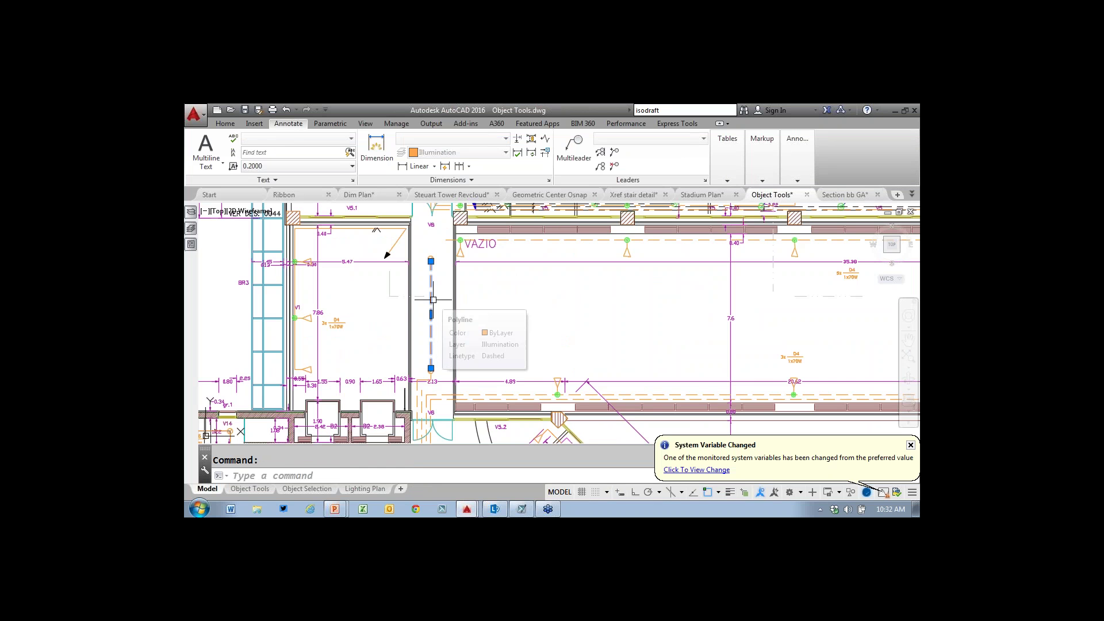
{"action": "key", "text": "Escape"}
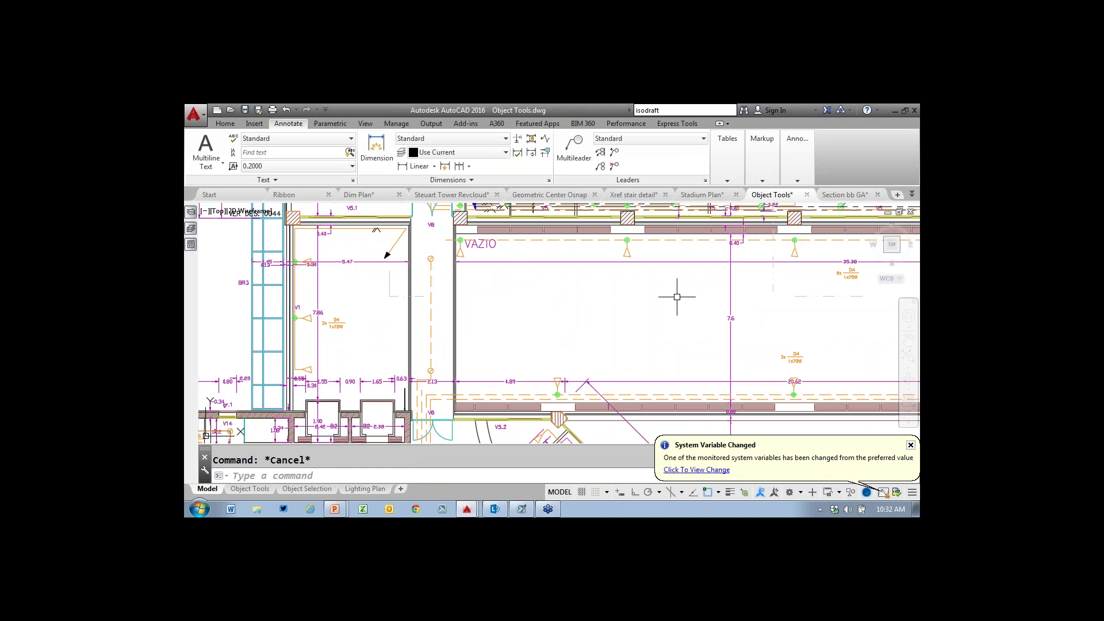
- Use Add Selected on the corridor's dashed polyline to draw a matching L-shaped polyline beside it with Ortho on, and dismiss the system variable notification
{"action": "left_click", "coordinate": [225, 123]}
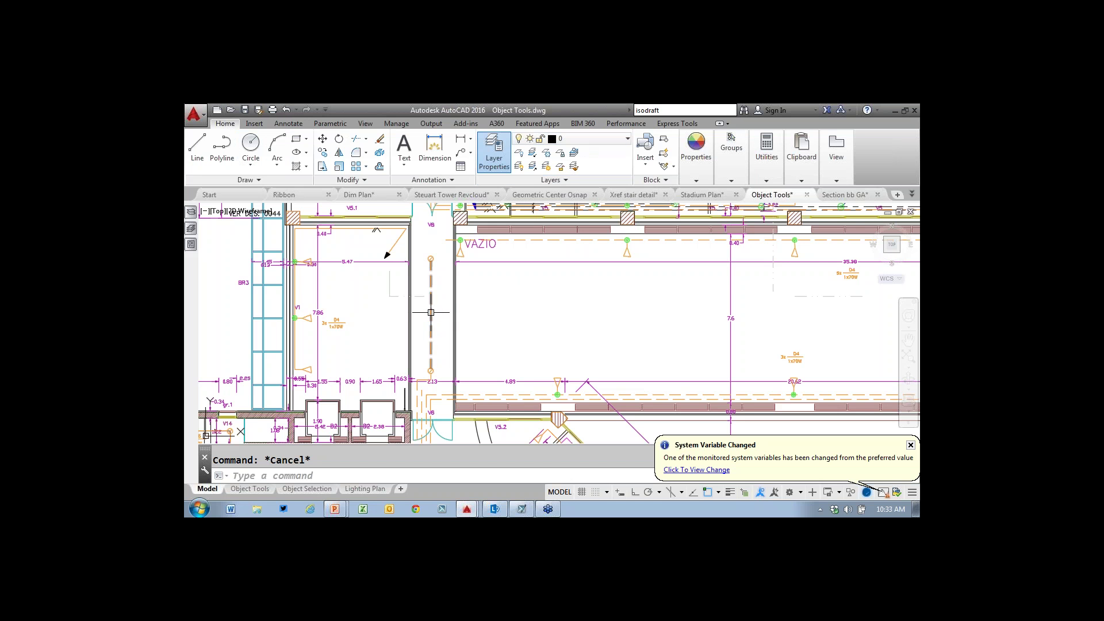
{"action": "left_click", "coordinate": [431, 314]}
{"action": "right_click", "coordinate": [430, 315]}
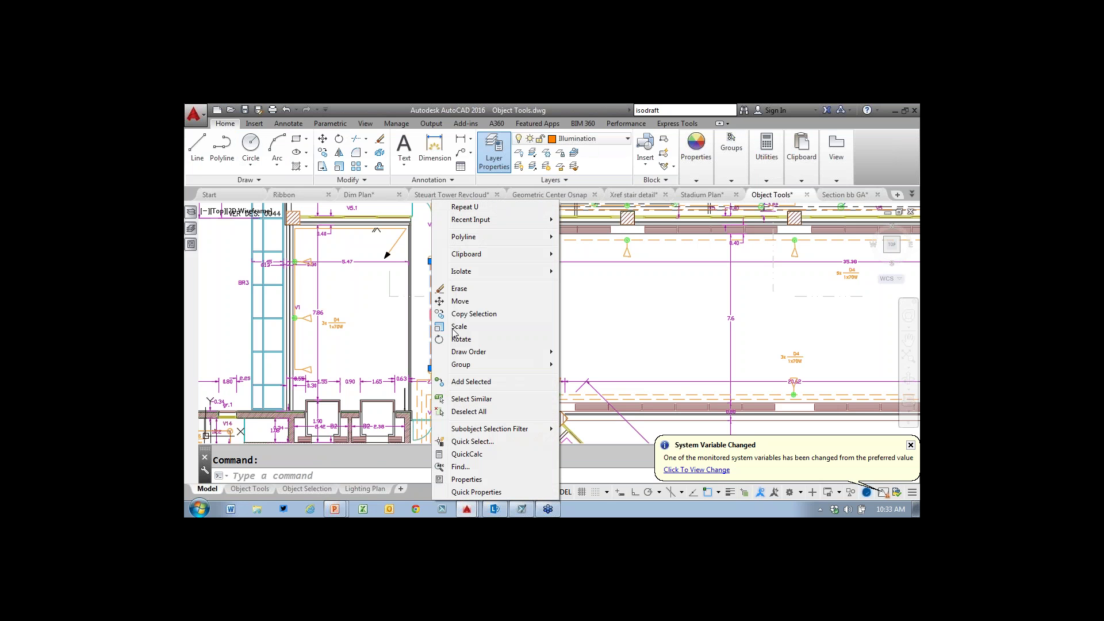
{"action": "left_click", "coordinate": [492, 382]}
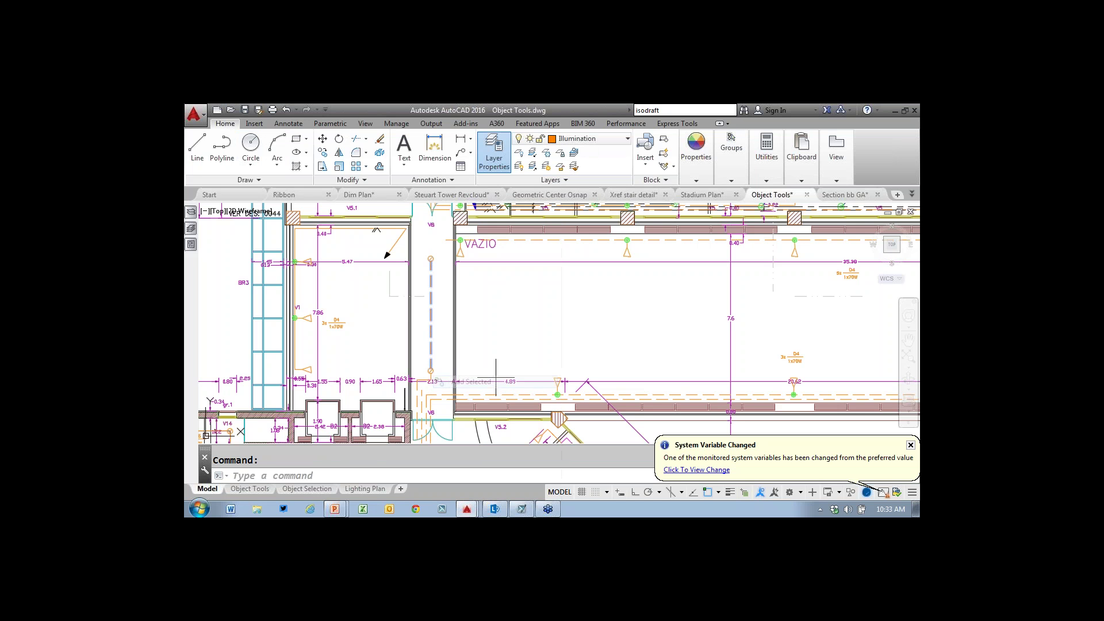
{"action": "left_click", "coordinate": [445, 239]}
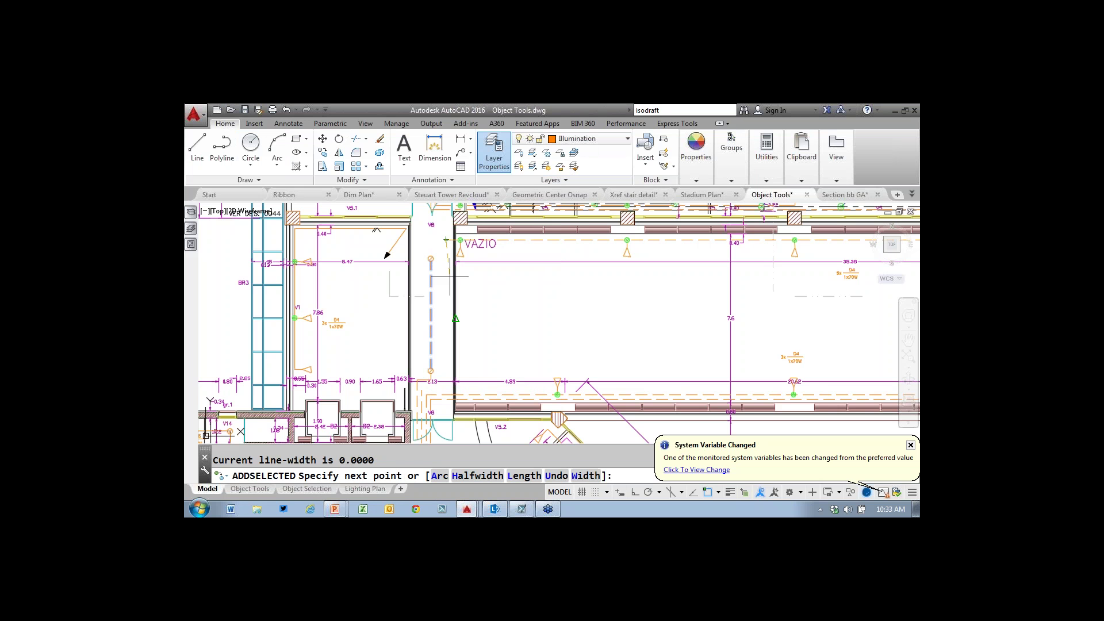
{"action": "key", "text": "F8"}
{"action": "left_click", "coordinate": [445, 381]}
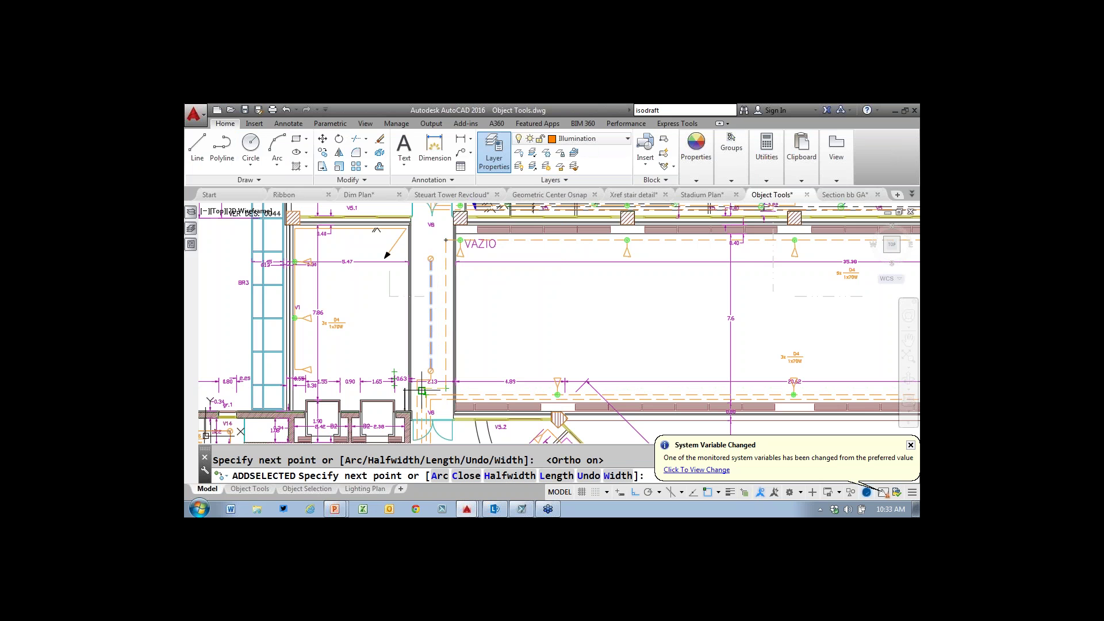
{"action": "left_click", "coordinate": [420, 389]}
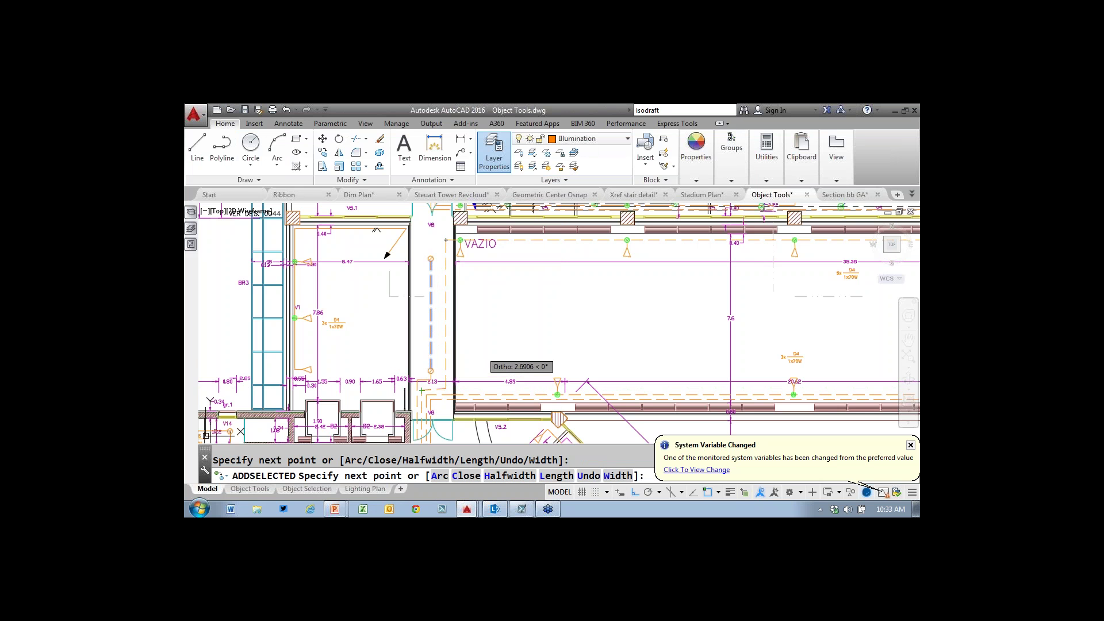
{"action": "key", "text": "Return"}
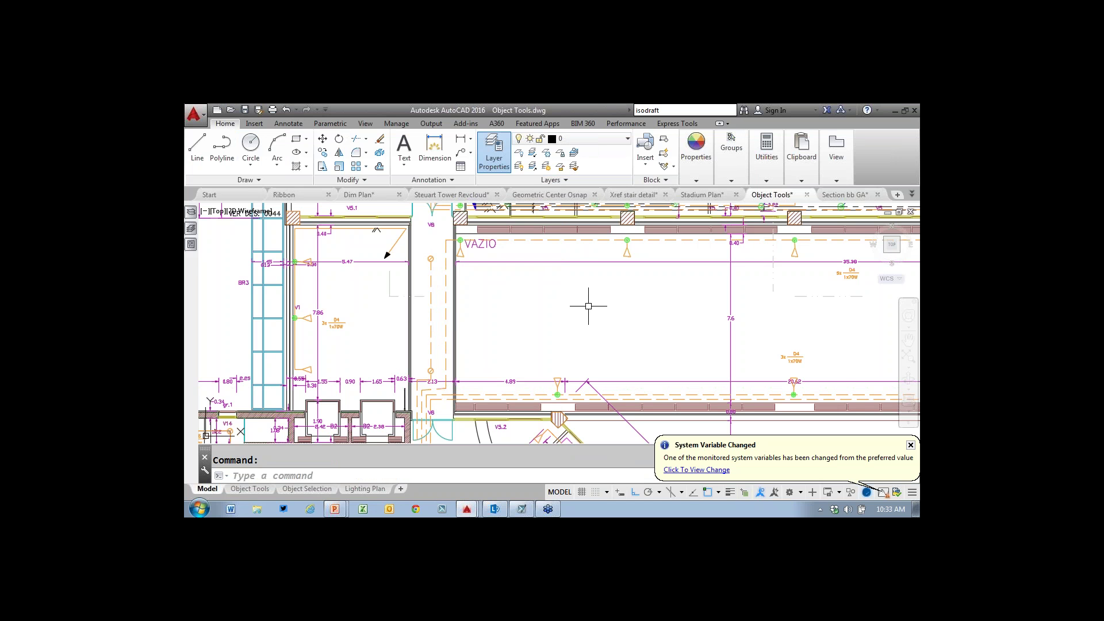
{"action": "left_click", "coordinate": [910, 444]}
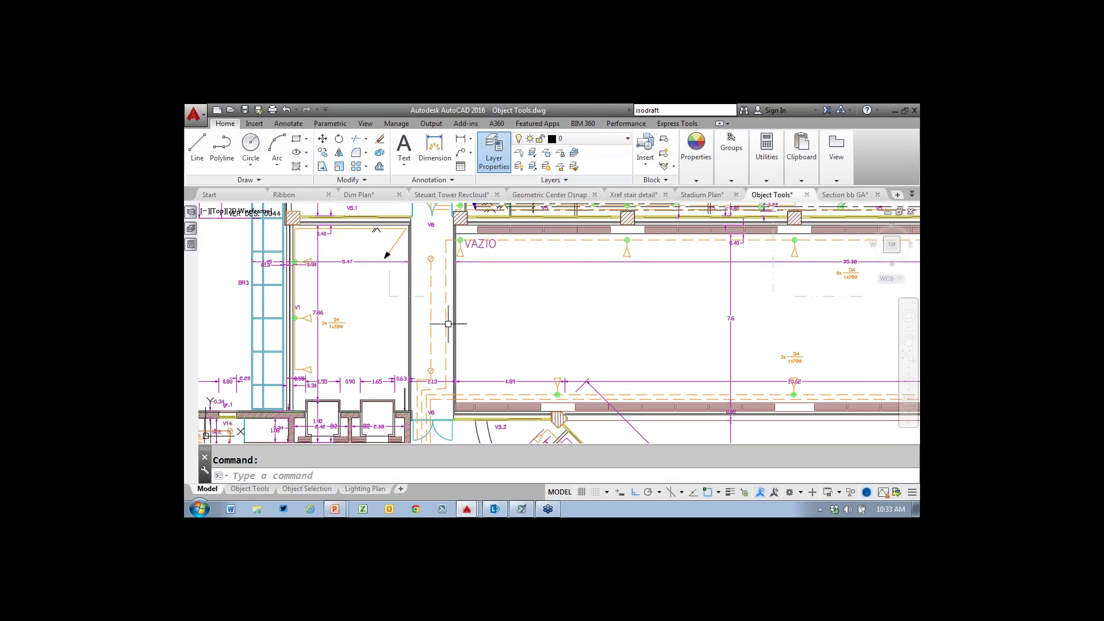
- Use Add Selected on the 5.47 dimension to add a matching horizontal dimension across the corridor between its two walls, near the upper end
{"action": "left_click", "coordinate": [358, 263]}
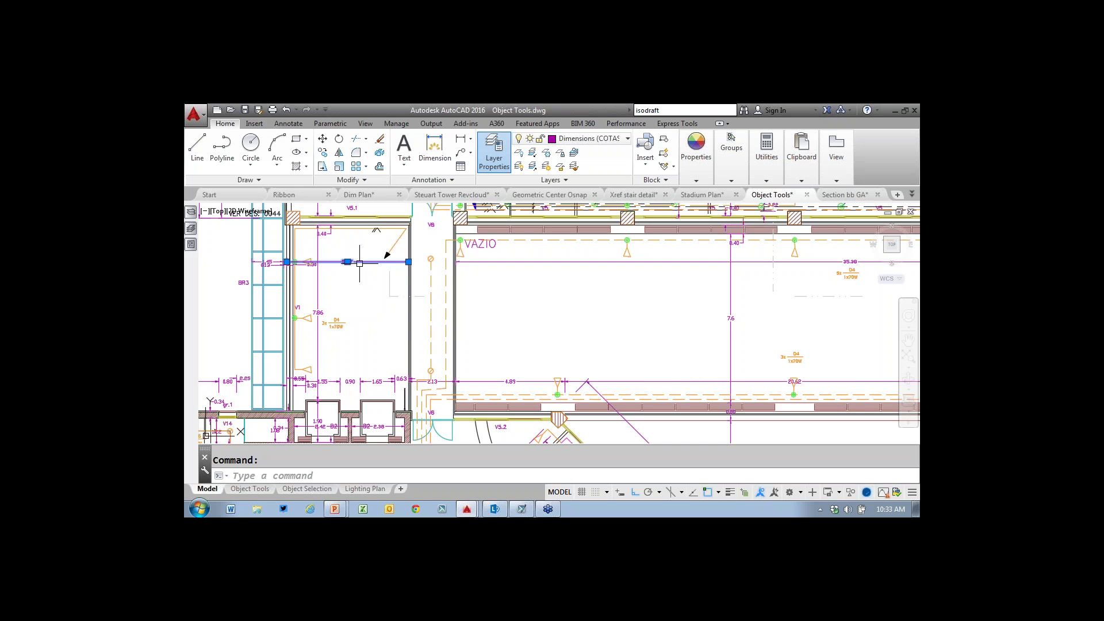
{"action": "right_click", "coordinate": [357, 263]}
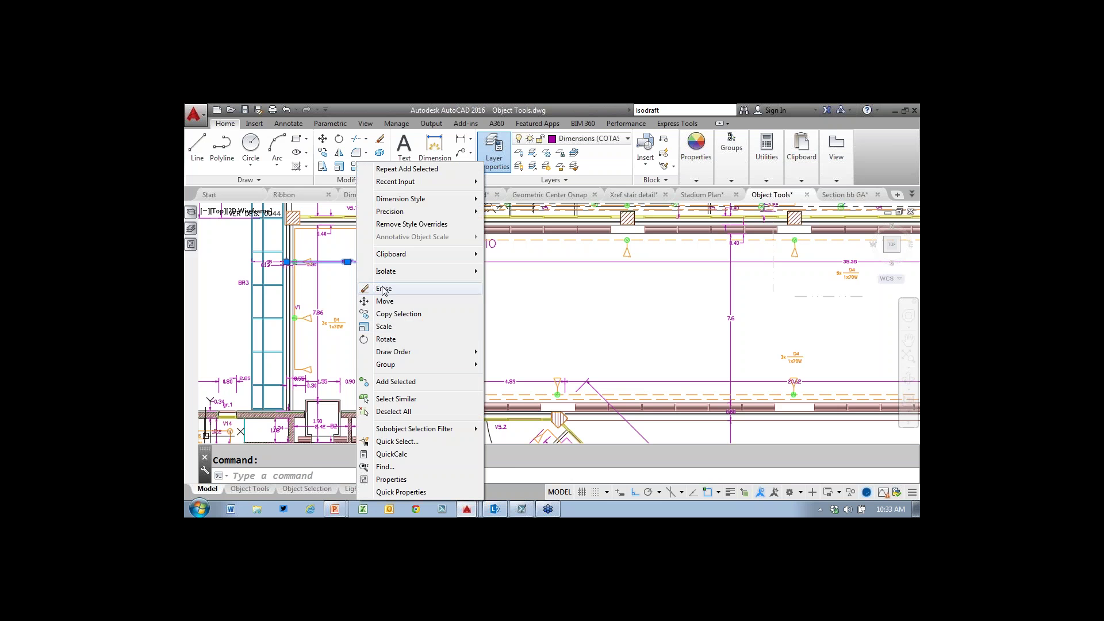
{"action": "left_click", "coordinate": [395, 382]}
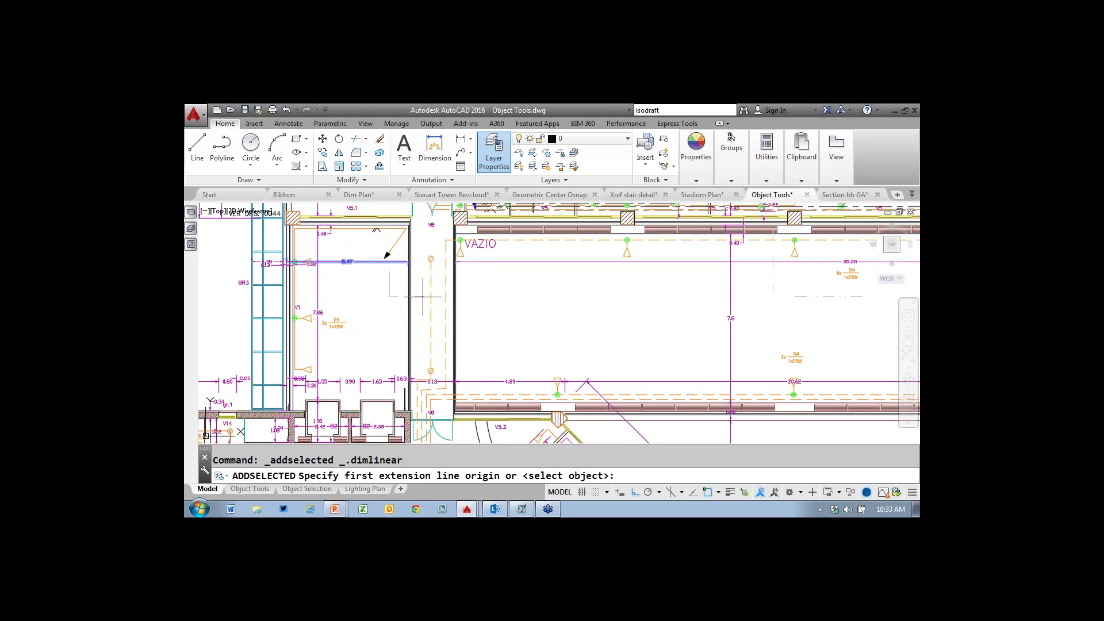
{"action": "left_click", "coordinate": [410, 224]}
{"action": "left_click", "coordinate": [454, 224]}
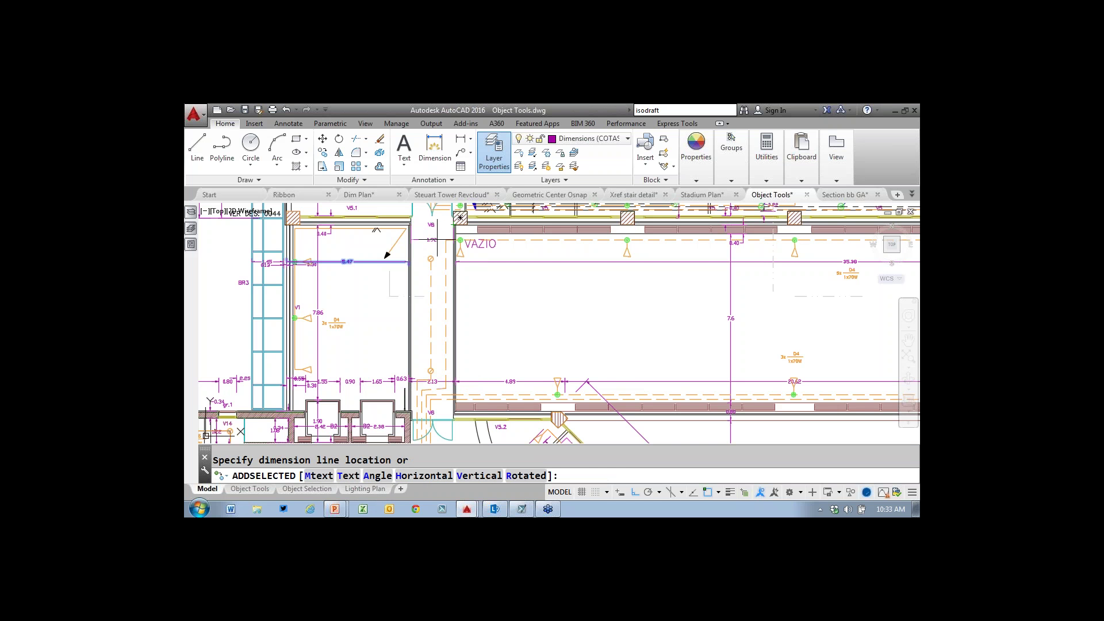
{"action": "left_click", "coordinate": [432, 239]}
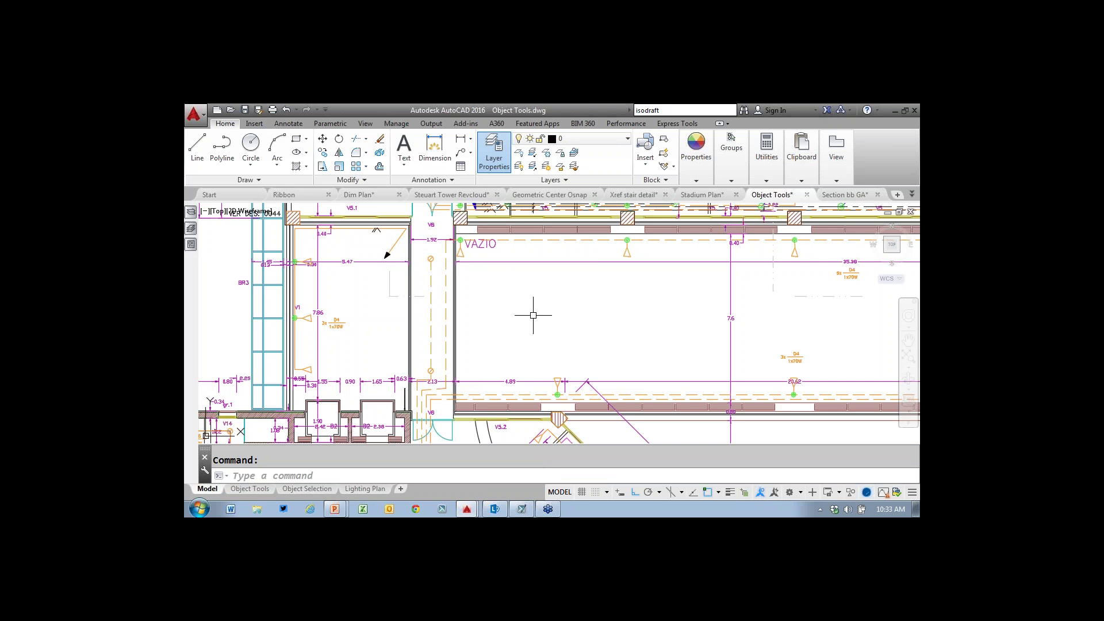
{"action": "key", "text": "Escape"}
- Select all dimensions similar to the diagonal 7.50 dimension beside BR2 using Select Similar
{"action": "mouse_move", "coordinate": [521, 340]}
{"action": "middle_mouse_down"}
{"action": "mouse_move", "coordinate": [618, 372]}
{"action": "mouse_move", "coordinate": [628, 239]}
{"action": "mouse_move", "coordinate": [642, 349]}
{"action": "middle_mouse_up"}
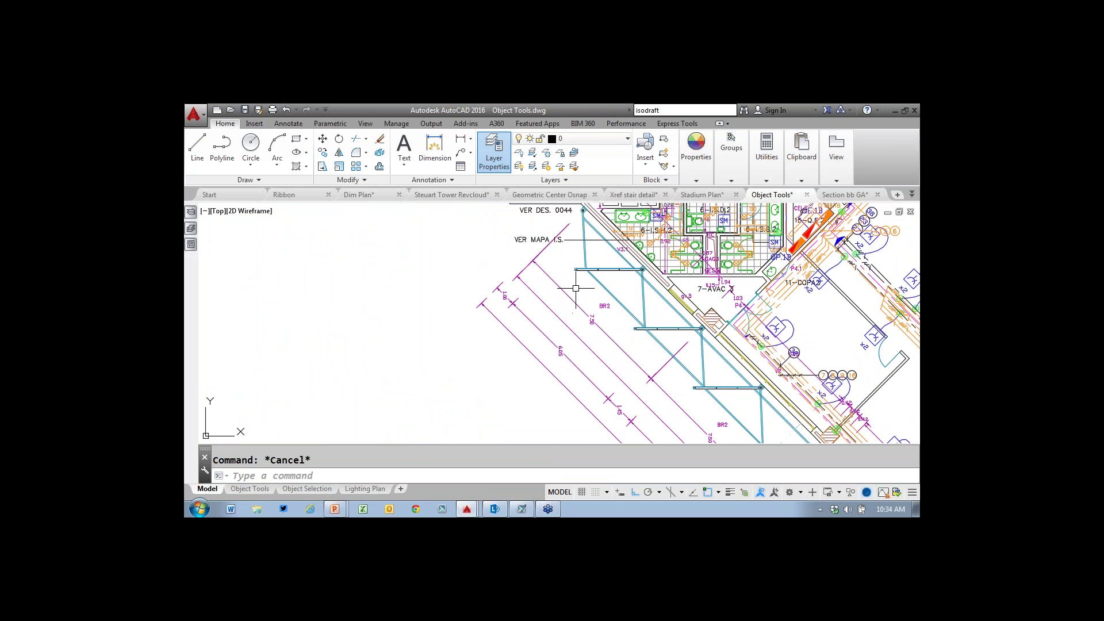
{"action": "scroll", "coordinate": [586, 298], "scroll_direction": "up", "scroll_amount": 2}
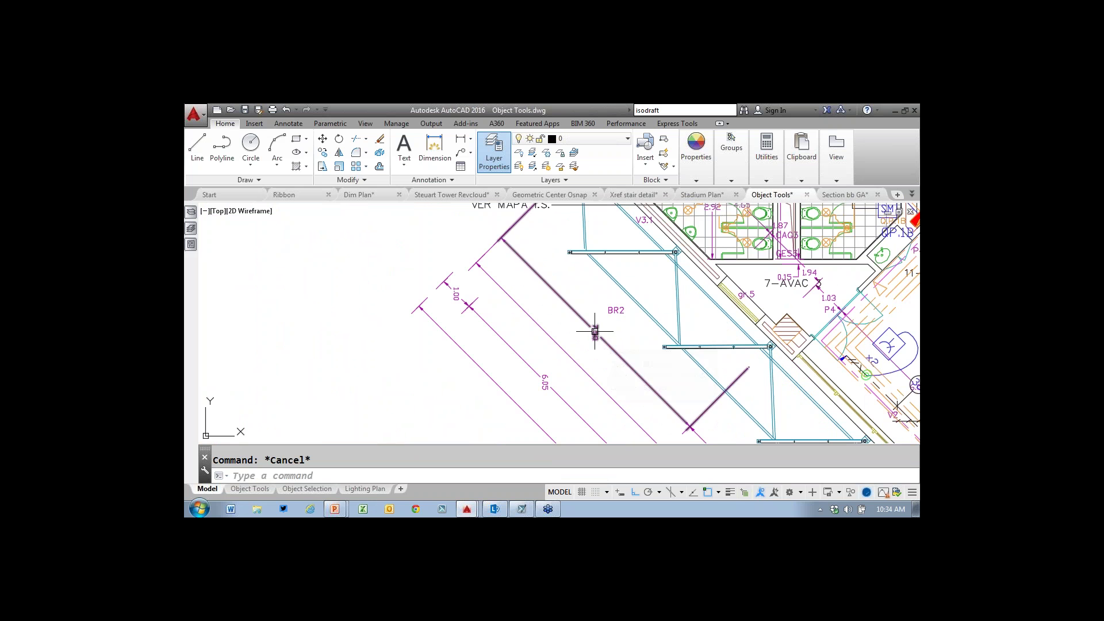
{"action": "mouse_move", "coordinate": [595, 332]}
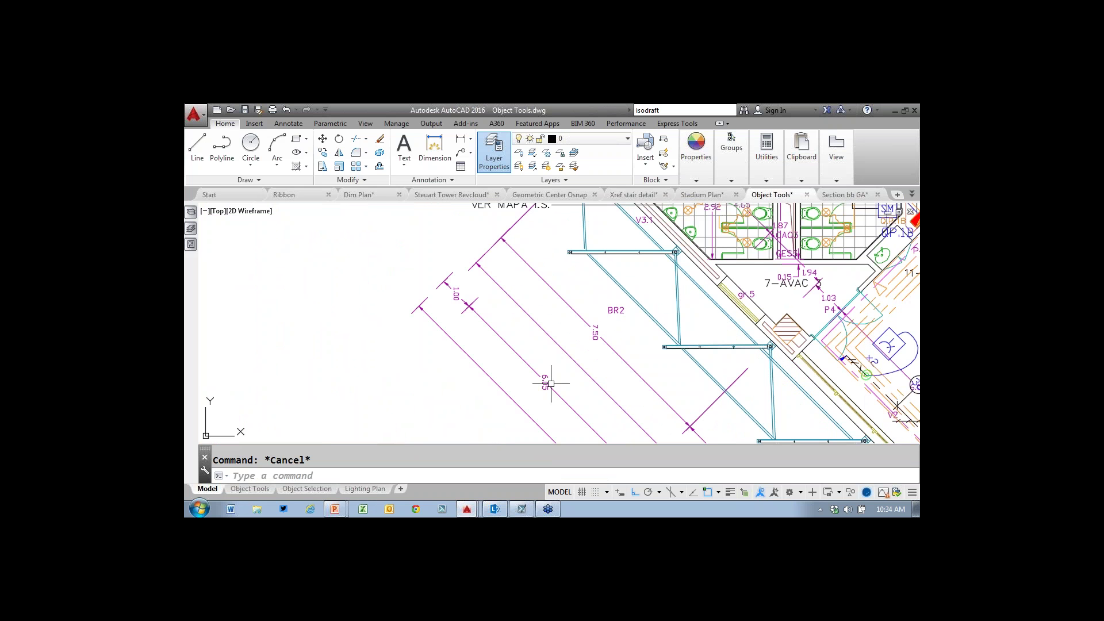
{"action": "left_click", "coordinate": [602, 340]}
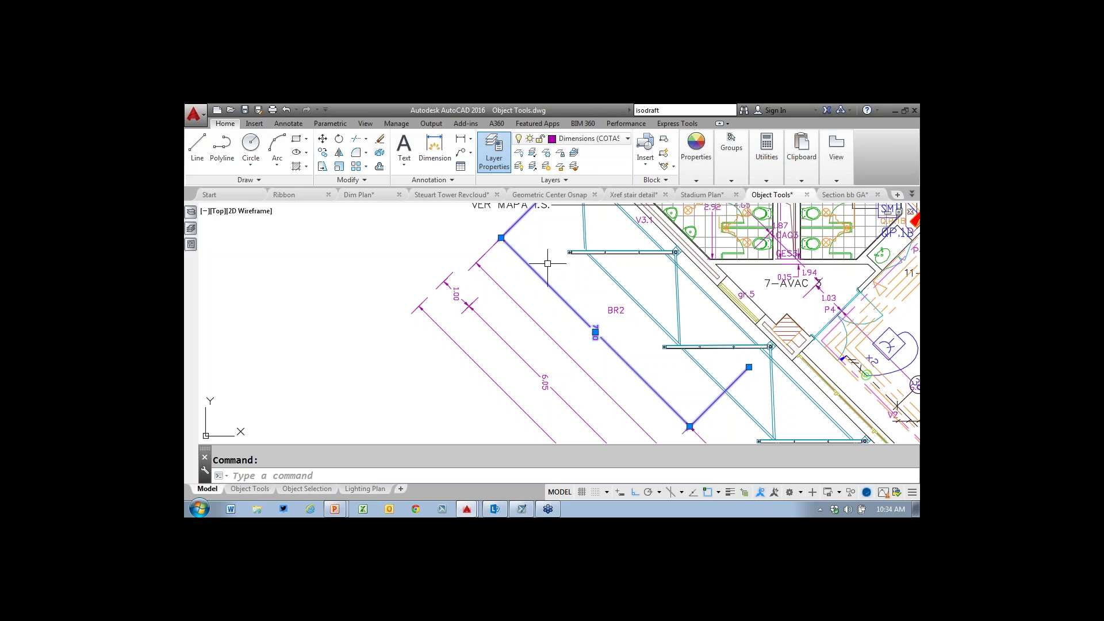
{"action": "right_click", "coordinate": [555, 261]}
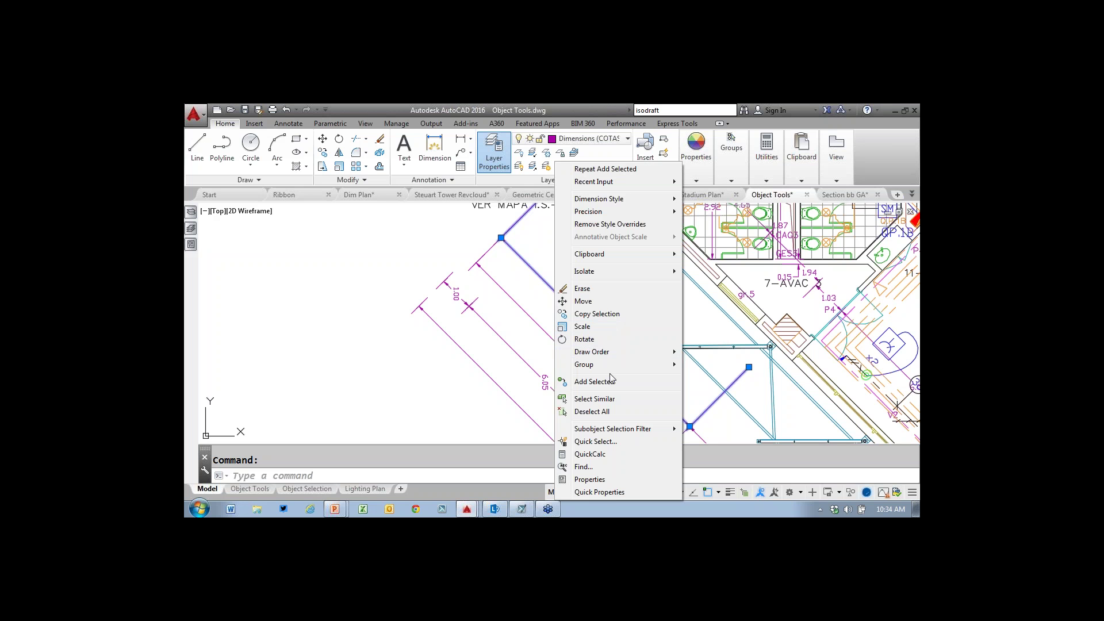
{"action": "left_click", "coordinate": [594, 398]}
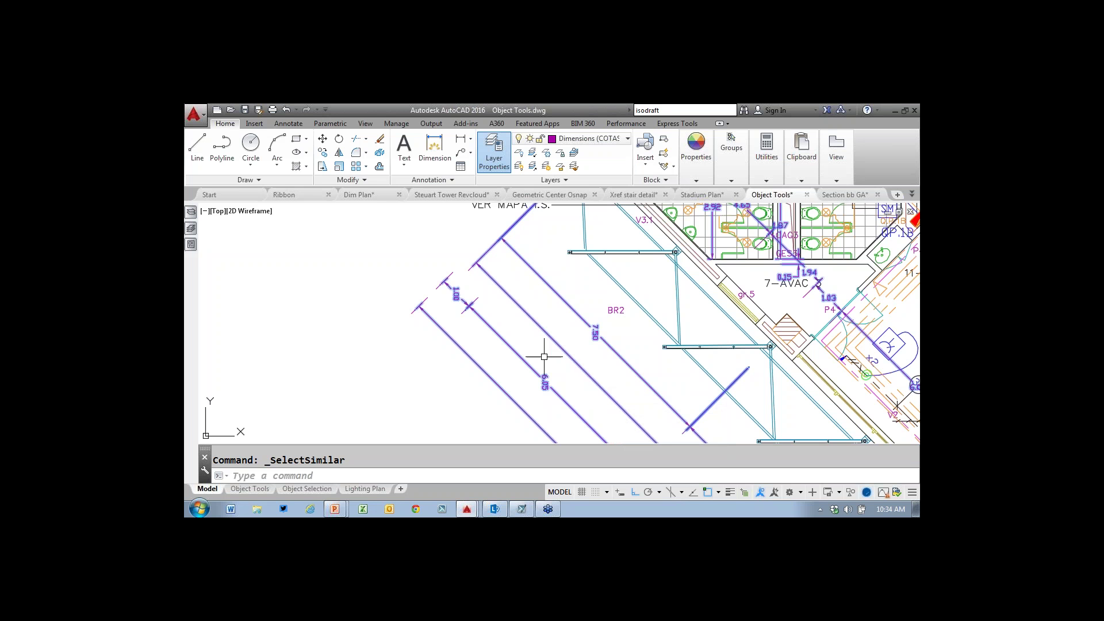
- Set the text rotation of all selected dimensions to 0, close the properties, and clear the selection
{"action": "left_click", "coordinate": [191, 244]}
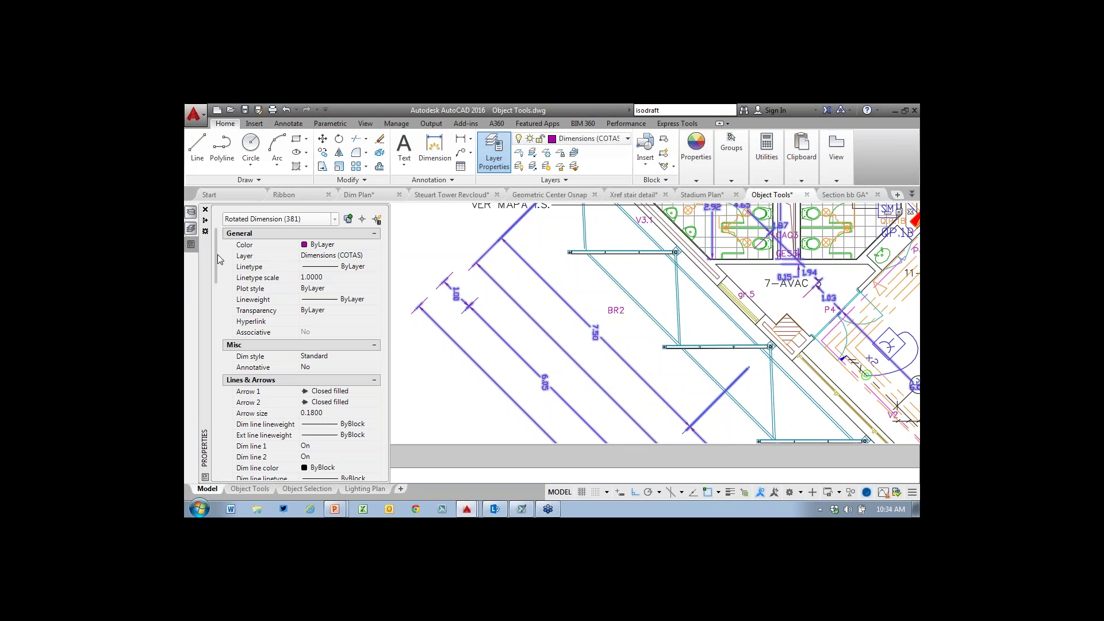
{"action": "left_click_drag", "start_coordinate": [214, 256], "coordinate": [217, 347]}
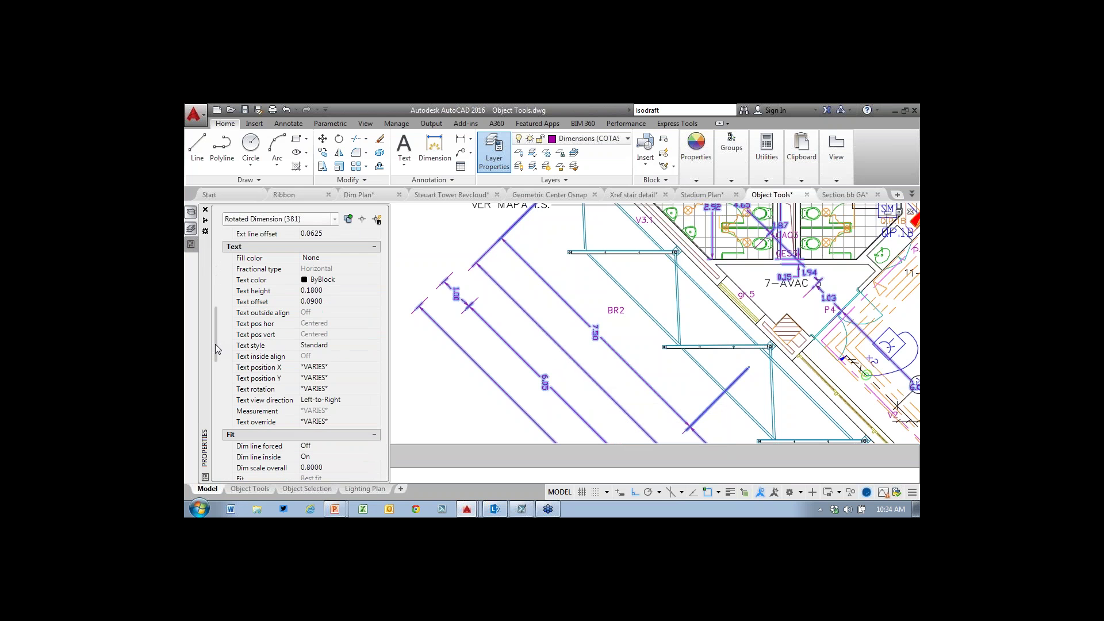
{"action": "left_click", "coordinate": [345, 391]}
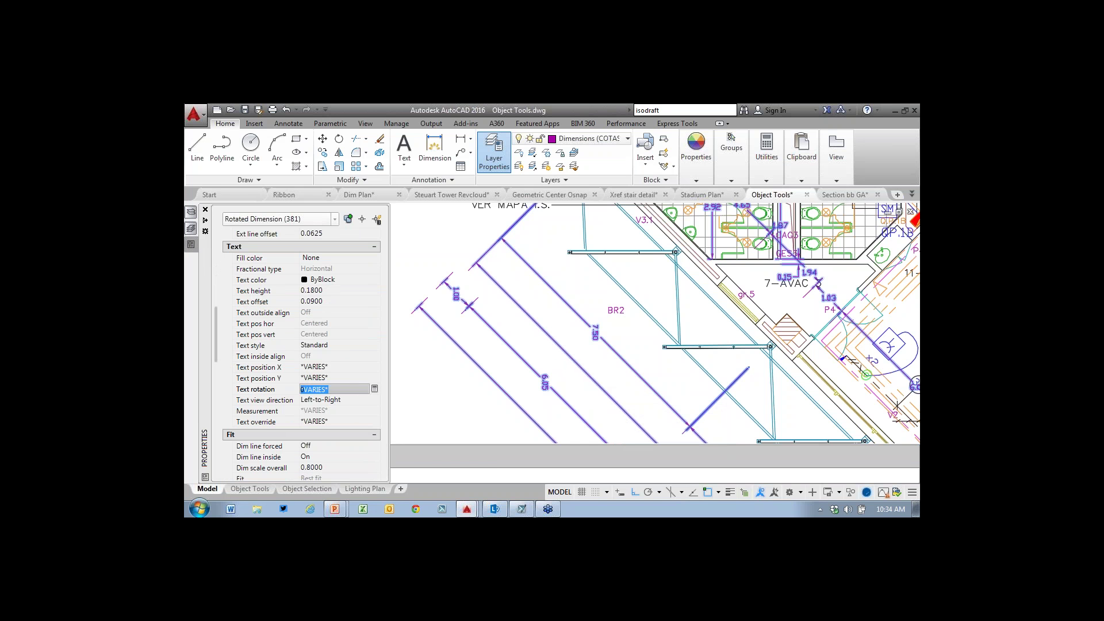
{"action": "type", "text": "0"}
{"action": "key", "text": "Return"}
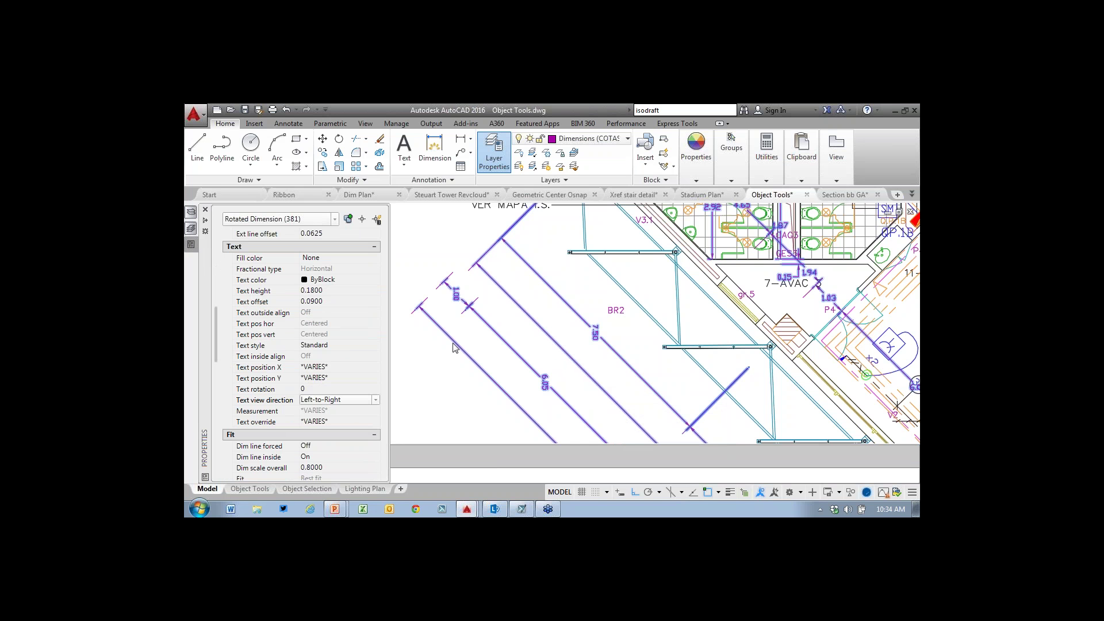
{"action": "key", "text": "ctrl+1"}
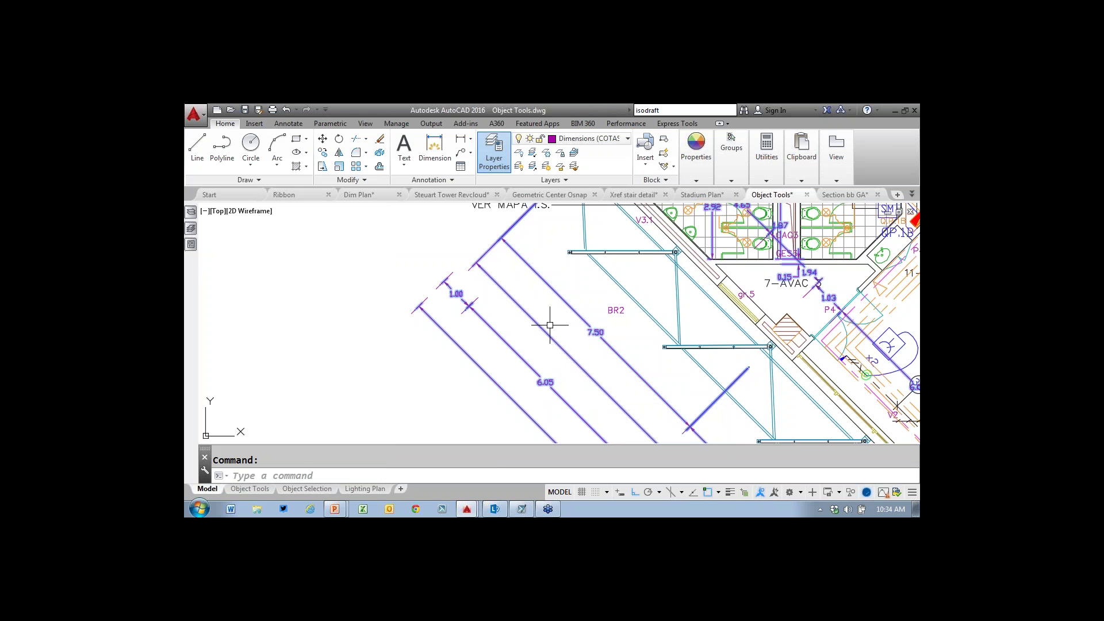
{"action": "key", "text": "Escape"}
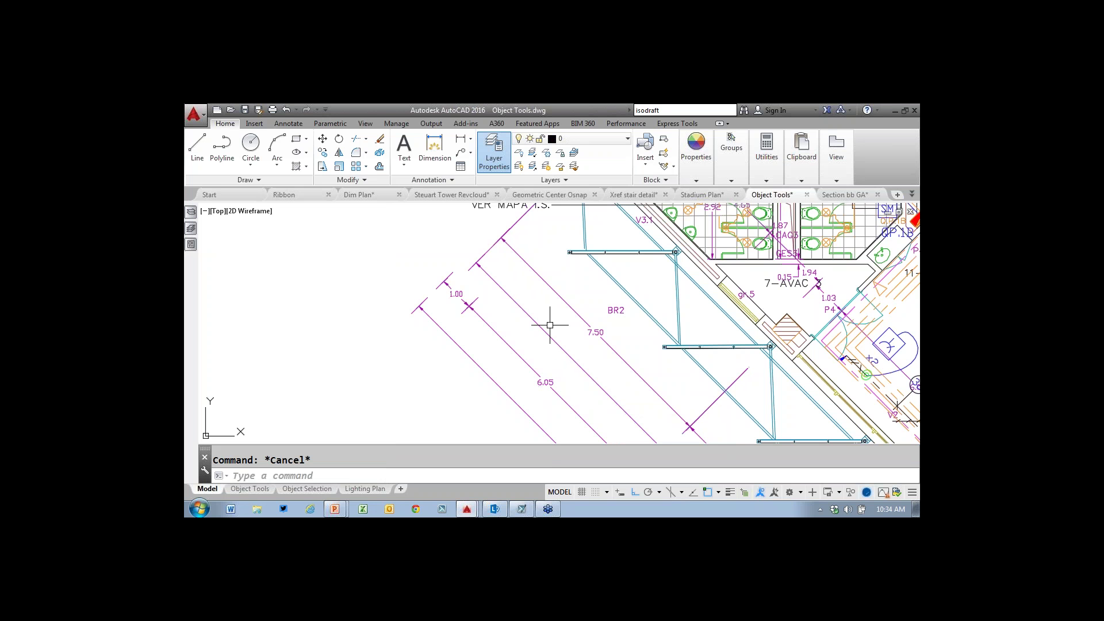
- Review the SELECTSIMILAR command's settings for matching criteria, and cancel without changing them
{"action": "type", "text": "selectsimilar"}
{"action": "key", "text": "Return"}
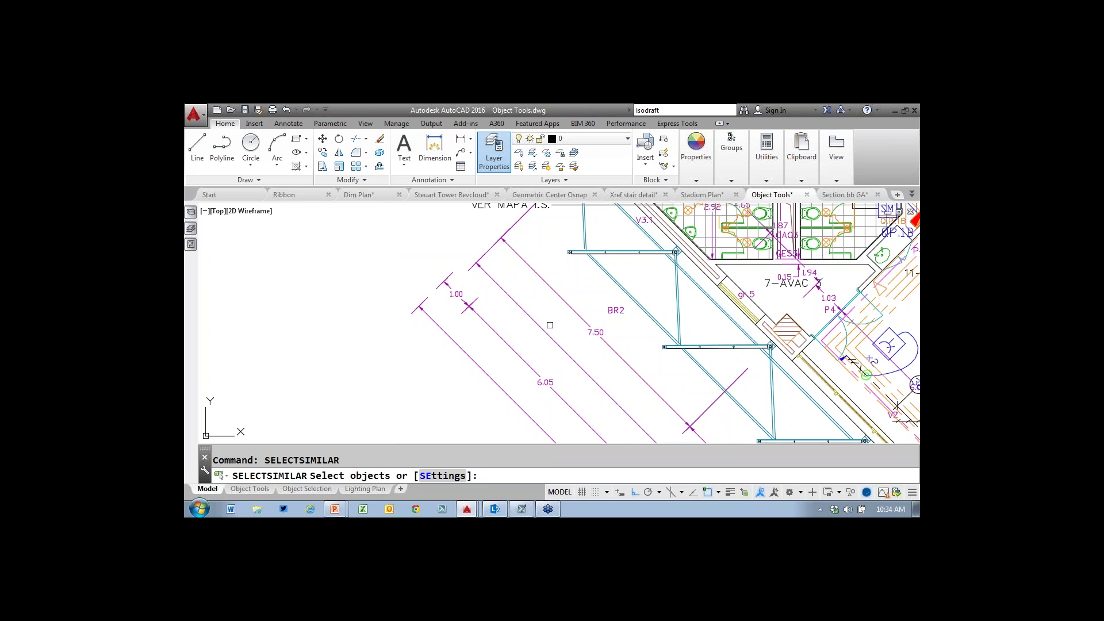
{"action": "type", "text": "se"}
{"action": "key", "text": "Return"}
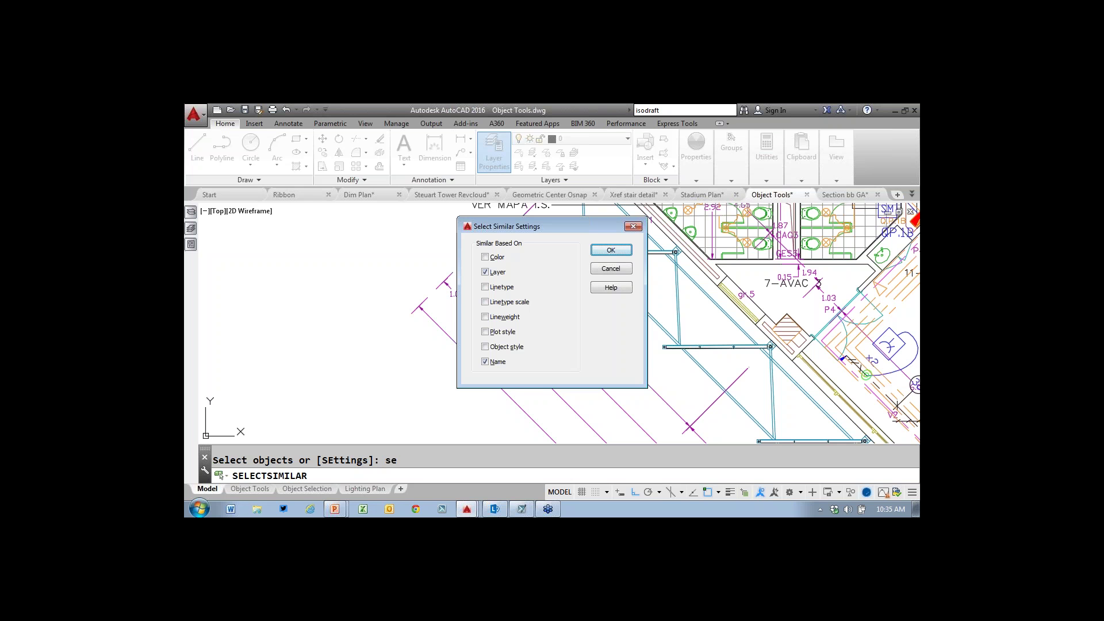
{"action": "left_click", "coordinate": [614, 270]}
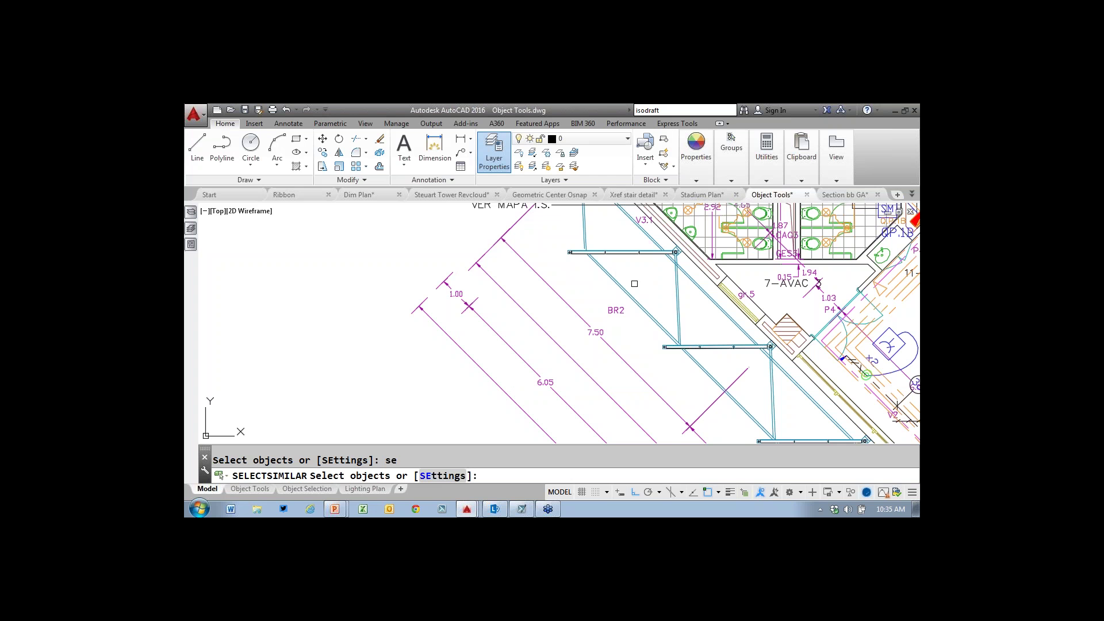
{"action": "key", "text": "Escape"}
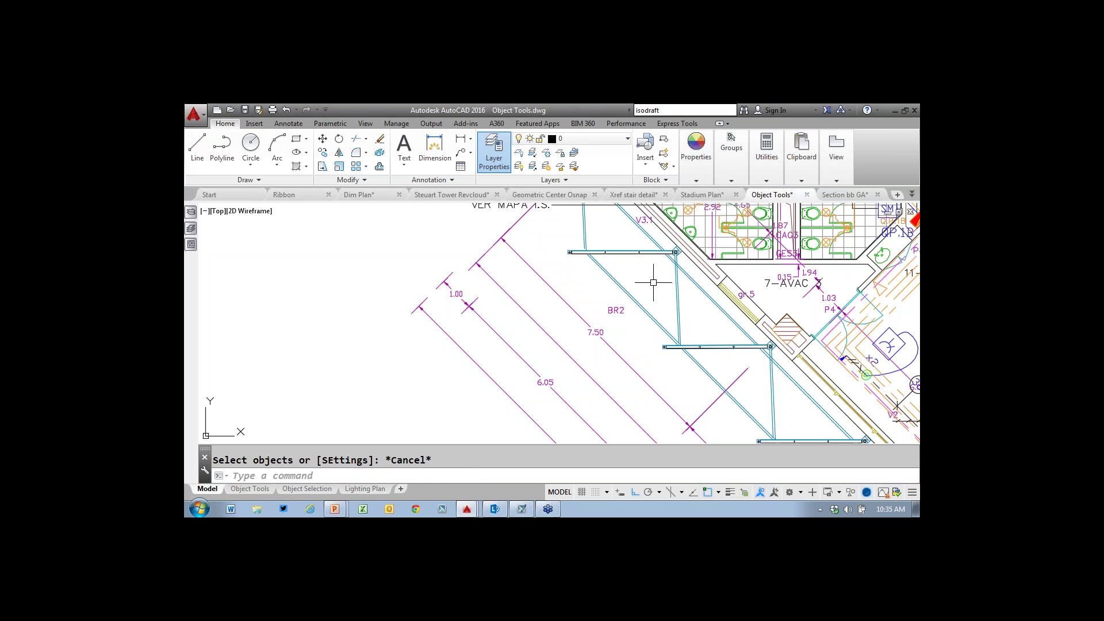
- Turn on selection cycling for picking among the overlapping objects in the restroom area
{"action": "mouse_move", "coordinate": [753, 271]}
{"action": "middle_mouse_down"}
{"action": "mouse_move", "coordinate": [649, 301]}
{"action": "mouse_move", "coordinate": [471, 309]}
{"action": "middle_mouse_up"}
{"action": "scroll", "coordinate": [470, 309], "scroll_direction": "up", "scroll_amount": 5}
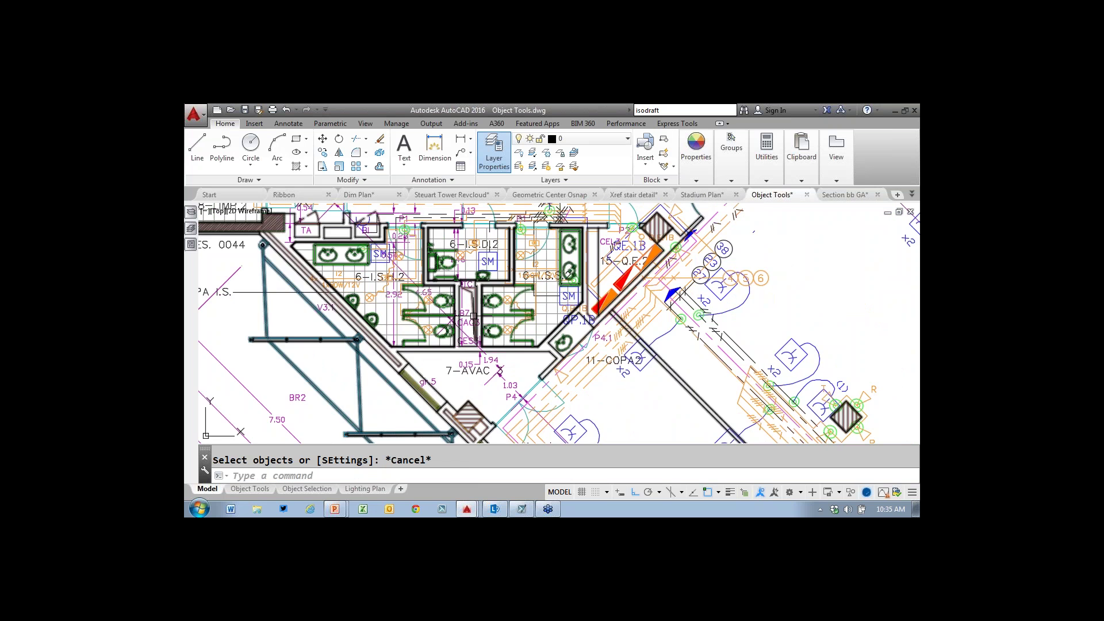
{"action": "scroll", "coordinate": [470, 309], "scroll_direction": "up", "scroll_amount": 2}
{"action": "scroll", "coordinate": [669, 400], "scroll_direction": "up", "scroll_amount": 2}
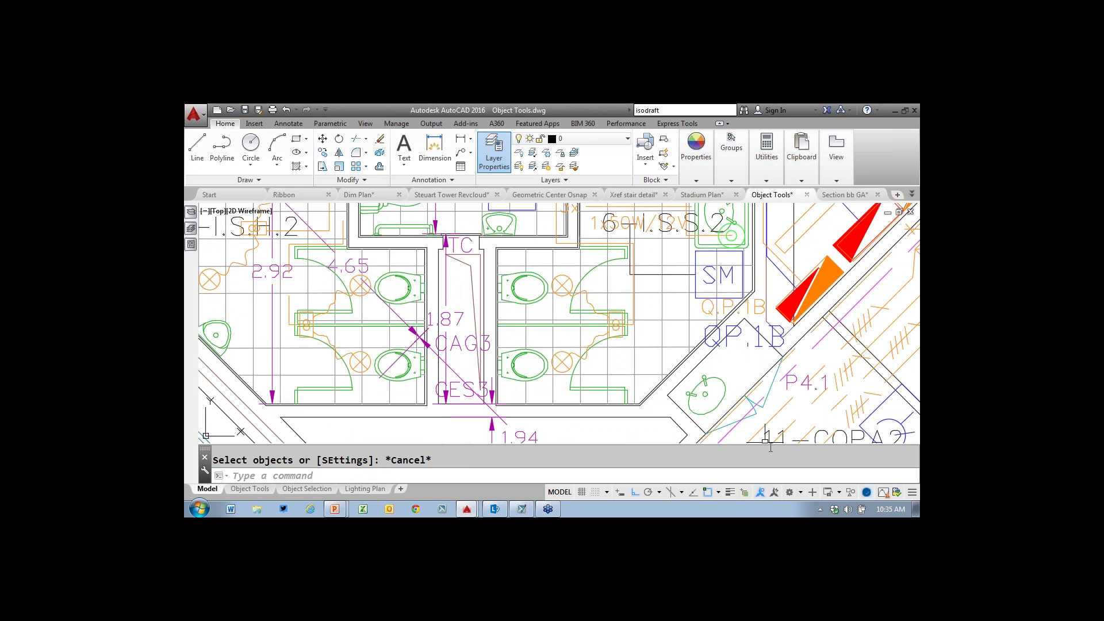
{"action": "left_click", "coordinate": [745, 494]}
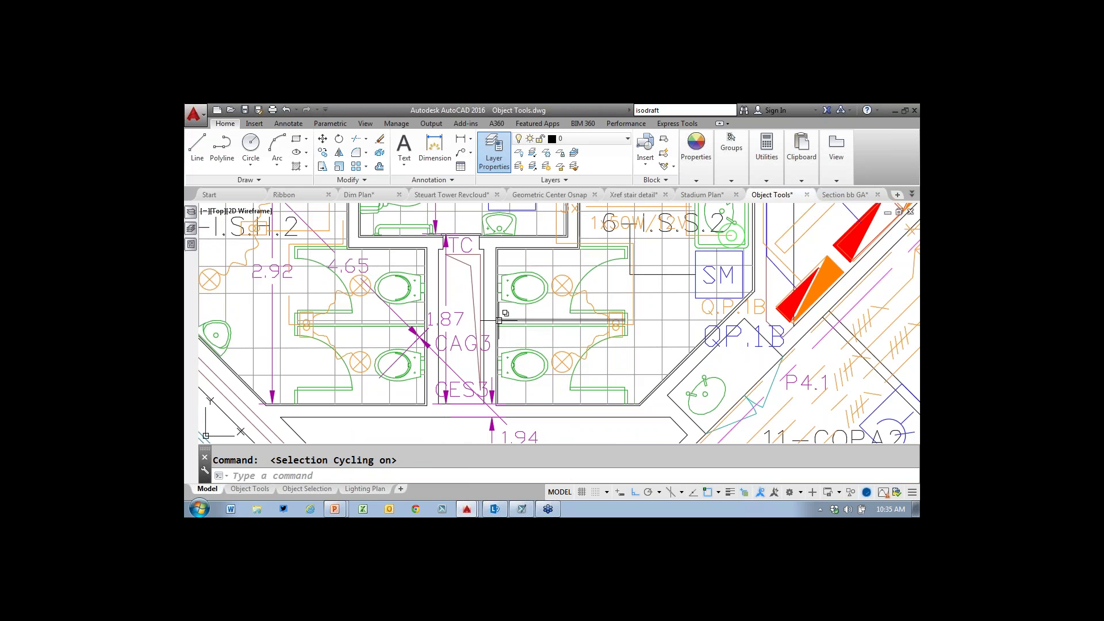
- Single out the P4 double-door block reference from the overlapping objects beside room 8-LIMP.2 using selection cycling, and erase it
{"action": "mouse_move", "coordinate": [498, 319]}
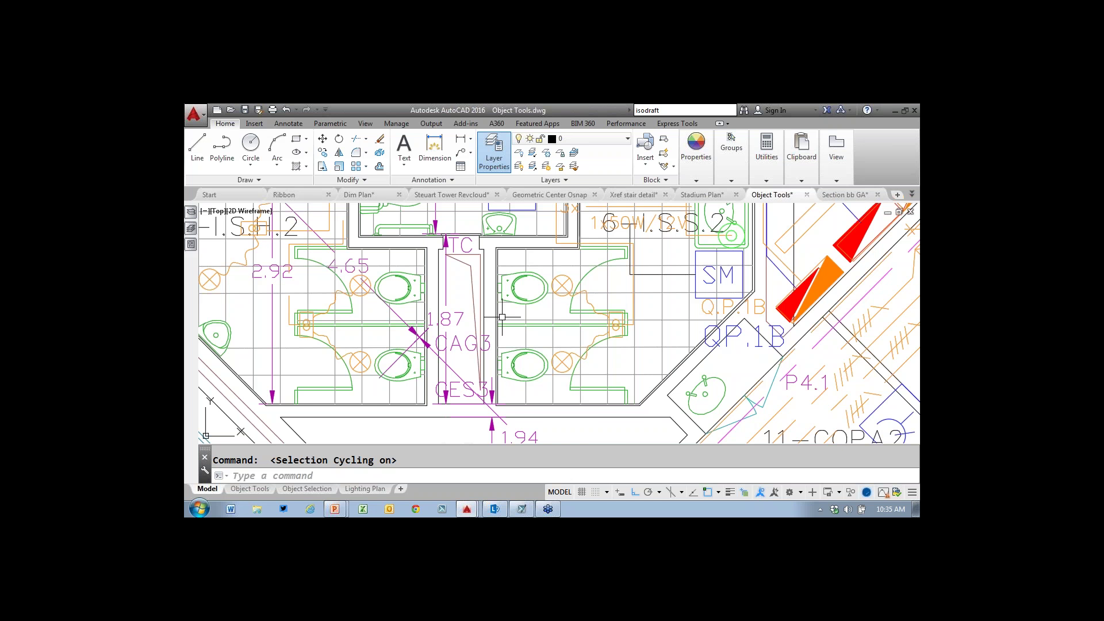
{"action": "scroll", "coordinate": [502, 316], "scroll_direction": "down", "scroll_amount": 2}
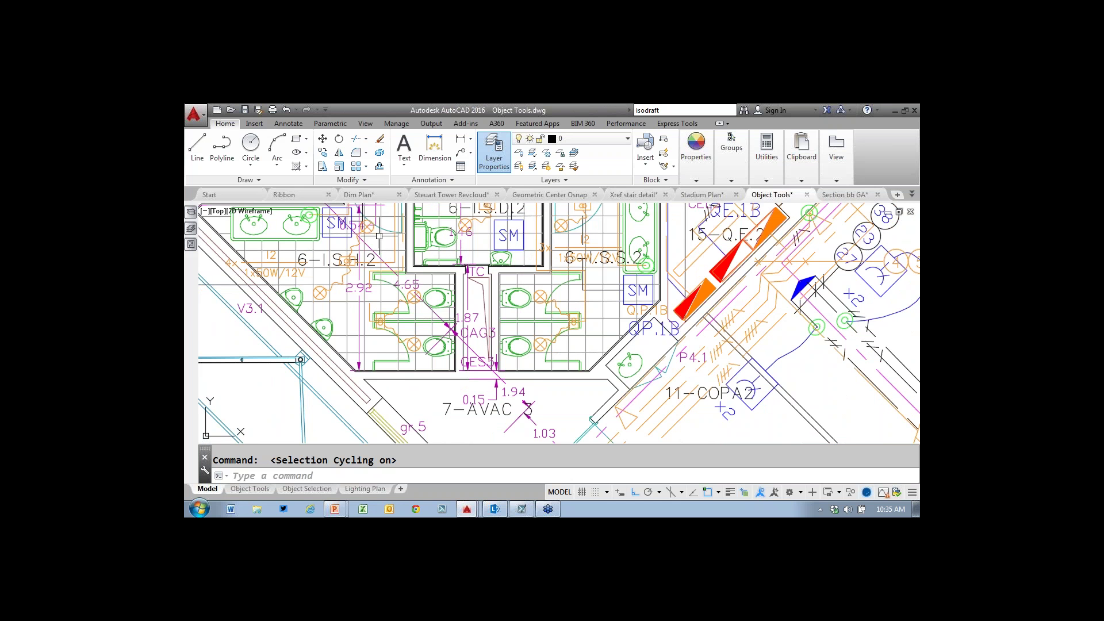
{"action": "middle_click_drag", "start_coordinate": [385, 249], "coordinate": [664, 357]}
{"action": "middle_click_drag", "start_coordinate": [453, 216], "coordinate": [627, 277]}
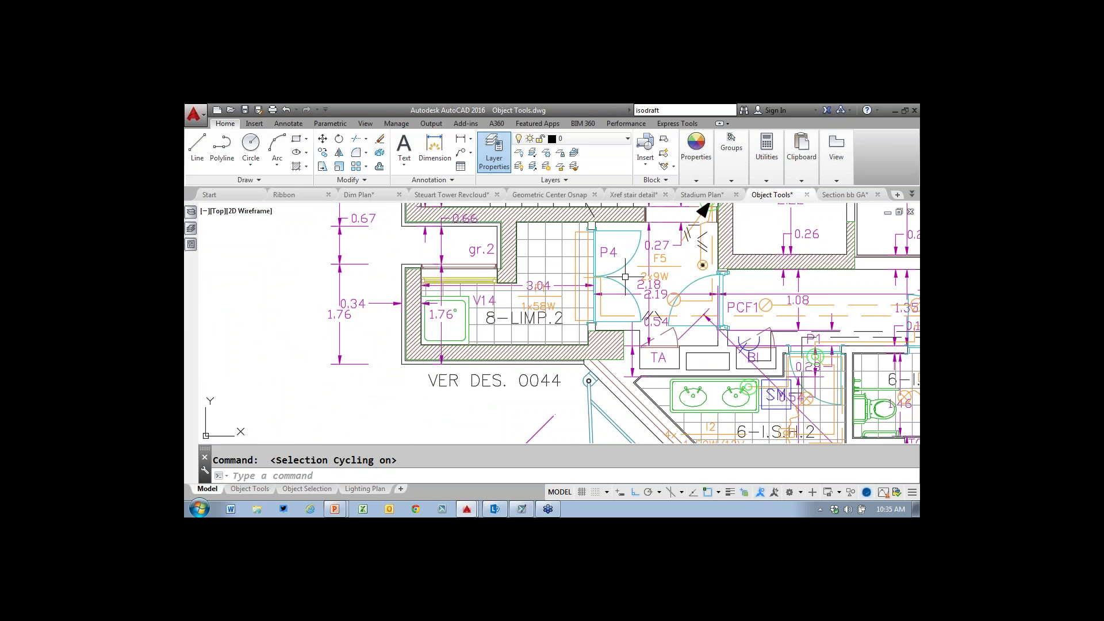
{"action": "scroll", "coordinate": [624, 276], "scroll_direction": "up", "scroll_amount": 2}
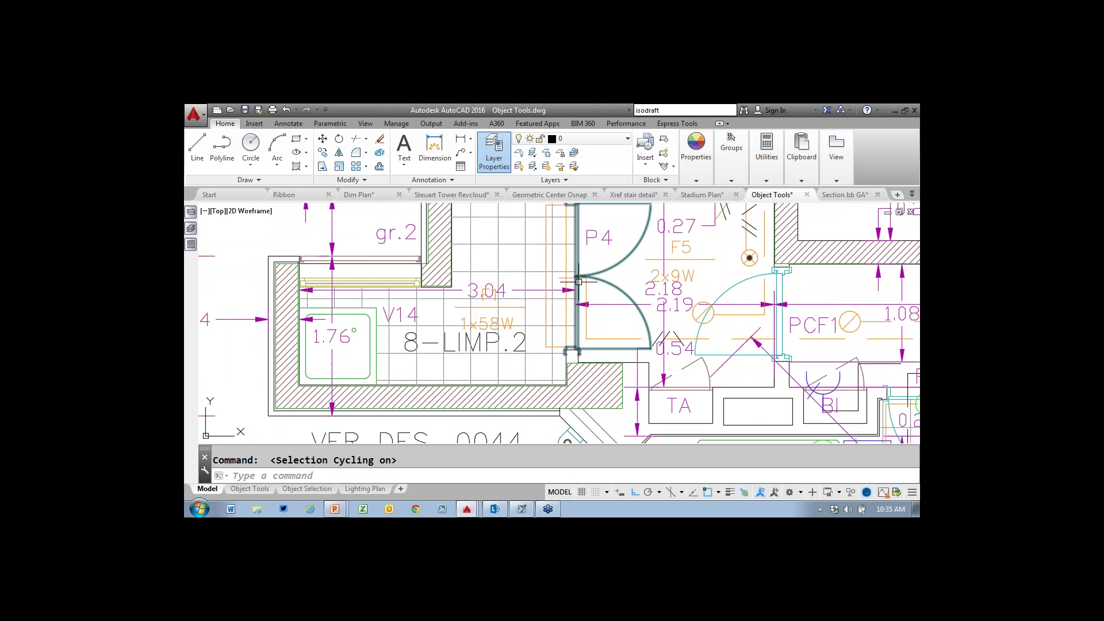
{"action": "scroll", "coordinate": [579, 280], "scroll_direction": "down", "scroll_amount": 4}
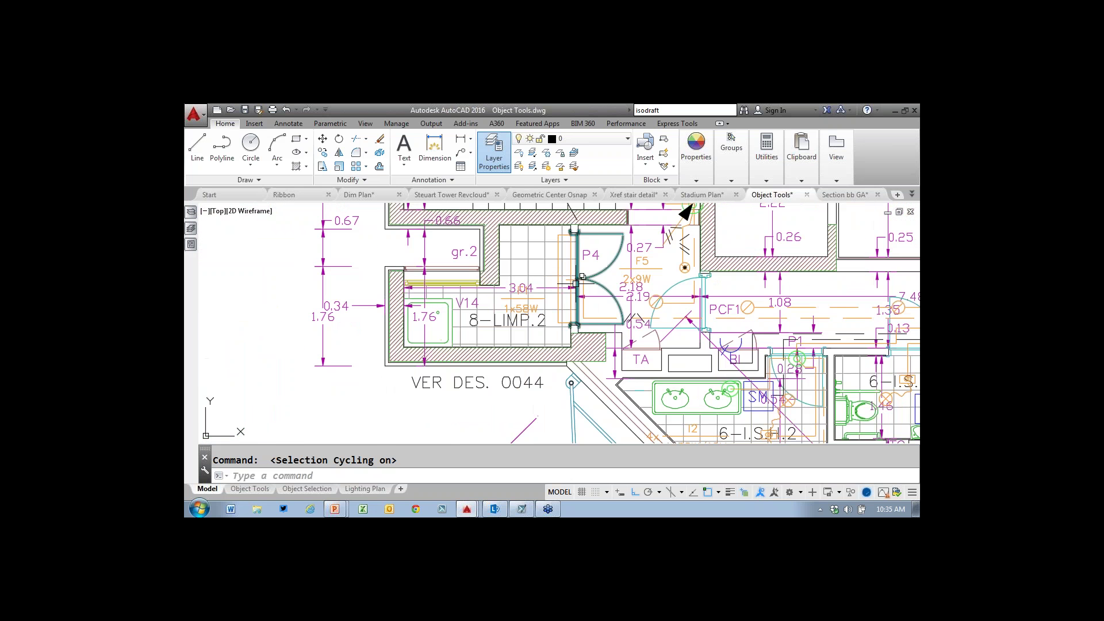
{"action": "left_click", "coordinate": [577, 283]}
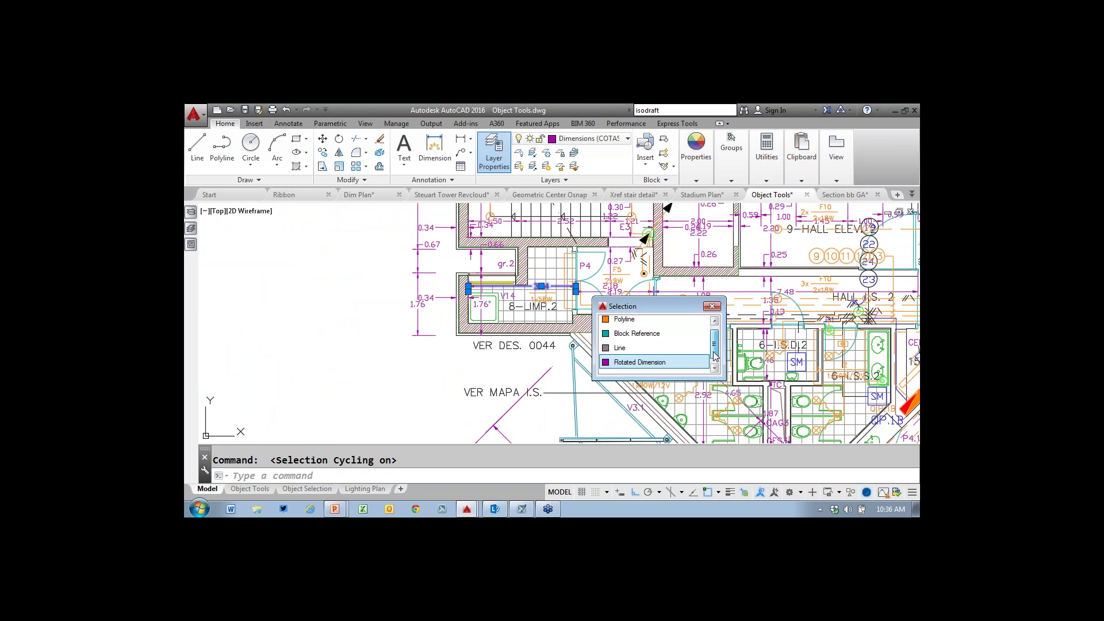
{"action": "left_click", "coordinate": [714, 368]}
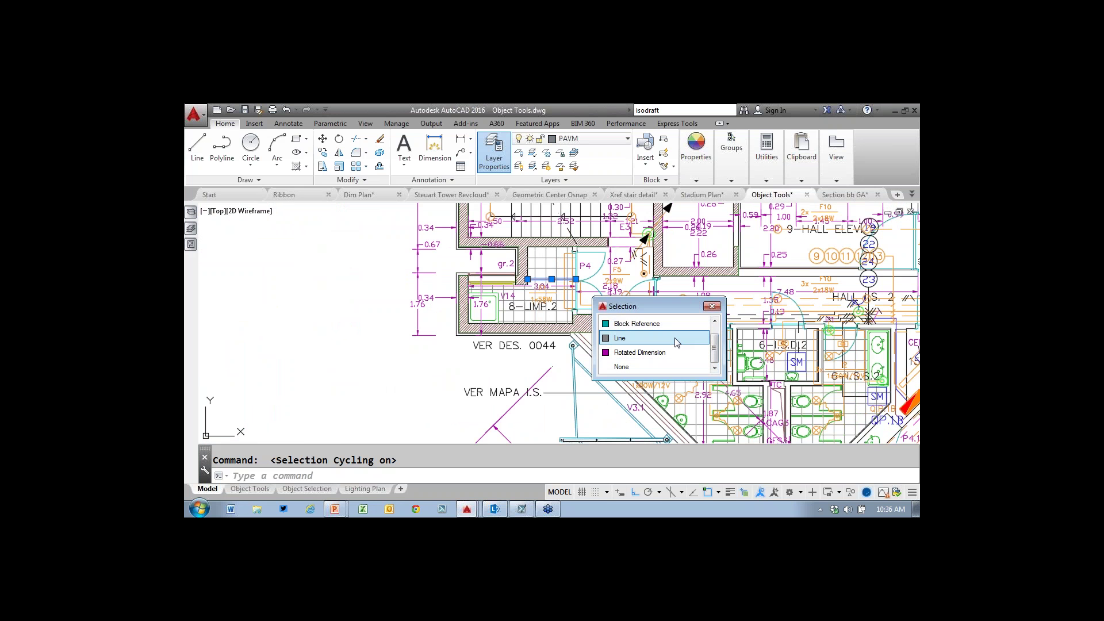
{"action": "left_click", "coordinate": [655, 323]}
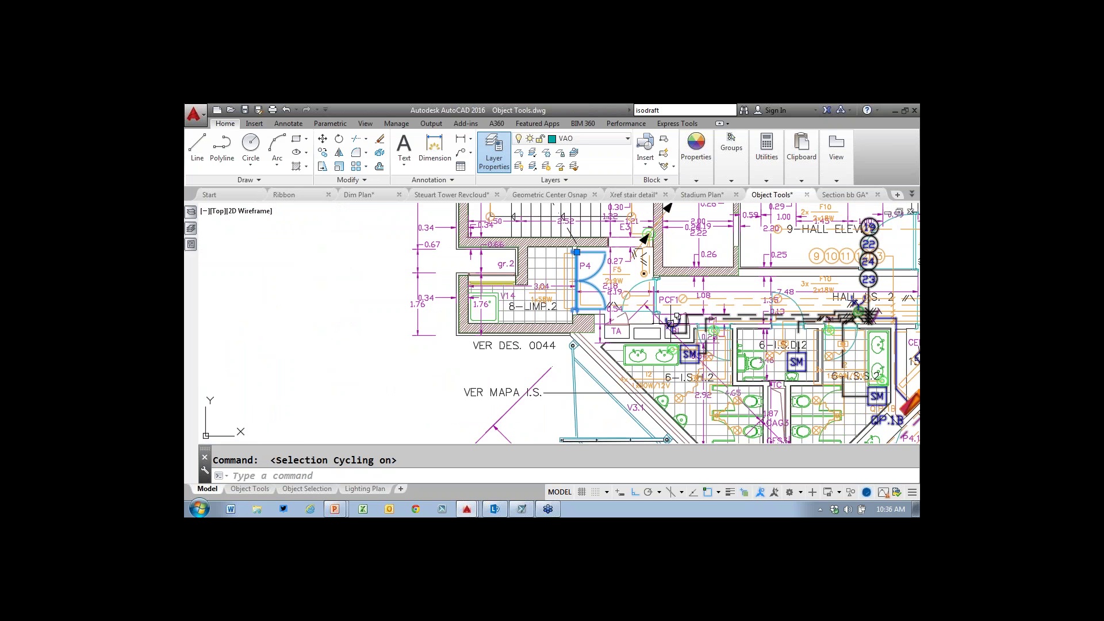
{"action": "key", "text": "Delete"}
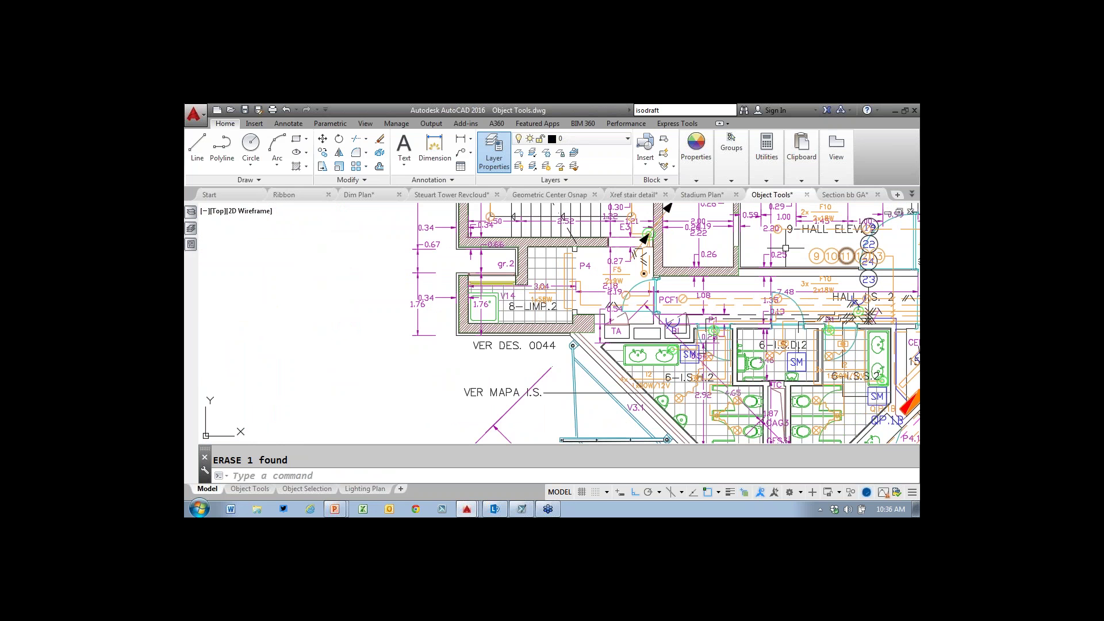
- Turn off selection cycling for picking objects in the floor plan
{"action": "middle_click_drag", "start_coordinate": [793, 242], "coordinate": [632, 284]}
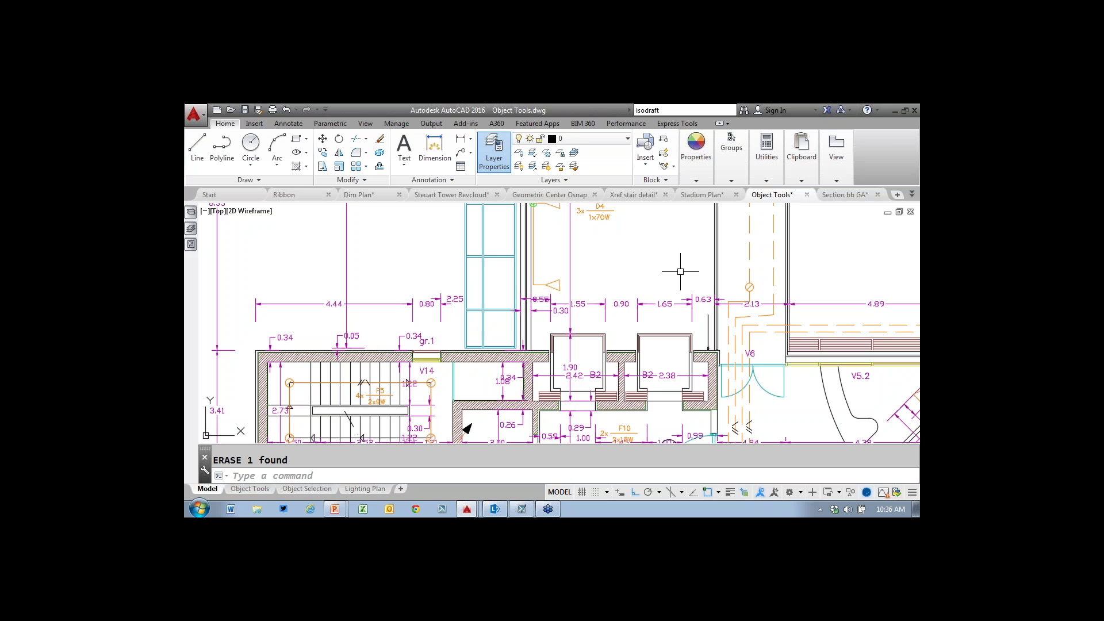
{"action": "left_click", "coordinate": [749, 494]}
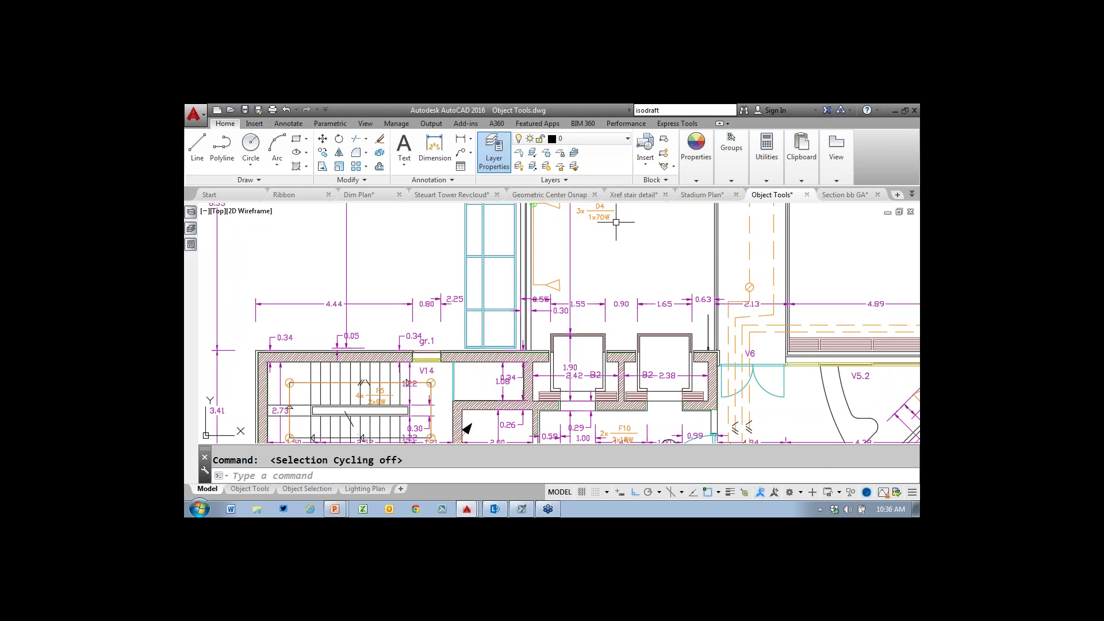
{"action": "middle_click_drag", "start_coordinate": [616, 227], "coordinate": [654, 443]}
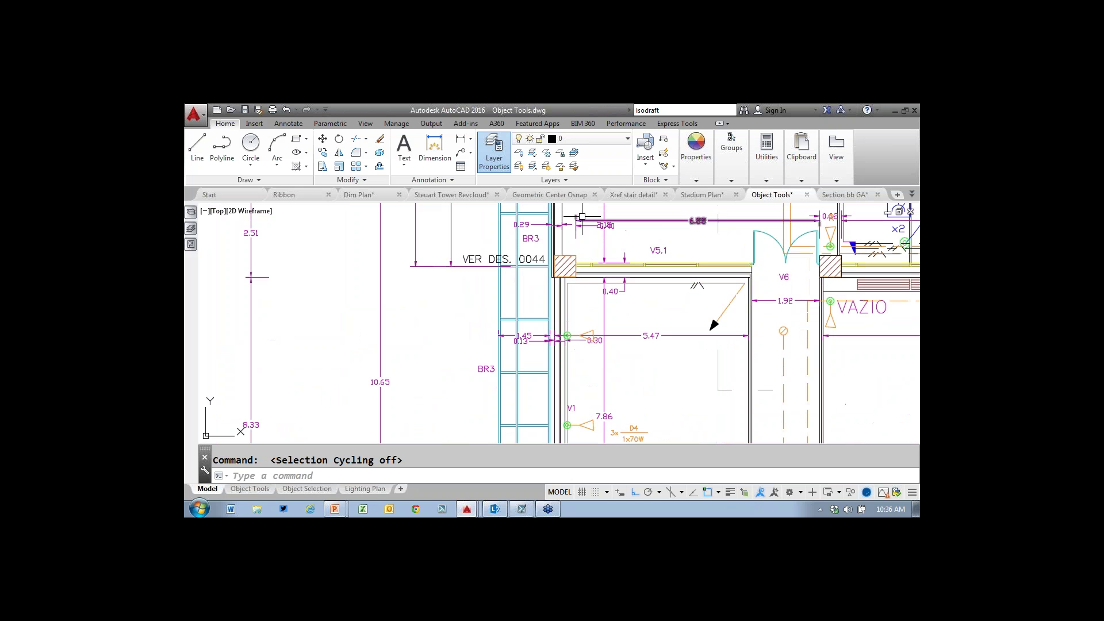
{"action": "mouse_move", "coordinate": [653, 227]}
{"action": "middle_mouse_down"}
{"action": "mouse_move", "coordinate": [485, 324]}
{"action": "mouse_move", "coordinate": [472, 301]}
{"action": "mouse_move", "coordinate": [539, 317]}
{"action": "middle_mouse_up"}
{"action": "scroll", "coordinate": [484, 324], "scroll_direction": "down", "scroll_amount": 2}
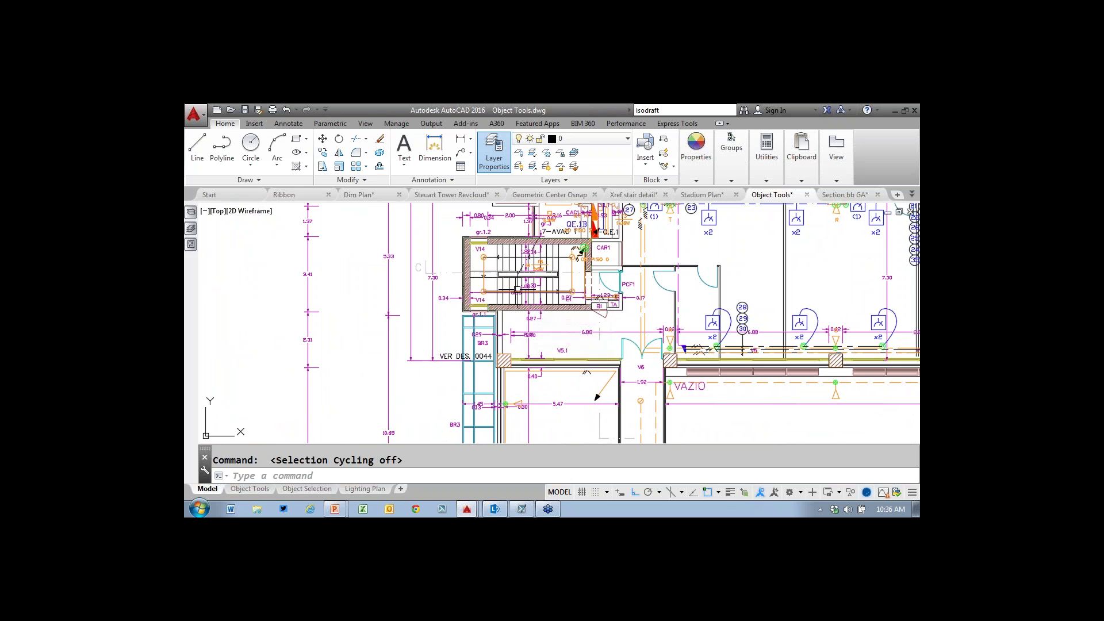
- Isolate the objects of the stairwell, including its walls, steps and adjacent door area, in the Object Tools plan
{"action": "mouse_move", "coordinate": [518, 290]}
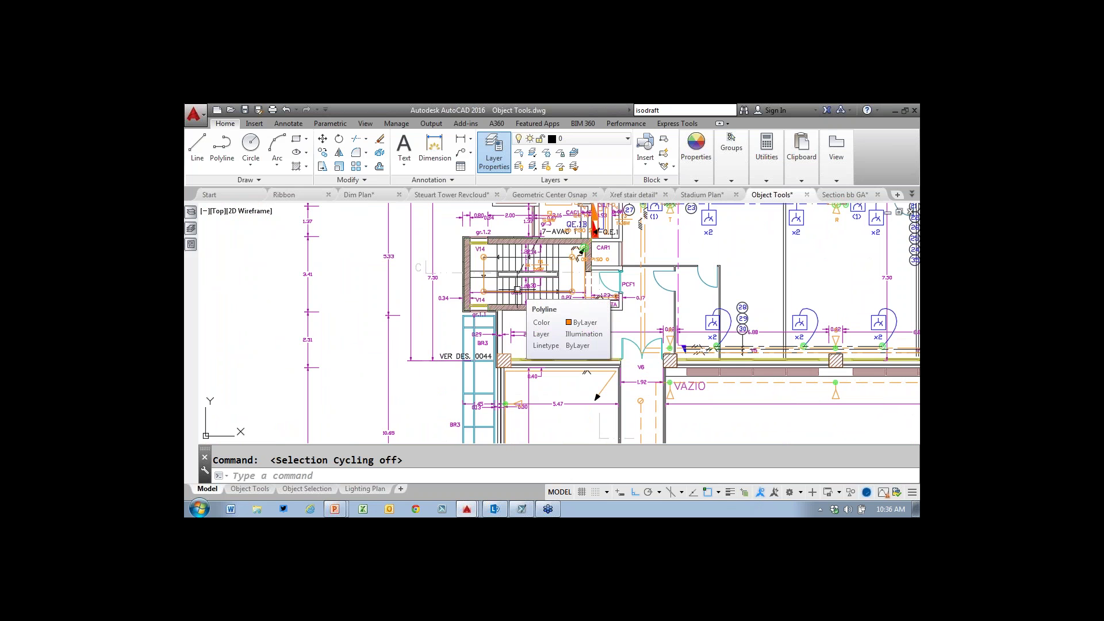
{"action": "left_click", "coordinate": [445, 224]}
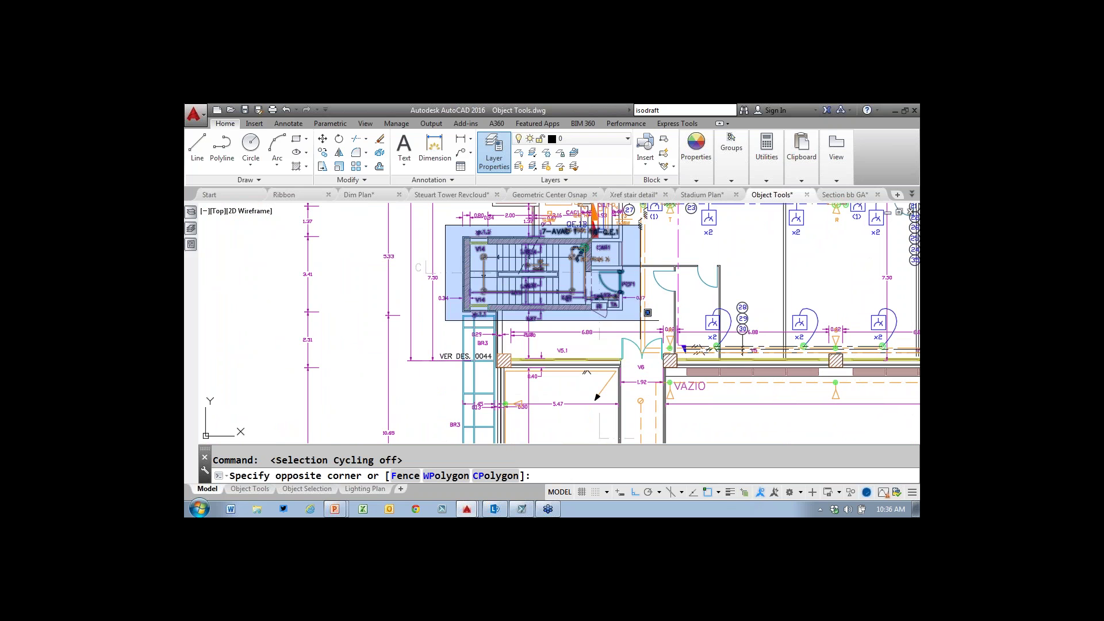
{"action": "left_click", "coordinate": [636, 324]}
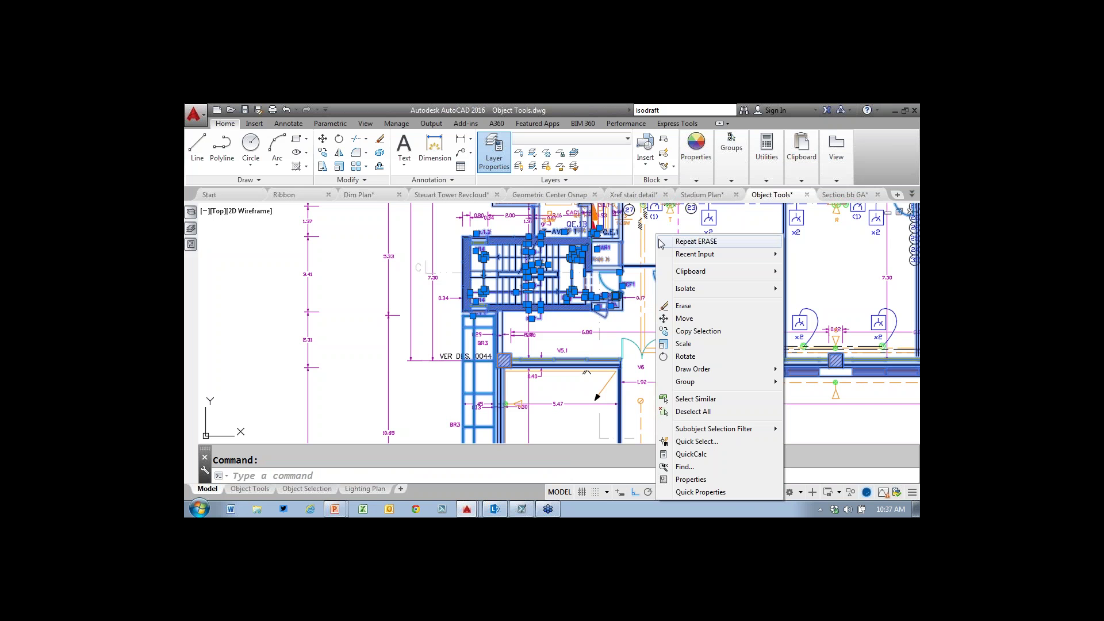
{"action": "mouse_move", "coordinate": [708, 288]}
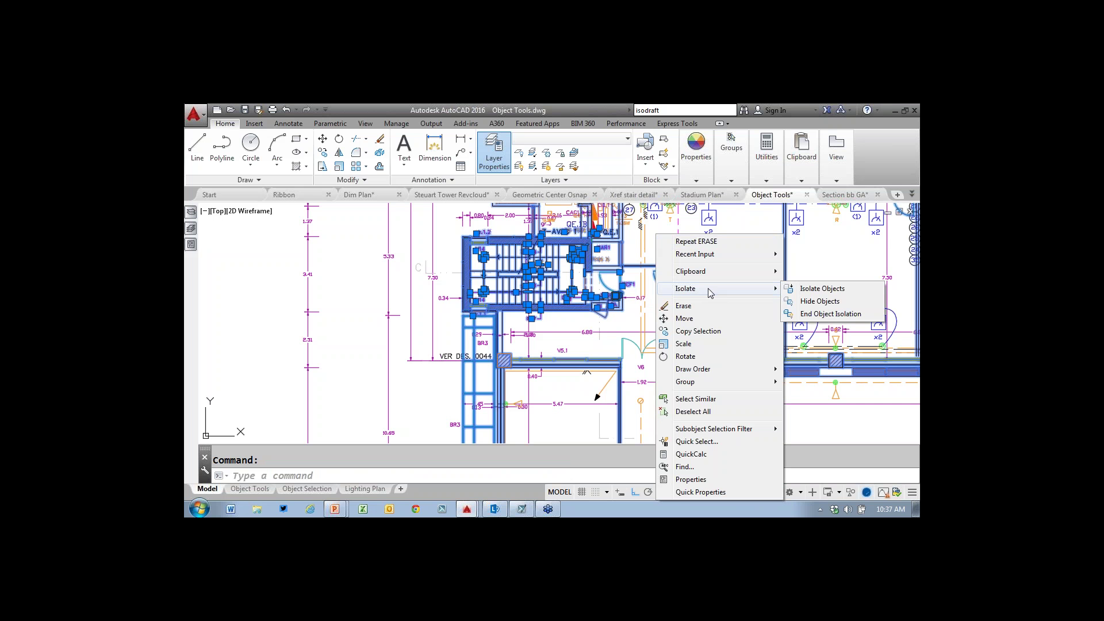
{"action": "left_click", "coordinate": [829, 292]}
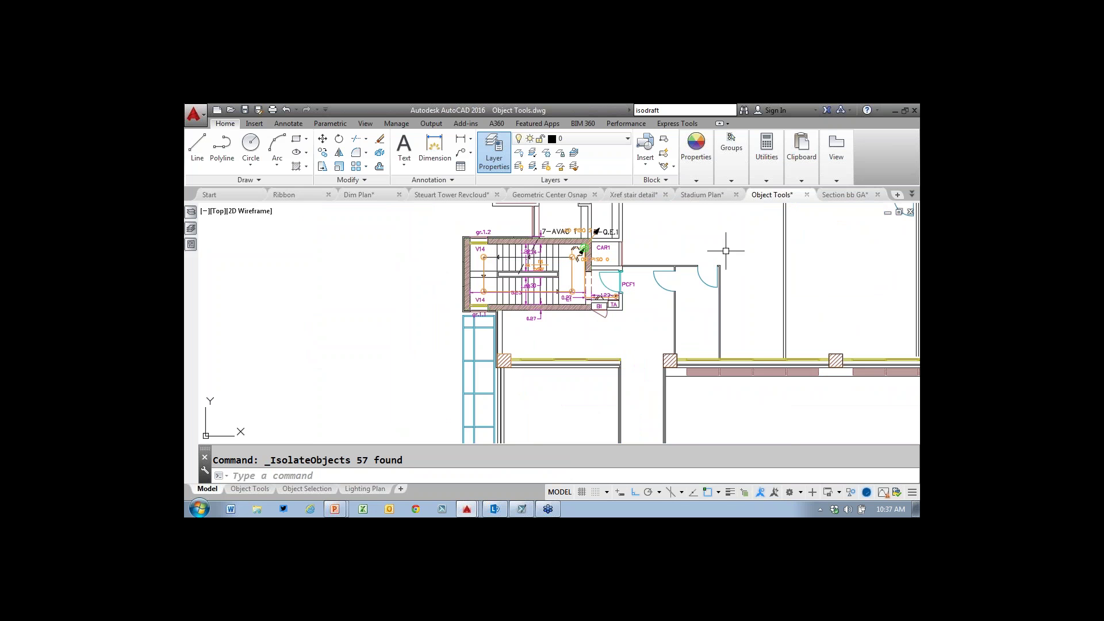
- Hide the 5.23 dimension and the two vertical dimensions with overlapping text on the lower stair flight
{"action": "scroll", "coordinate": [521, 282], "scroll_direction": "up", "scroll_amount": 6}
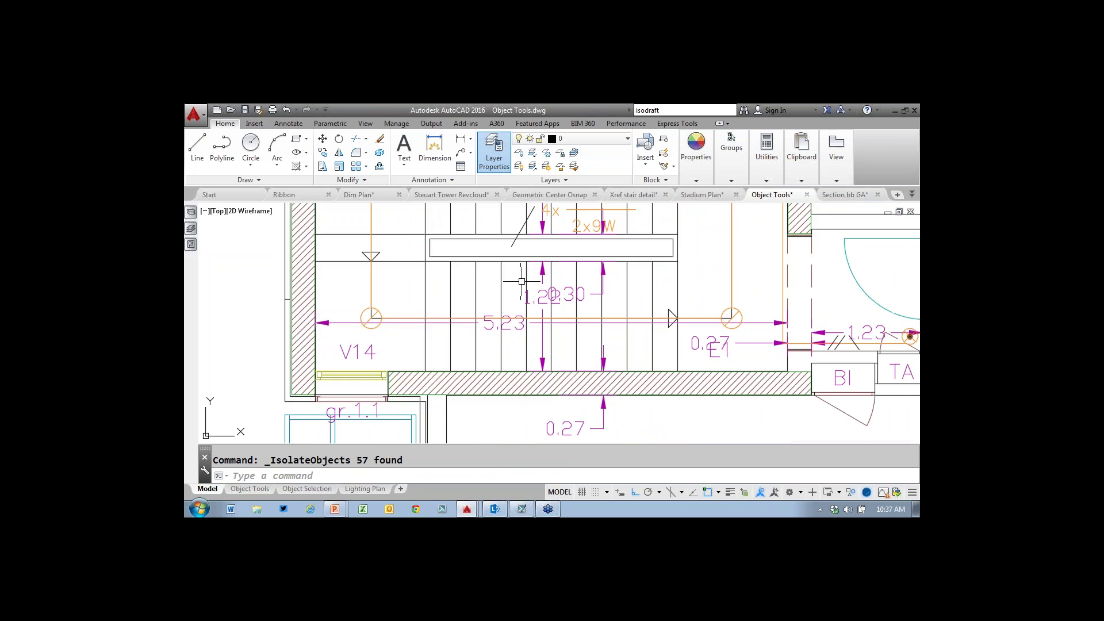
{"action": "left_click", "coordinate": [565, 294]}
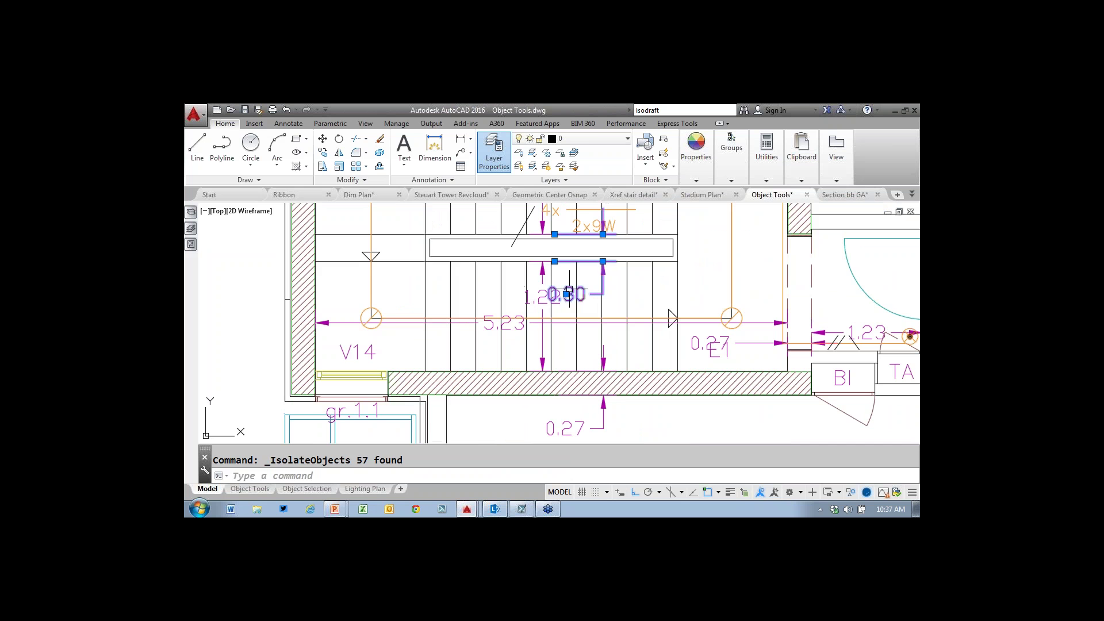
{"action": "left_click", "coordinate": [536, 294]}
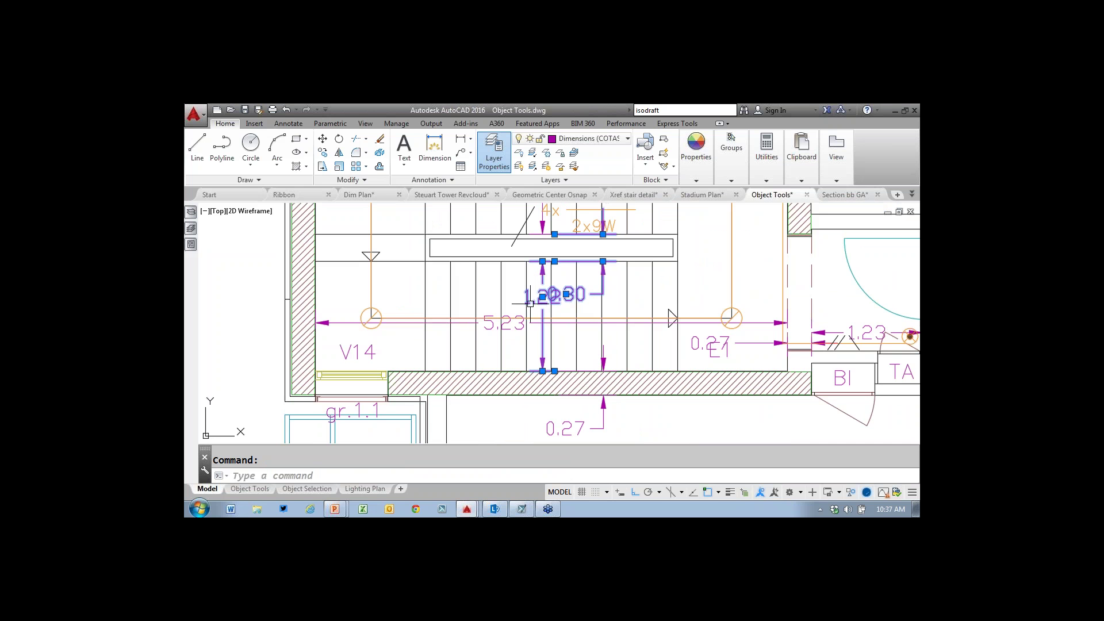
{"action": "left_click", "coordinate": [505, 332]}
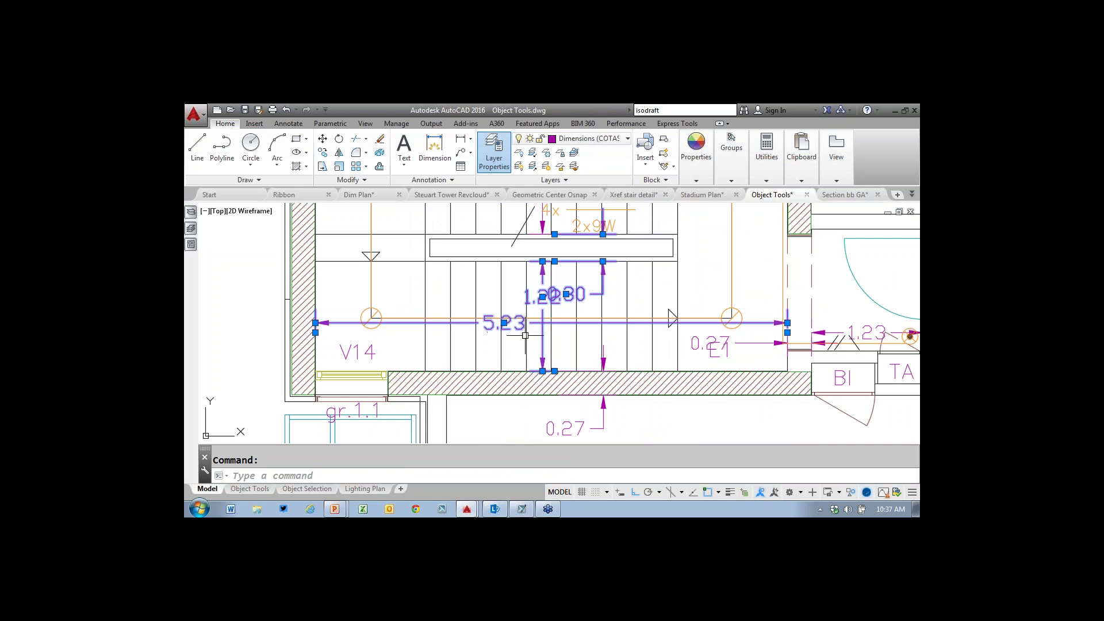
{"action": "right_click", "coordinate": [728, 234]}
{"action": "mouse_move", "coordinate": [779, 289]}
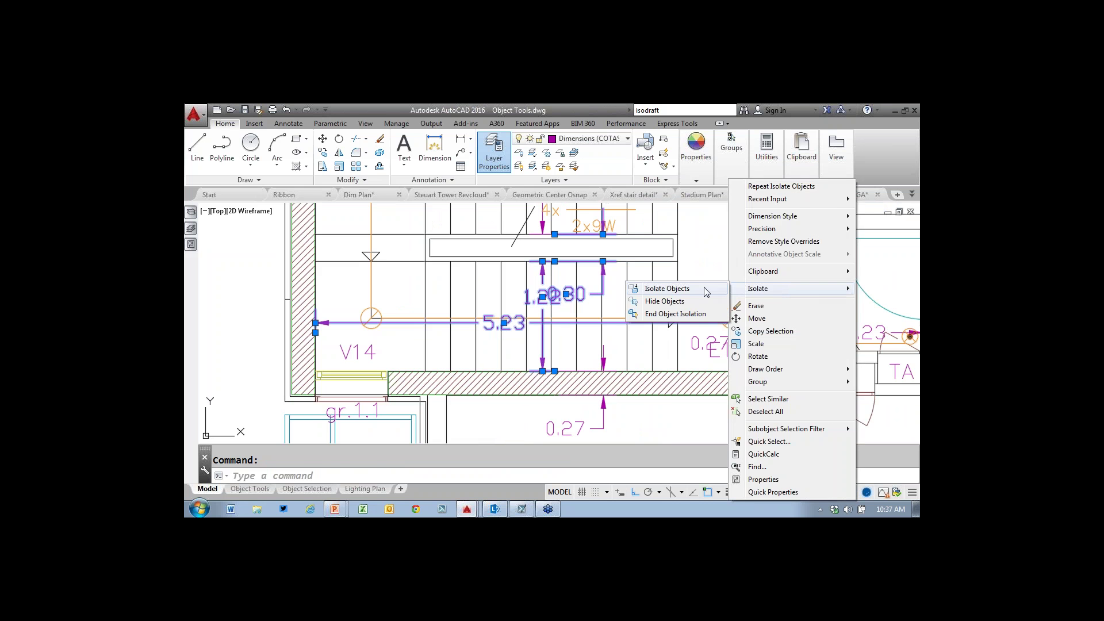
{"action": "left_click", "coordinate": [694, 304]}
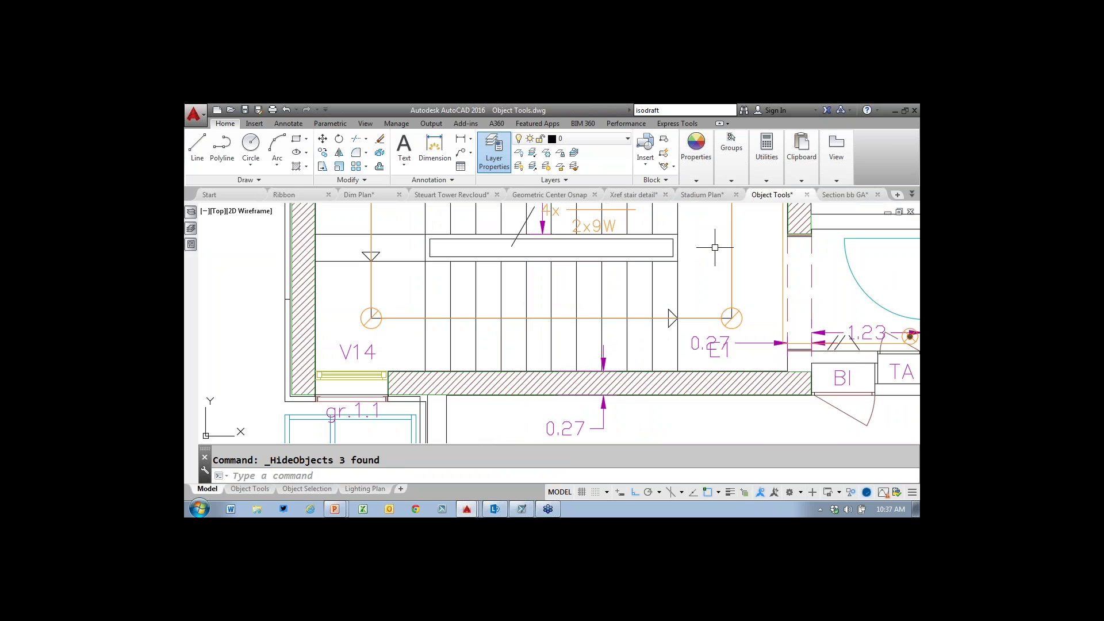
- End the object isolation so all isolated and hidden objects of the plan are restored
{"action": "scroll", "coordinate": [661, 265], "scroll_direction": "down", "scroll_amount": 5}
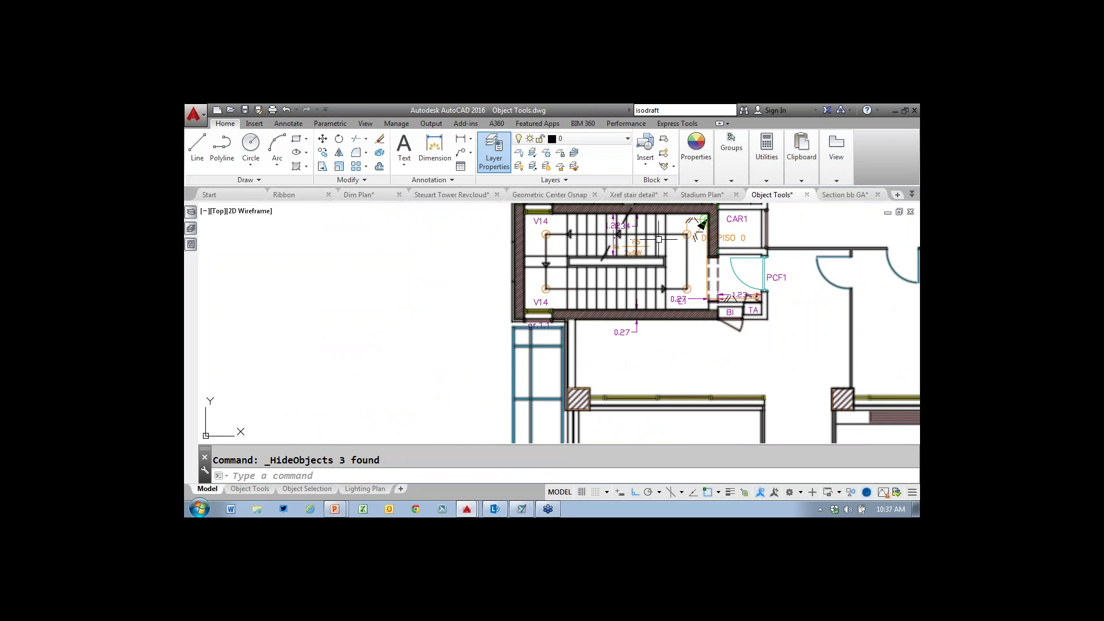
{"action": "mouse_move", "coordinate": [665, 251]}
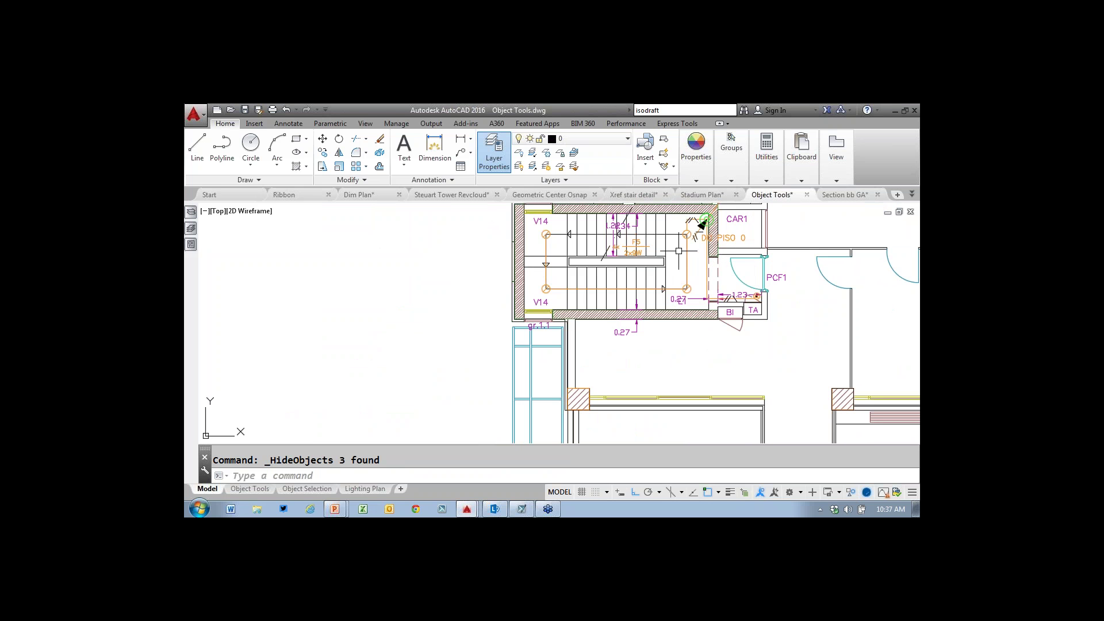
{"action": "right_click", "coordinate": [462, 235]}
{"action": "mouse_move", "coordinate": [511, 290]}
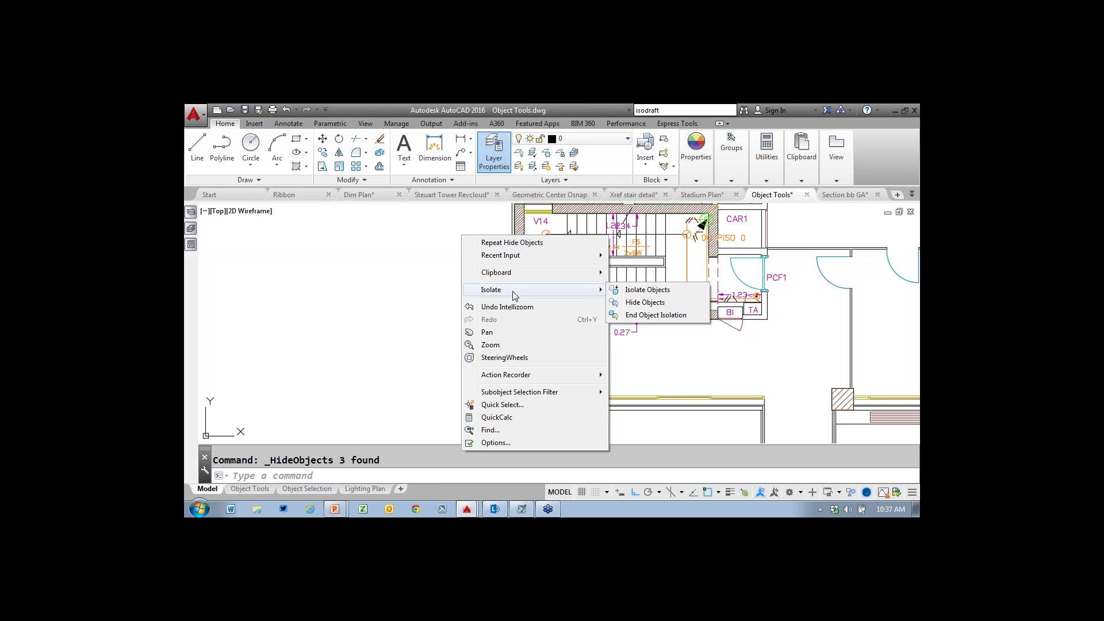
{"action": "left_click", "coordinate": [658, 316]}
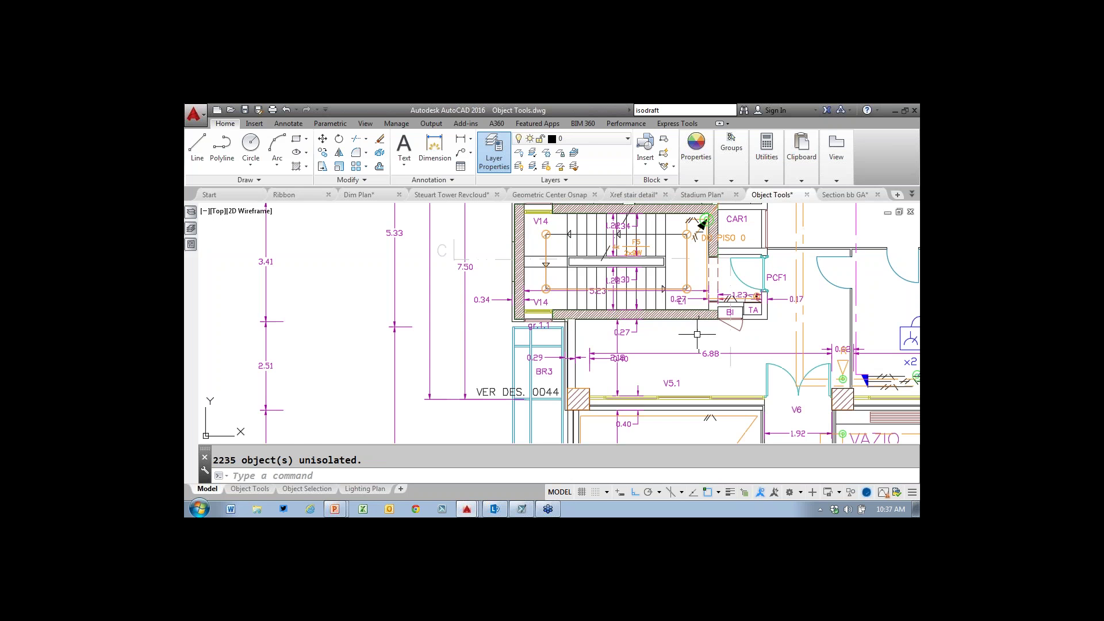
{"action": "scroll", "coordinate": [680, 327], "scroll_direction": "down", "scroll_amount": 3}
{"action": "scroll", "coordinate": [680, 327], "scroll_direction": "up", "scroll_amount": 1}
{"action": "scroll", "coordinate": [680, 327], "scroll_direction": "up", "scroll_amount": 2}
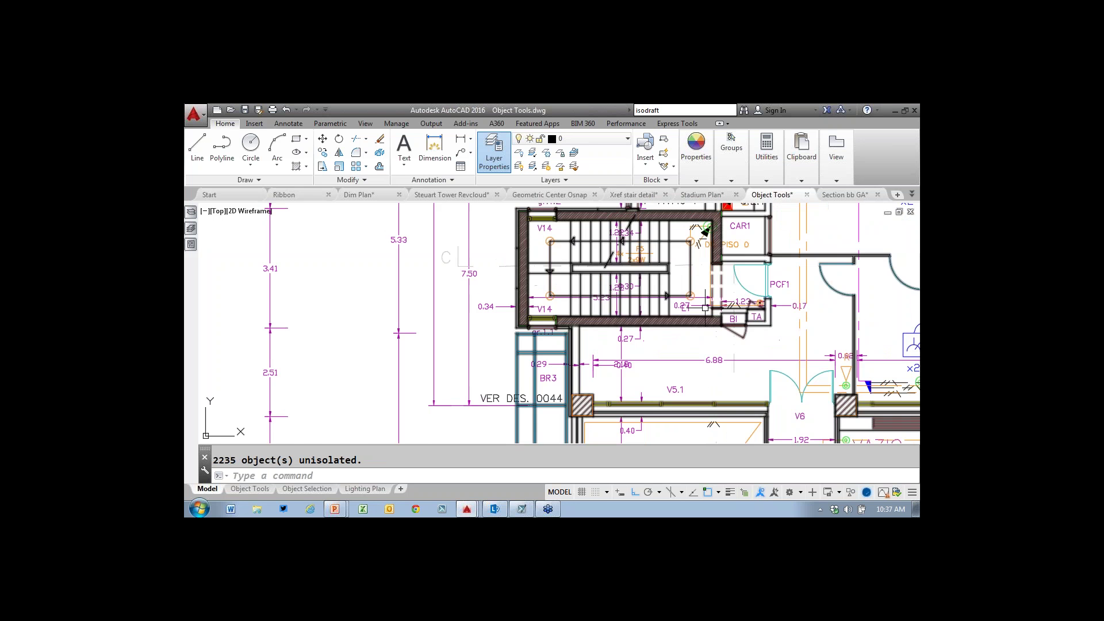
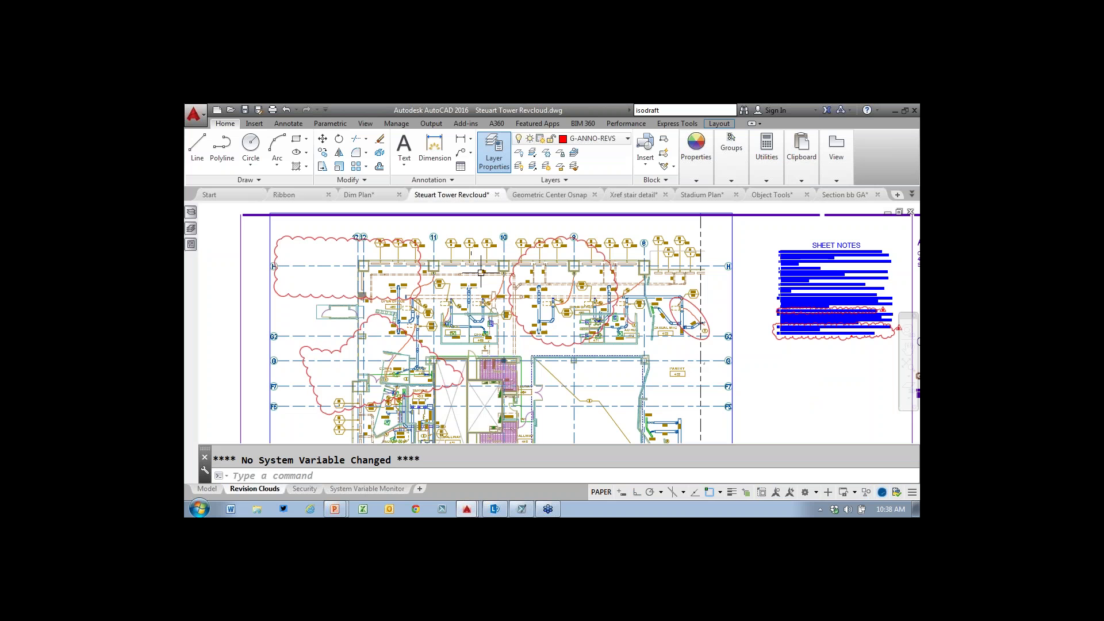
- Switch to the Expo Headquarters Site drawing and dismiss the System Variable Changed notification
{"action": "left_click", "coordinate": [911, 193]}
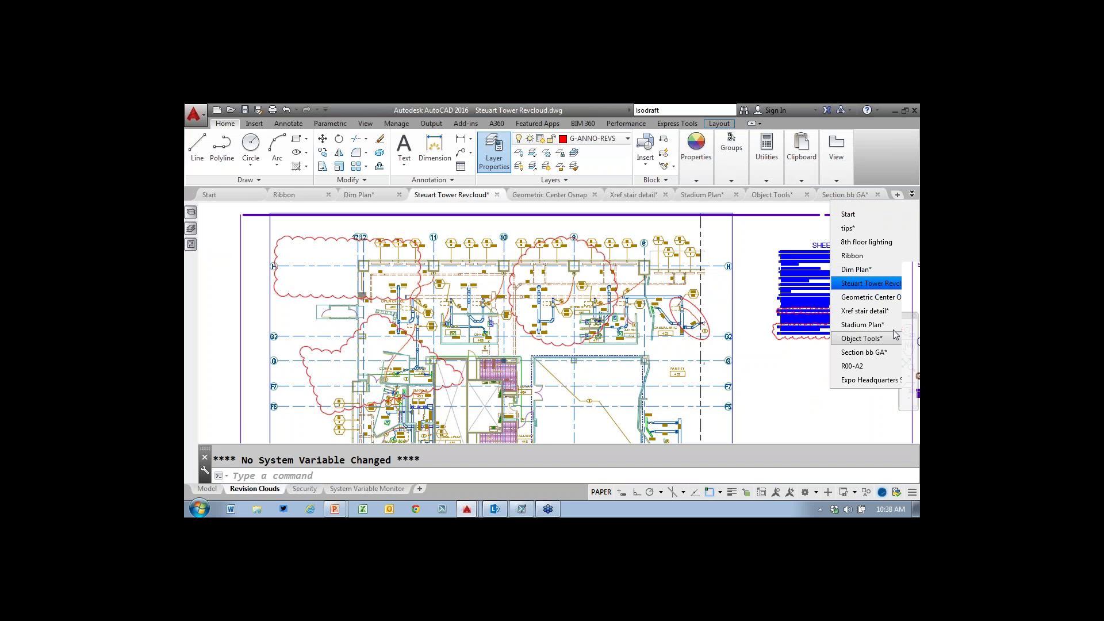
{"action": "mouse_move", "coordinate": [893, 325]}
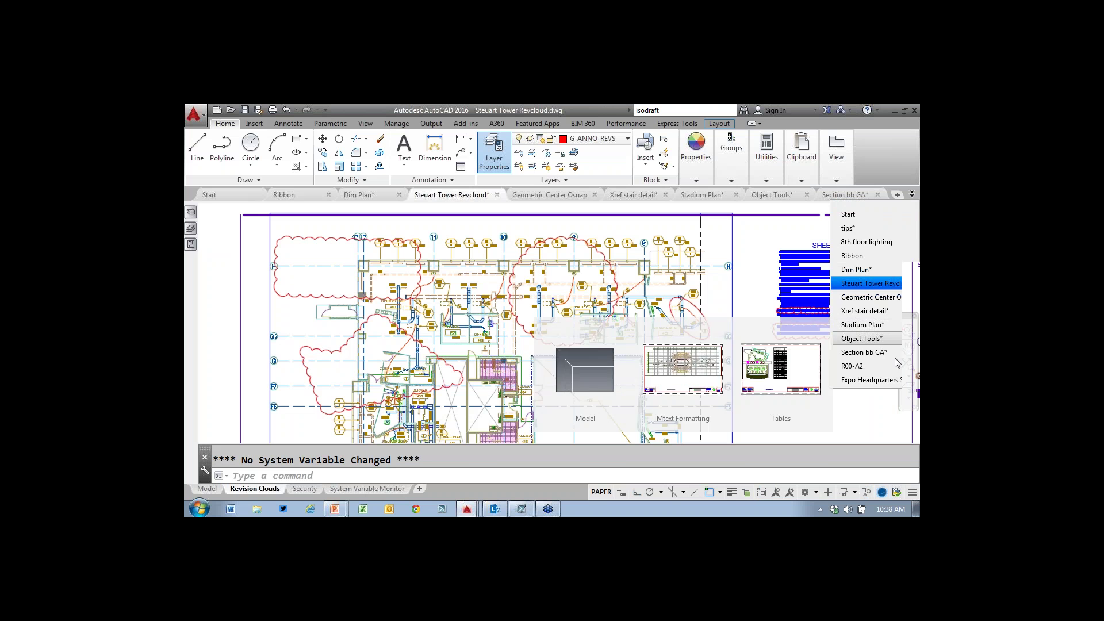
{"action": "left_click", "coordinate": [880, 379]}
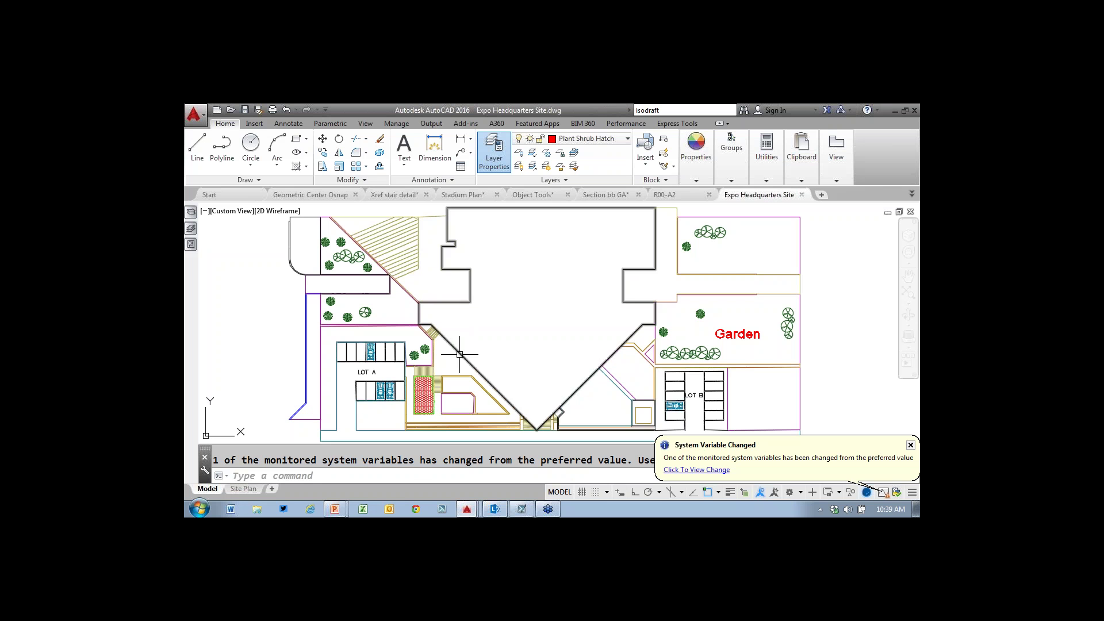
{"action": "left_click", "coordinate": [411, 477]}
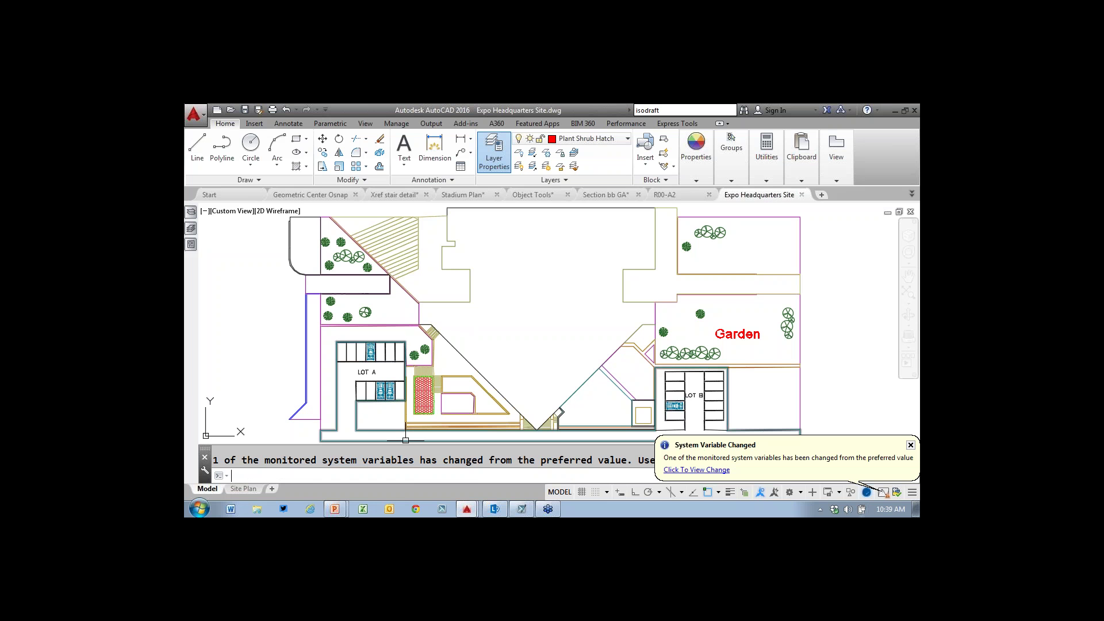
{"action": "left_click", "coordinate": [911, 445]}
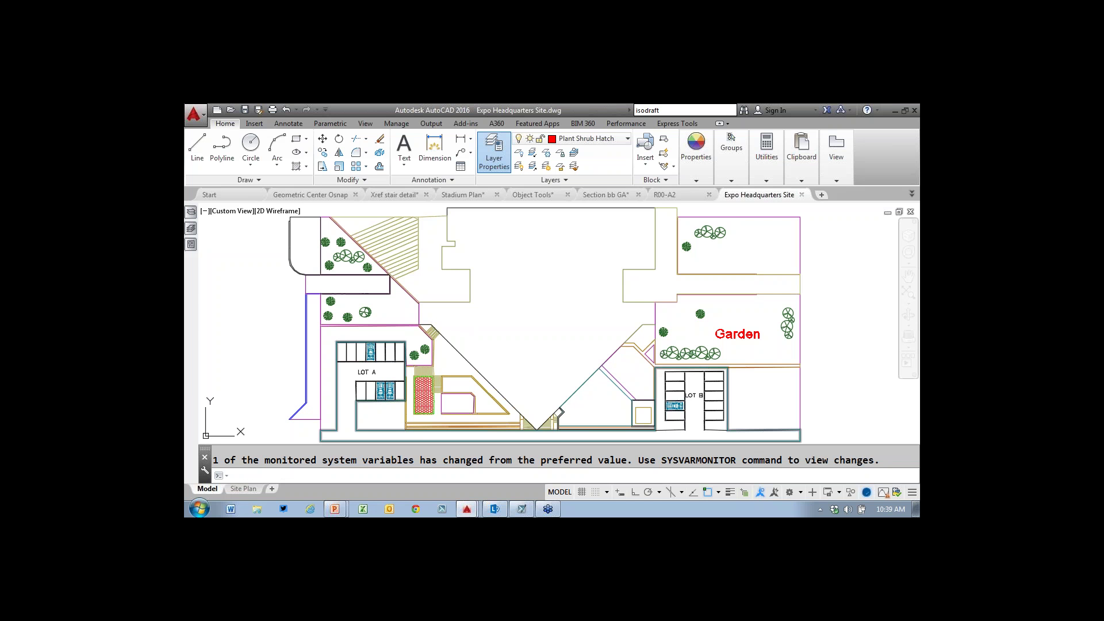
{"action": "type", "text": "alytra"}
{"action": "key", "text": "BackSpace"}
{"action": "key", "text": "BackSpace"}
{"action": "key", "text": "BackSpace"}
{"action": "key", "text": "BackSpace"}
{"action": "key", "text": "BackSpace"}
{"action": "key", "text": "BackSpace"}
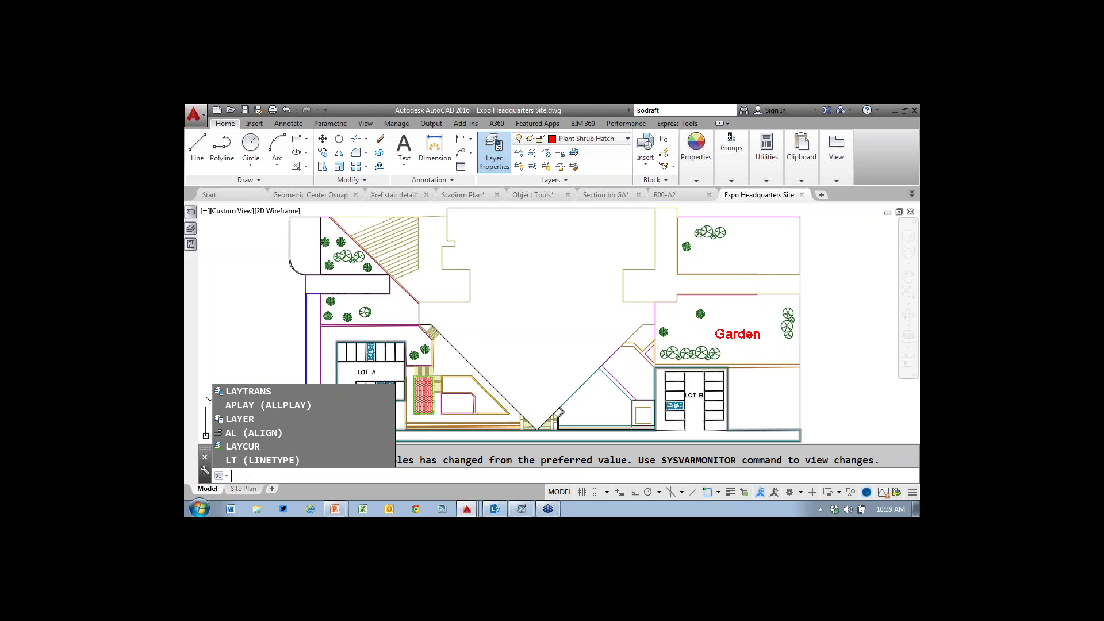
- Start the Layer Translator with LAYTRANS and load the target layers from Ribbon.dwg
{"action": "type", "text": "laytrans"}
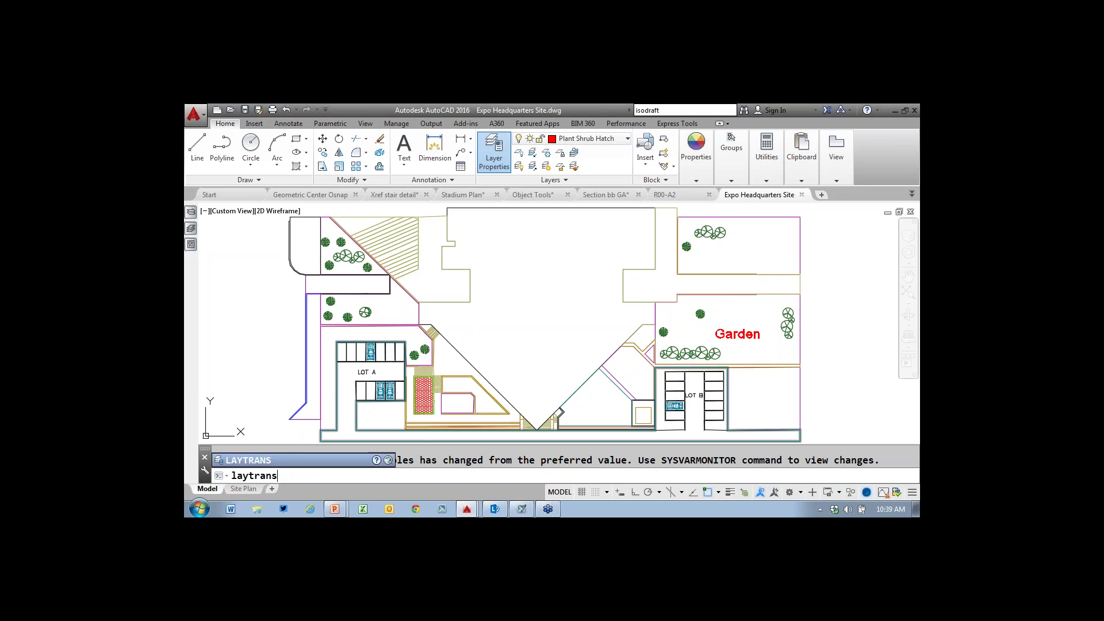
{"action": "key", "text": "Return"}
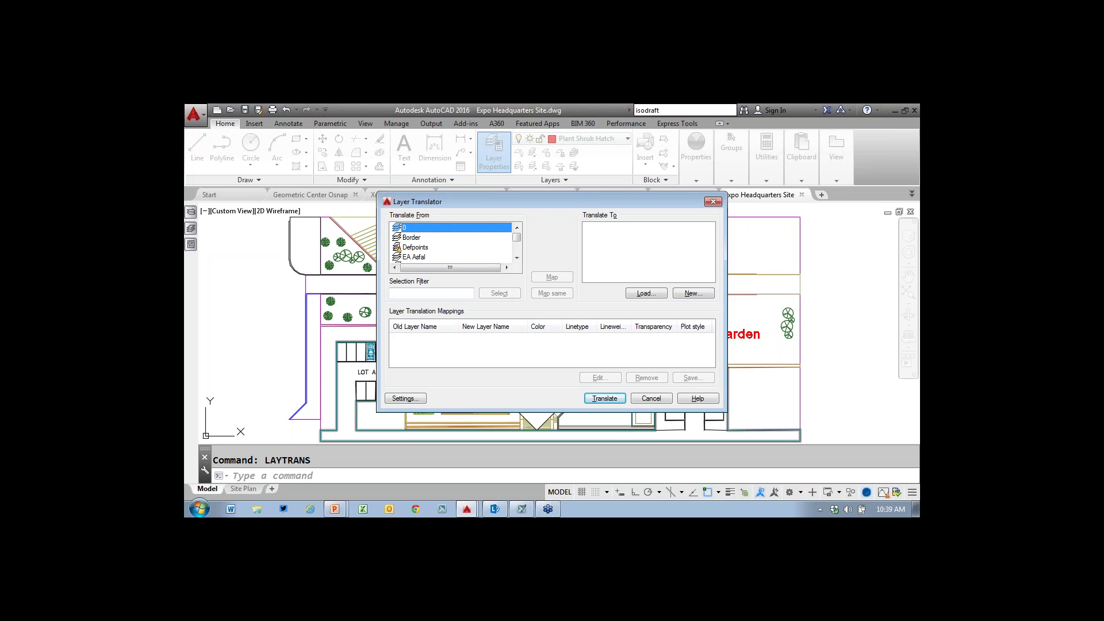
{"action": "left_click", "coordinate": [655, 296]}
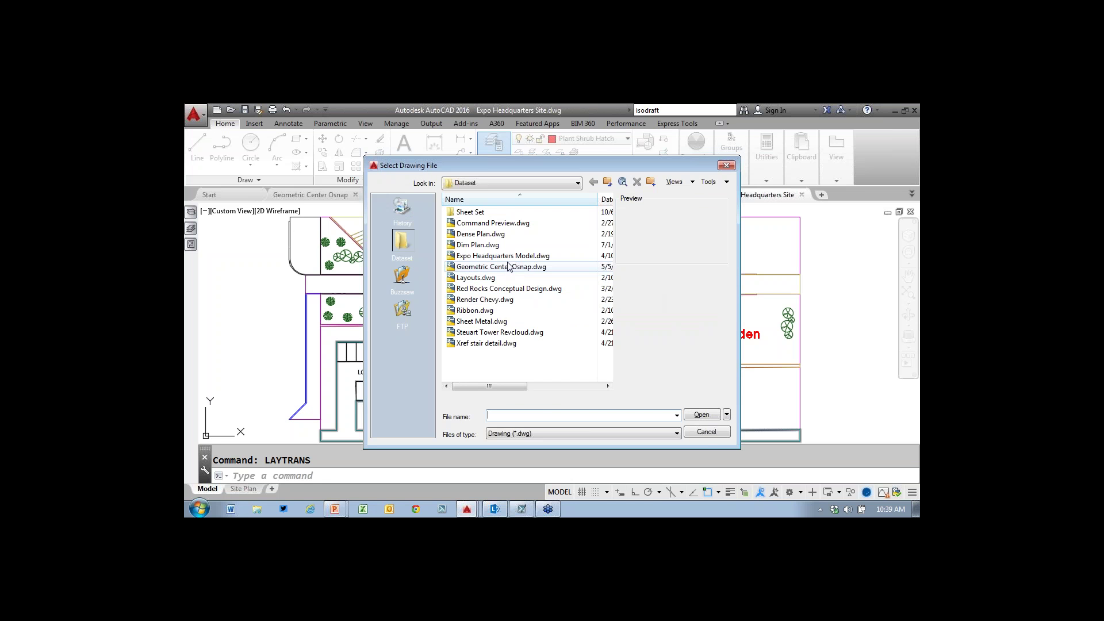
{"action": "left_click", "coordinate": [495, 256]}
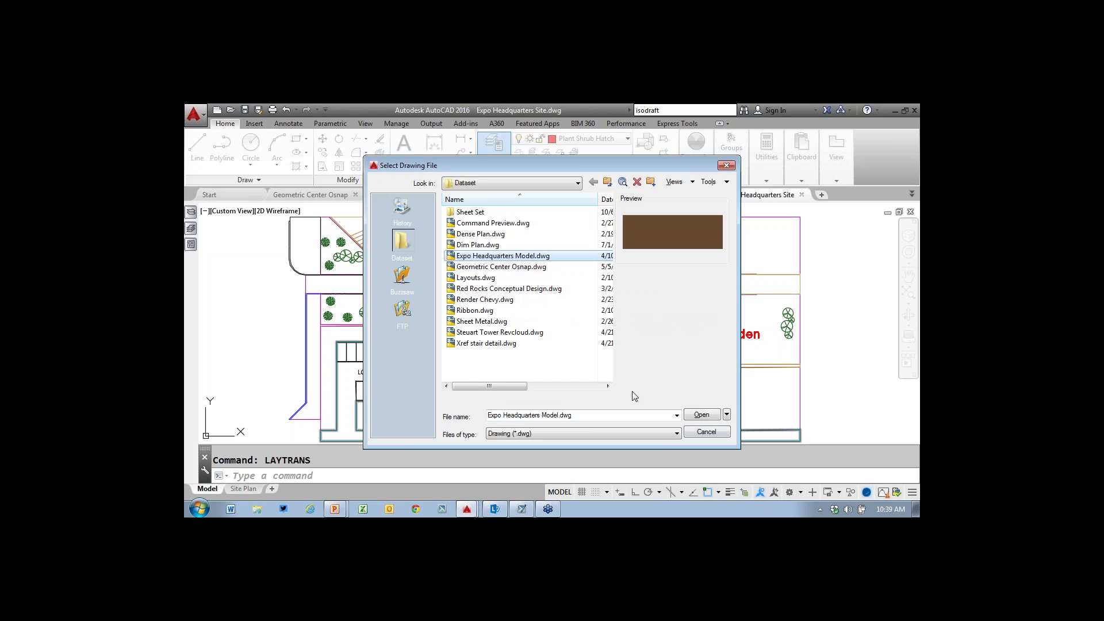
{"action": "left_click", "coordinate": [488, 310]}
{"action": "left_click", "coordinate": [701, 415]}
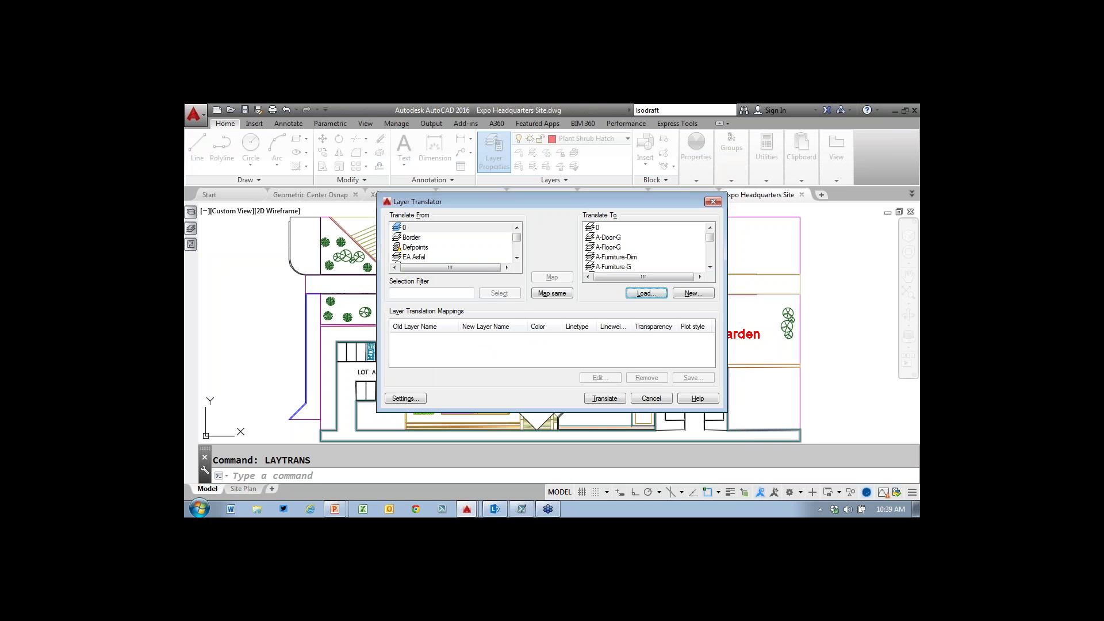
- Map the EA Asfal layer to the A-Floor-G layer in the Layer Translator
{"action": "left_click", "coordinate": [517, 257]}
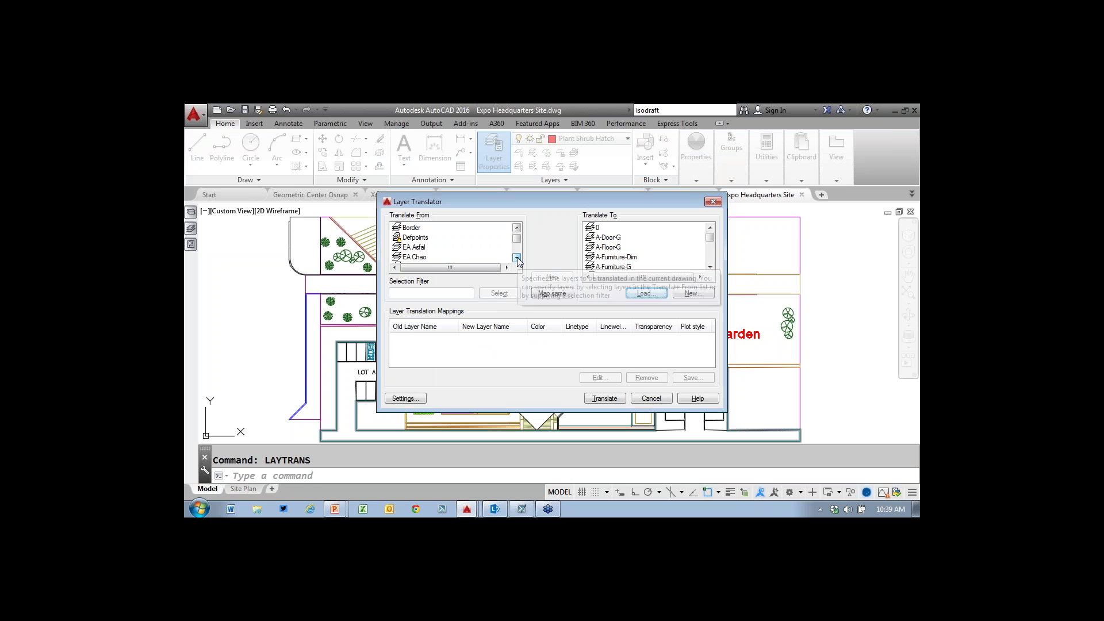
{"action": "left_click", "coordinate": [450, 250]}
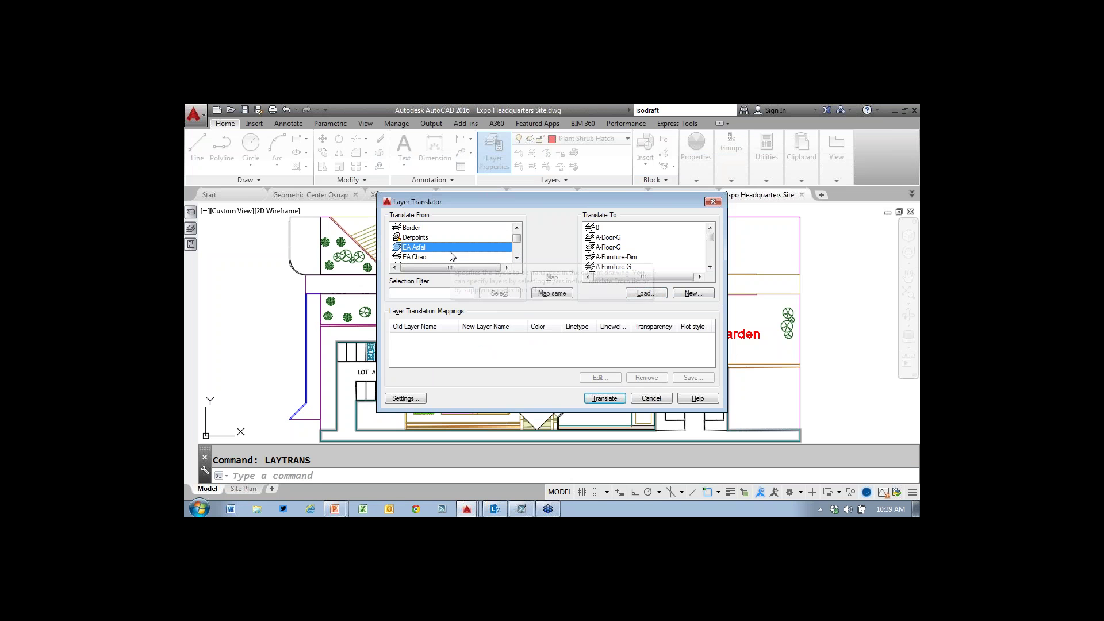
{"action": "left_click", "coordinate": [615, 249]}
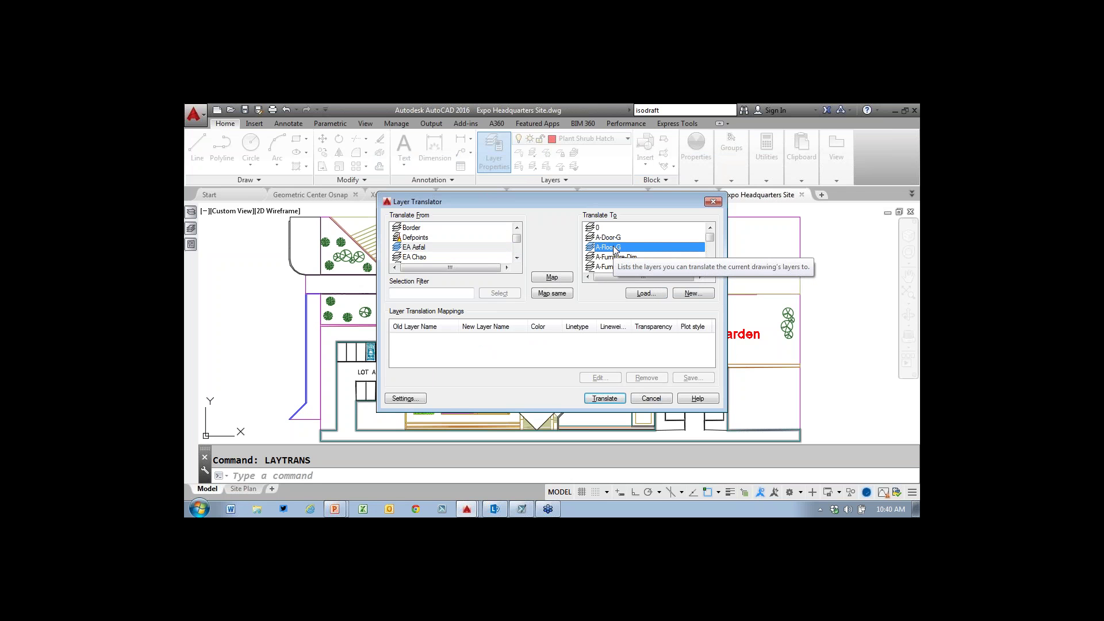
{"action": "left_click", "coordinate": [551, 277]}
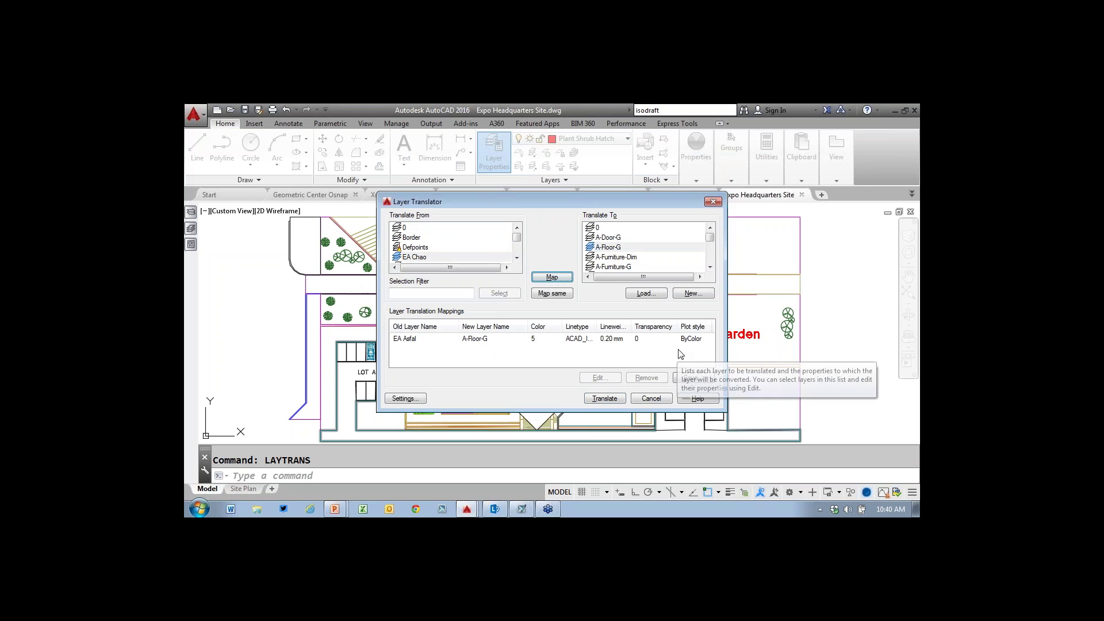
- Map the EA Grelh layer to the A-Furniture-Dim layer in the translation mappings
{"action": "left_click", "coordinate": [516, 258]}
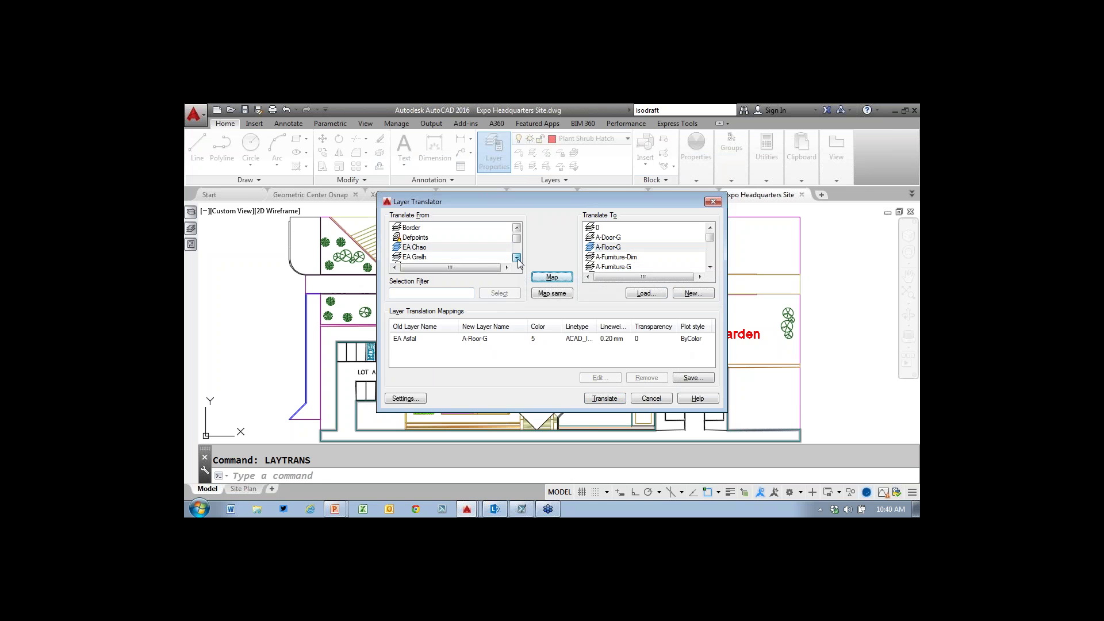
{"action": "left_click", "coordinate": [470, 258]}
{"action": "left_click", "coordinate": [615, 257]}
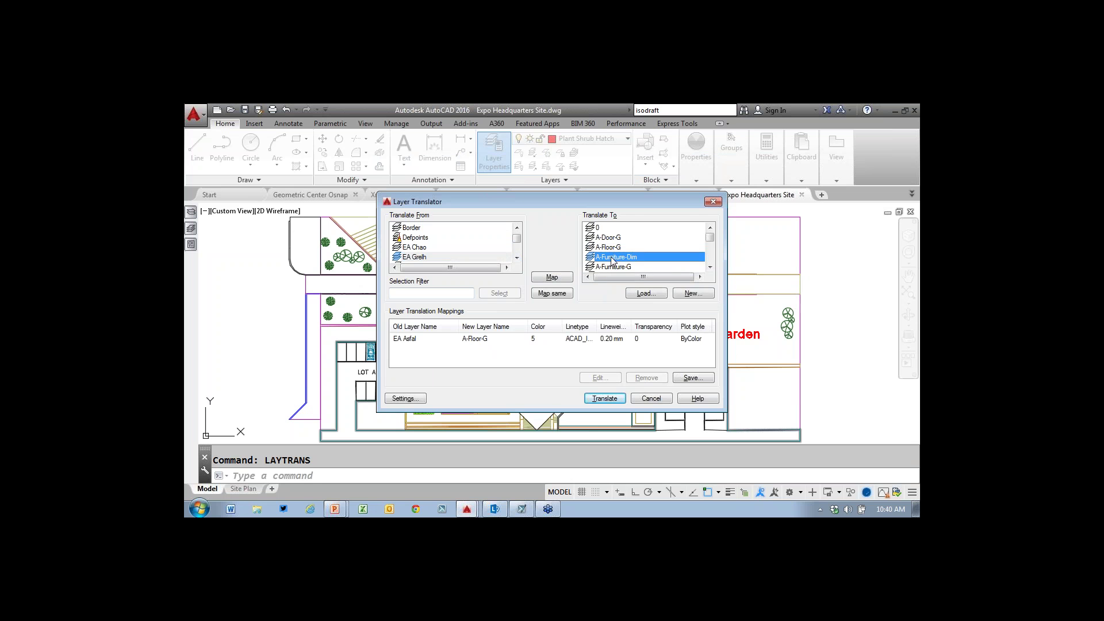
{"action": "left_click", "coordinate": [552, 278]}
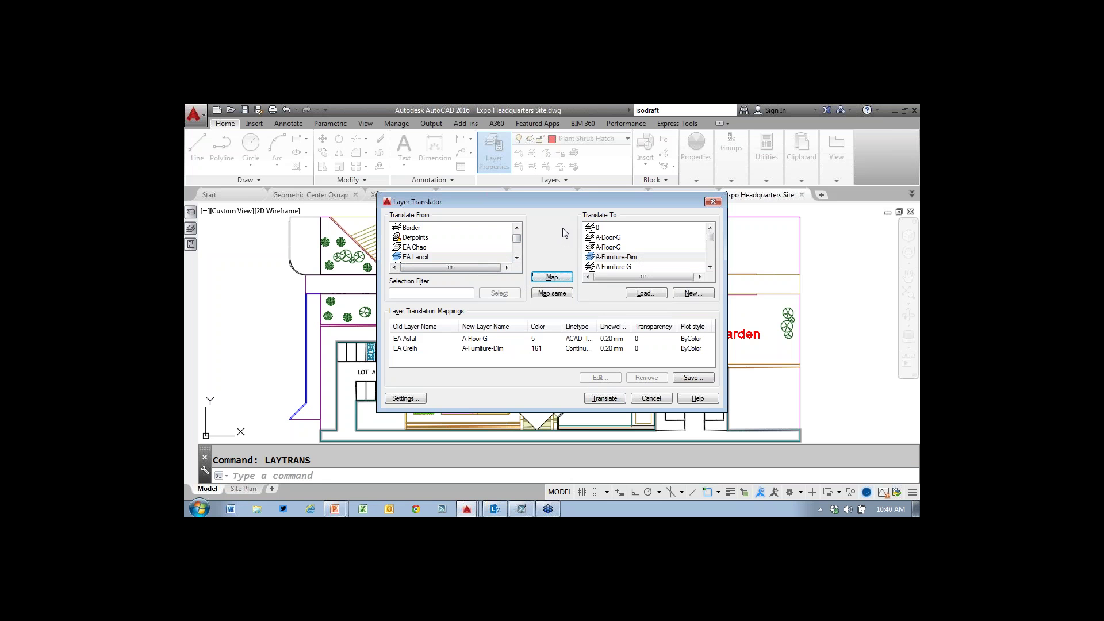
- Open the option to save the layer mappings as a standards file, cancel it, and leave the Layer Translator without translating
{"action": "left_click", "coordinate": [709, 384]}
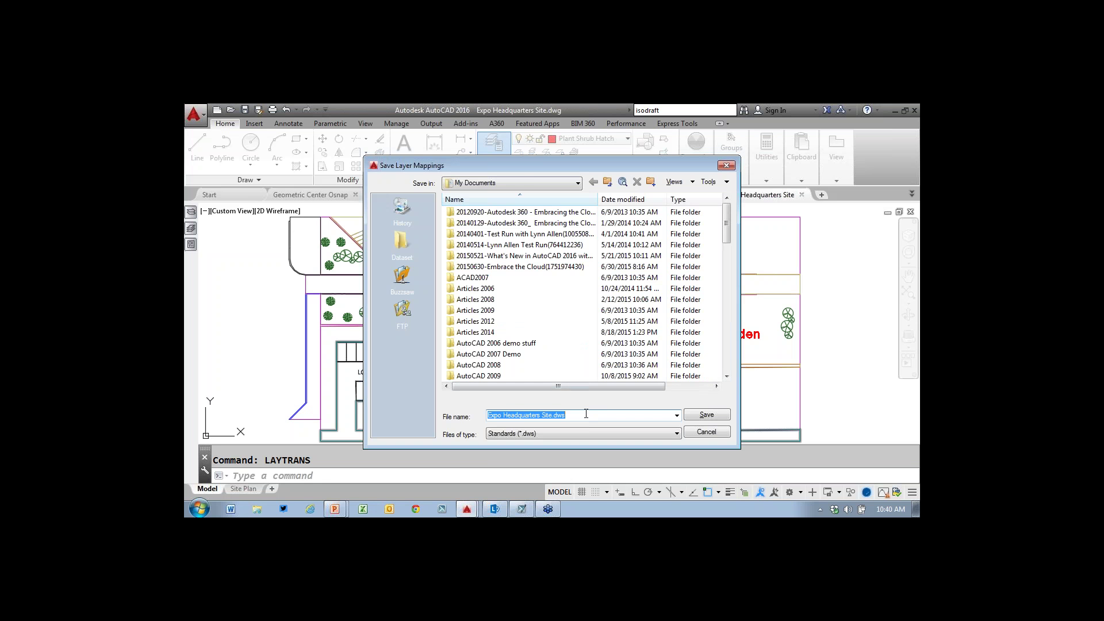
{"action": "left_click", "coordinate": [715, 431]}
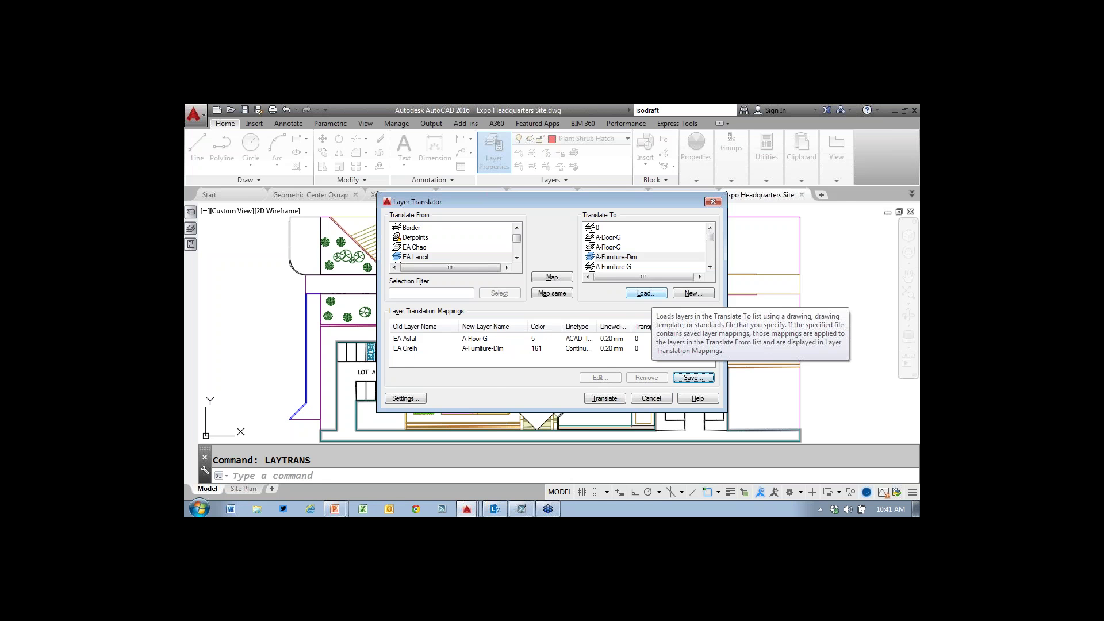
{"action": "left_click", "coordinate": [654, 400]}
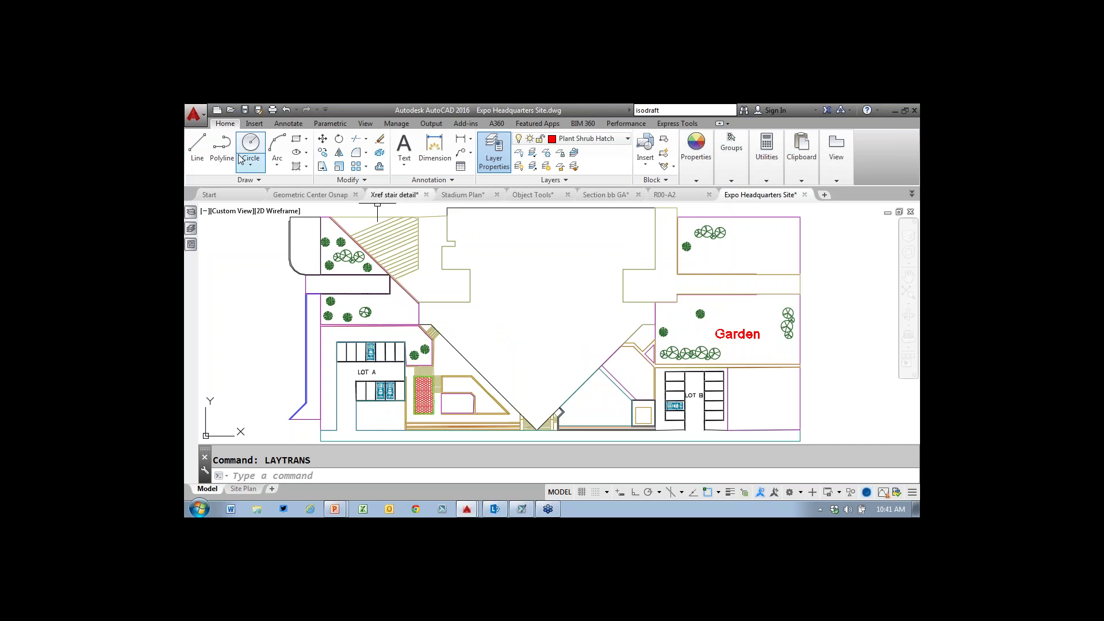
- Start Layer Walk and display the layers from EA Asfal to EA Relva one at a time
{"action": "left_click", "coordinate": [567, 180]}
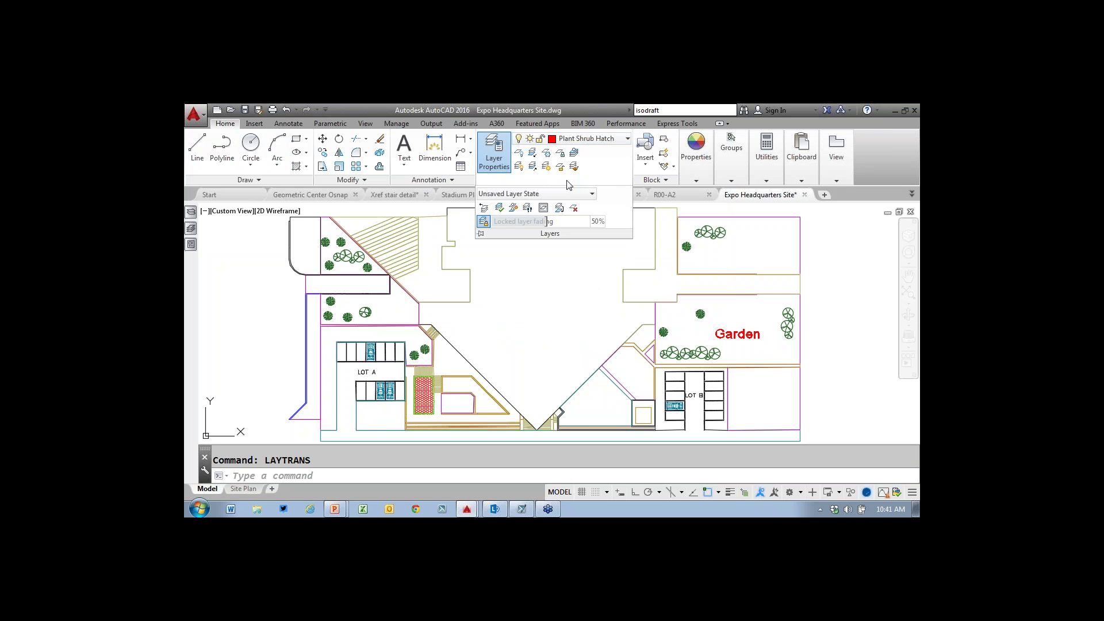
{"action": "left_click", "coordinate": [529, 209]}
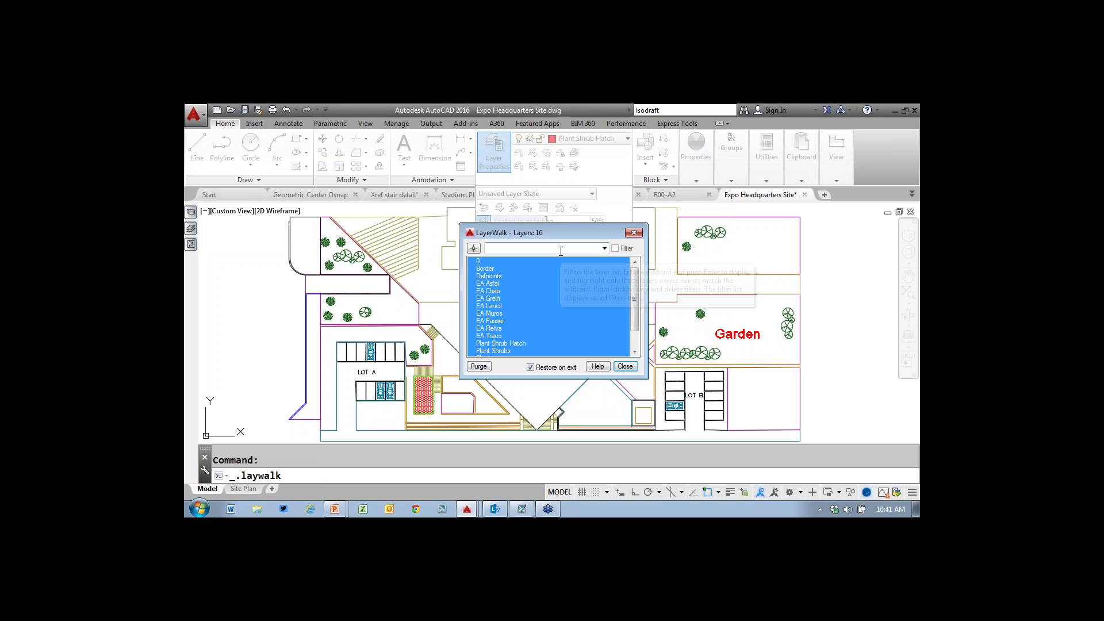
{"action": "left_click", "coordinate": [499, 283]}
{"action": "left_click", "coordinate": [498, 292]}
{"action": "left_click", "coordinate": [499, 299]}
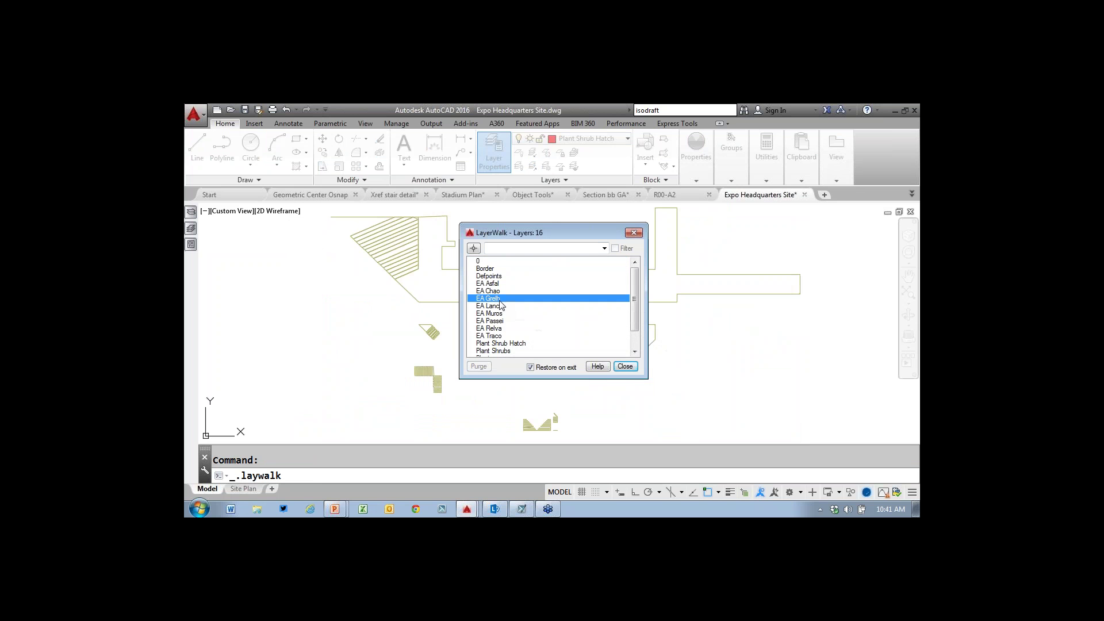
{"action": "left_click", "coordinate": [500, 306]}
{"action": "left_click", "coordinate": [498, 313]}
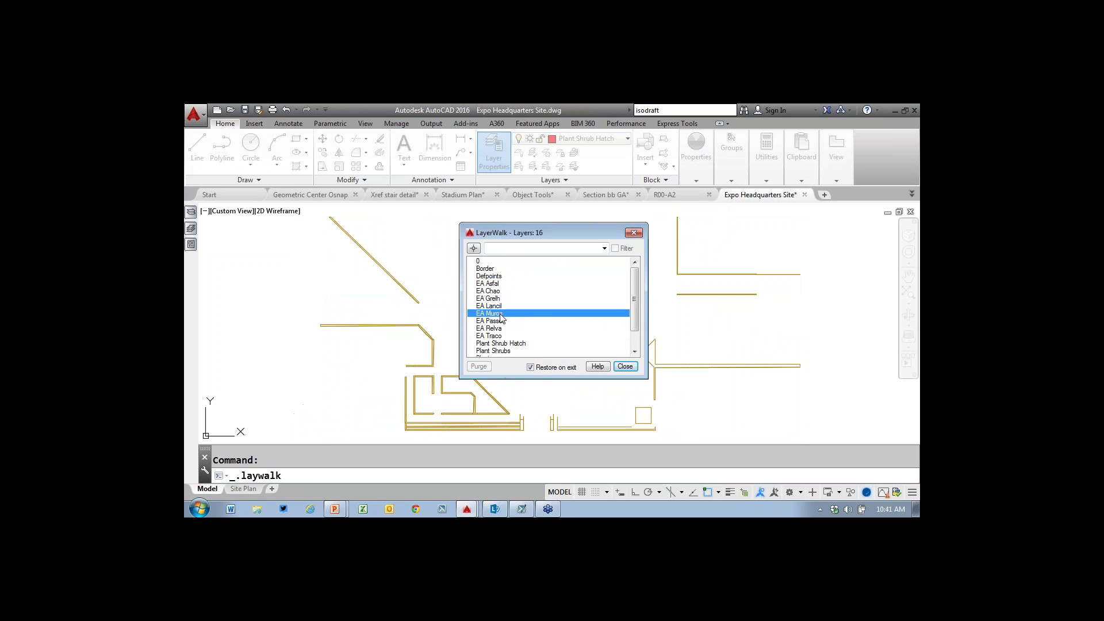
{"action": "left_click", "coordinate": [498, 321]}
{"action": "left_click", "coordinate": [497, 328]}
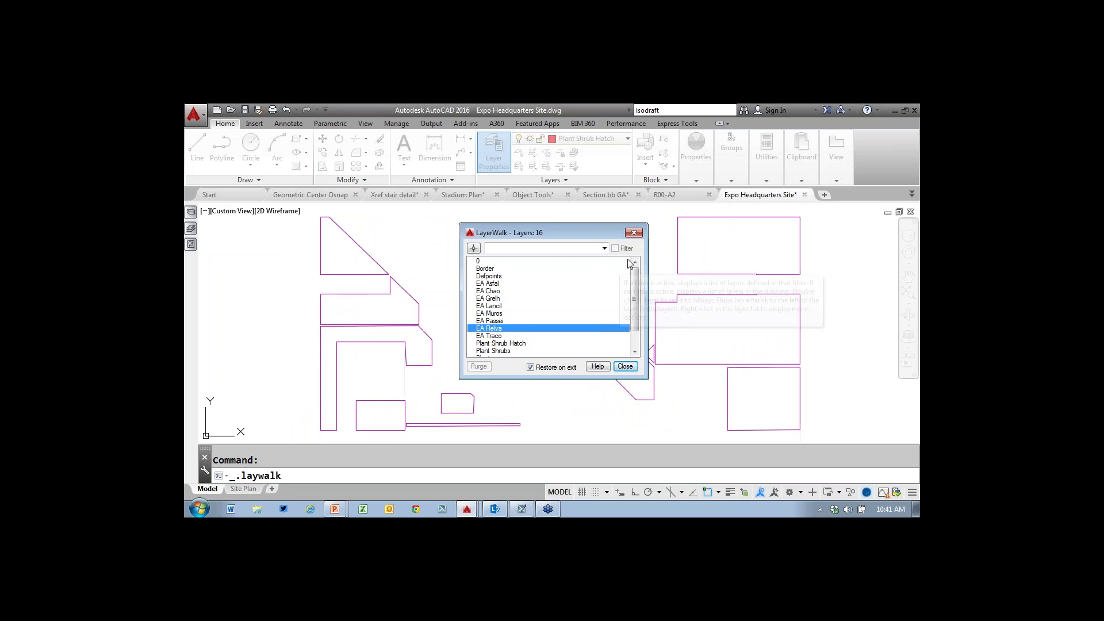
- Display the Plant Shrub Hatch and EA Traco layers on their own, and close Layer Walk
{"action": "scroll", "coordinate": [637, 315], "scroll_direction": "down", "scroll_amount": 1}
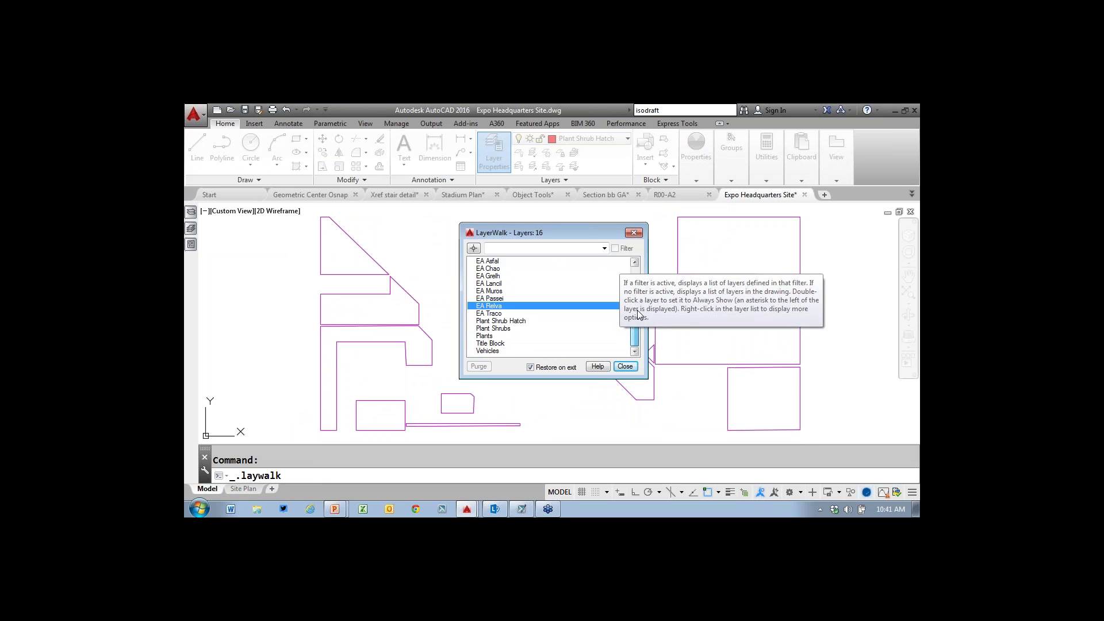
{"action": "left_click", "coordinate": [497, 320]}
{"action": "left_click", "coordinate": [498, 314]}
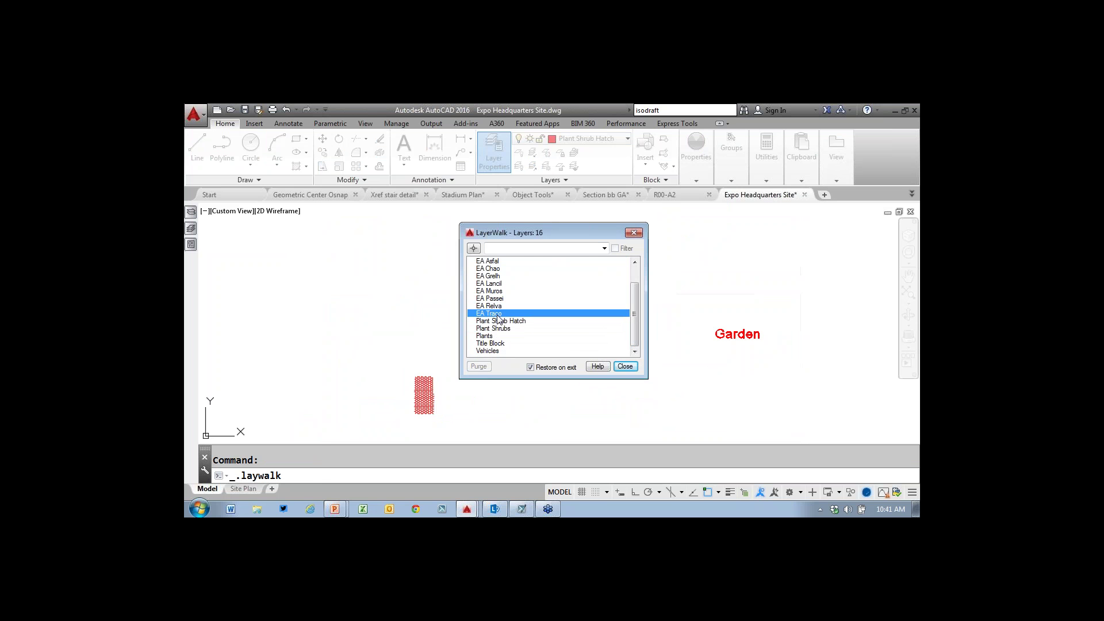
{"action": "left_click", "coordinate": [625, 366]}
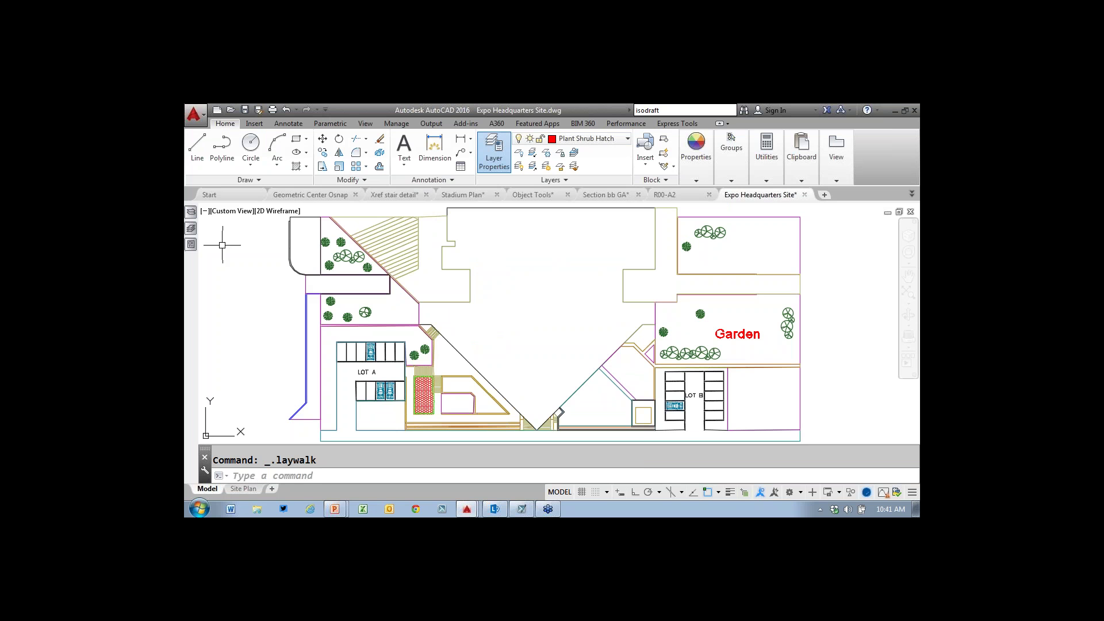
- Merge the layers EA Asfal, EA Chao, EA Grelh, EA Lancil, EA Muros and EA Passei into the EA Traco layer
{"action": "left_click", "coordinate": [195, 229]}
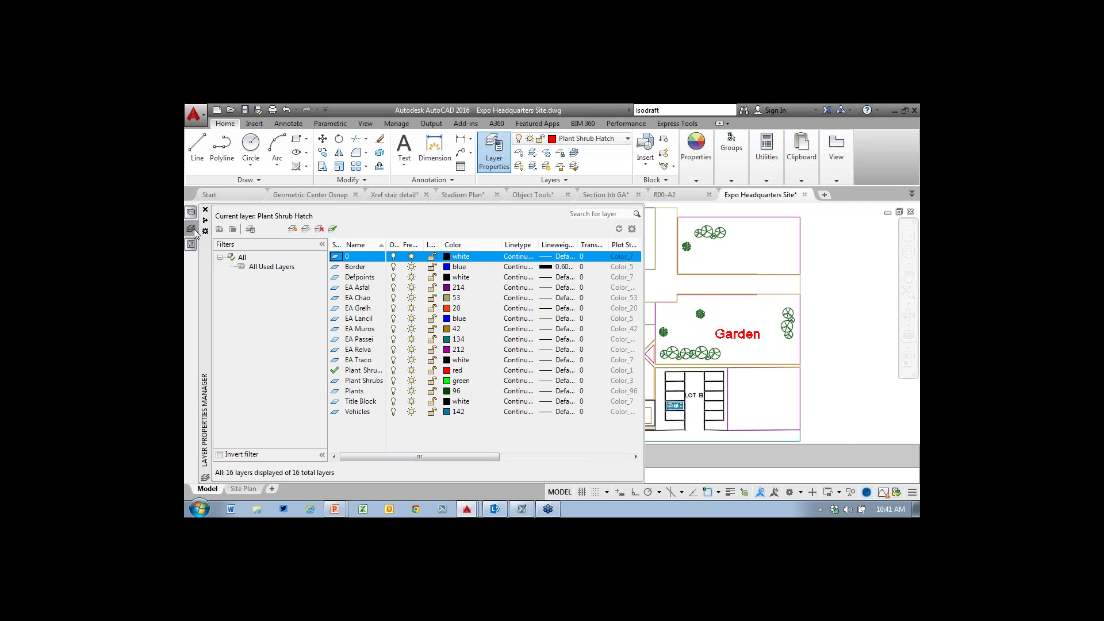
{"action": "left_click", "coordinate": [370, 290]}
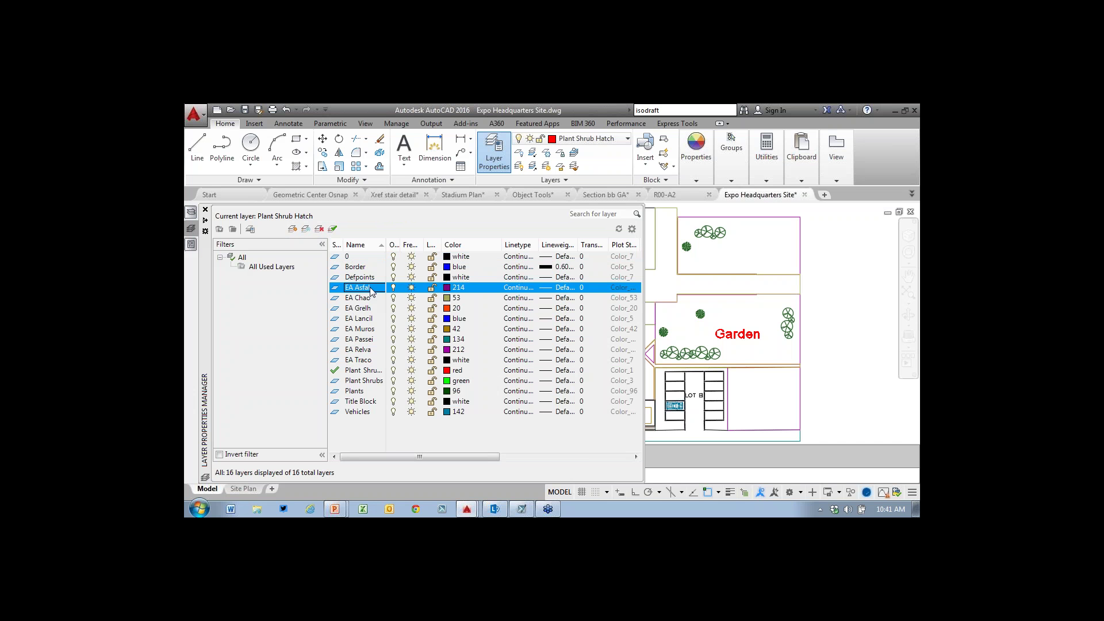
{"action": "left_click", "coordinate": [374, 340], "text": "shift"}
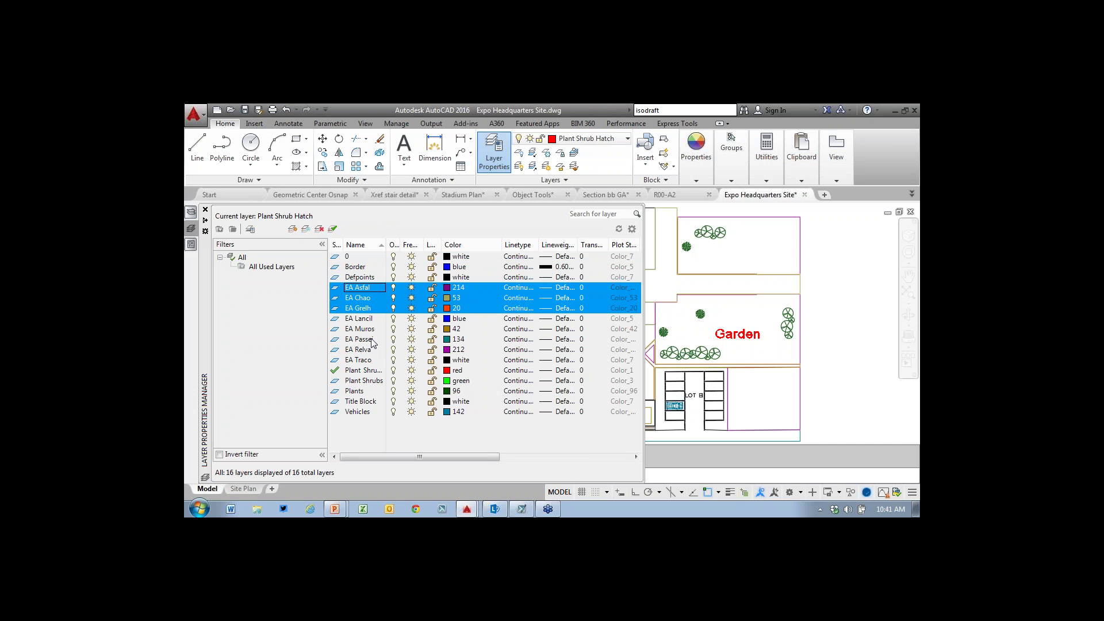
{"action": "right_click", "coordinate": [380, 309]}
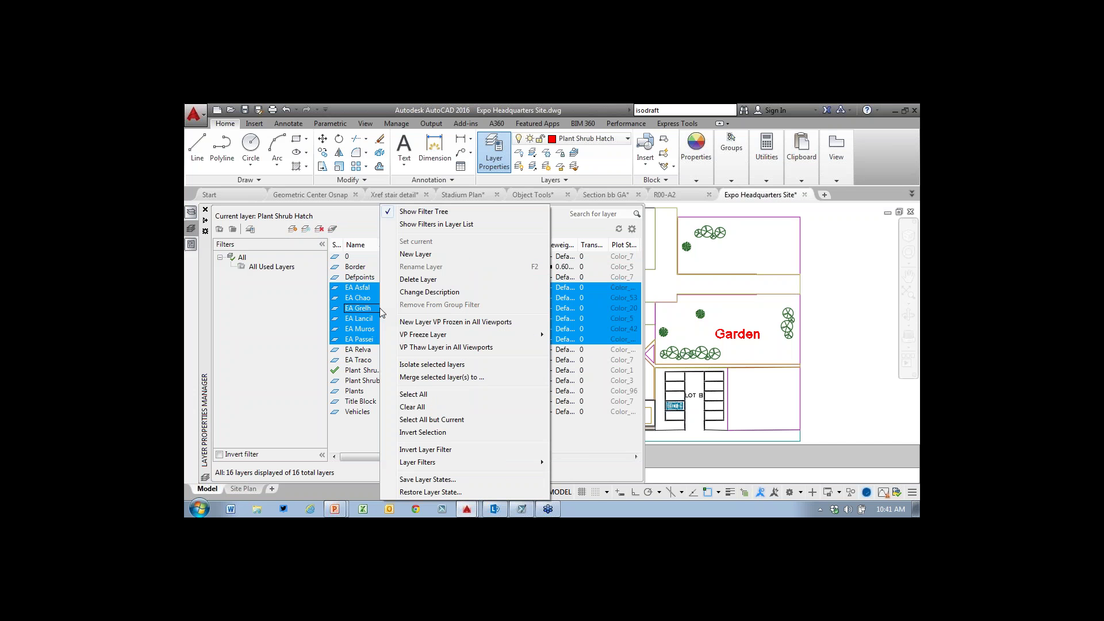
{"action": "left_click", "coordinate": [431, 377]}
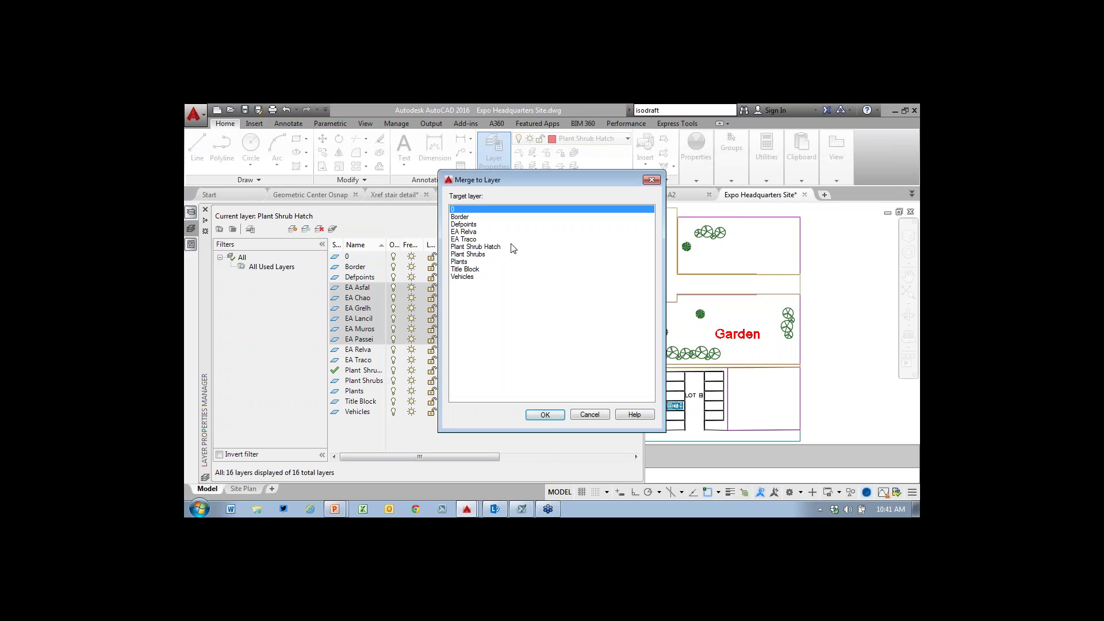
{"action": "left_click", "coordinate": [474, 240]}
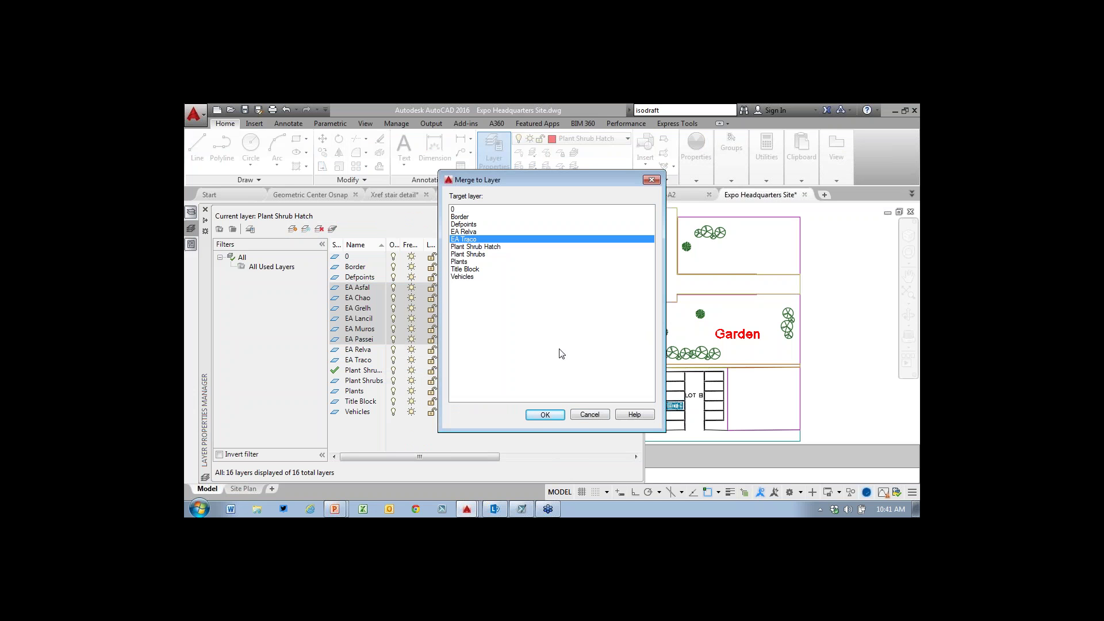
{"action": "left_click", "coordinate": [544, 415]}
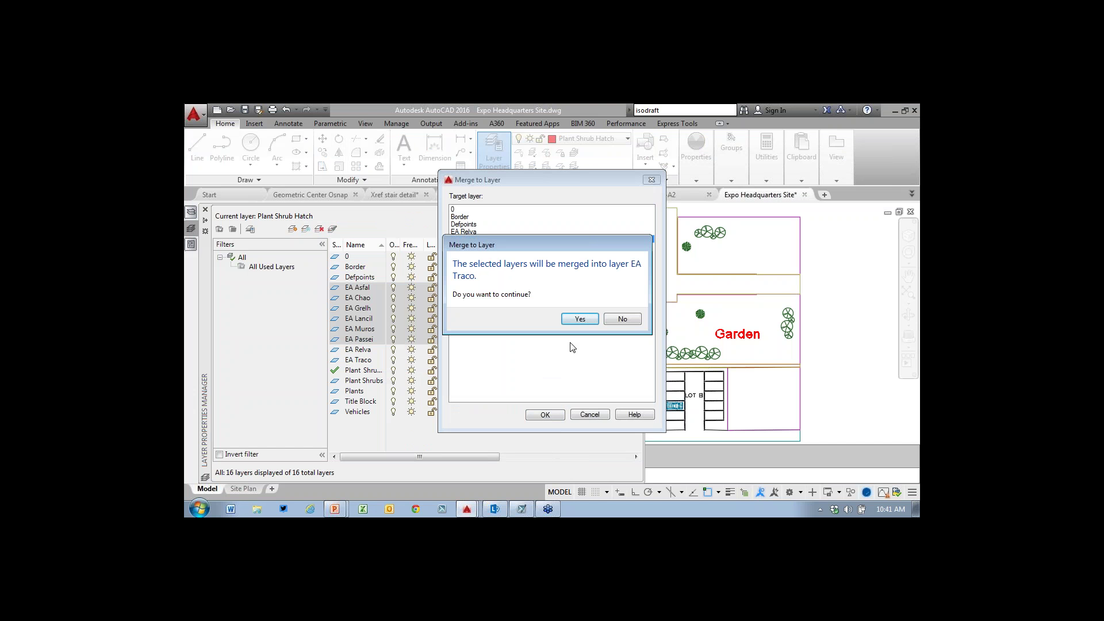
{"action": "left_click", "coordinate": [580, 320]}
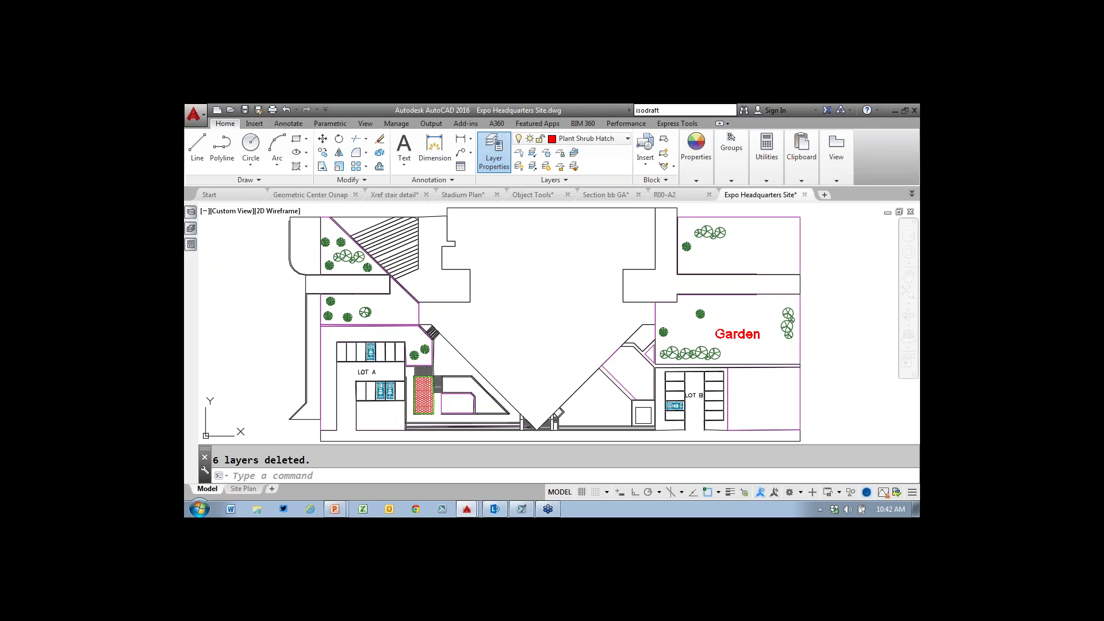
- Isolate the EA Traco layer using the outline beside the striped hatch, and undo the isolation
{"action": "left_click", "coordinate": [533, 154]}
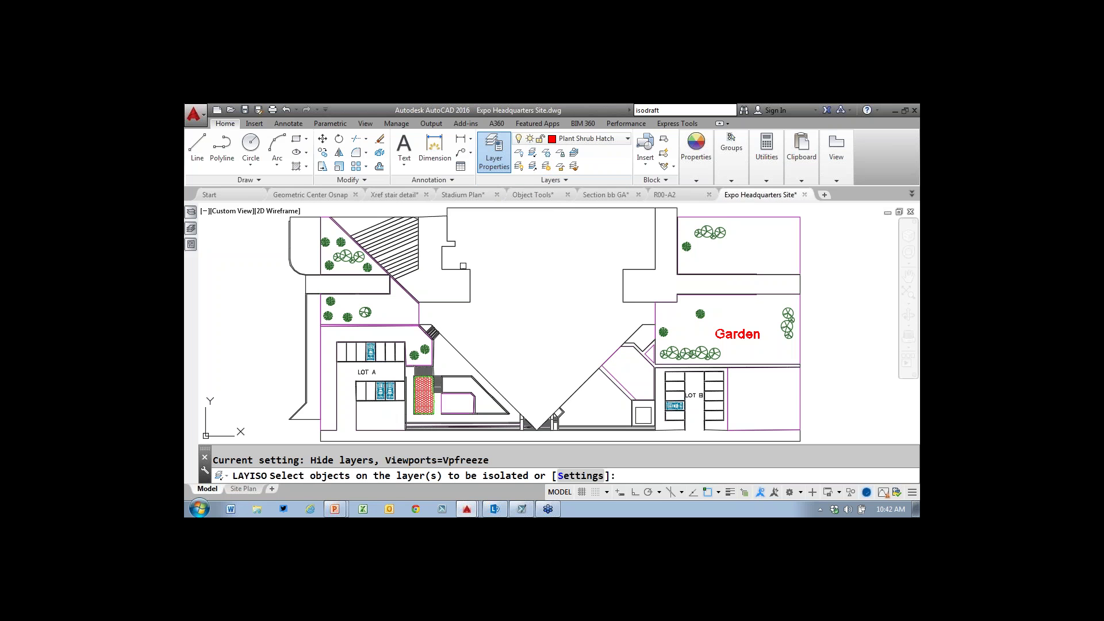
{"action": "left_click", "coordinate": [461, 268]}
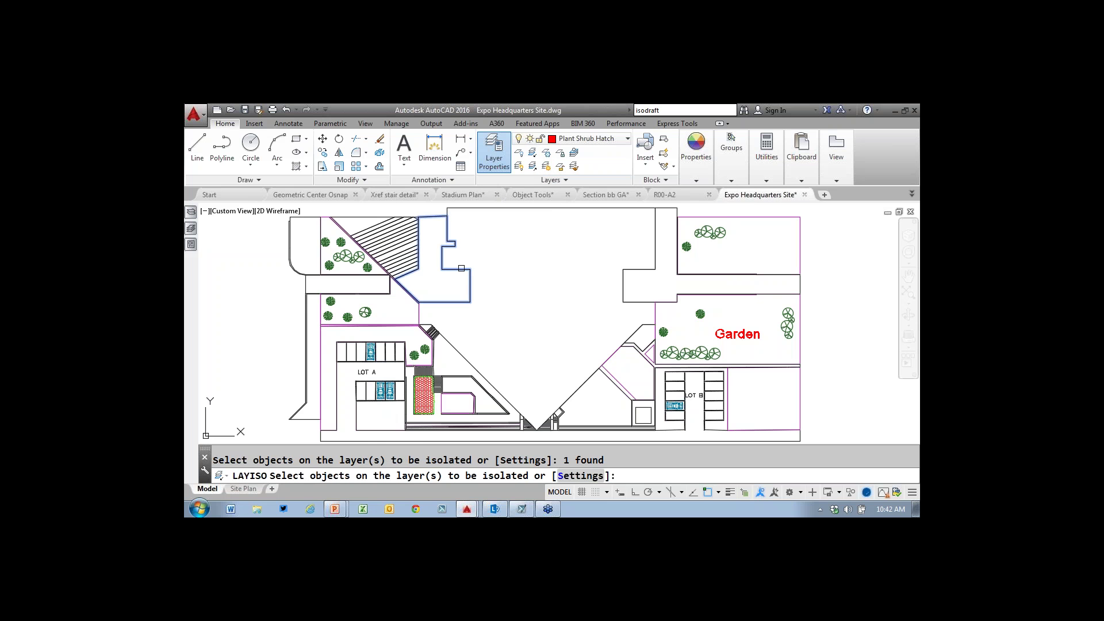
{"action": "key", "text": "Return"}
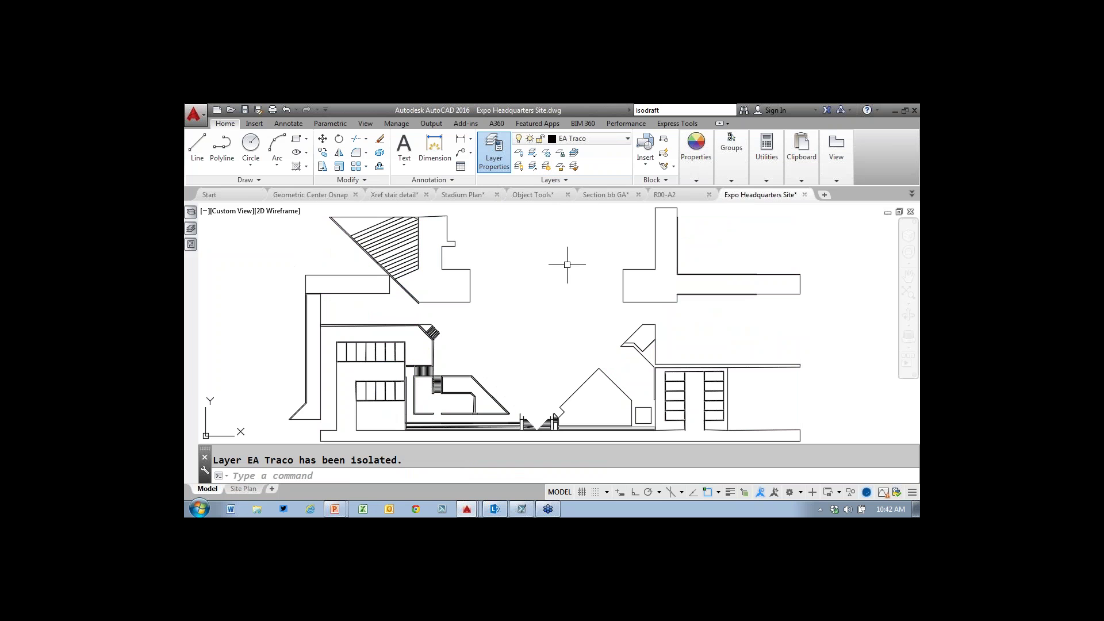
{"action": "key", "text": "ctrl+z"}
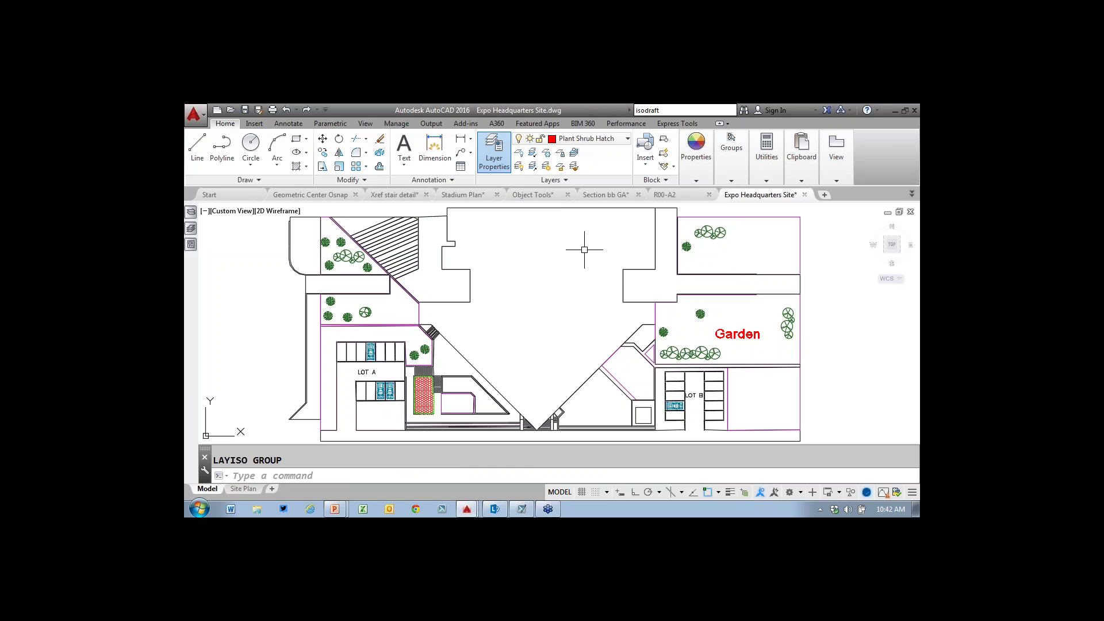
- Switch to the 8th floor lighting drawing and go from its SetByLayer layout to model space
{"action": "left_click", "coordinate": [911, 194]}
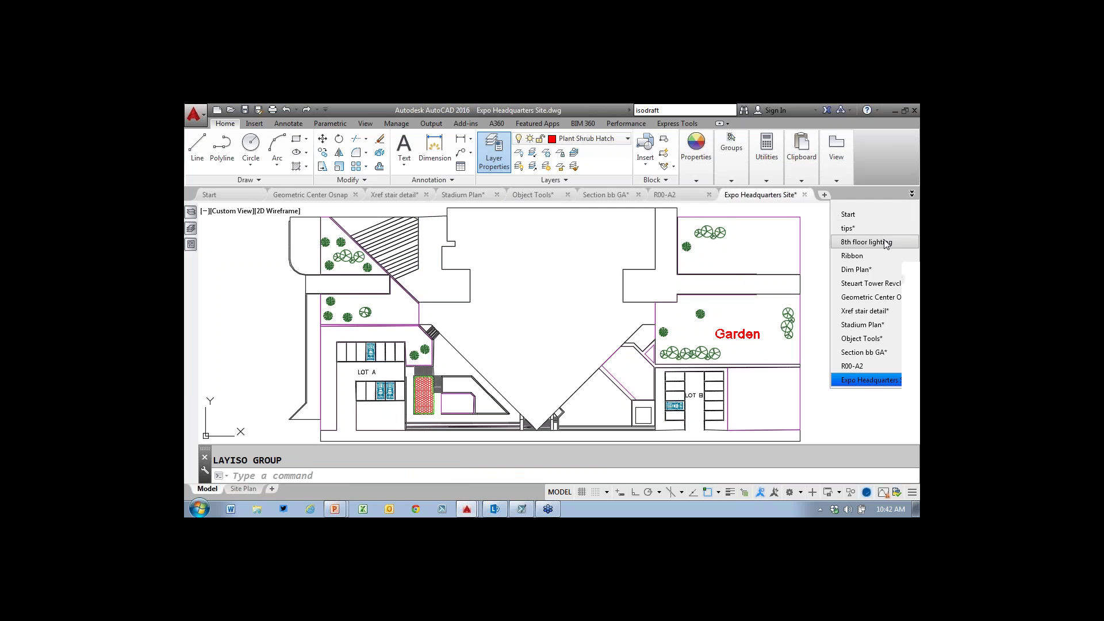
{"action": "left_click", "coordinate": [866, 242]}
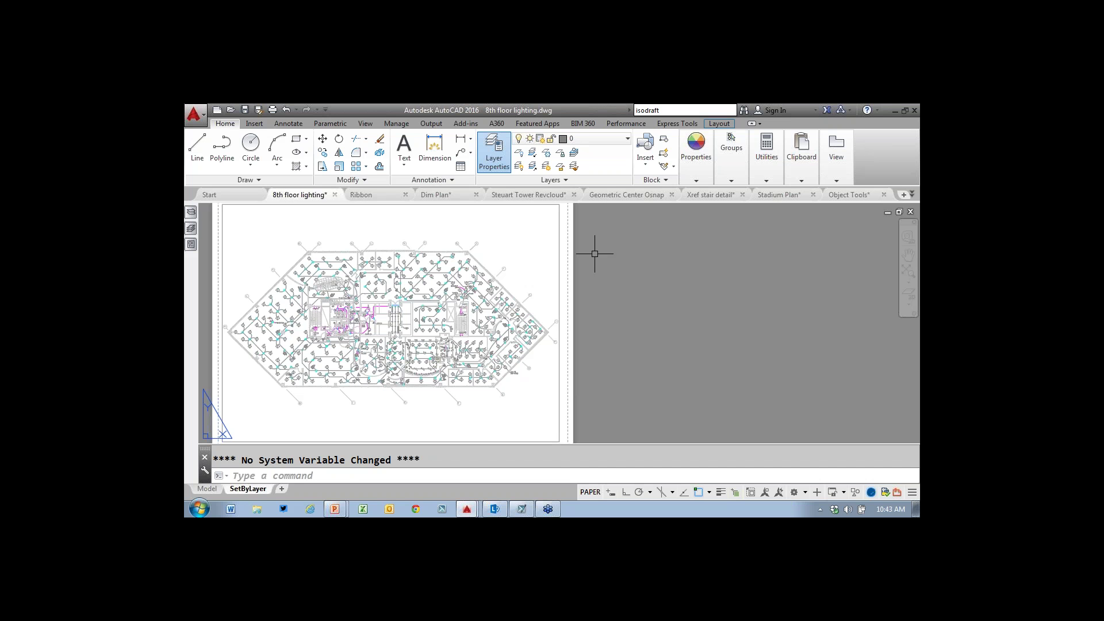
{"action": "left_click", "coordinate": [535, 242]}
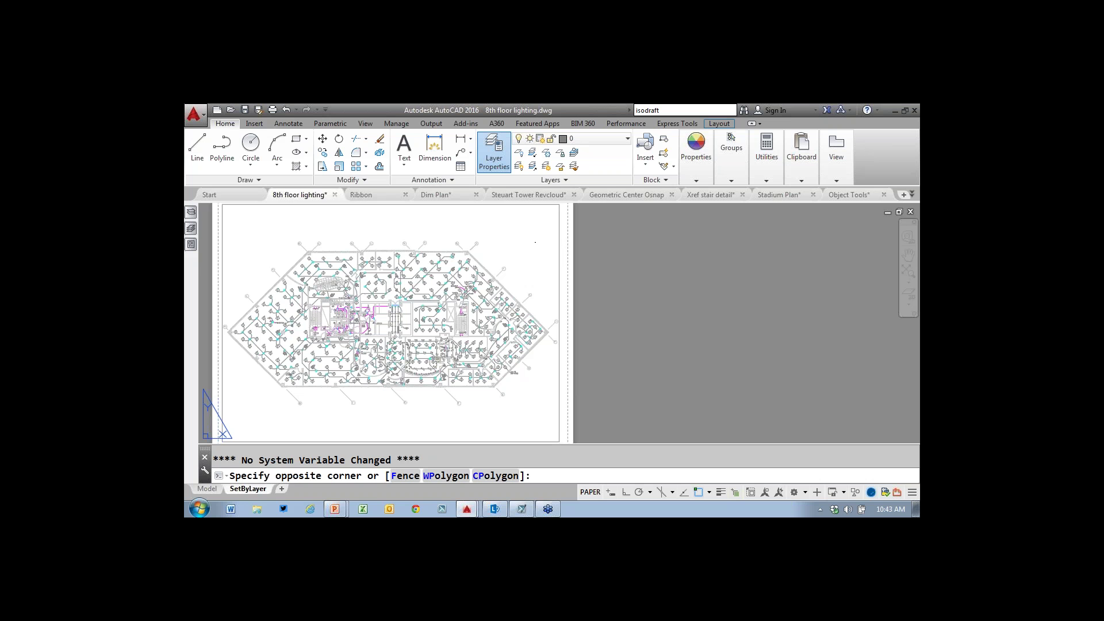
{"action": "double_click", "coordinate": [535, 241]}
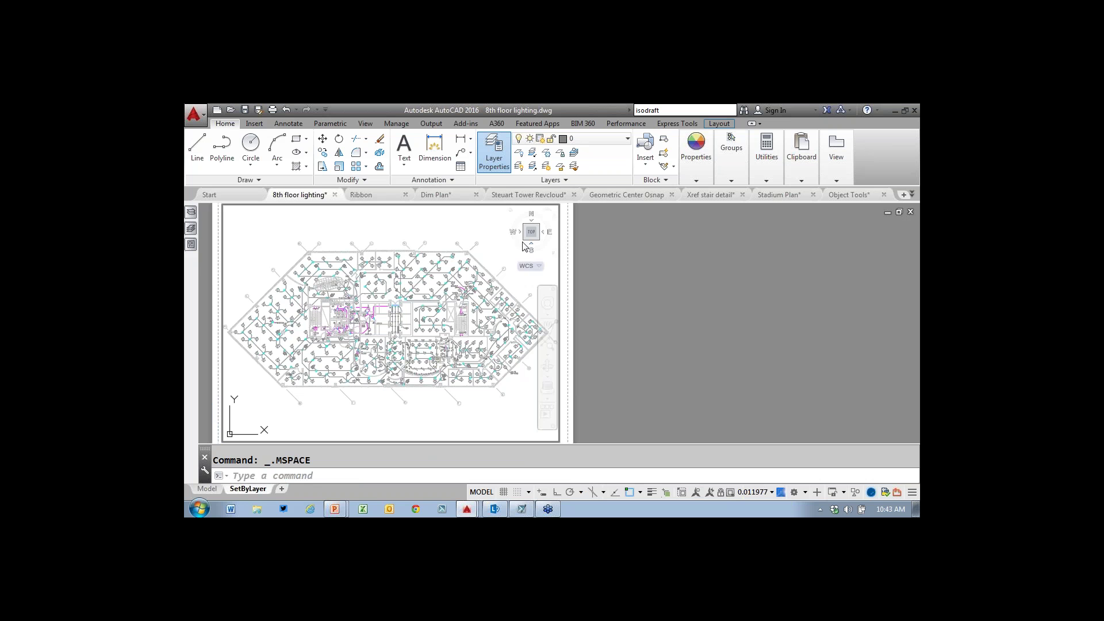
{"action": "left_click", "coordinate": [207, 489]}
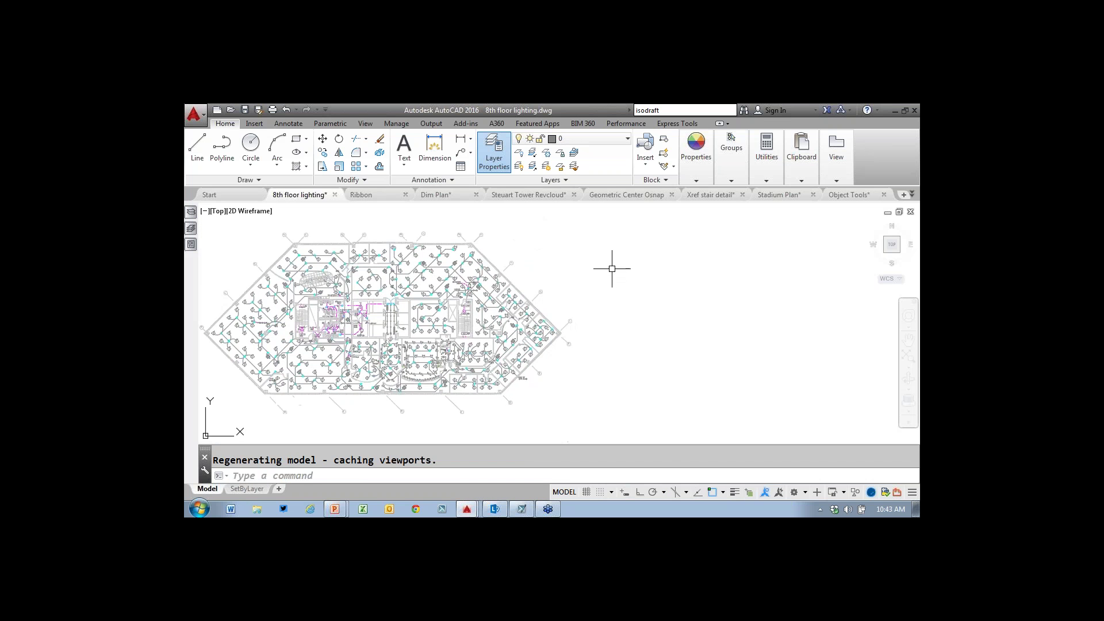
- Browse the lighting drawing's layer list, including the xref and E-LITE layers, and close it without changing the current layer
{"action": "left_click", "coordinate": [627, 139]}
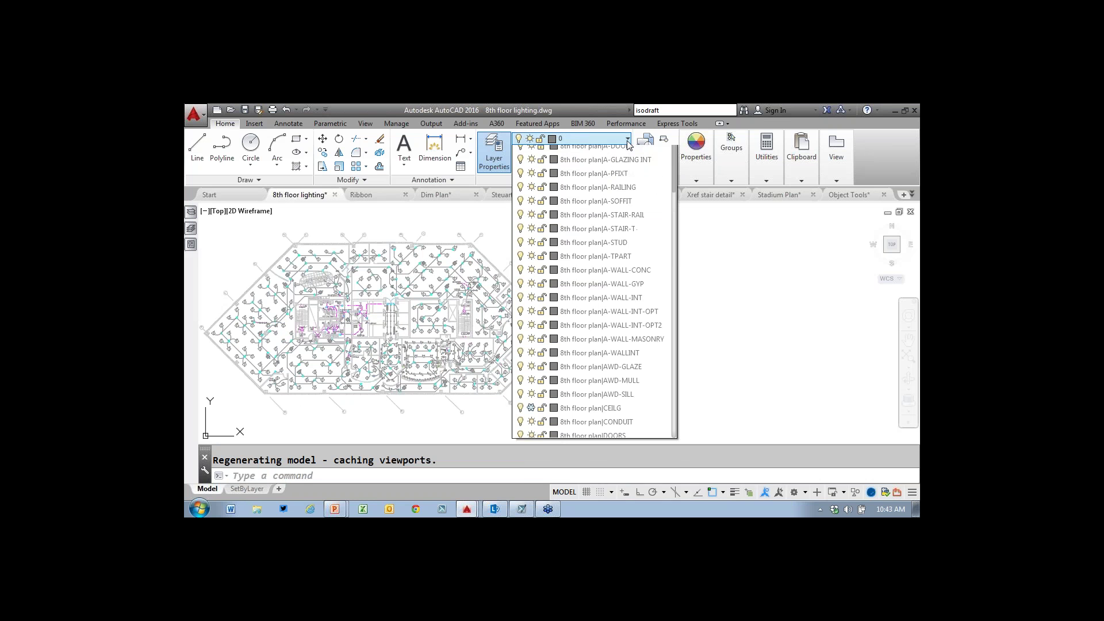
{"action": "scroll", "coordinate": [661, 356], "scroll_direction": "down", "scroll_amount": 10}
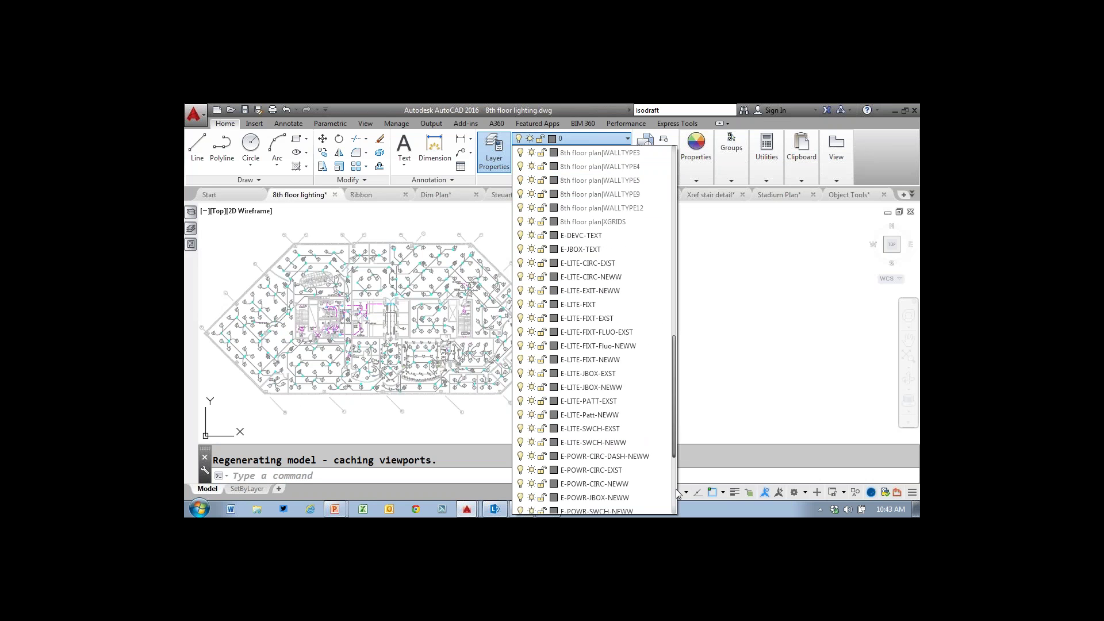
{"action": "scroll", "coordinate": [592, 288], "scroll_direction": "up", "scroll_amount": 8}
{"action": "left_click", "coordinate": [475, 223]}
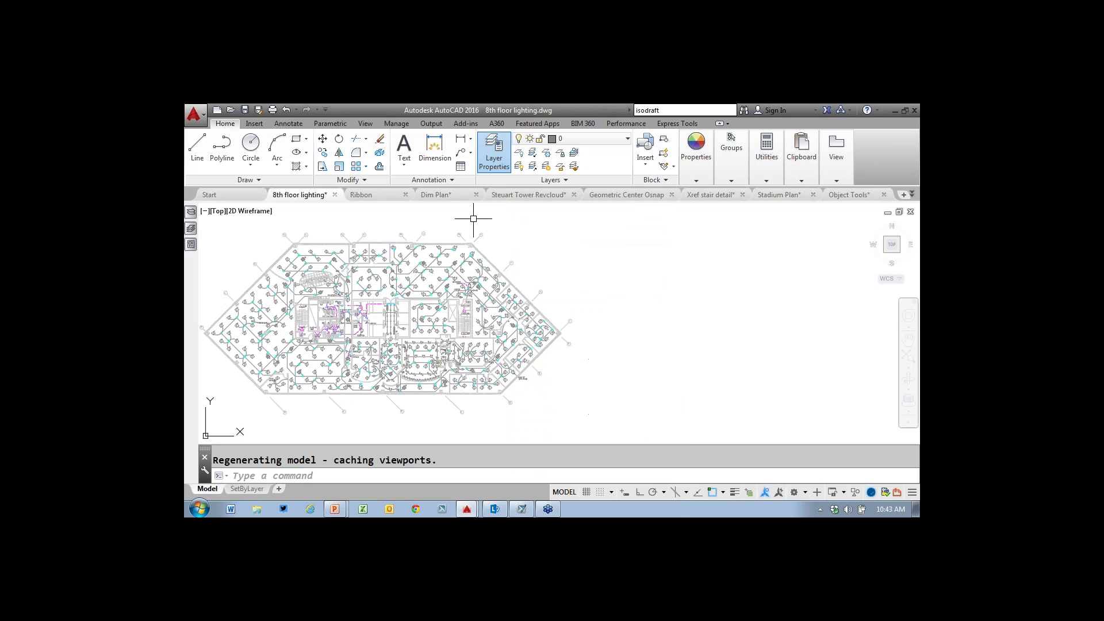
- Select the magenta dashed line near the double doors and examine its color, layer and linetype properties
{"action": "scroll", "coordinate": [418, 314], "scroll_direction": "up", "scroll_amount": 2}
{"action": "scroll", "coordinate": [418, 314], "scroll_direction": "up", "scroll_amount": 5}
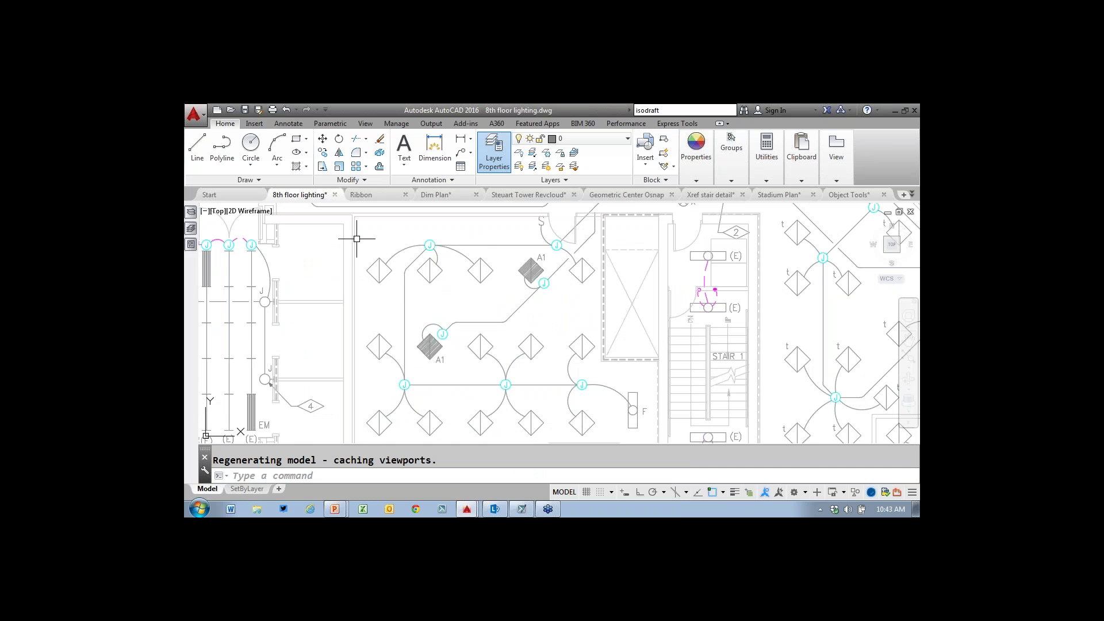
{"action": "middle_click_drag", "start_coordinate": [357, 238], "coordinate": [468, 251]}
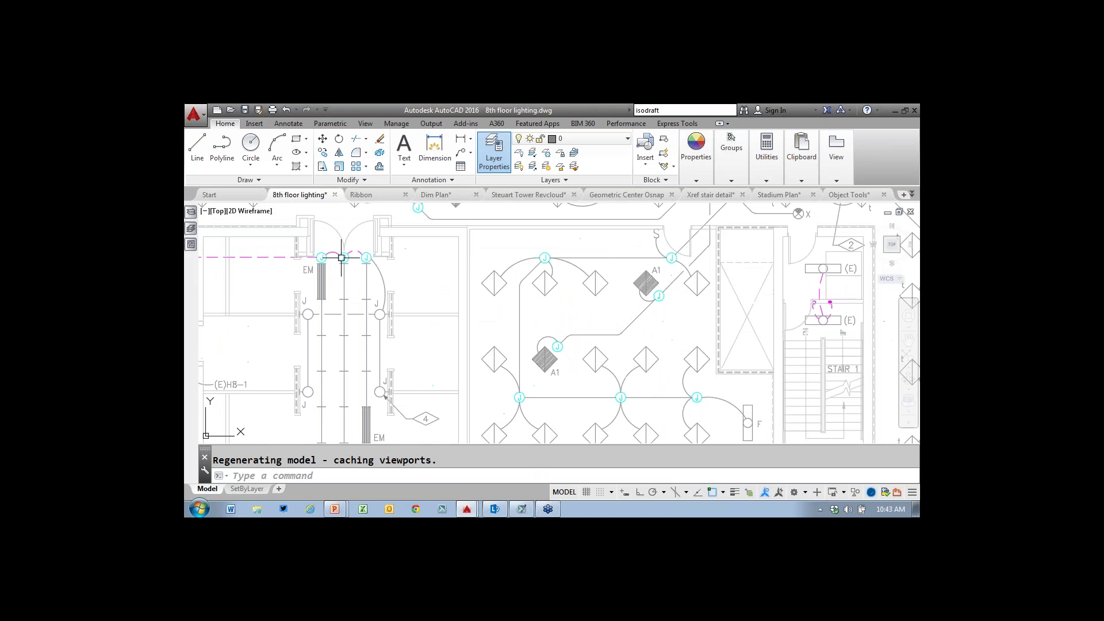
{"action": "left_click", "coordinate": [280, 256]}
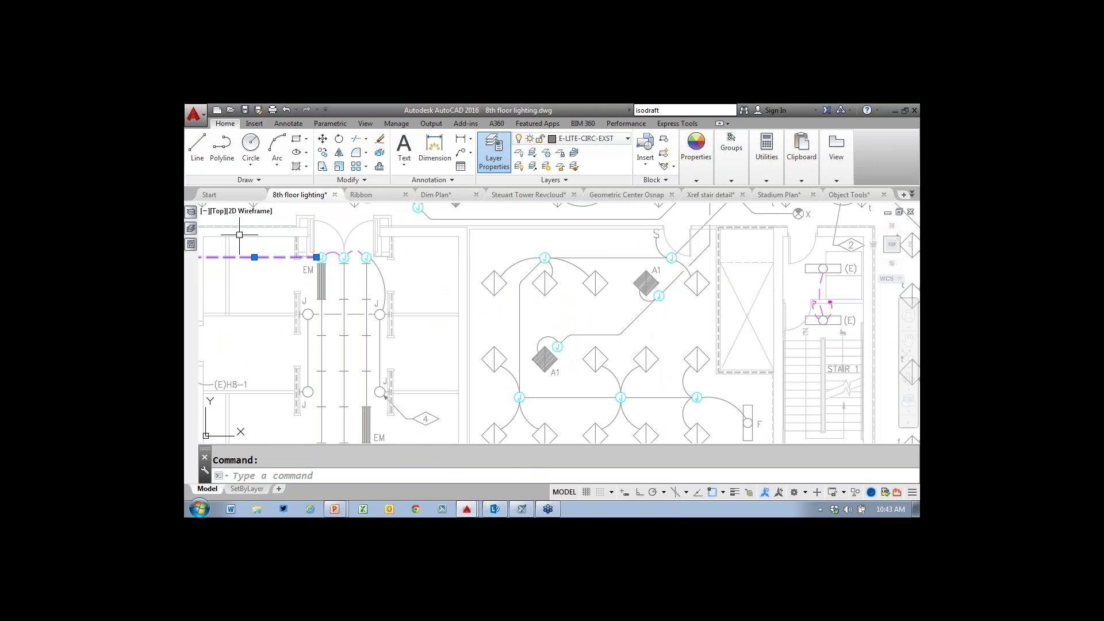
{"action": "left_click", "coordinate": [192, 243]}
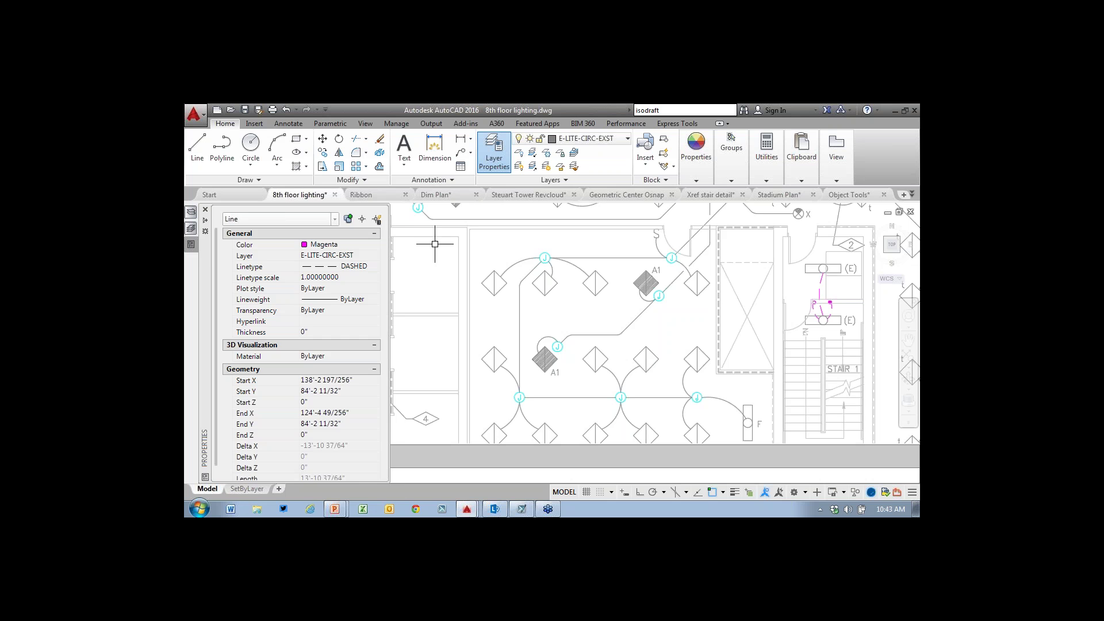
- Select the middle cyan junction box block below the double doors and examine its color, layer and linetype properties
{"action": "key", "text": "ctrl+1"}
{"action": "key", "text": "Escape"}
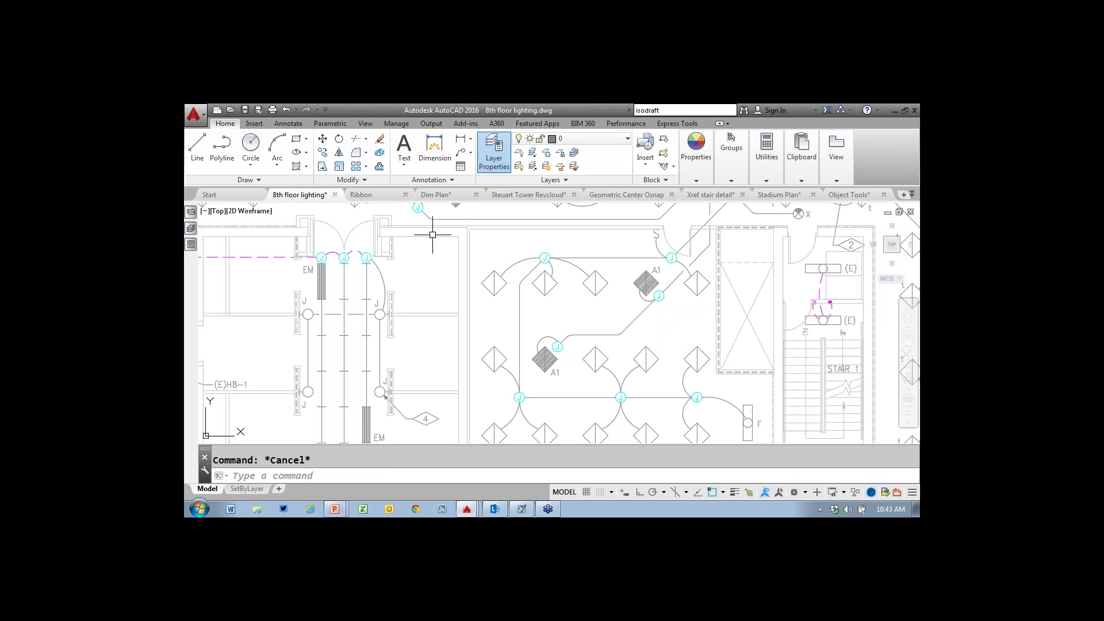
{"action": "left_click", "coordinate": [344, 257]}
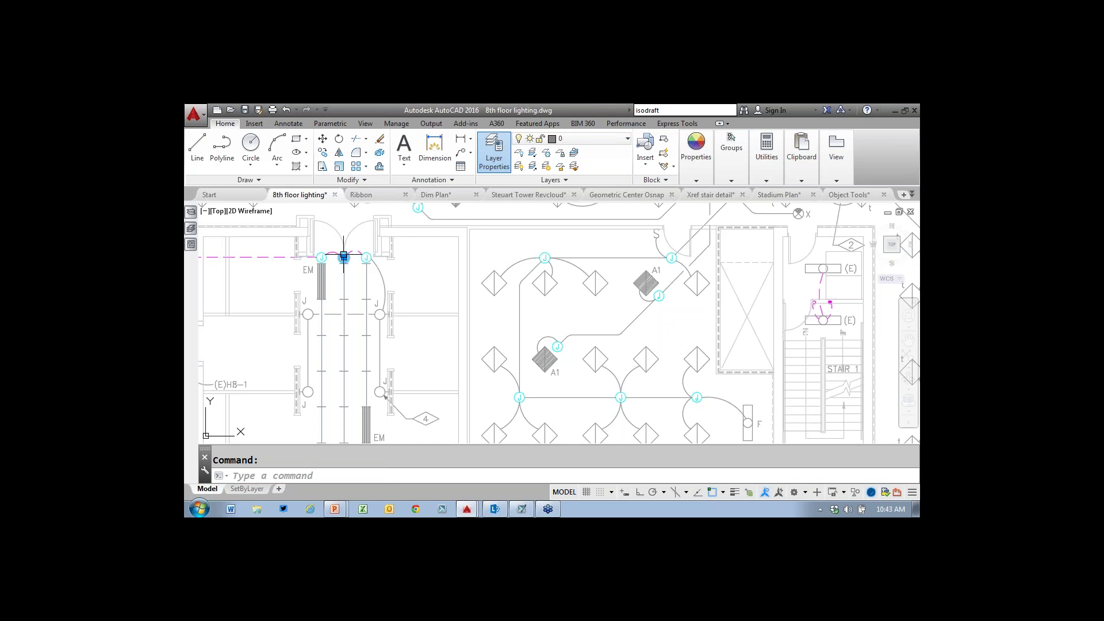
{"action": "left_click", "coordinate": [190, 245]}
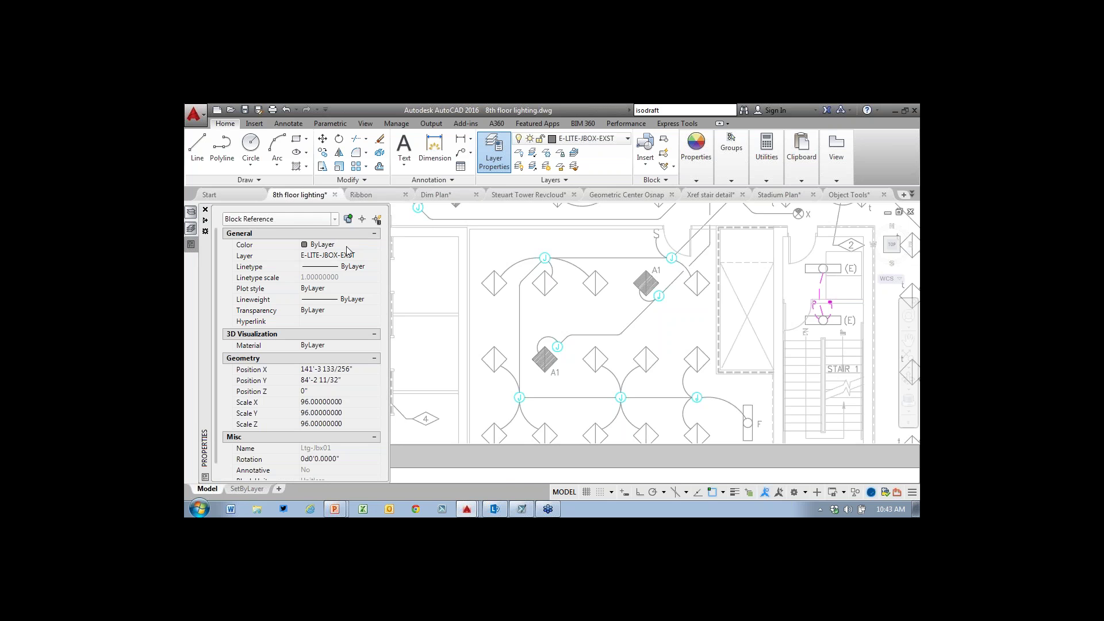
{"action": "left_click", "coordinate": [426, 269]}
{"action": "key", "text": "Escape"}
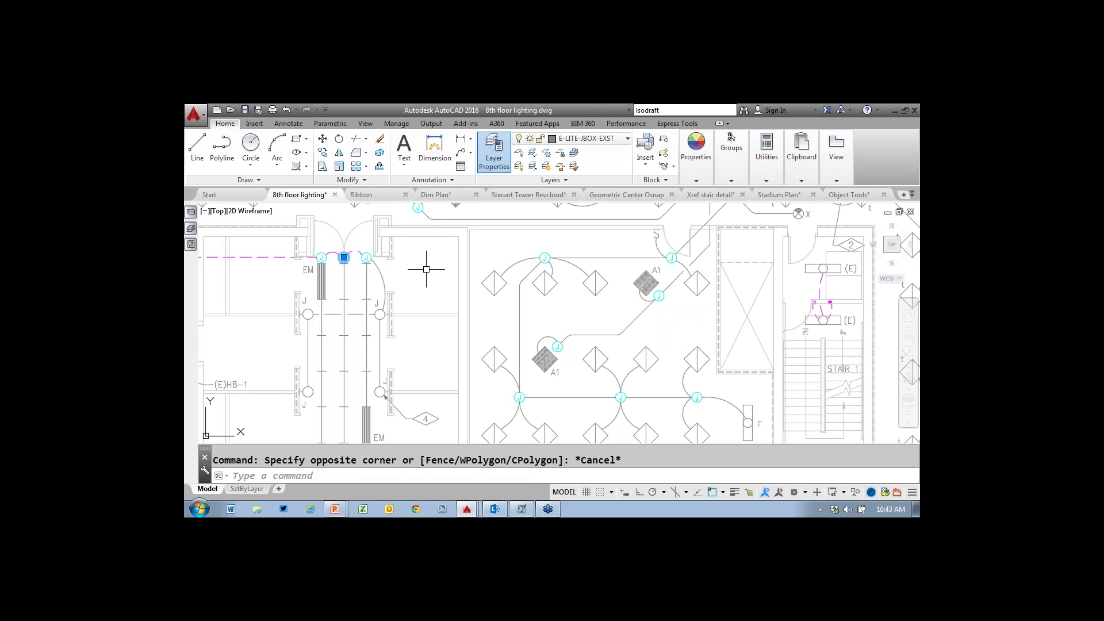
{"action": "key", "text": "Escape"}
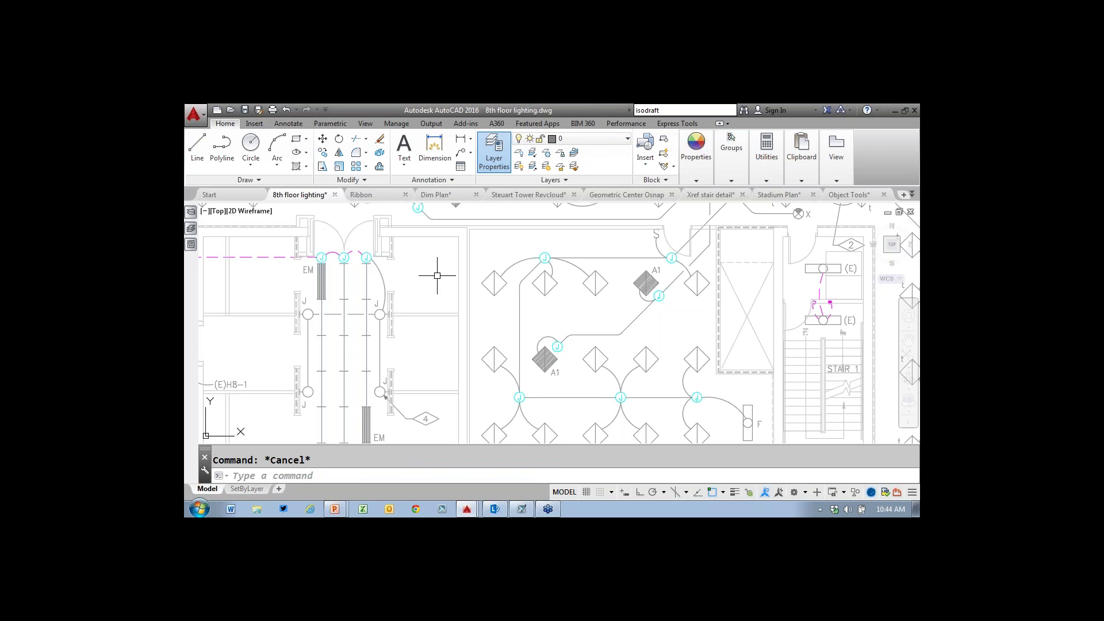
- Run SETBYLAYER on all objects in the lighting drawing, changing ByBlock to ByLayer and including blocks
{"action": "type", "text": "setbylayer"}
{"action": "key", "text": "Return"}
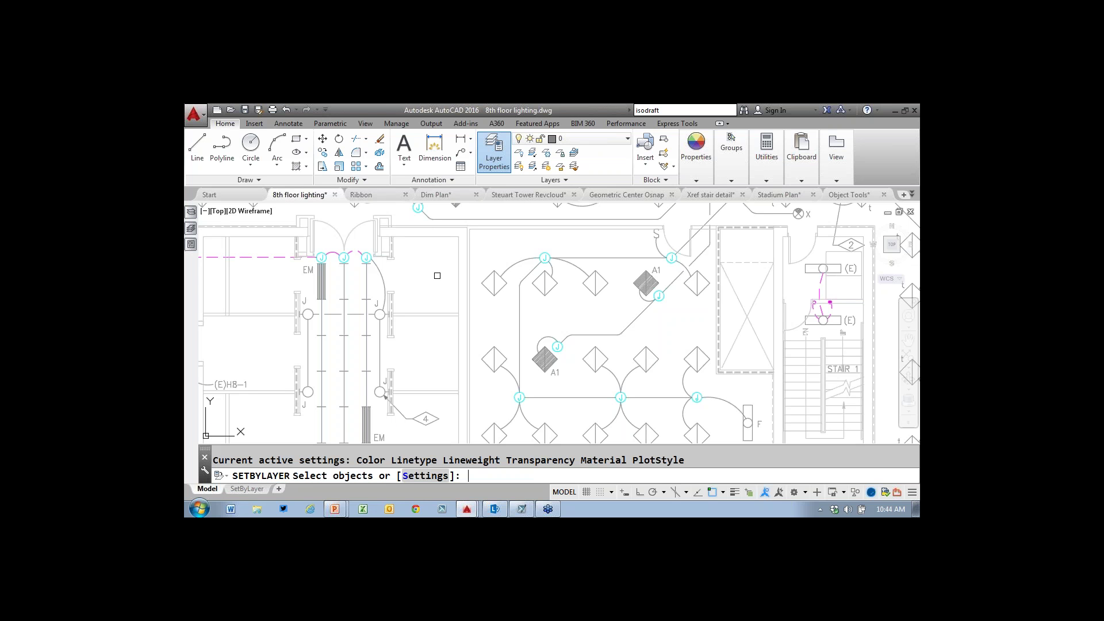
{"action": "type", "text": "all"}
{"action": "key", "text": "Return"}
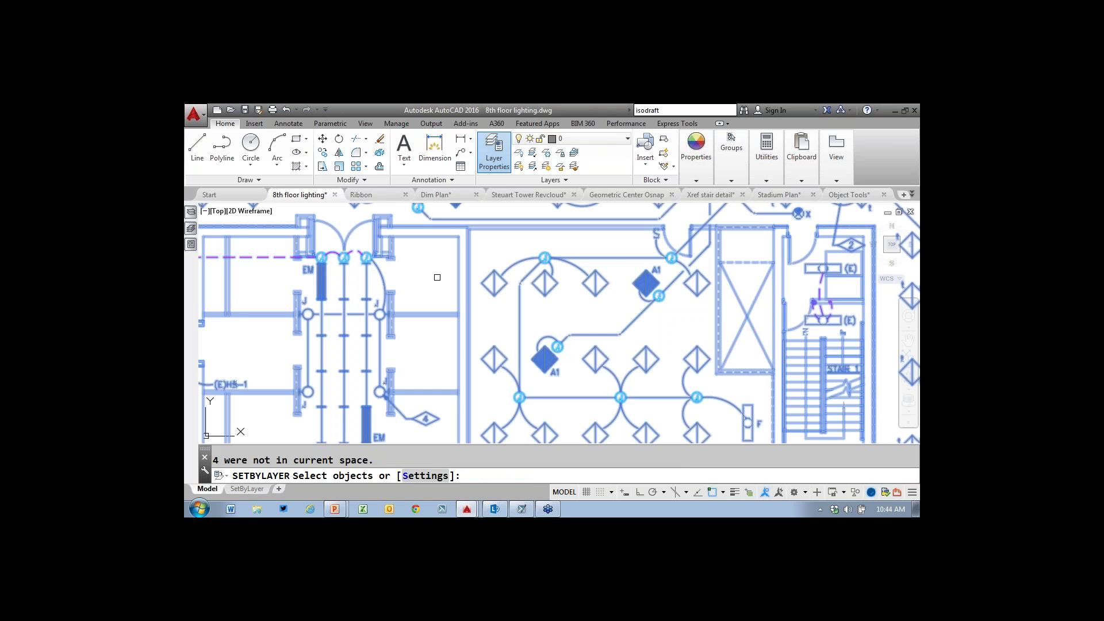
{"action": "key", "text": "Return"}
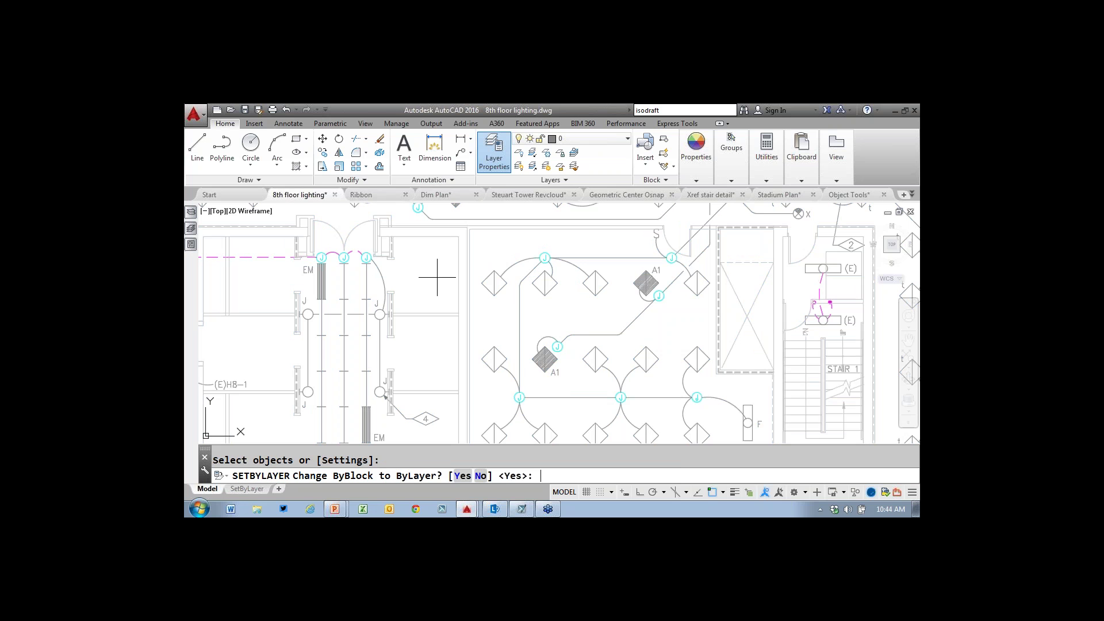
{"action": "key", "text": "Return"}
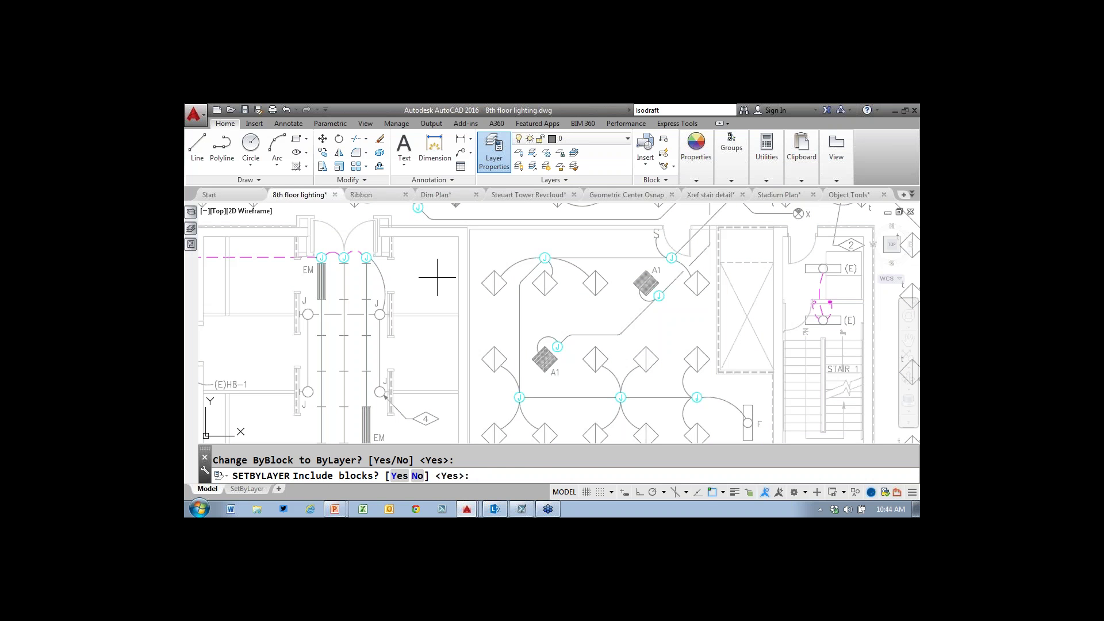
{"action": "key", "text": "Return"}
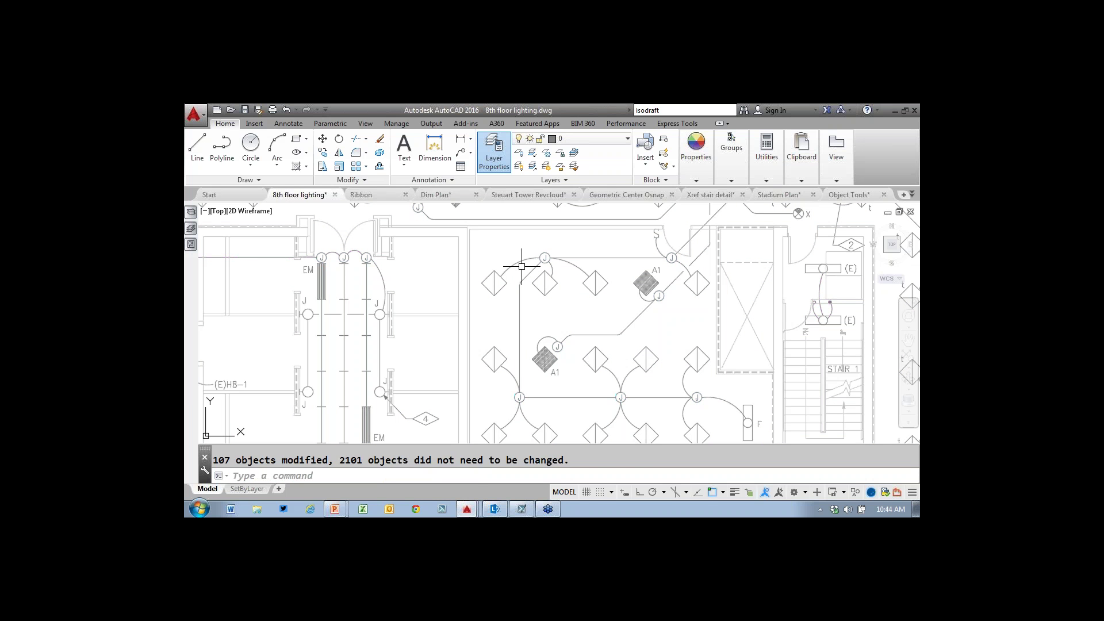
{"action": "scroll", "coordinate": [521, 266], "scroll_direction": "down", "scroll_amount": 2}
{"action": "scroll", "coordinate": [518, 266], "scroll_direction": "down", "scroll_amount": 5}
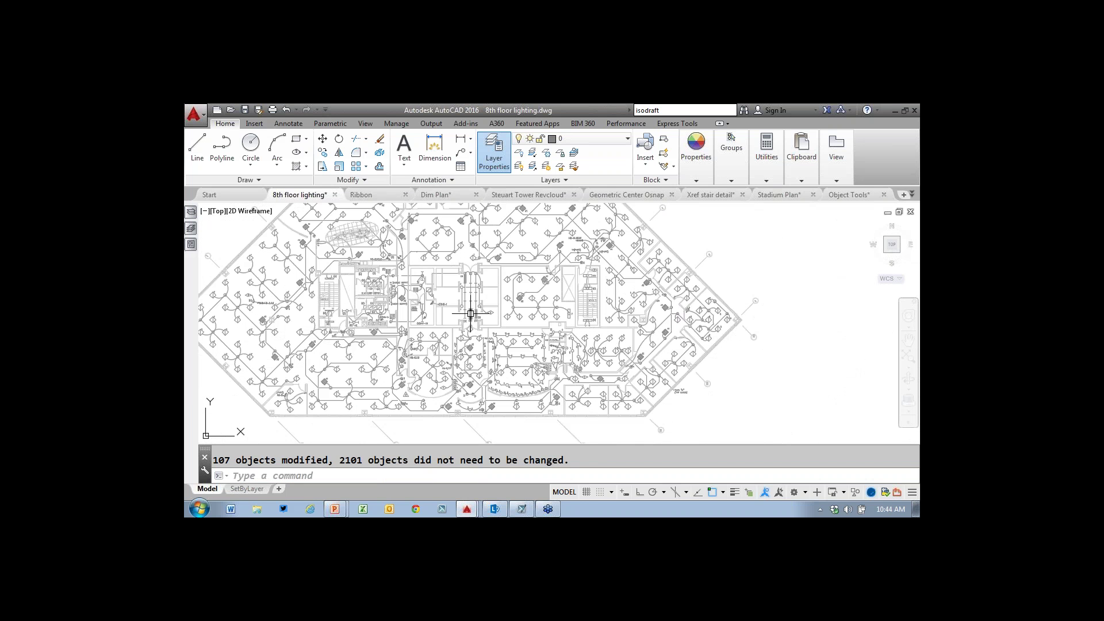
- Switch to the running PowerPoint slide show of 60 AutoCAD Tips in 60 Minutes
{"action": "left_click", "coordinate": [340, 510]}
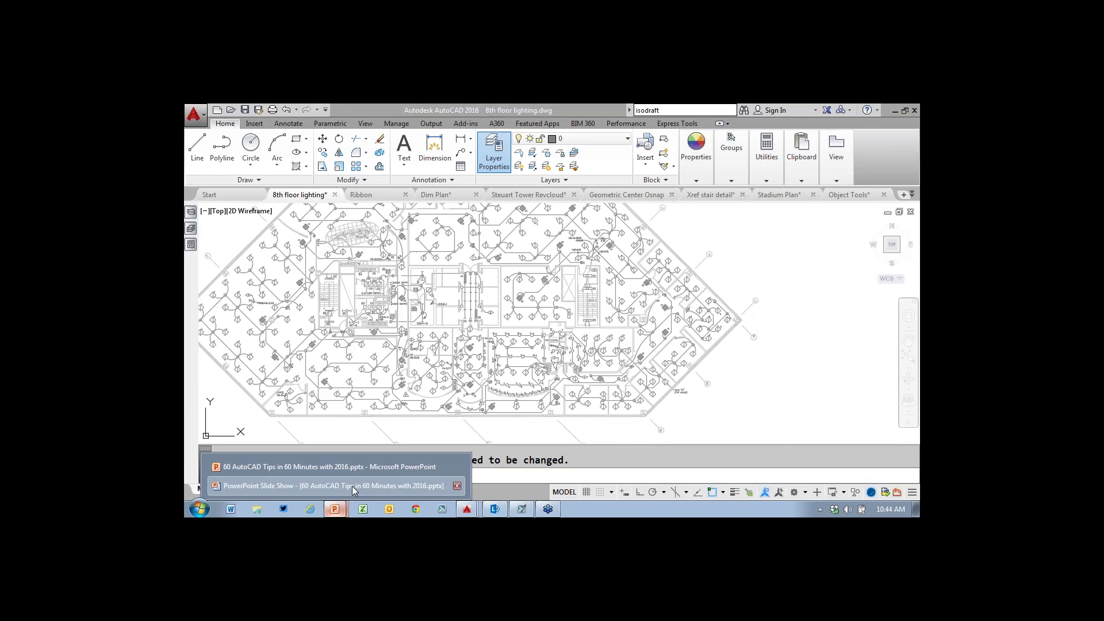
{"action": "left_click", "coordinate": [352, 485]}
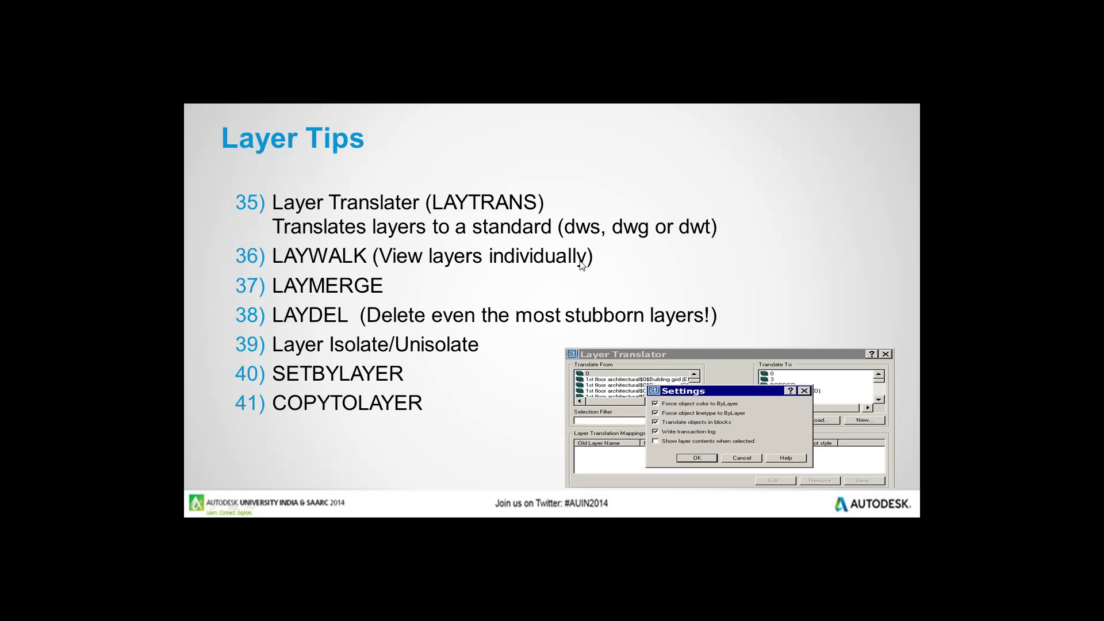
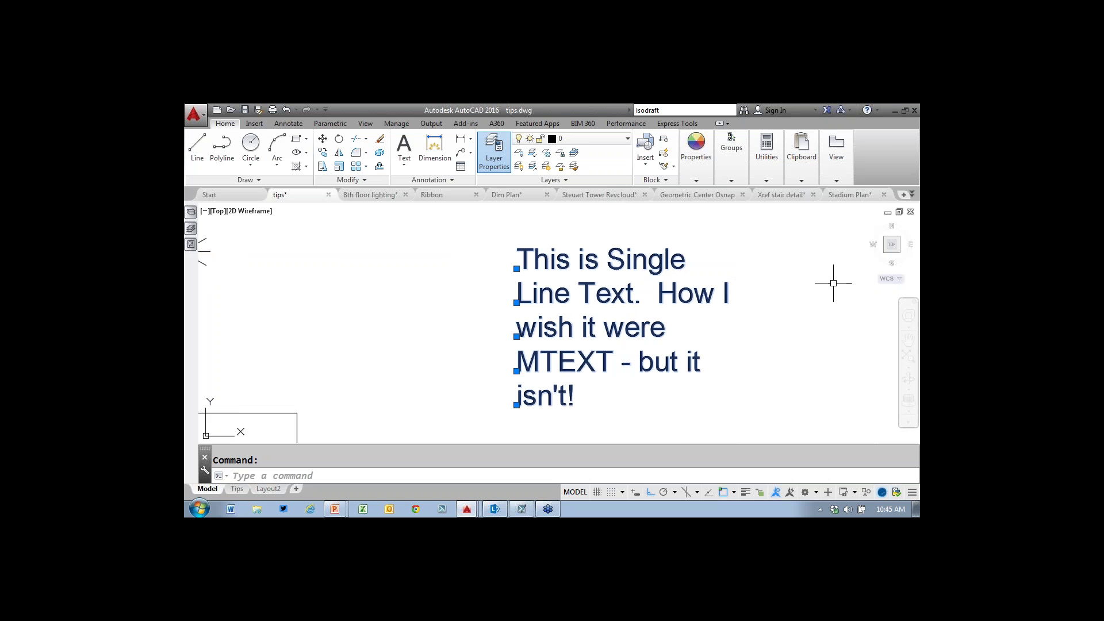
- Convert the selected single-line text rows into one multiline text with TXT2MTXT, and widen its frame so it wraps onto four lines
{"action": "type", "text": "TXT"}
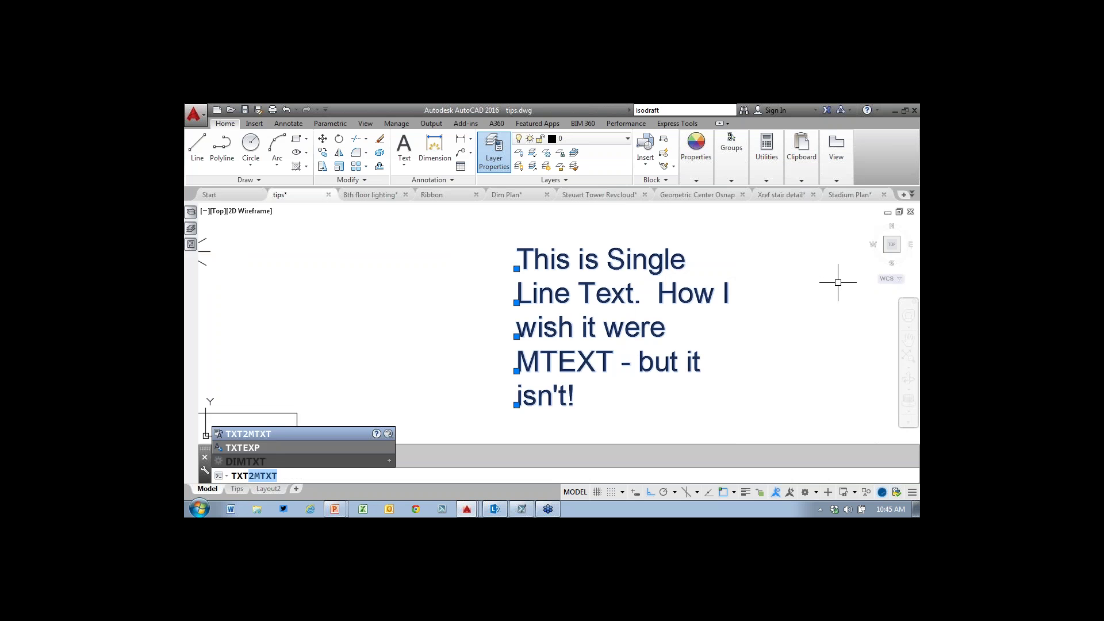
{"action": "left_click", "coordinate": [319, 434]}
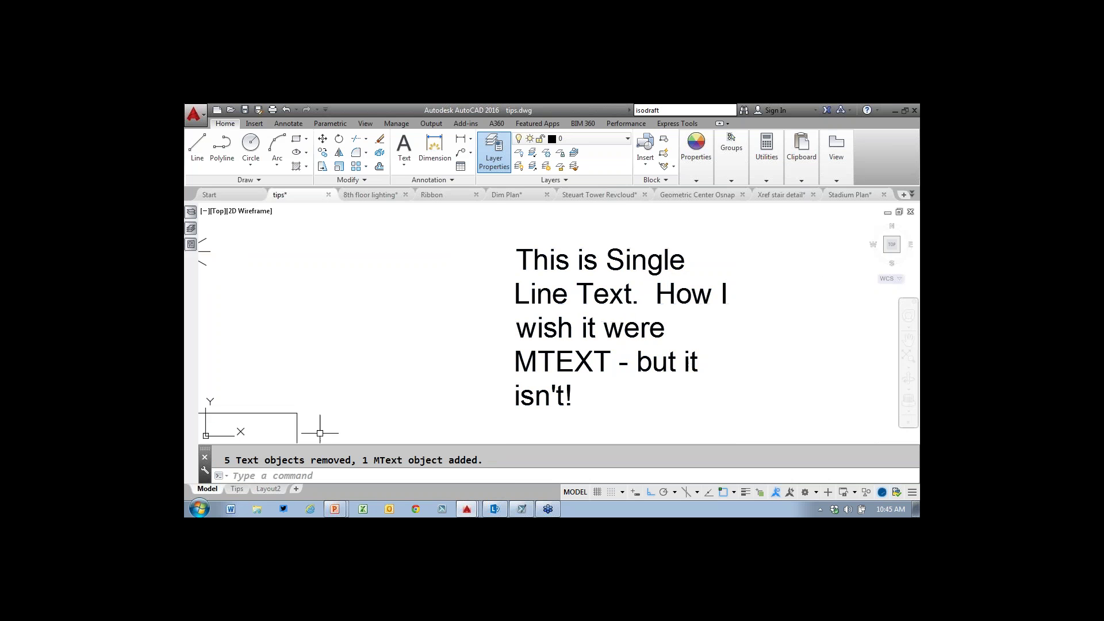
{"action": "left_click", "coordinate": [632, 254]}
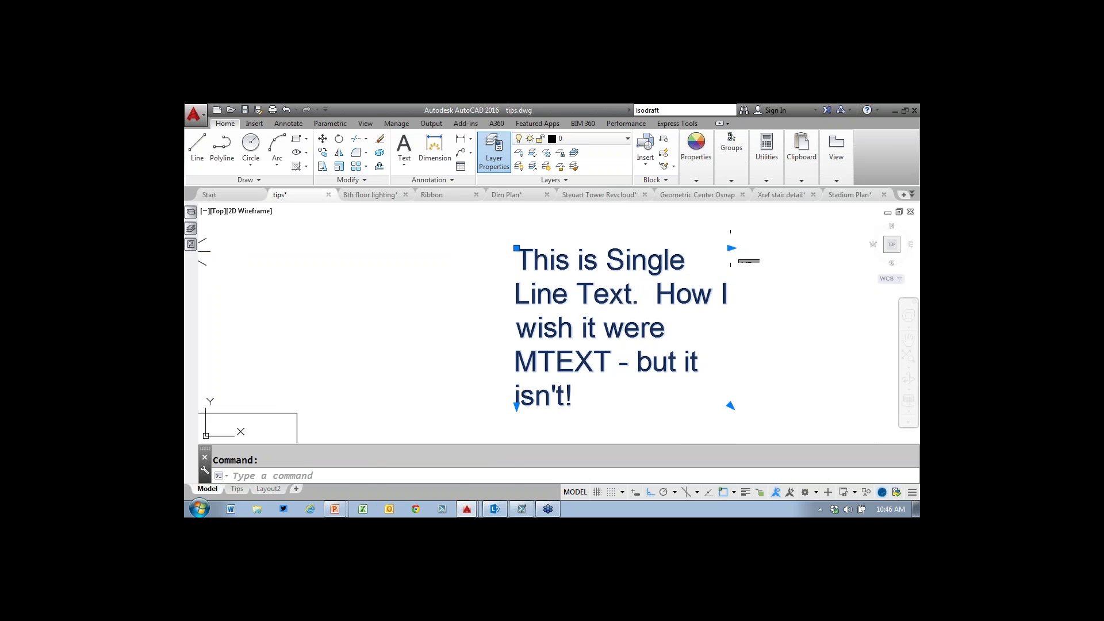
{"action": "left_click", "coordinate": [730, 248]}
{"action": "left_click", "coordinate": [806, 246]}
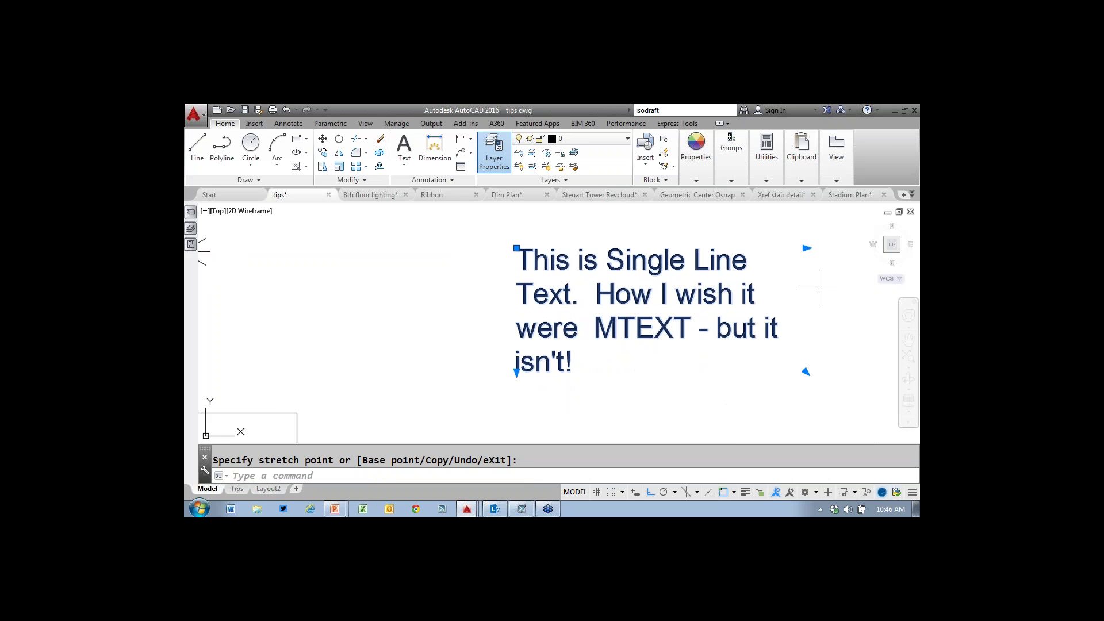
- Bring the radial group of "TORIENT is an awesome command" texts into view
{"action": "scroll", "coordinate": [736, 413], "scroll_direction": "down", "scroll_amount": 4}
{"action": "middle_click_drag", "start_coordinate": [732, 414], "coordinate": [695, 235]}
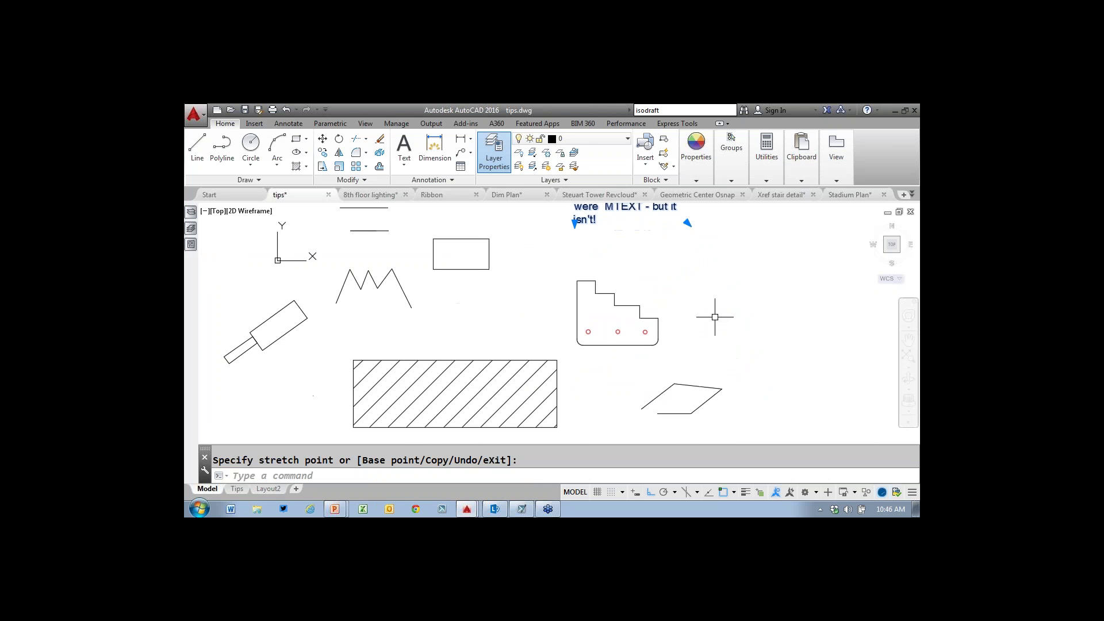
{"action": "middle_click_drag", "start_coordinate": [700, 305], "coordinate": [478, 206]}
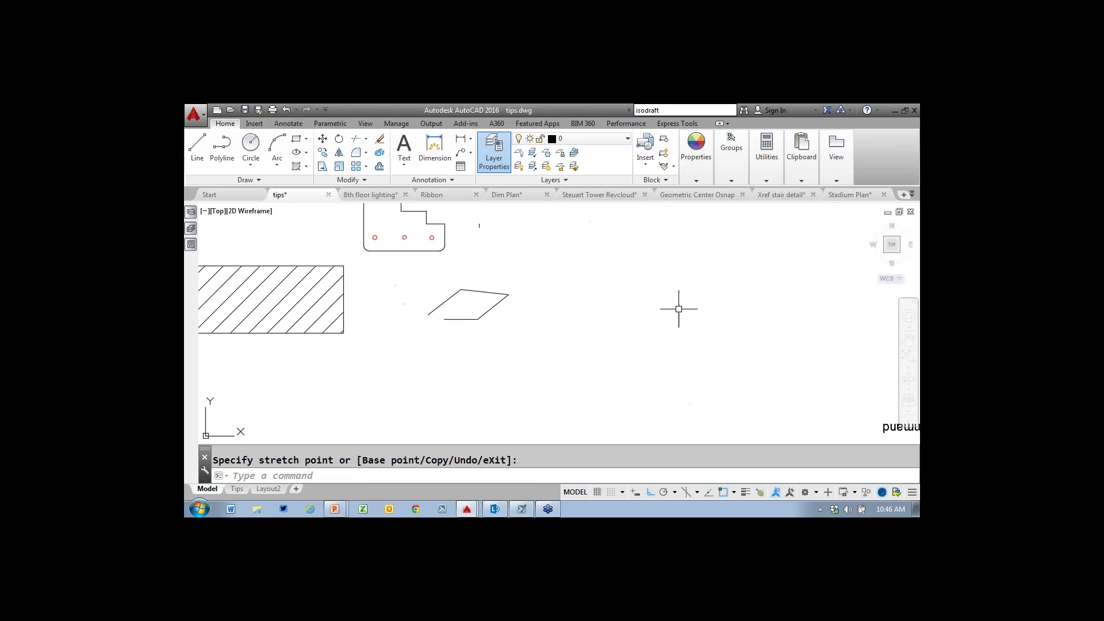
{"action": "mouse_move", "coordinate": [724, 323]}
{"action": "middle_mouse_down"}
{"action": "mouse_move", "coordinate": [438, 264]}
{"action": "mouse_move", "coordinate": [512, 274]}
{"action": "mouse_move", "coordinate": [434, 278]}
{"action": "middle_mouse_up"}
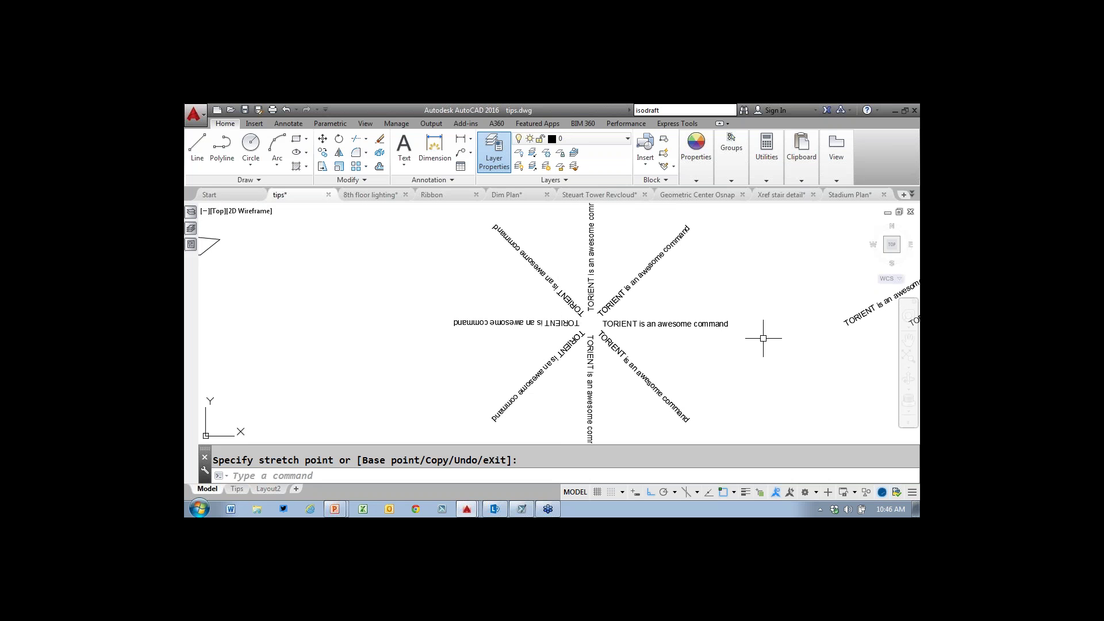
{"action": "type", "text": "torient"}
{"action": "key", "text": "Return"}
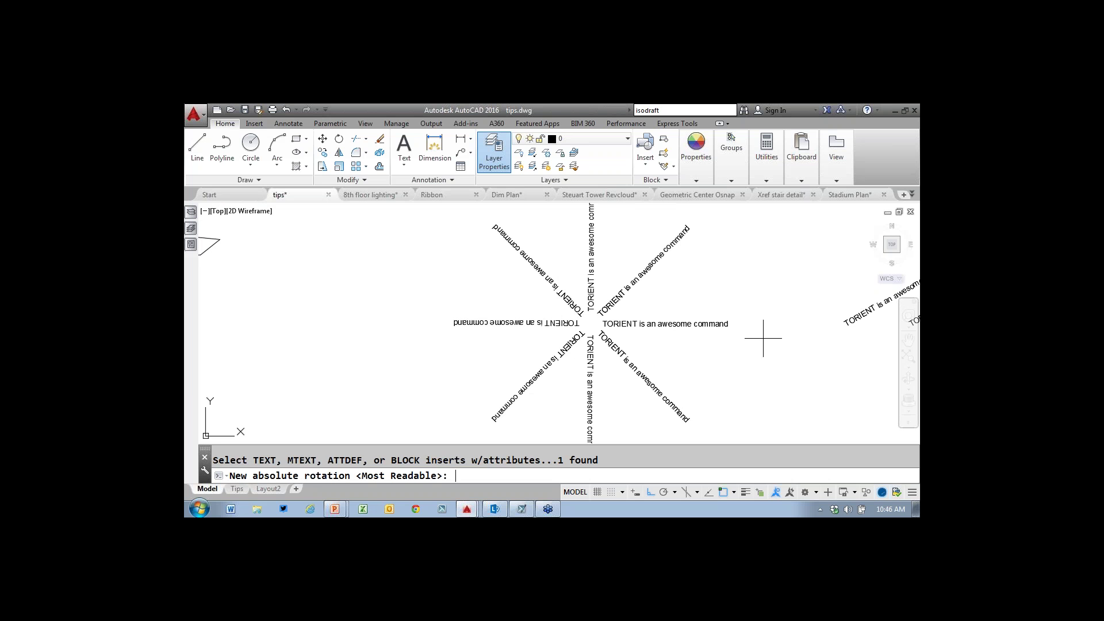
{"action": "left_click", "coordinate": [717, 260]}
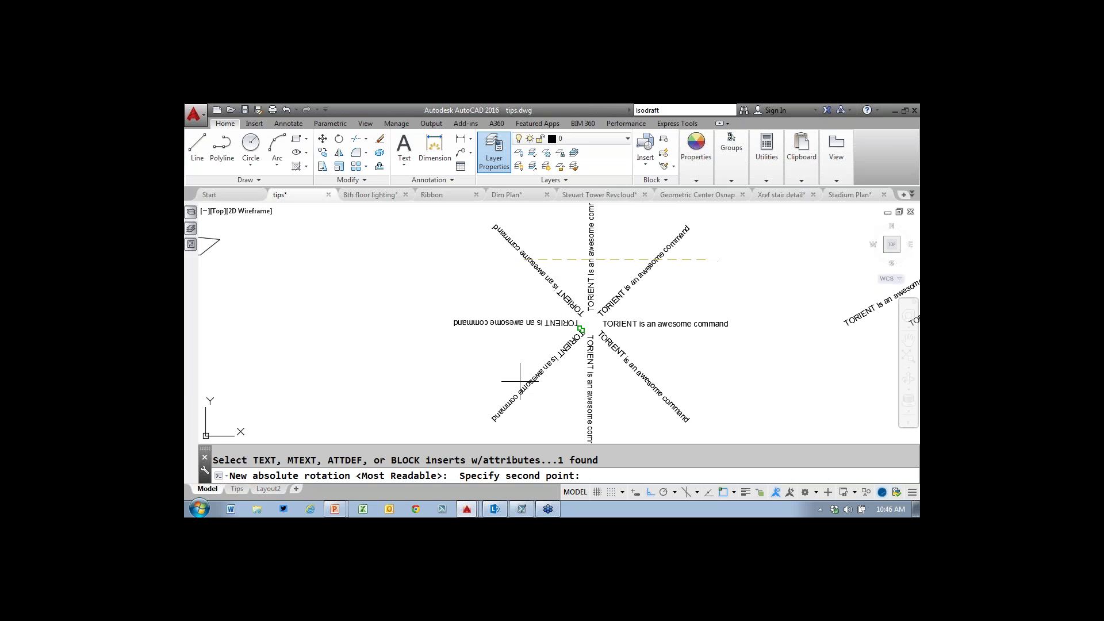
{"action": "key", "text": "Escape"}
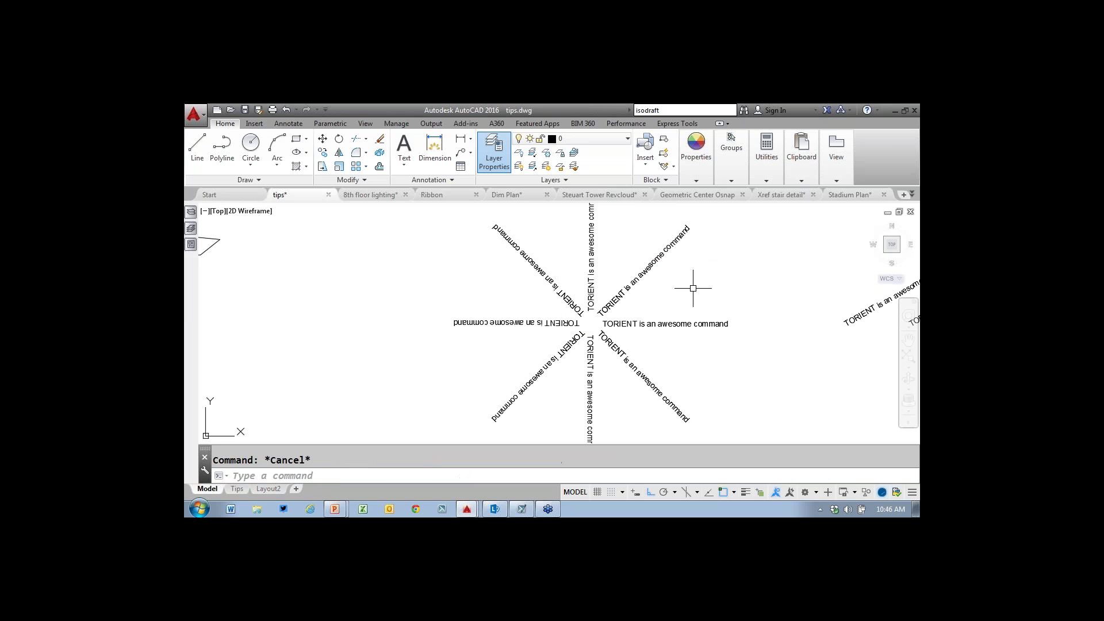
{"action": "key", "text": "Return"}
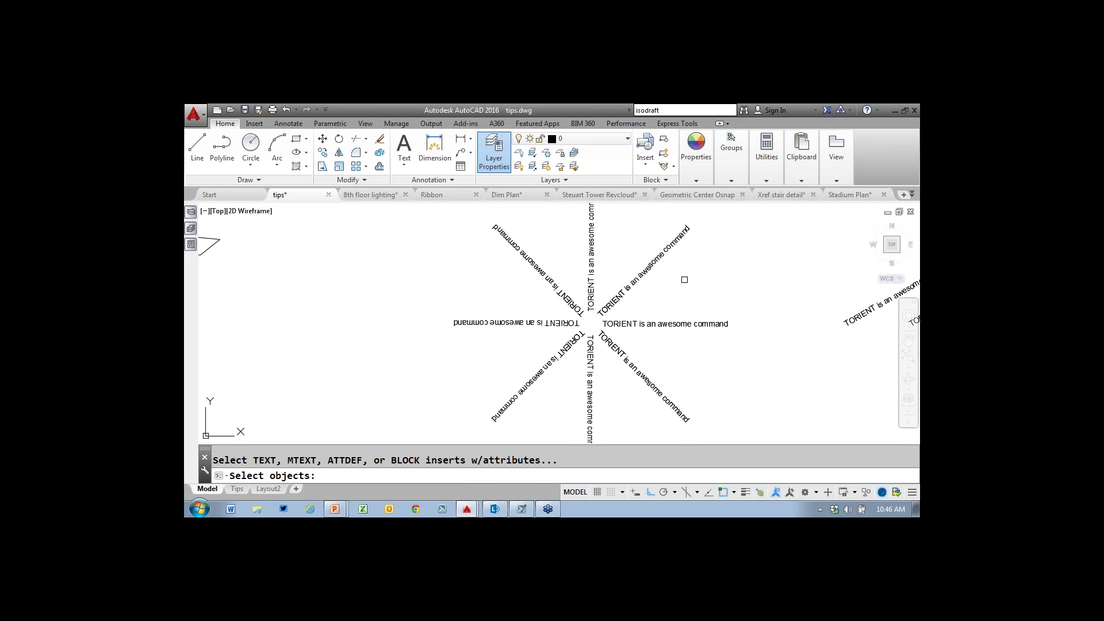
{"action": "key", "text": "Escape"}
- Reorient all eight radially arranged texts with TORIENT, using the Most Readable rotation
{"action": "type", "text": "torient"}
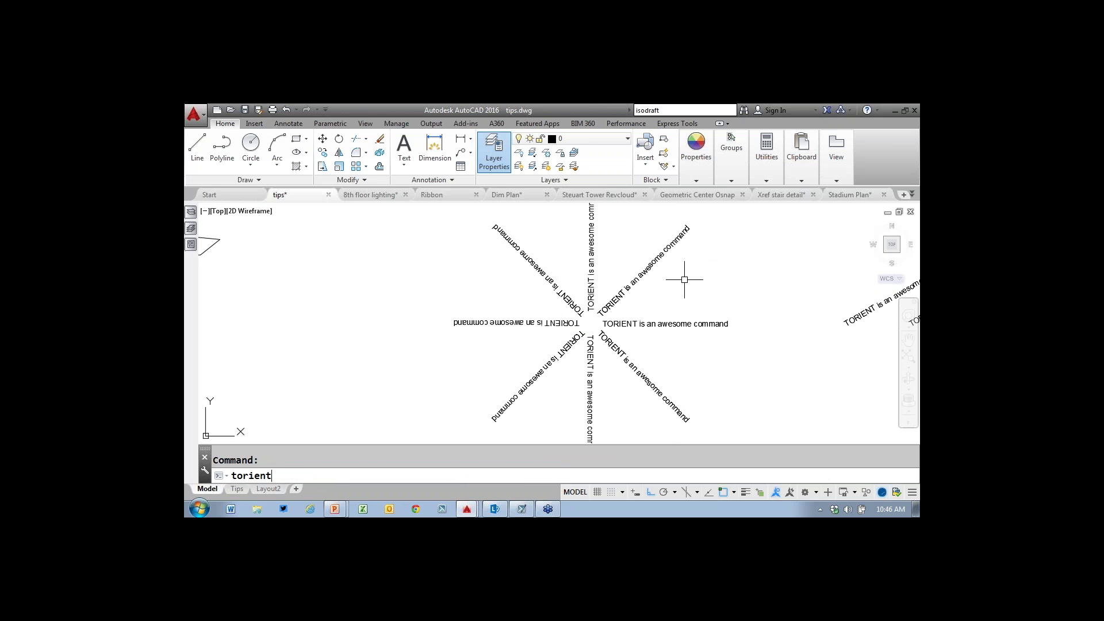
{"action": "key", "text": "Return"}
{"action": "left_click", "coordinate": [708, 272]}
{"action": "left_click", "coordinate": [493, 430]}
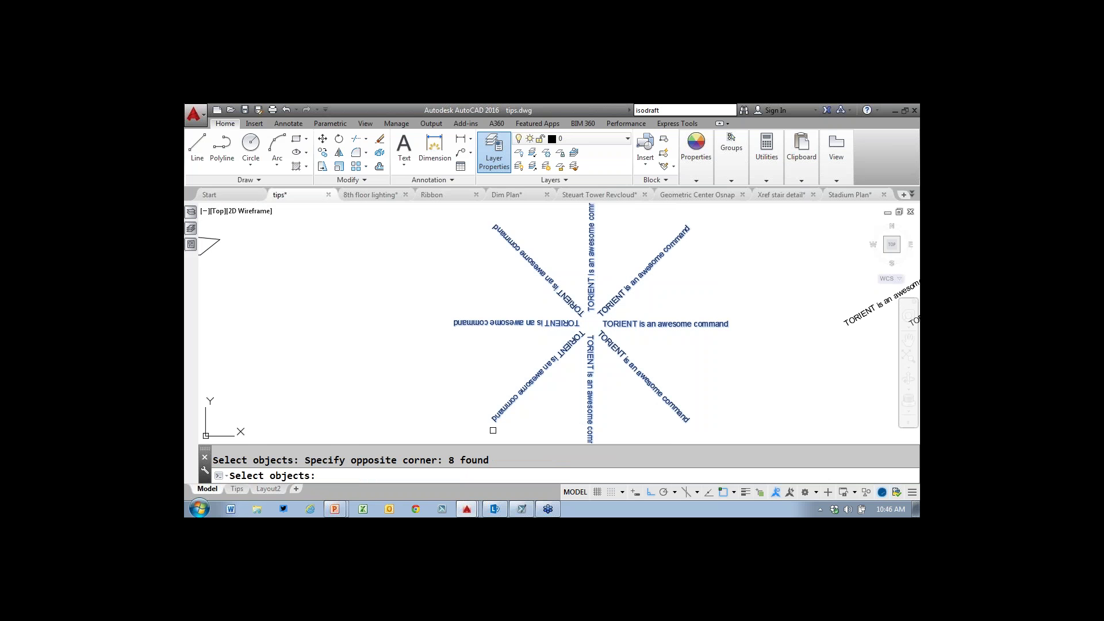
{"action": "key", "text": "Return"}
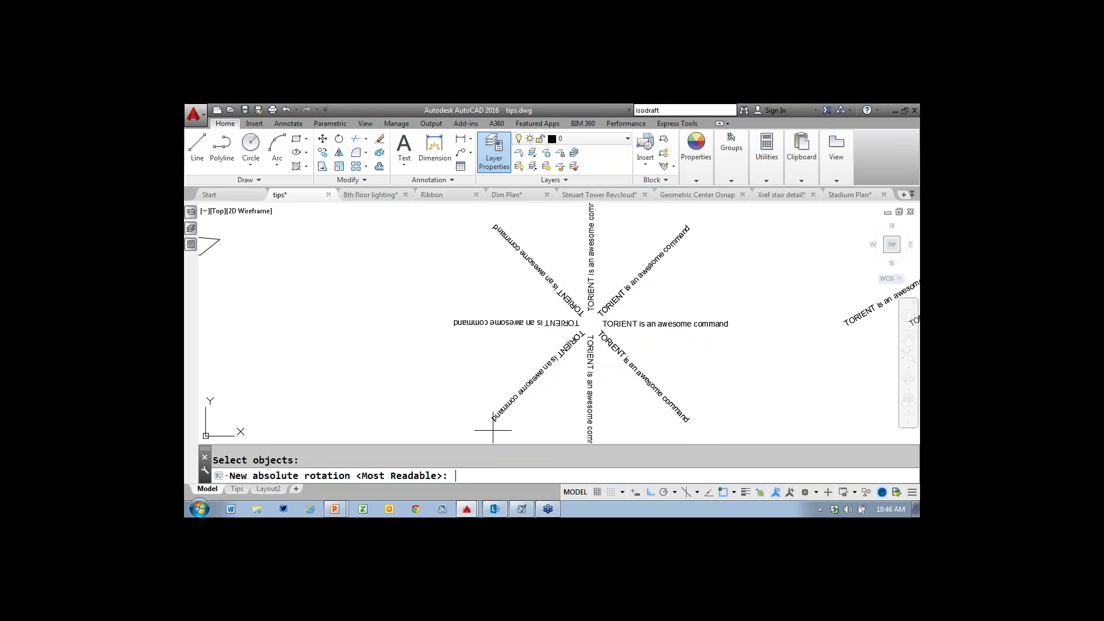
{"action": "key", "text": "Return"}
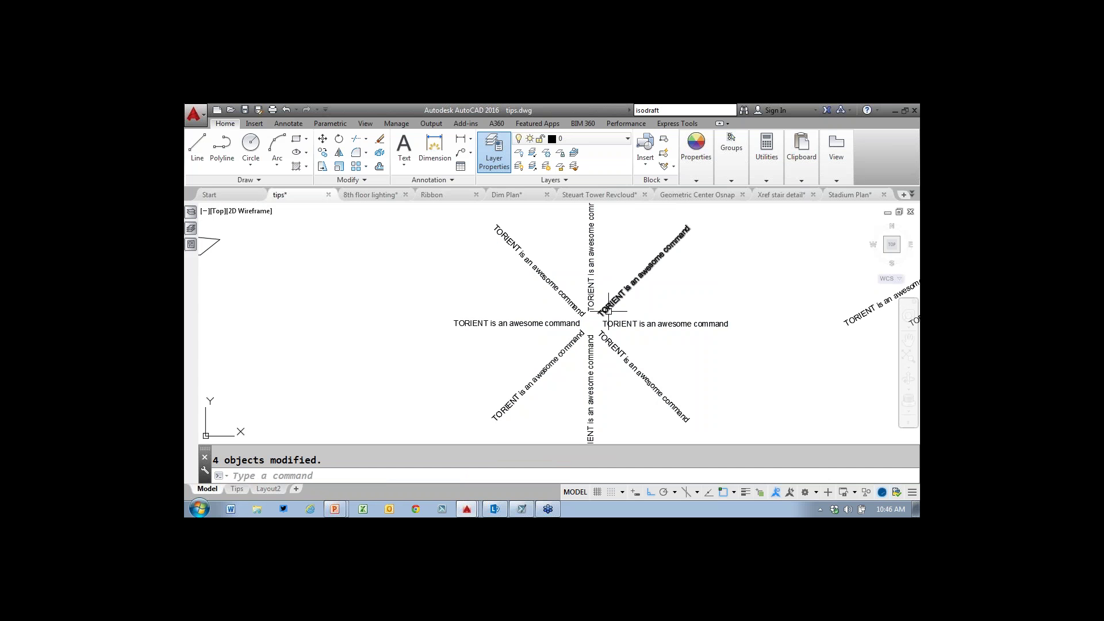
- Rotate the row of six parallel slanted texts to an absolute angle of 80 with TORIENT
{"action": "mouse_move", "coordinate": [665, 308]}
{"action": "middle_mouse_down"}
{"action": "mouse_move", "coordinate": [290, 293]}
{"action": "mouse_move", "coordinate": [189, 350]}
{"action": "middle_mouse_up"}
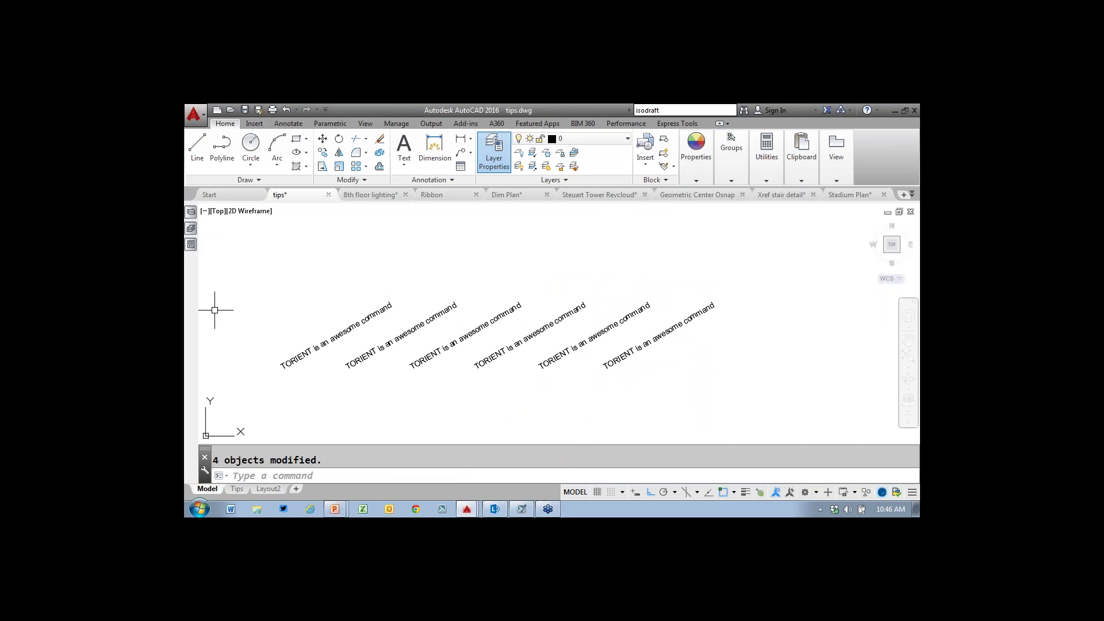
{"action": "key", "text": "Return"}
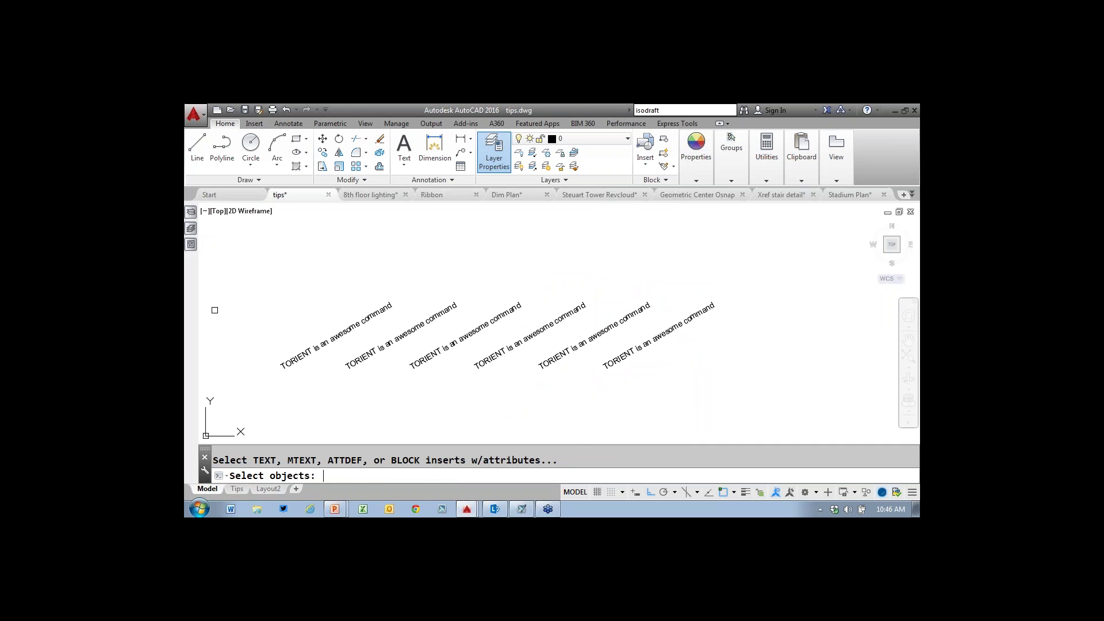
{"action": "left_click", "coordinate": [762, 269]}
{"action": "left_click", "coordinate": [270, 417]}
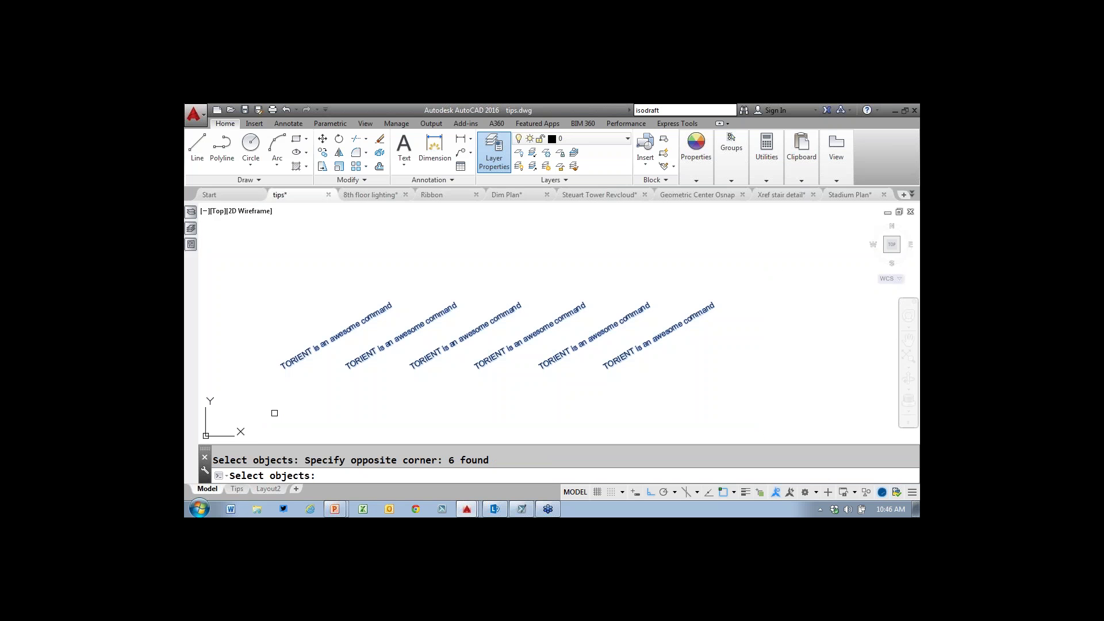
{"action": "key", "text": "Return"}
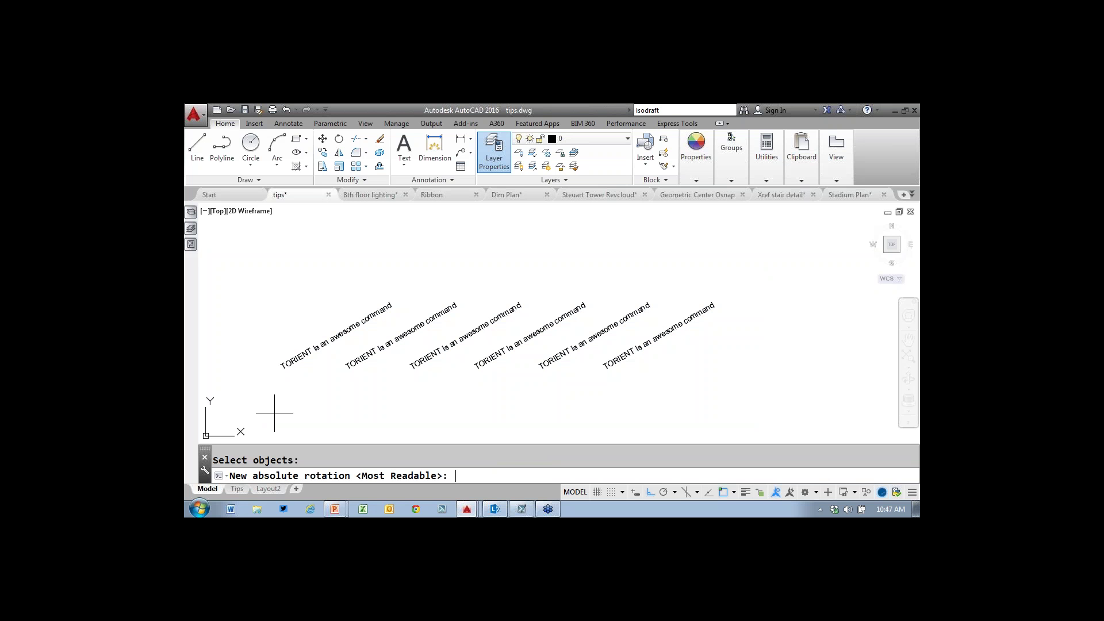
{"action": "type", "text": "80"}
{"action": "key", "text": "Return"}
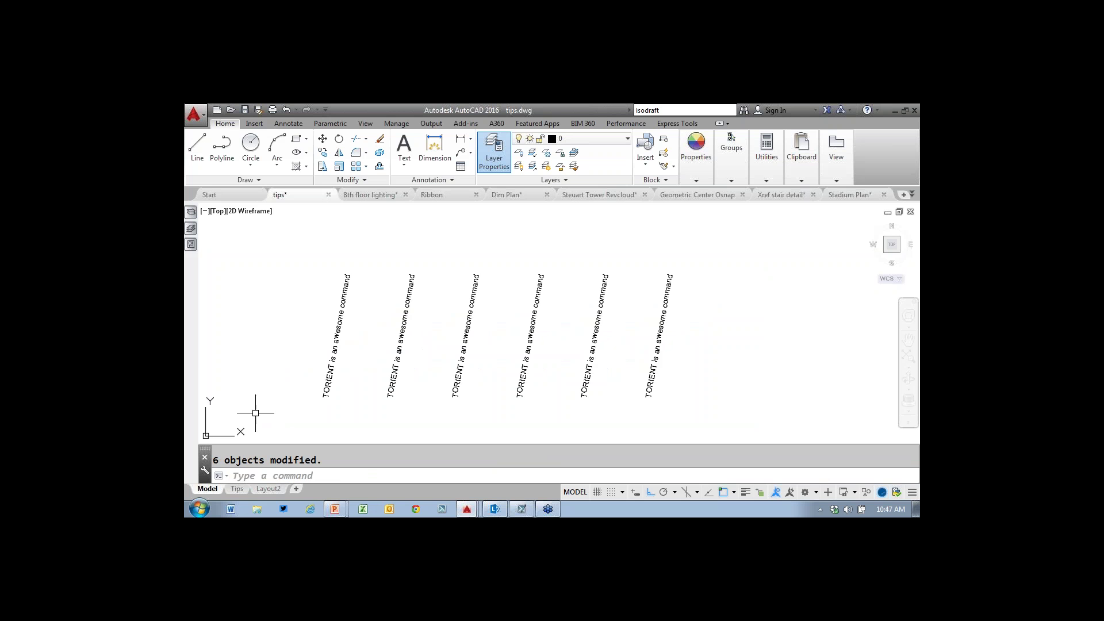
- Place the single-line text "text" above the row of slanted texts, keeping the default height and a rotation of 0
{"action": "scroll", "coordinate": [325, 387], "scroll_direction": "down", "scroll_amount": 4}
{"action": "right_click", "coordinate": [328, 383]}
{"action": "key", "text": "Escape"}
{"action": "type", "text": "dt"}
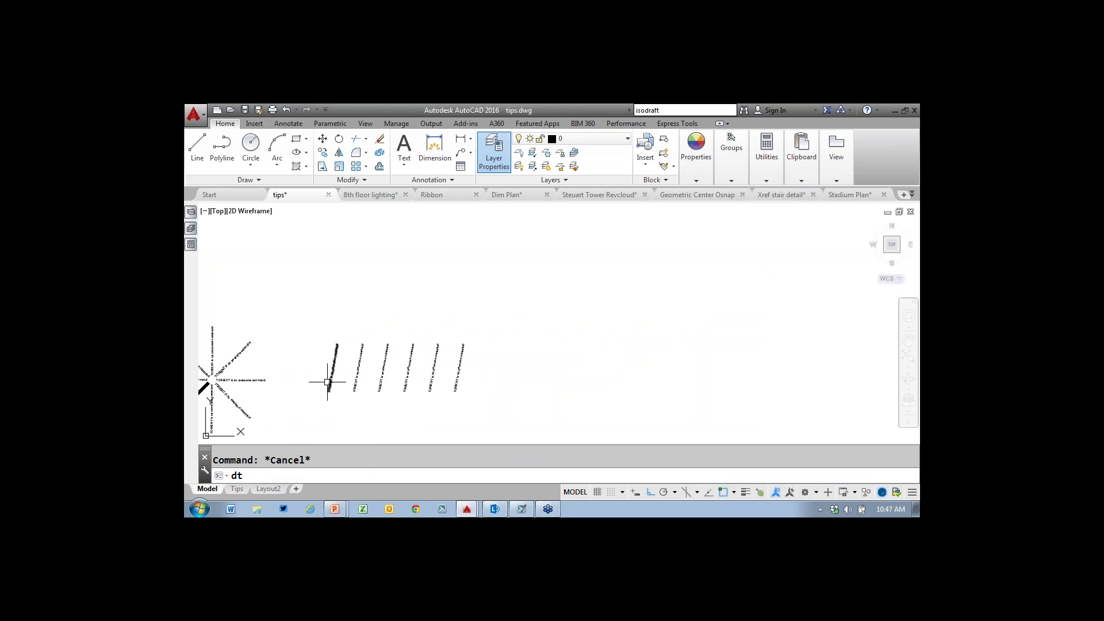
{"action": "key", "text": "Return"}
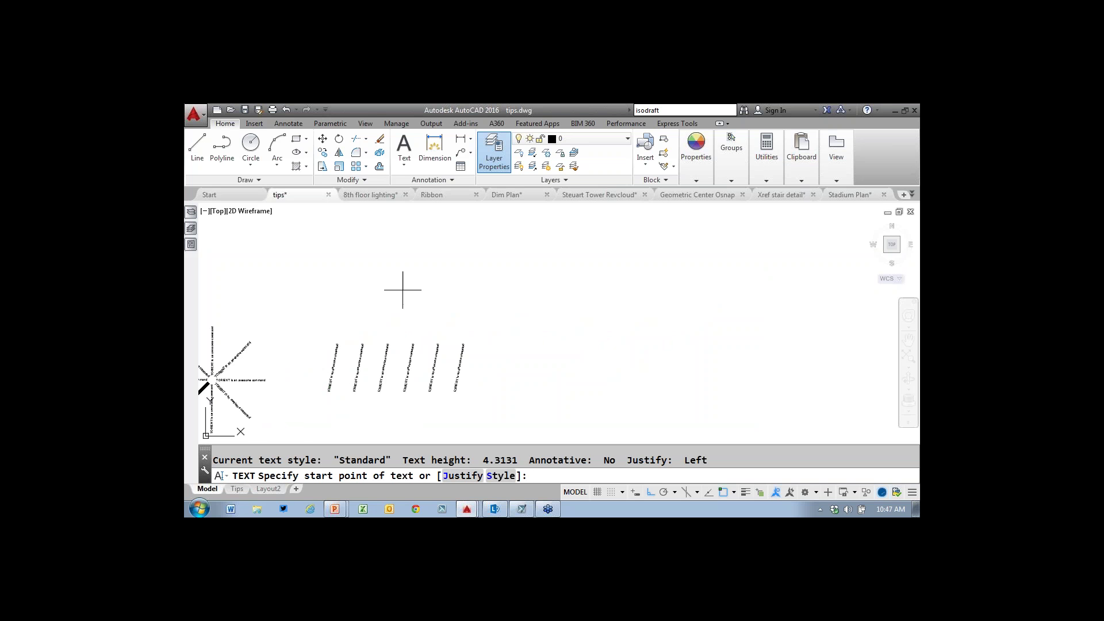
{"action": "left_click", "coordinate": [403, 262]}
{"action": "key", "text": "Return"}
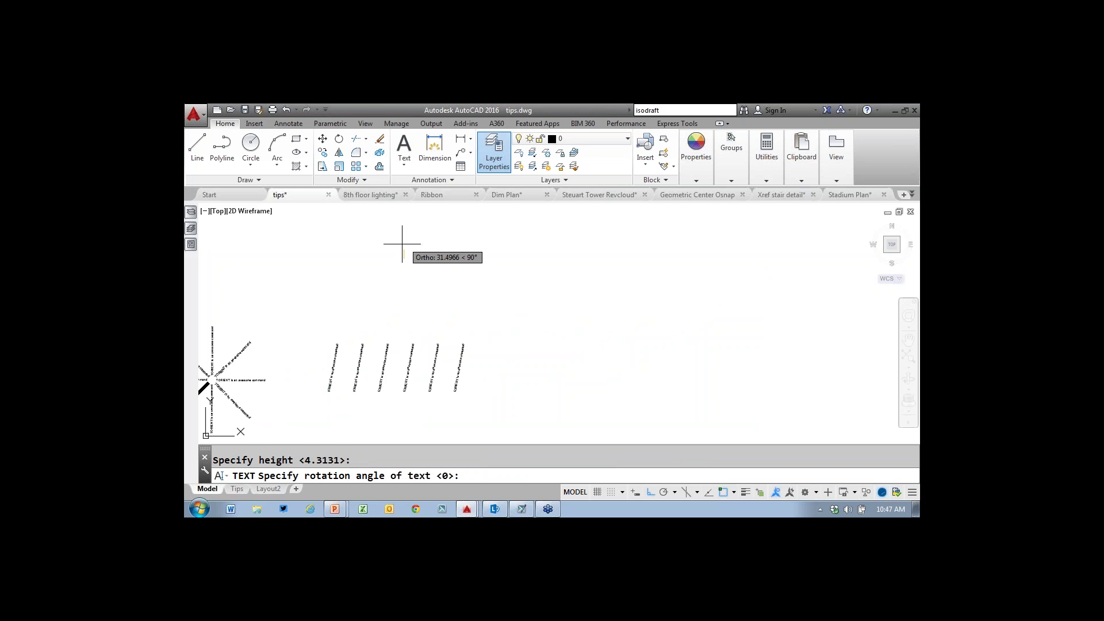
{"action": "key", "text": "Return"}
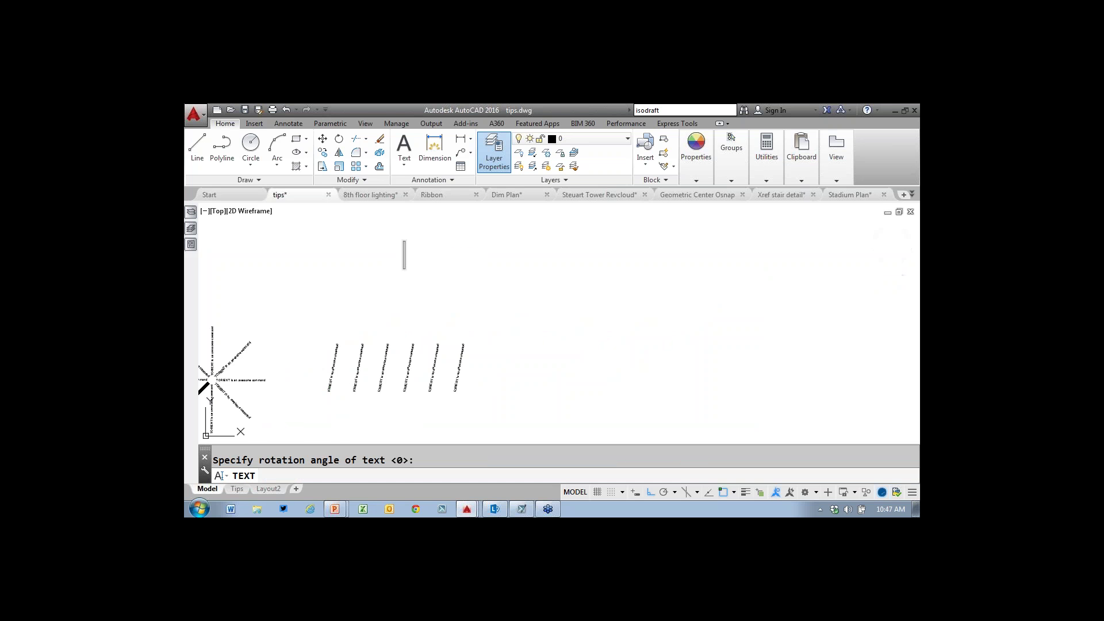
{"action": "type", "text": "text"}
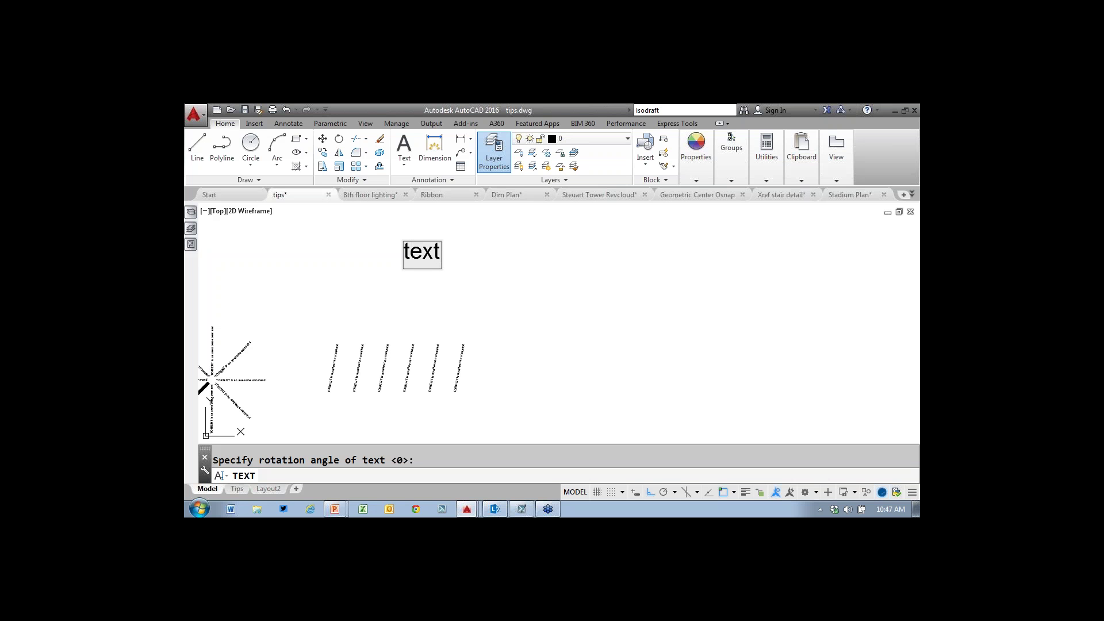
- Add two separate "more text" entries at different insertion points within the same single-line TEXT command, and finish the command
{"action": "left_click", "coordinate": [636, 345]}
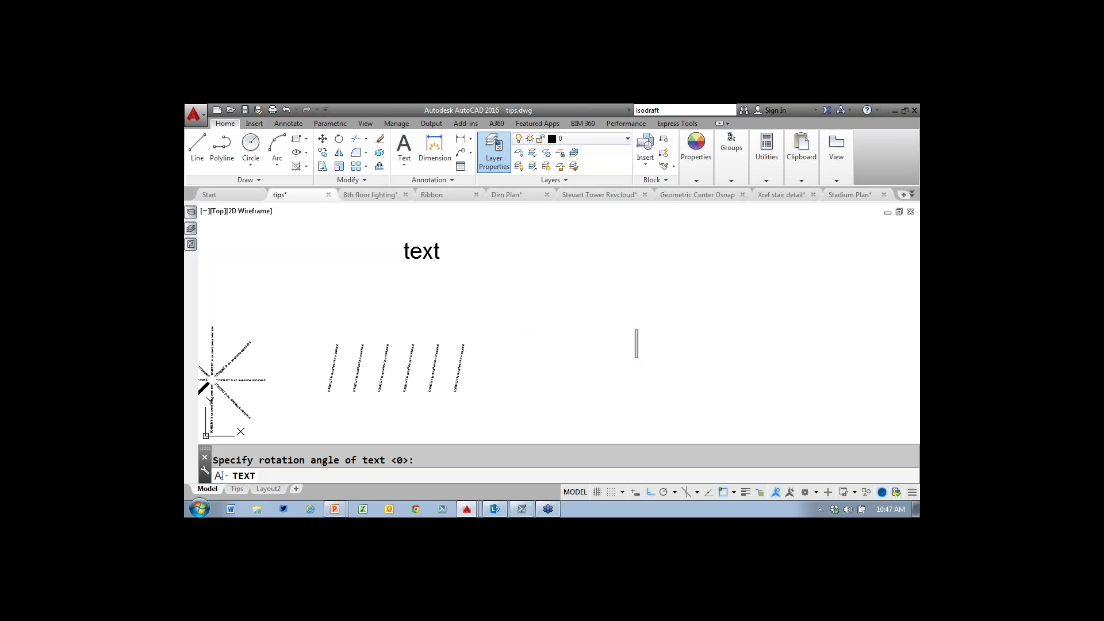
{"action": "type", "text": "more text"}
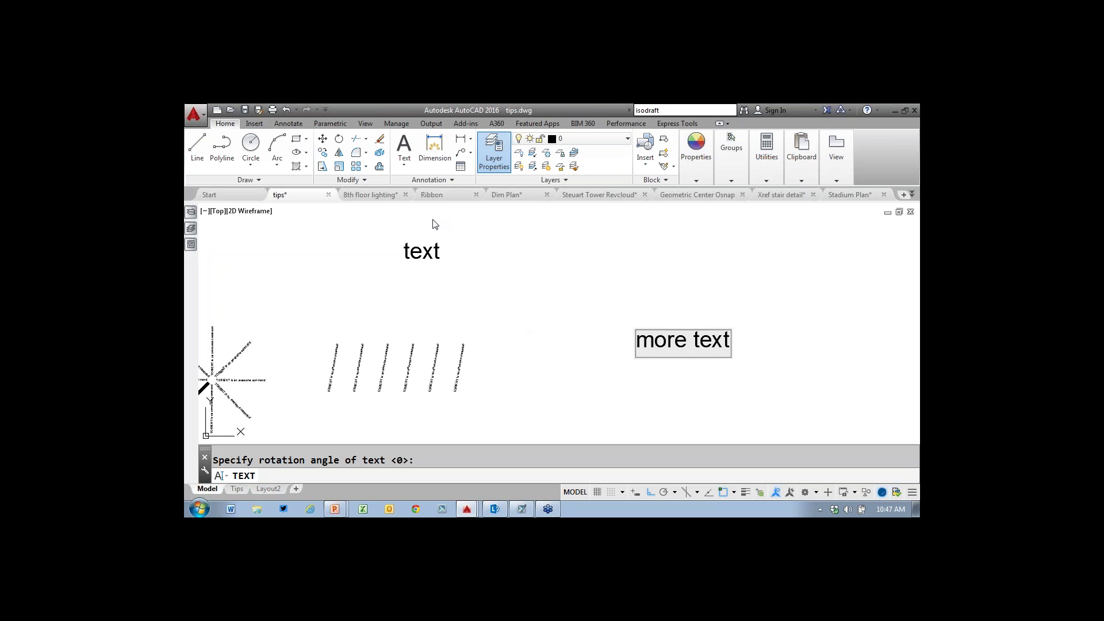
{"action": "left_click", "coordinate": [593, 254]}
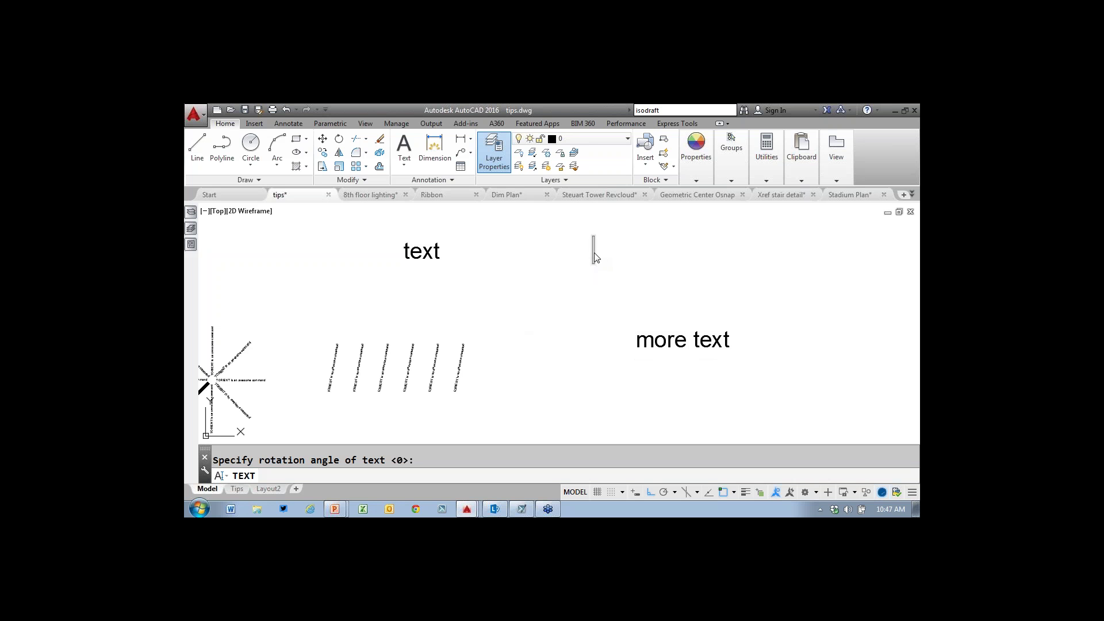
{"action": "type", "text": "more"}
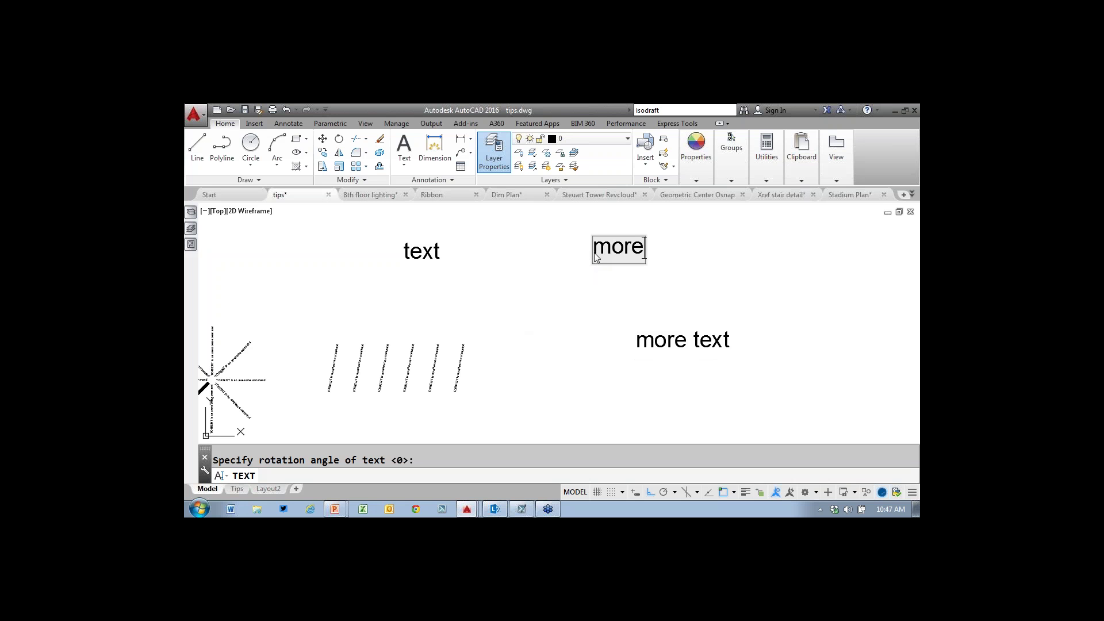
{"action": "type", "text": " text"}
{"action": "key", "text": "Return"}
{"action": "key", "text": "Return"}
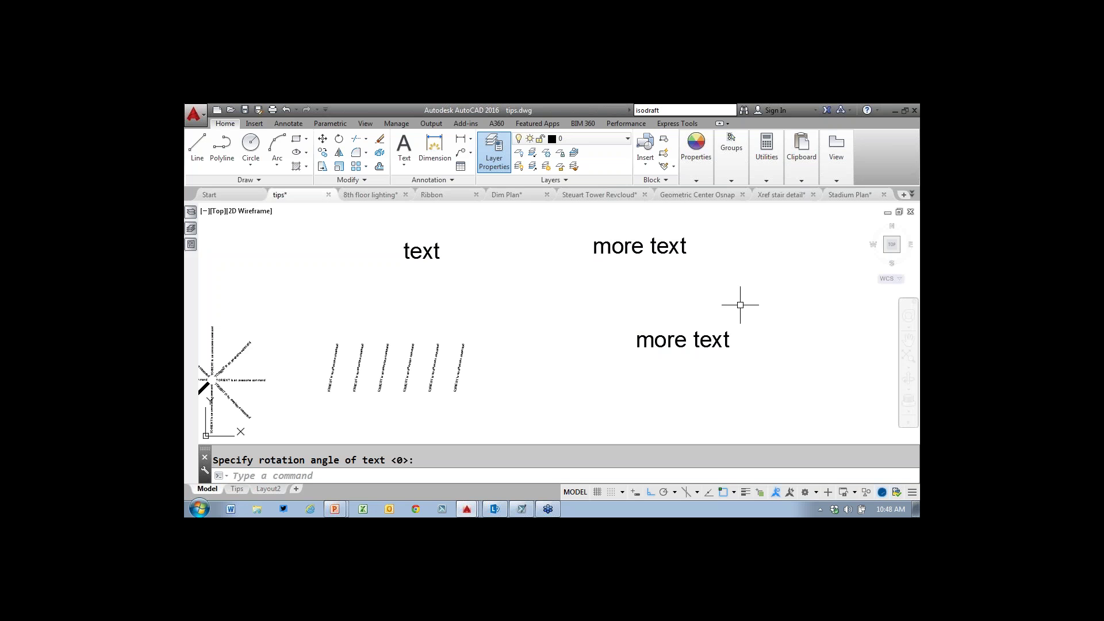
- Inspect the hexagonal UI/1 tag block's attributes in the Enhanced Attribute Editor and close the editor
{"action": "scroll", "coordinate": [651, 320], "scroll_direction": "down", "scroll_amount": 5}
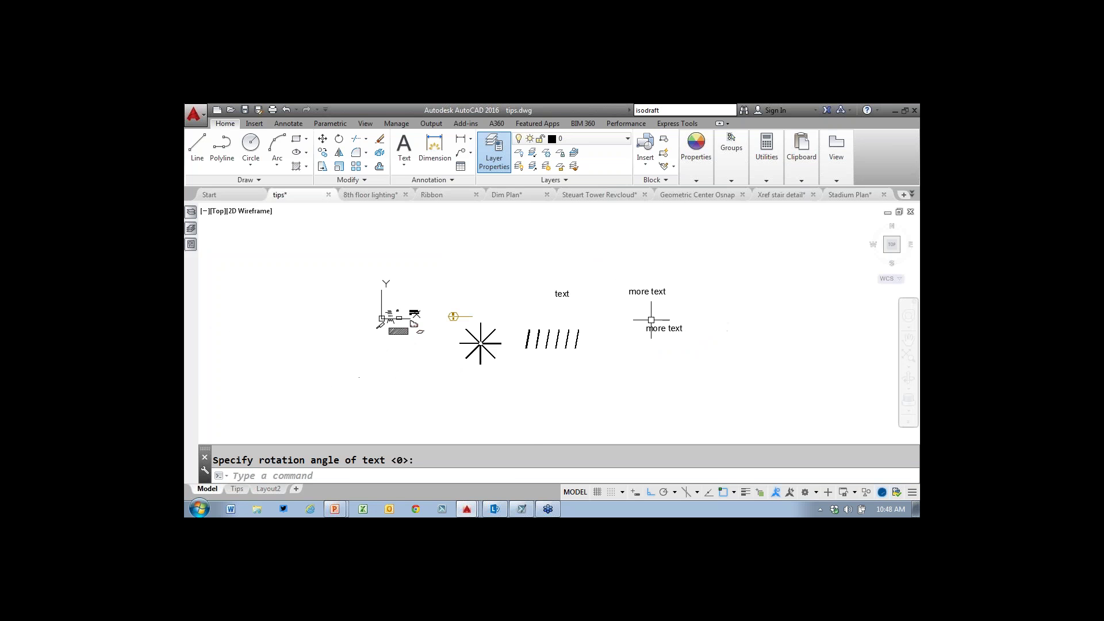
{"action": "scroll", "coordinate": [517, 437], "scroll_direction": "down", "scroll_amount": 3}
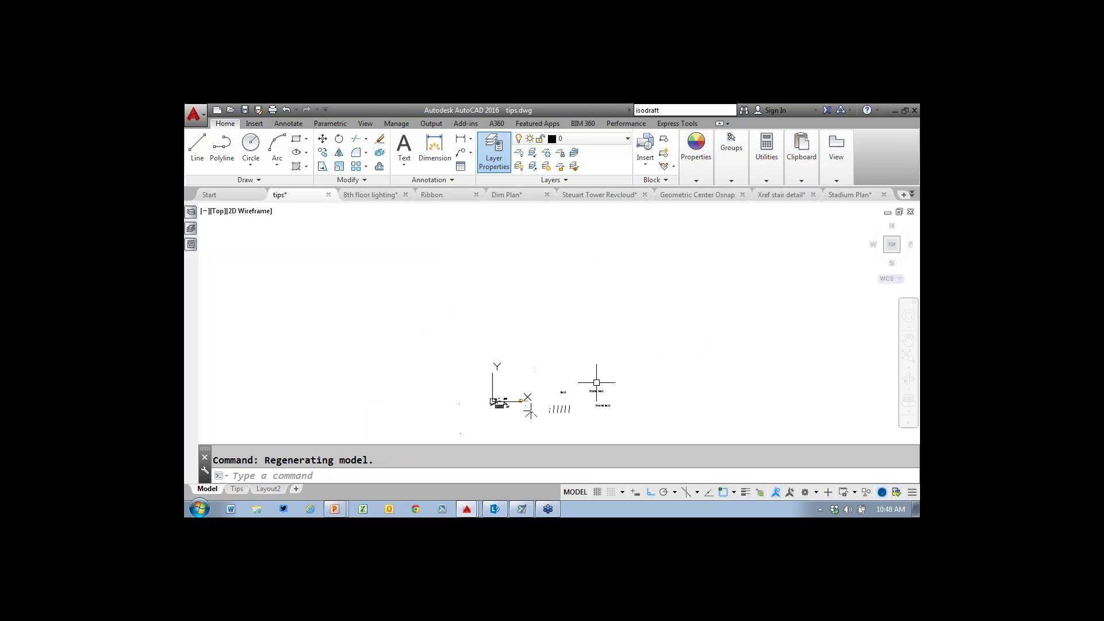
{"action": "scroll", "coordinate": [594, 374], "scroll_direction": "up", "scroll_amount": 2}
{"action": "mouse_move", "coordinate": [594, 375]}
{"action": "middle_mouse_down"}
{"action": "mouse_move", "coordinate": [642, 308]}
{"action": "mouse_move", "coordinate": [759, 264]}
{"action": "middle_mouse_up"}
{"action": "scroll", "coordinate": [618, 288], "scroll_direction": "up", "scroll_amount": 5}
{"action": "mouse_move", "coordinate": [507, 394]}
{"action": "middle_mouse_down"}
{"action": "mouse_move", "coordinate": [775, 240]}
{"action": "mouse_move", "coordinate": [749, 243]}
{"action": "middle_mouse_up"}
{"action": "scroll", "coordinate": [680, 253], "scroll_direction": "up", "scroll_amount": 4}
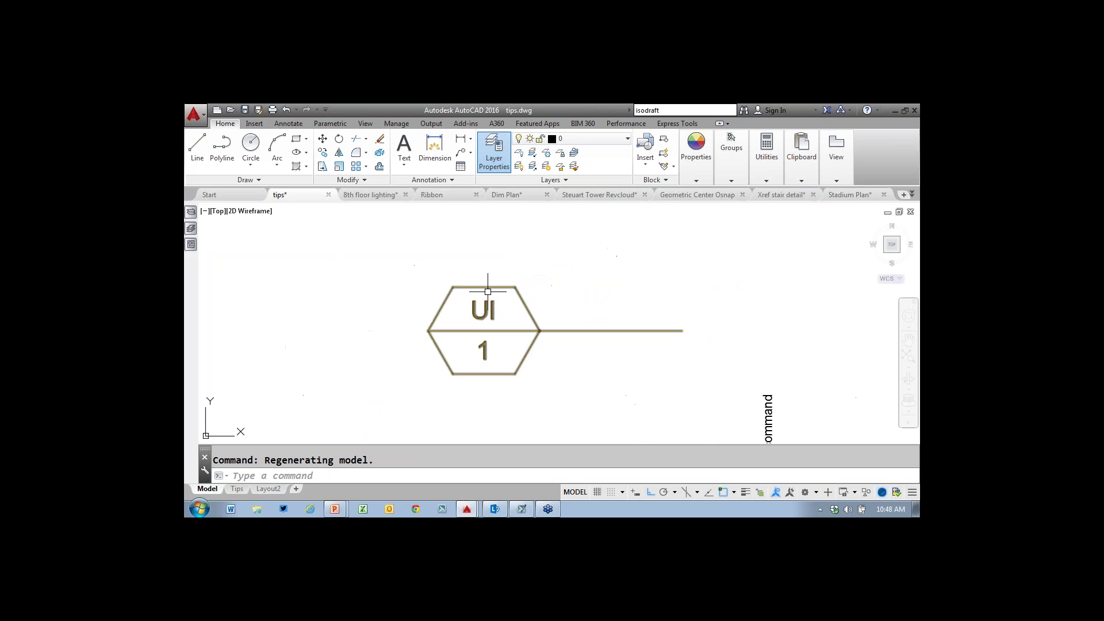
{"action": "double_click", "coordinate": [483, 351]}
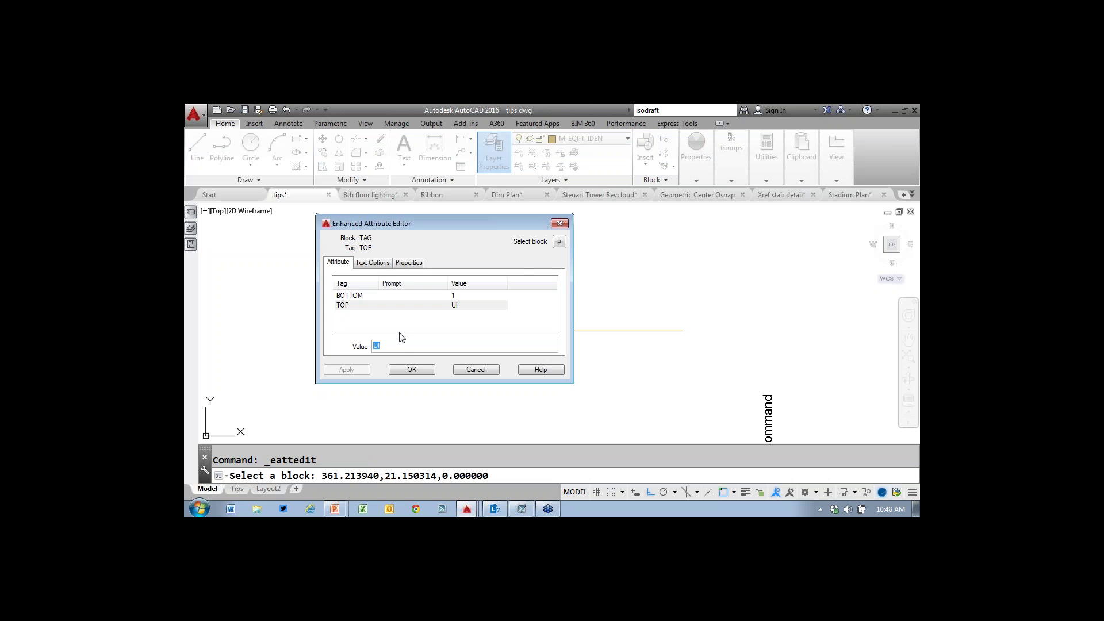
{"action": "left_click", "coordinate": [561, 224]}
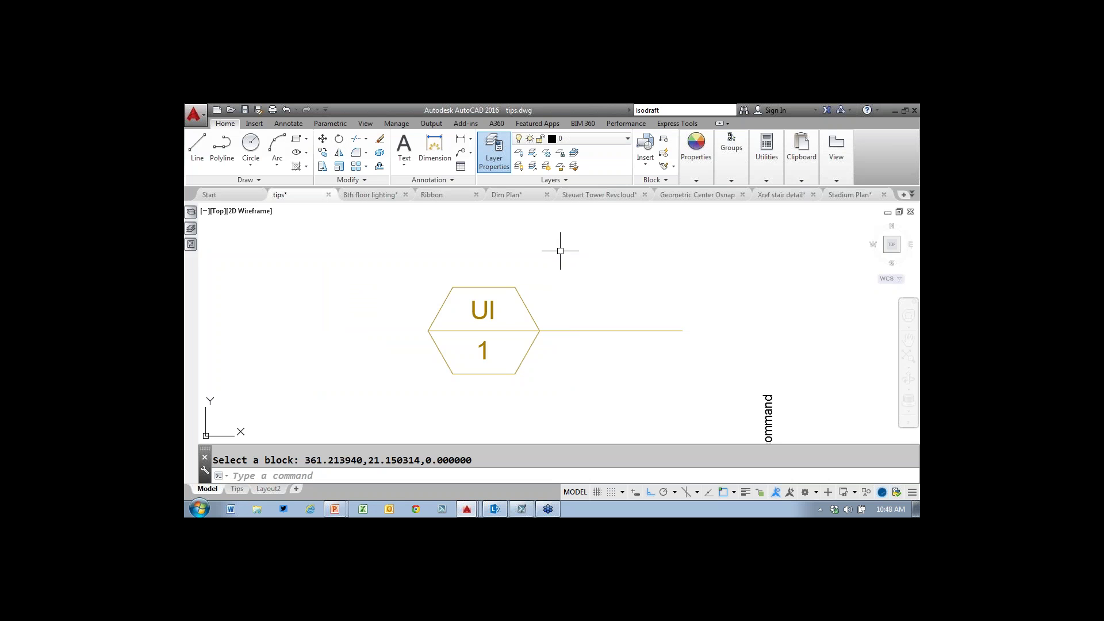
- Edit the hexagonal tag's upper attribute in place with ATTIPEDIT, entering a W followed by a long run of the letter i
{"action": "left_click", "coordinate": [477, 318]}
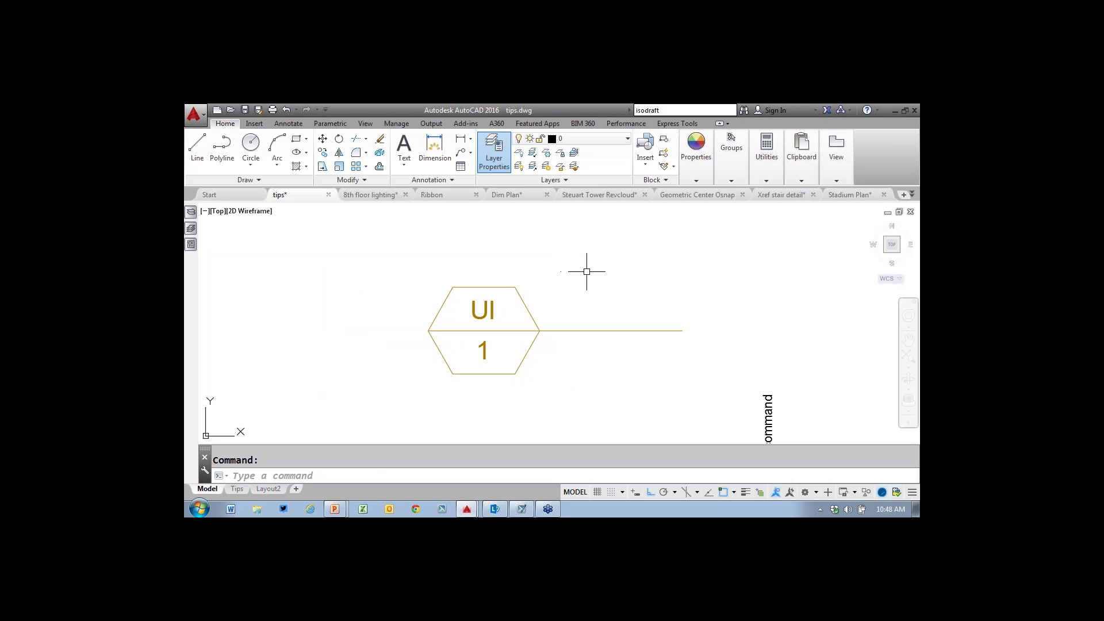
{"action": "double_click", "coordinate": [485, 317], "text": "ctrl"}
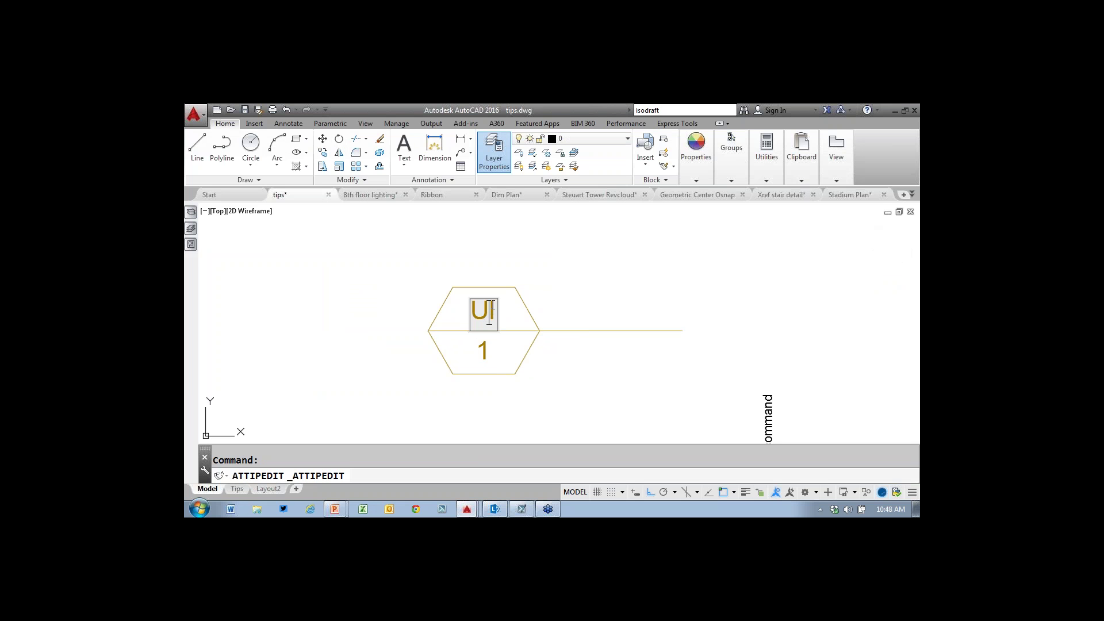
{"action": "key", "text": "ctrl+a"}
{"action": "type", "text": "Wiiii"}
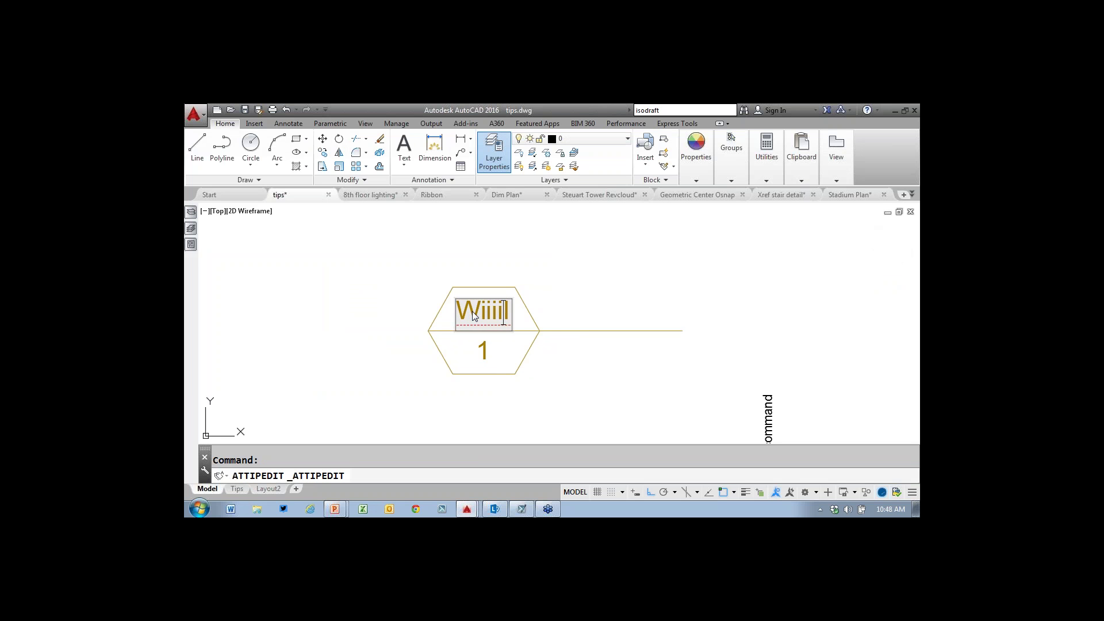
{"action": "type", "text": "iiiiiiiii"}
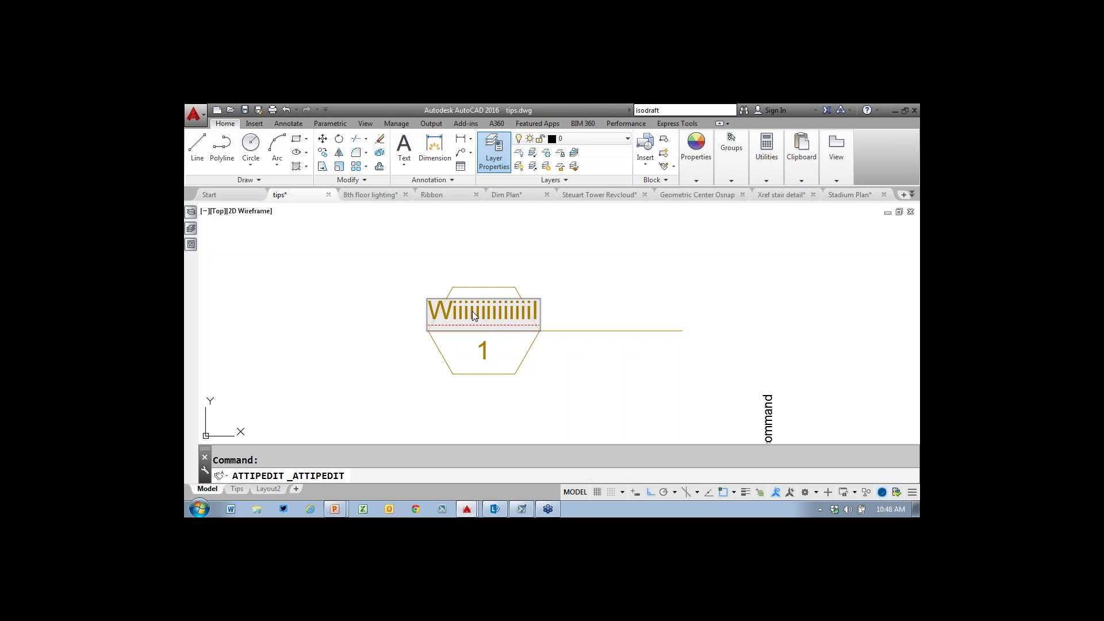
{"action": "left_click", "coordinate": [546, 270]}
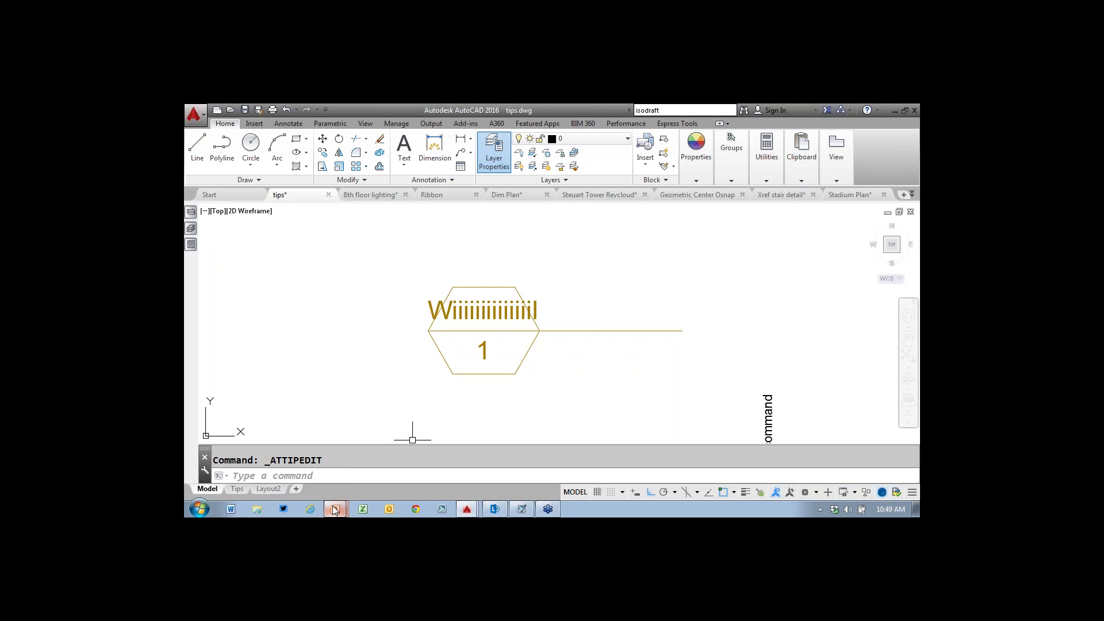
- Consult the Text Tips slide in PowerPoint and return to AutoCAD with the Dim Plan drawing
{"action": "mouse_move", "coordinate": [334, 509]}
{"action": "left_click", "coordinate": [344, 485]}
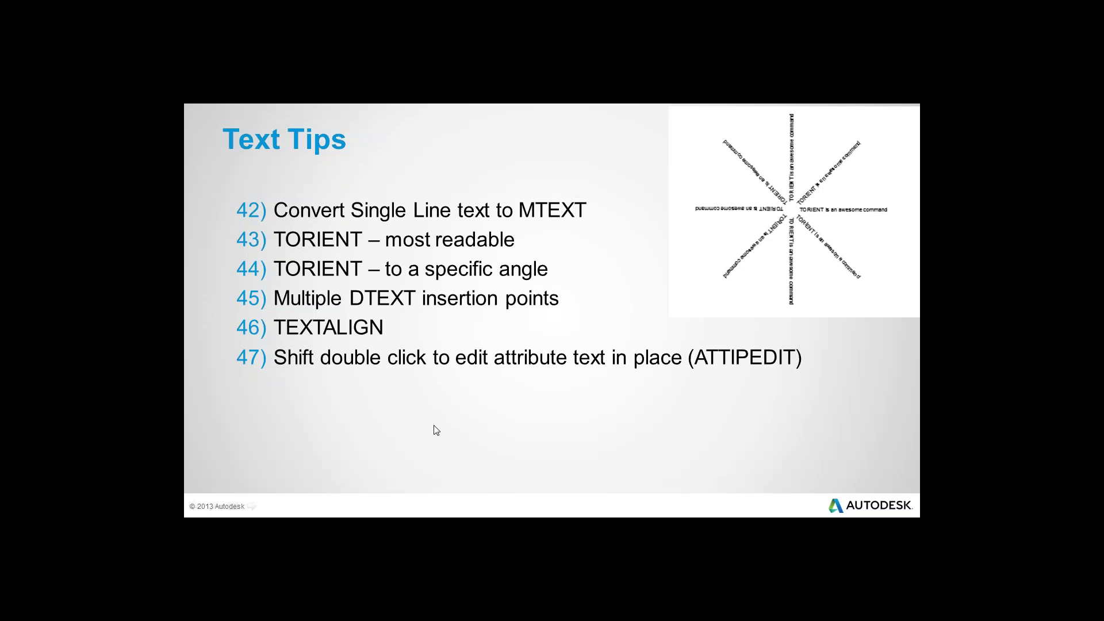
{"action": "key", "text": "alt+Tab"}
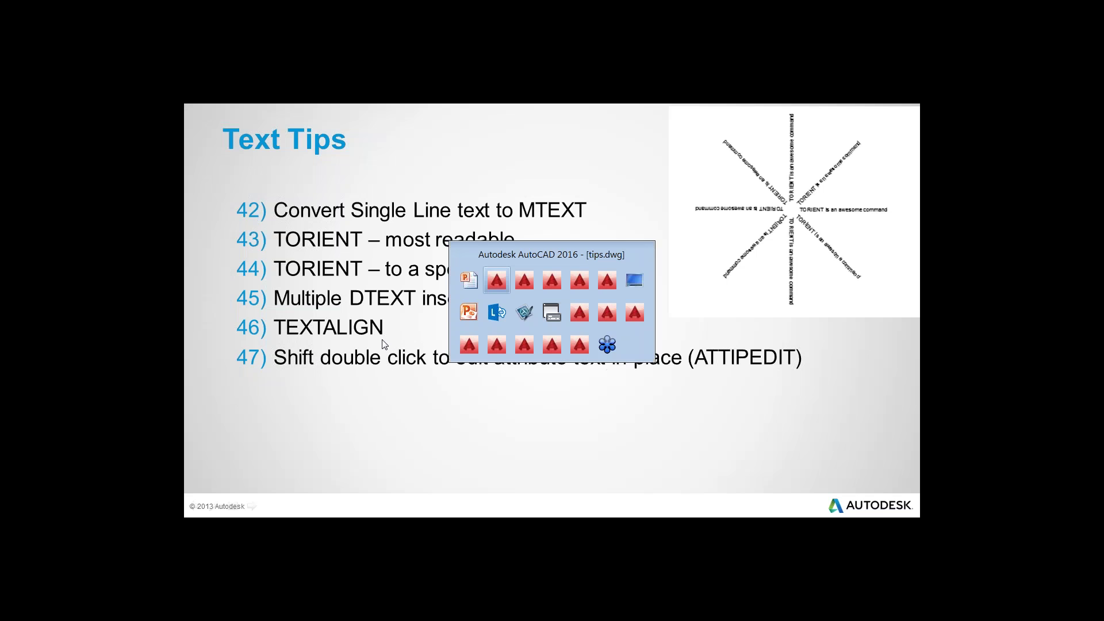
{"action": "key", "text": "alt+Tab"}
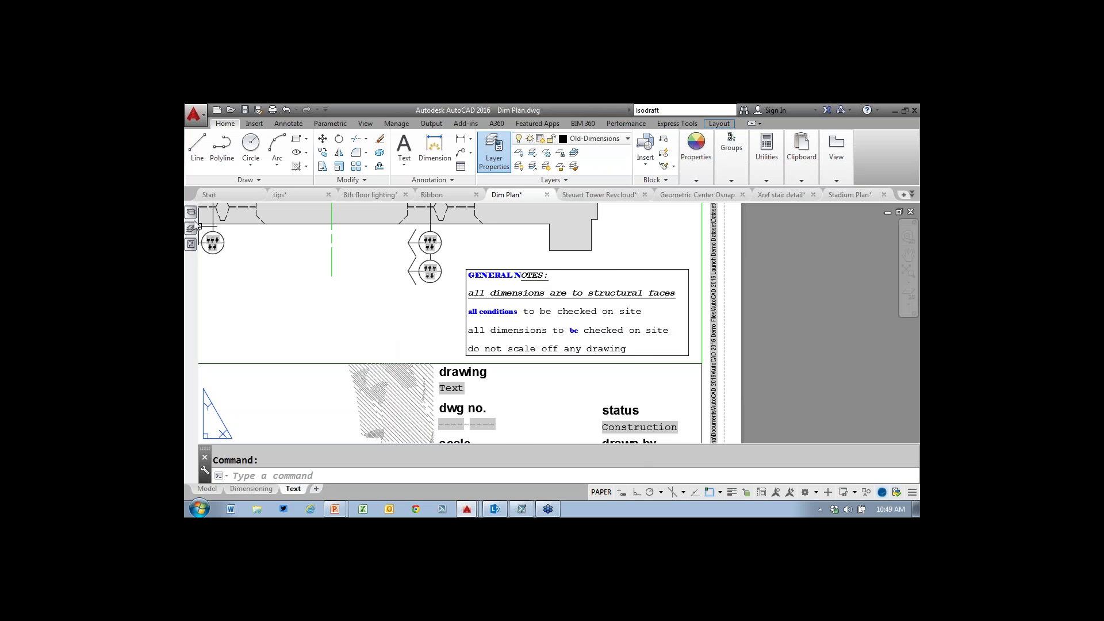
- Open the MText sheet from the AutoCAD 2015 Launch Demo sheet set
{"action": "mouse_move", "coordinate": [187, 212]}
{"action": "left_click", "coordinate": [327, 219]}
{"action": "key", "text": "Down"}
{"action": "key", "text": "Return"}
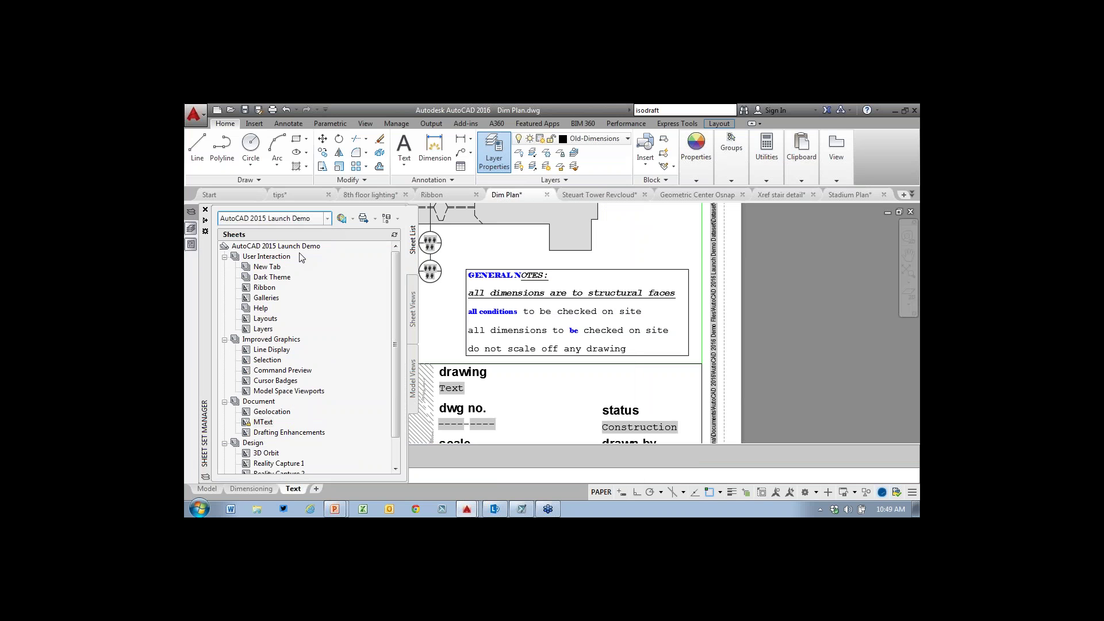
{"action": "scroll", "coordinate": [384, 360], "scroll_direction": "down", "scroll_amount": 1}
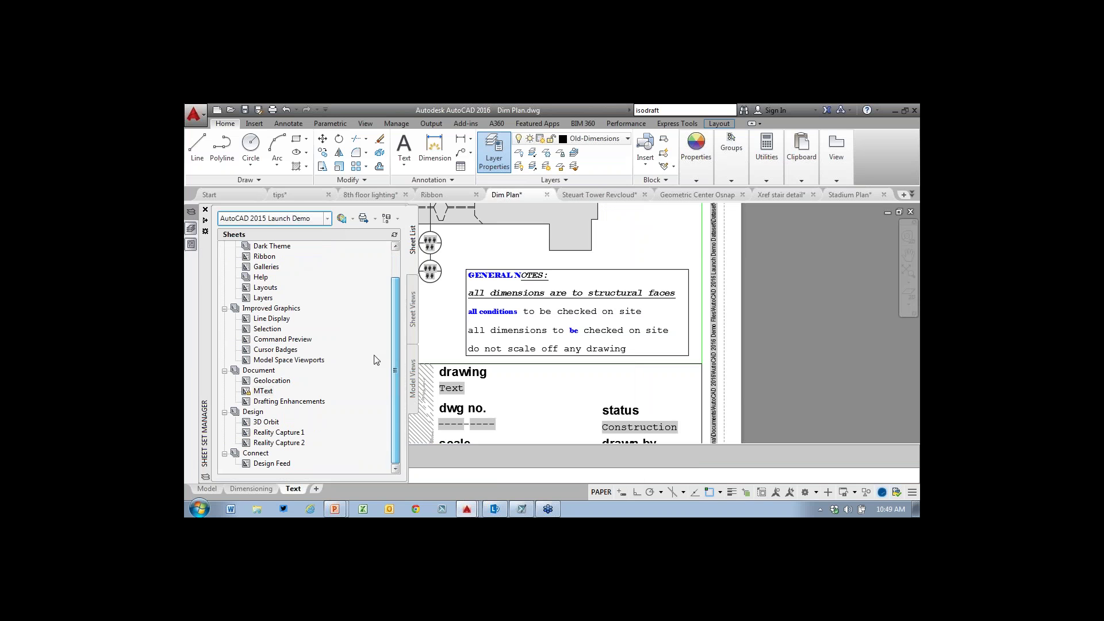
{"action": "double_click", "coordinate": [262, 391]}
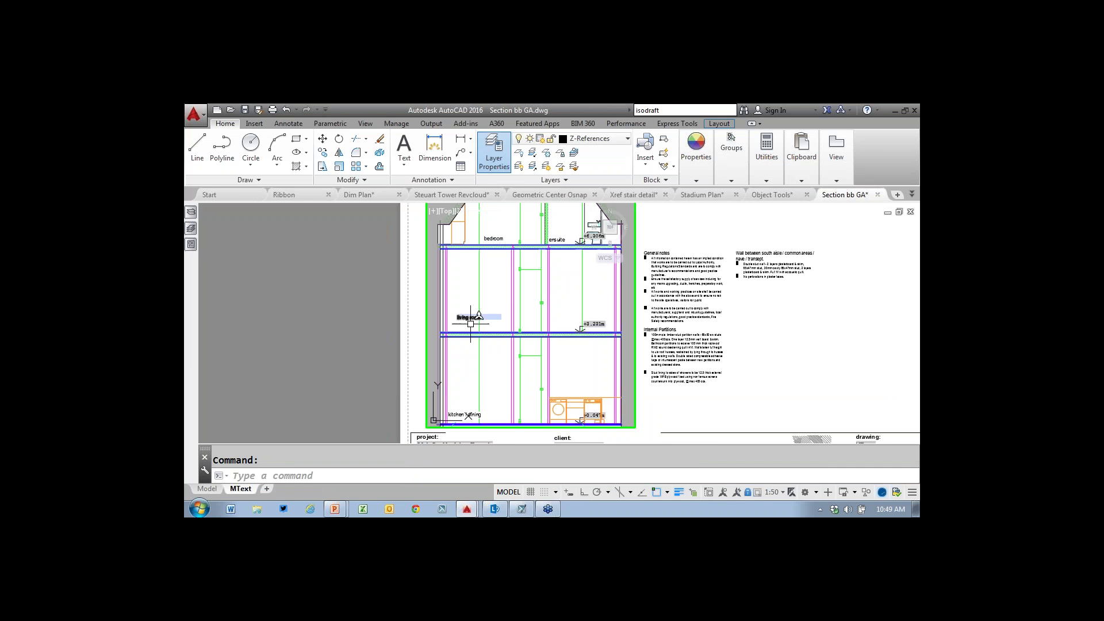
- Align the bedroom and living room labels vertically with the kitchen / dining label using TEXTALIGN with Ortho on
{"action": "mouse_move", "coordinate": [470, 403]}
{"action": "left_click", "coordinate": [449, 476]}
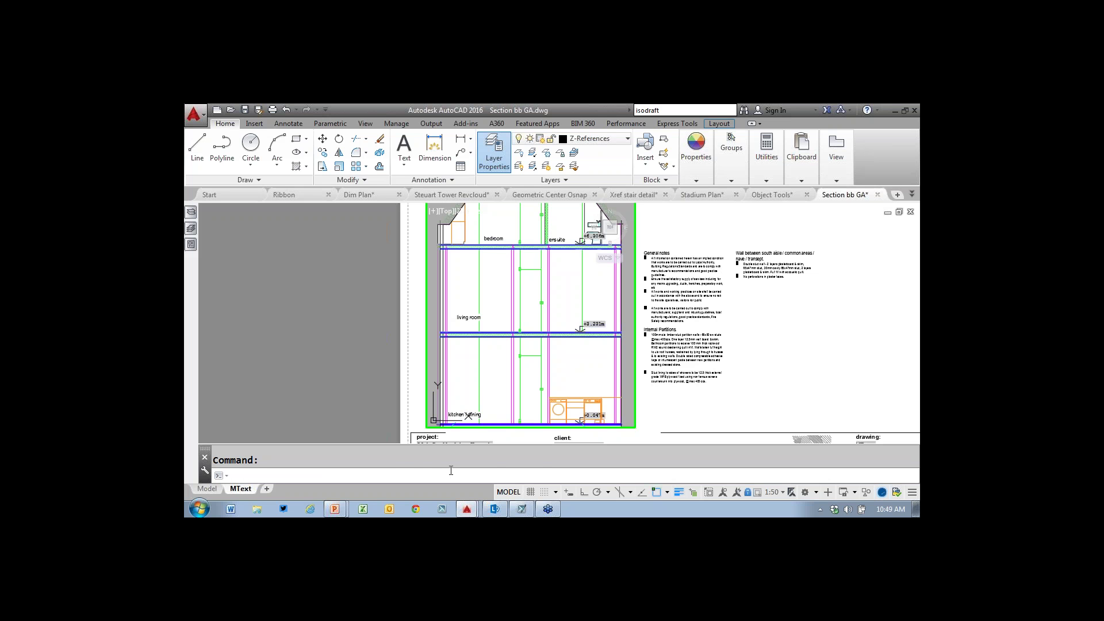
{"action": "type", "text": "textalign"}
{"action": "key", "text": "Return"}
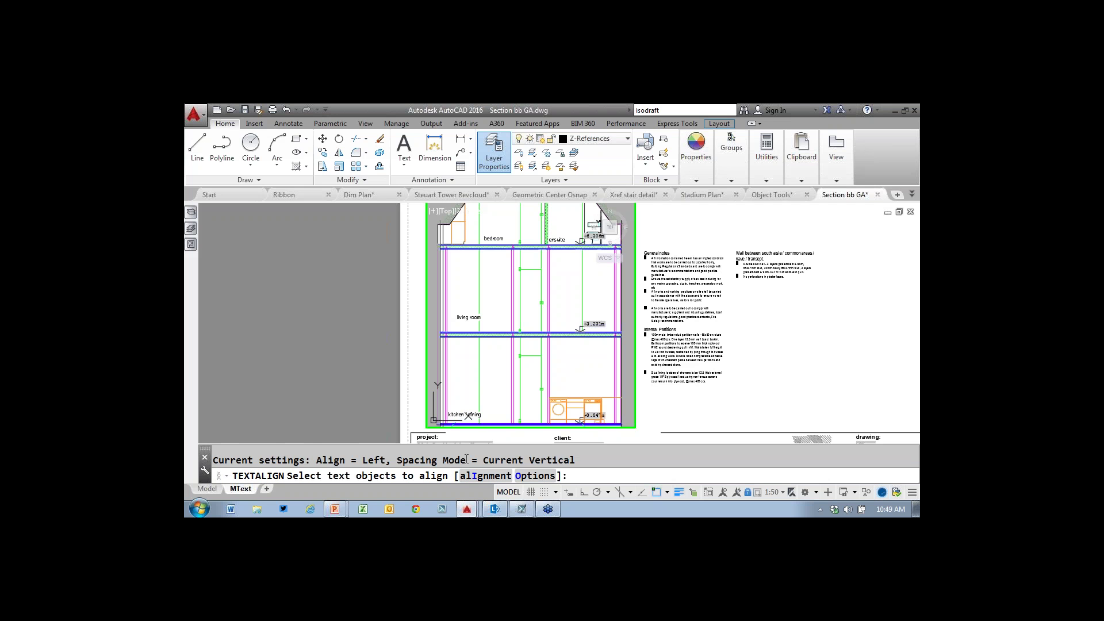
{"action": "left_click", "coordinate": [493, 238]}
{"action": "left_click", "coordinate": [468, 316]}
{"action": "left_click", "coordinate": [457, 413]}
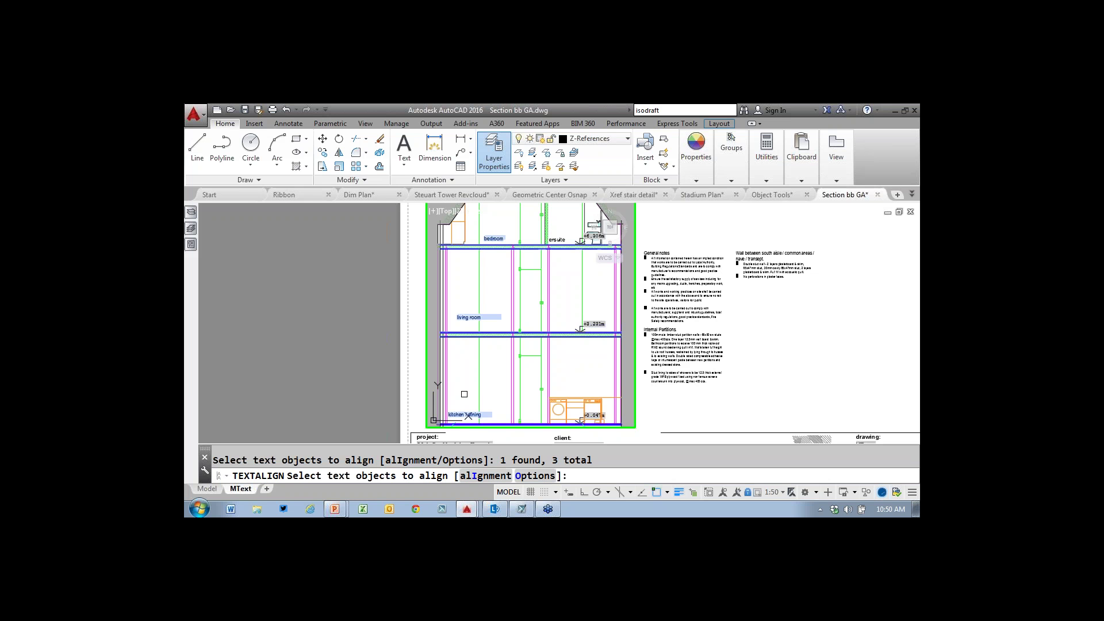
{"action": "key", "text": "Return"}
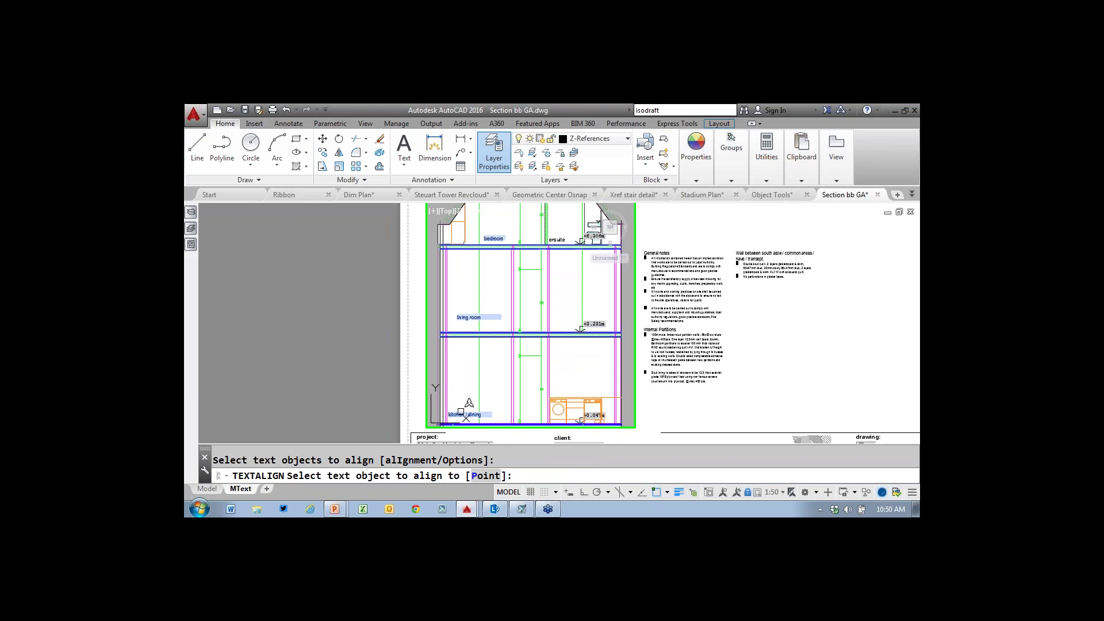
{"action": "left_click", "coordinate": [459, 415]}
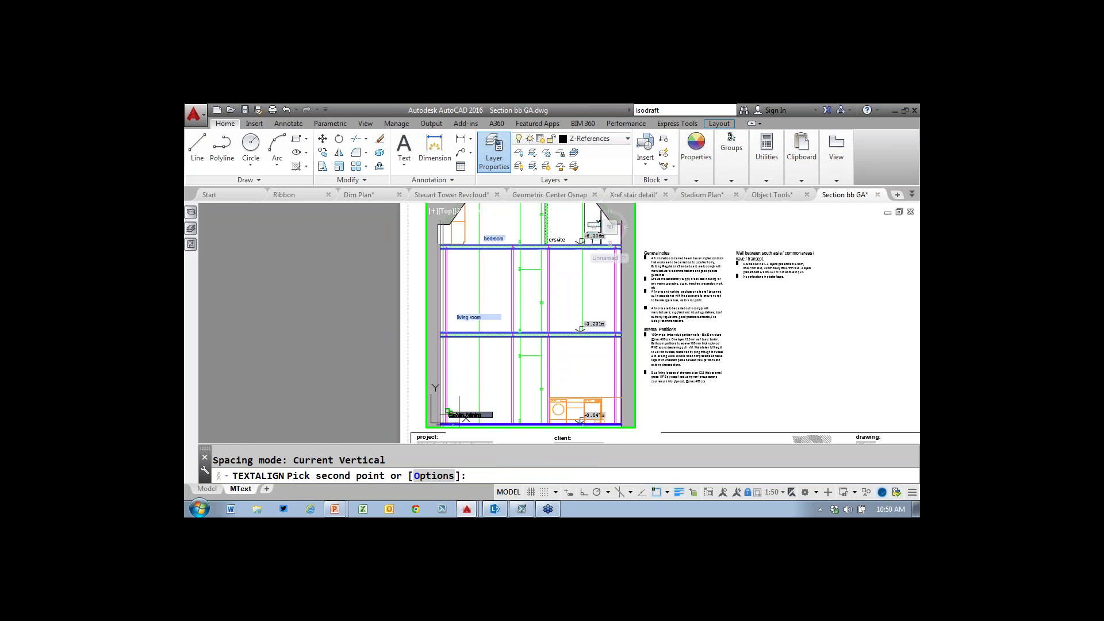
{"action": "key", "text": "F8"}
{"action": "left_click", "coordinate": [456, 278]}
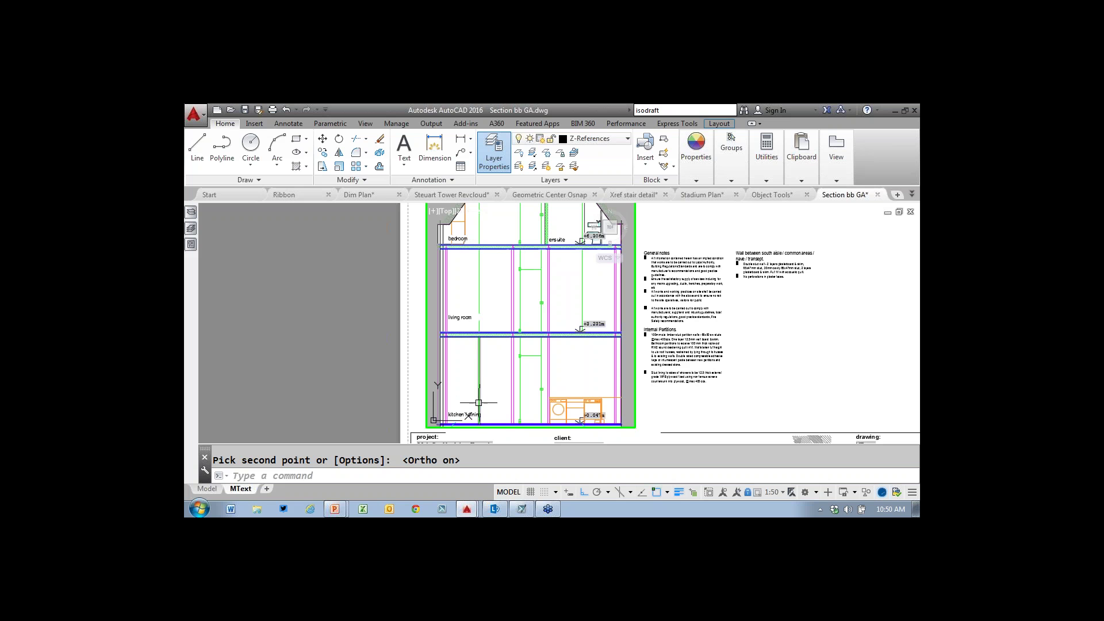
- Switch to the PowerPoint slides, advance to the TimeSavers! slide, and return to AutoCAD with the Dim Plan drawing
{"action": "mouse_move", "coordinate": [336, 510]}
{"action": "left_click", "coordinate": [342, 484]}
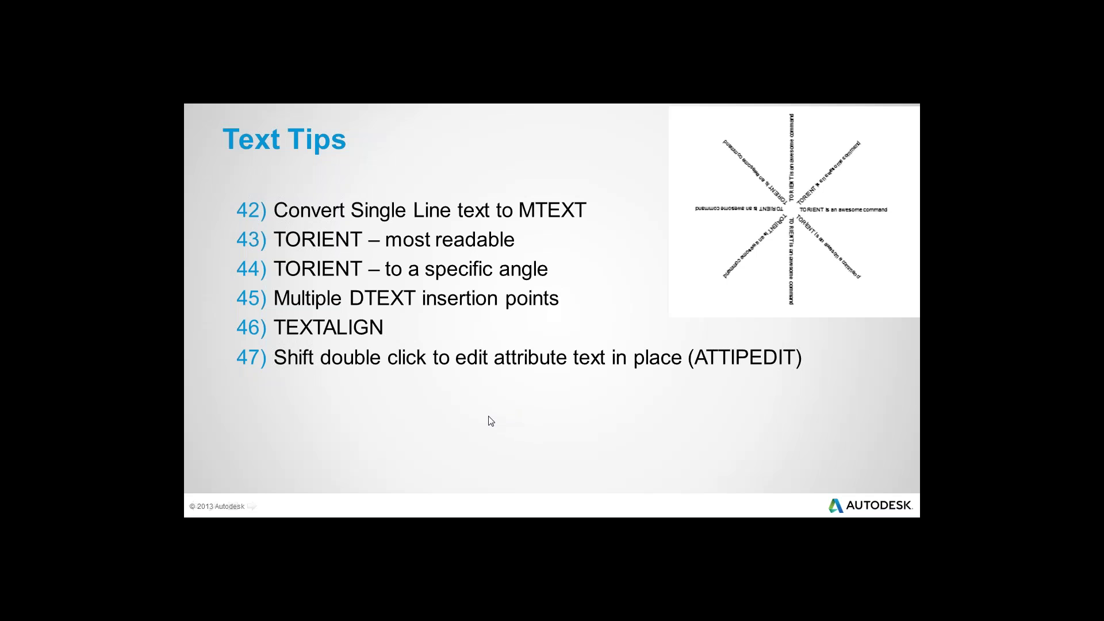
{"action": "key", "text": "Right"}
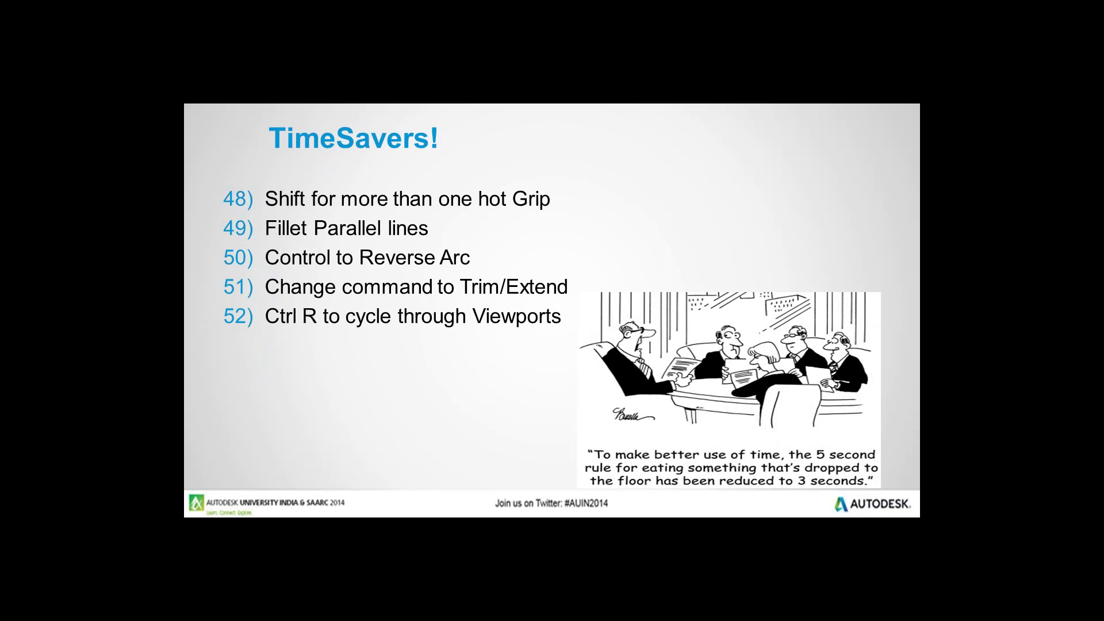
{"action": "key", "text": "alt+Tab"}
{"action": "key", "text": "alt+Tab"}
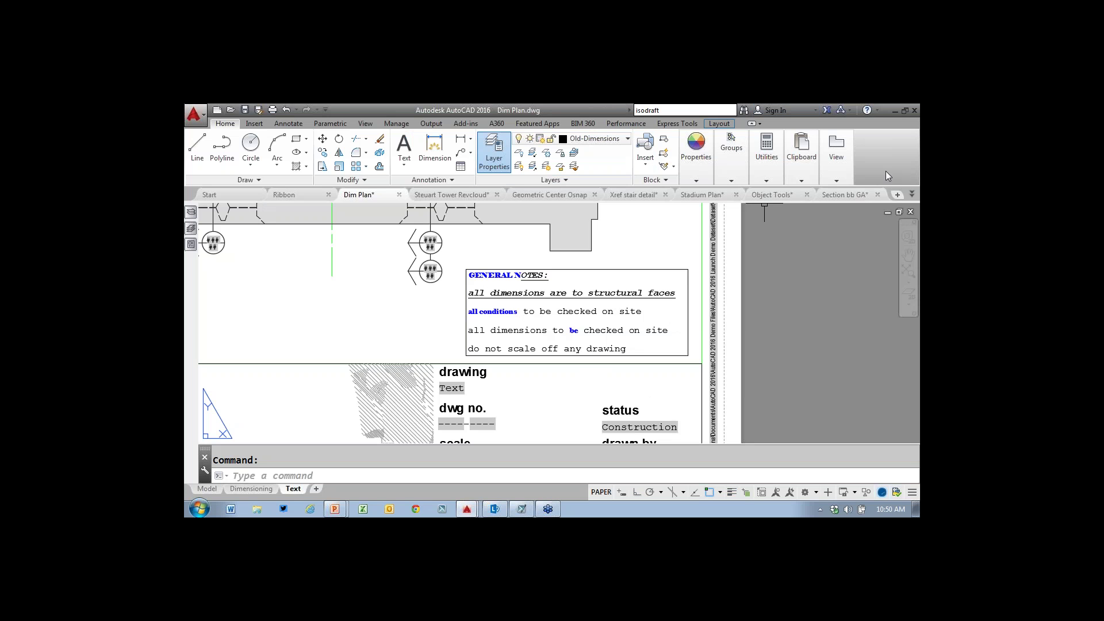
- Switch to the tips drawing and bring the zigzag polyline near the UCS origin into close view
{"action": "left_click", "coordinate": [912, 195]}
{"action": "left_click", "coordinate": [862, 229]}
{"action": "scroll", "coordinate": [395, 275], "scroll_direction": "down", "scroll_amount": 5}
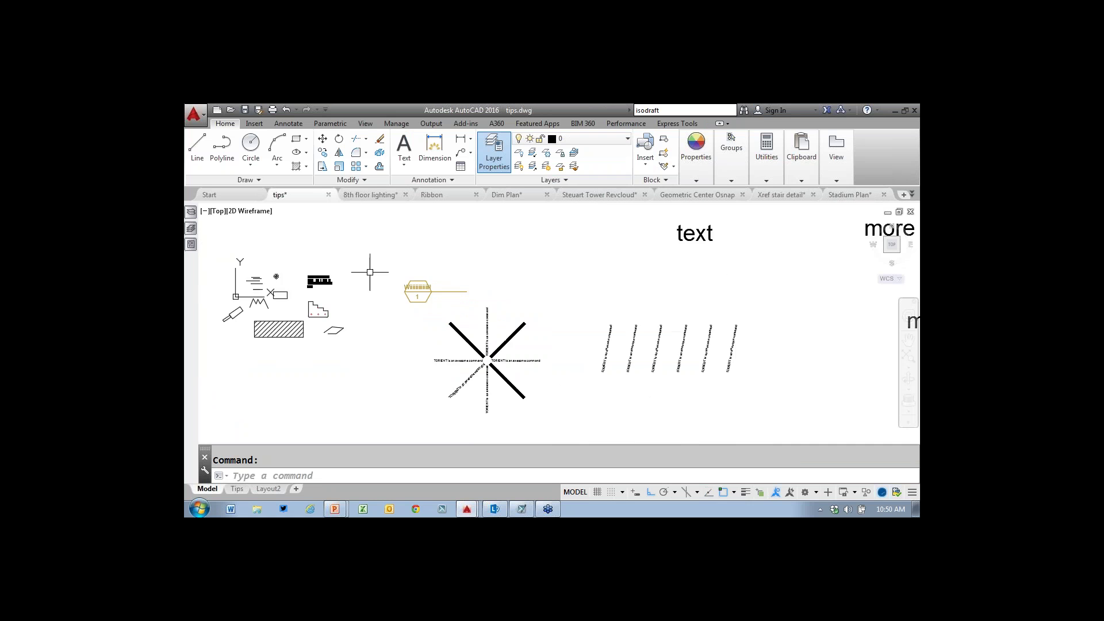
{"action": "middle_click_drag", "start_coordinate": [397, 253], "coordinate": [661, 247]}
{"action": "scroll", "coordinate": [596, 298], "scroll_direction": "up", "scroll_amount": 2}
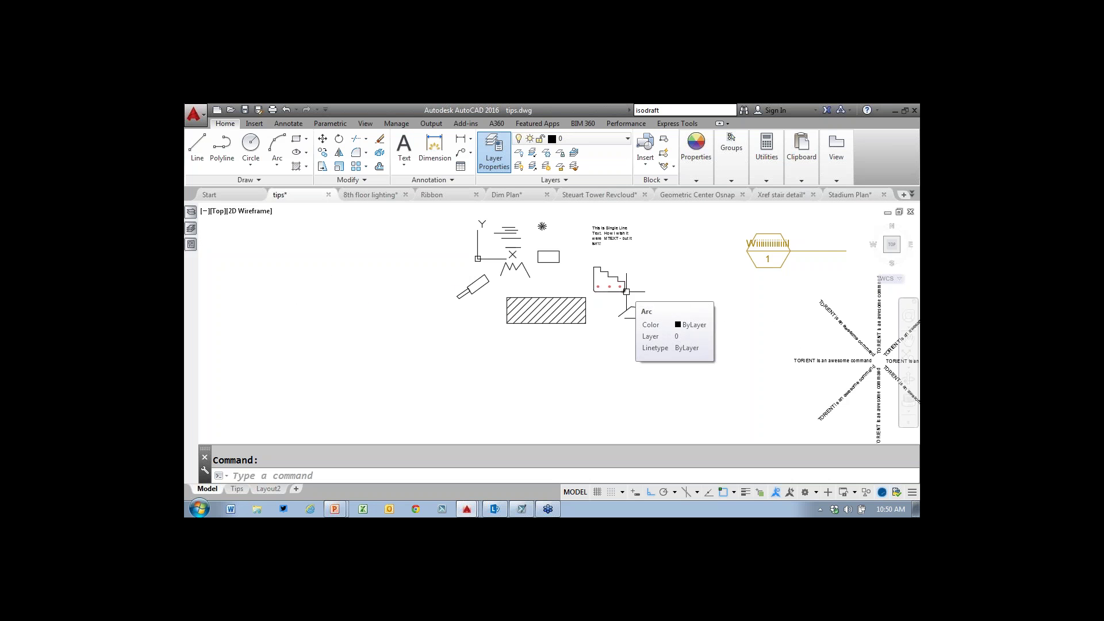
{"action": "scroll", "coordinate": [550, 274], "scroll_direction": "up", "scroll_amount": 2}
{"action": "scroll", "coordinate": [549, 274], "scroll_direction": "up", "scroll_amount": 2}
{"action": "middle_click_drag", "start_coordinate": [458, 204], "coordinate": [508, 302]}
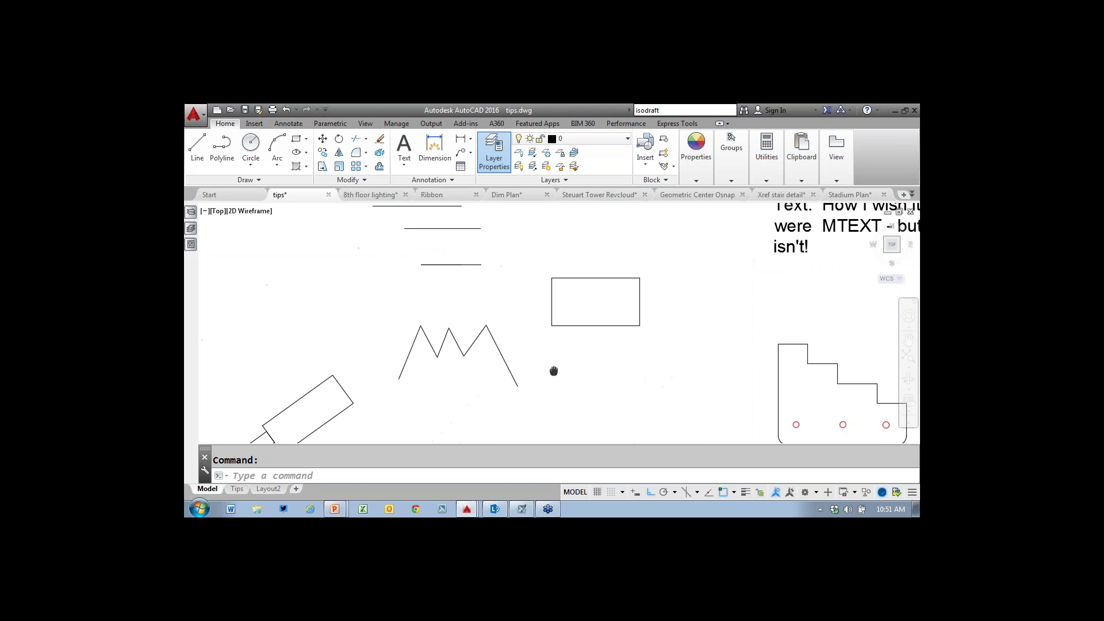
{"action": "left_click", "coordinate": [508, 301]}
{"action": "left_click", "coordinate": [394, 371]}
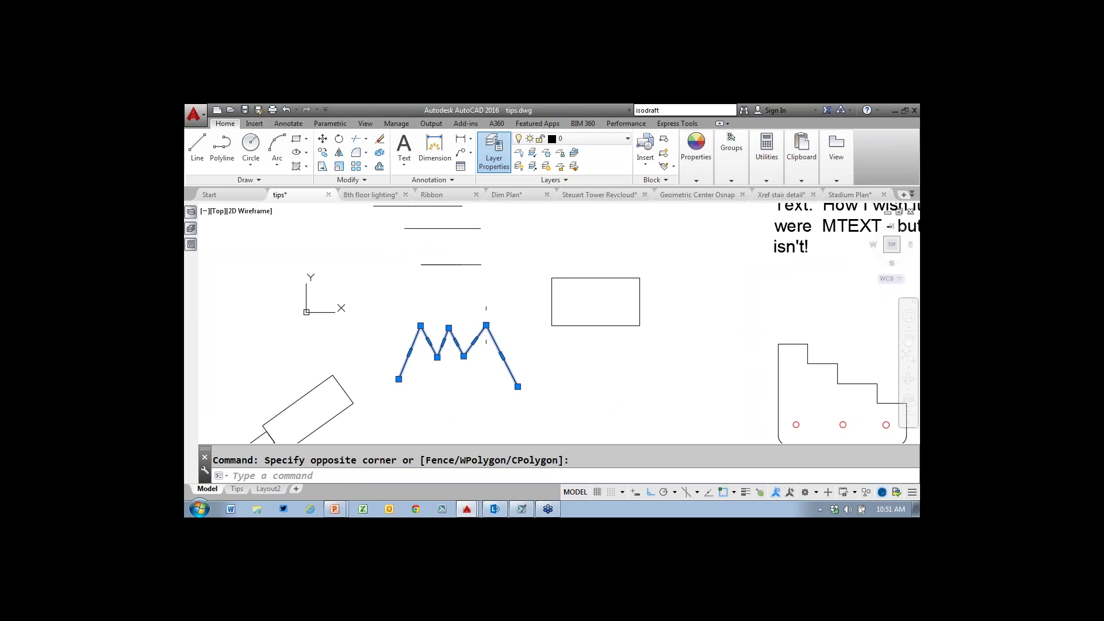
{"action": "left_click", "coordinate": [448, 328], "text": "shift"}
{"action": "left_click", "coordinate": [421, 325], "text": "shift"}
{"action": "double_click", "coordinate": [420, 325]}
{"action": "key", "text": "Escape"}
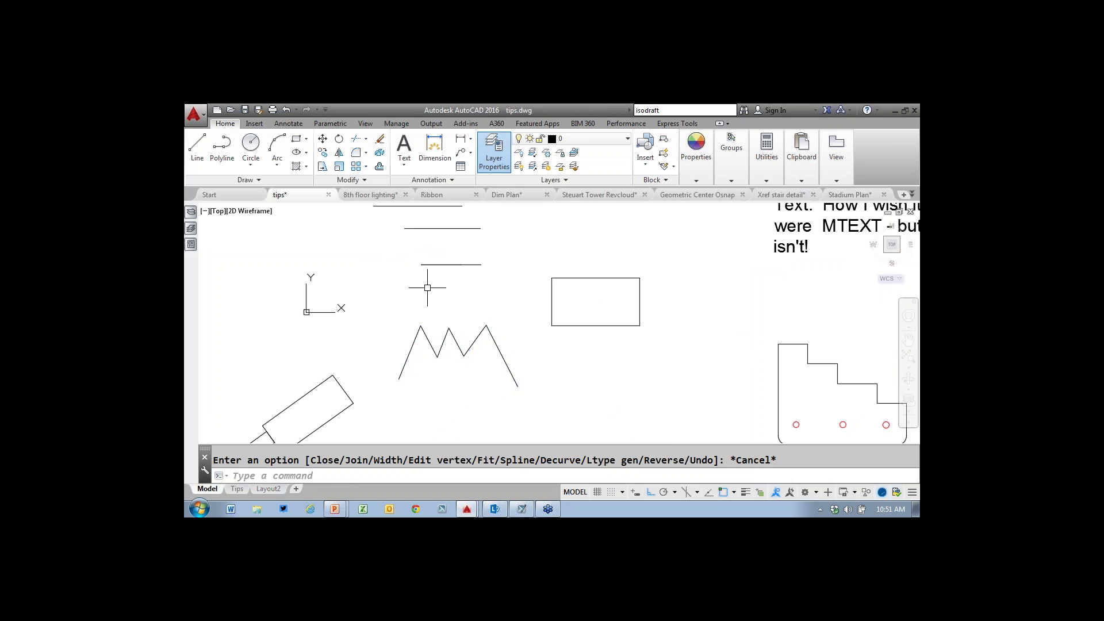
- Stretch the middle and last peaks of the zigzag polyline upward together using multiple hot grips, then clear the selection
{"action": "left_click", "coordinate": [518, 305]}
{"action": "left_click", "coordinate": [399, 374]}
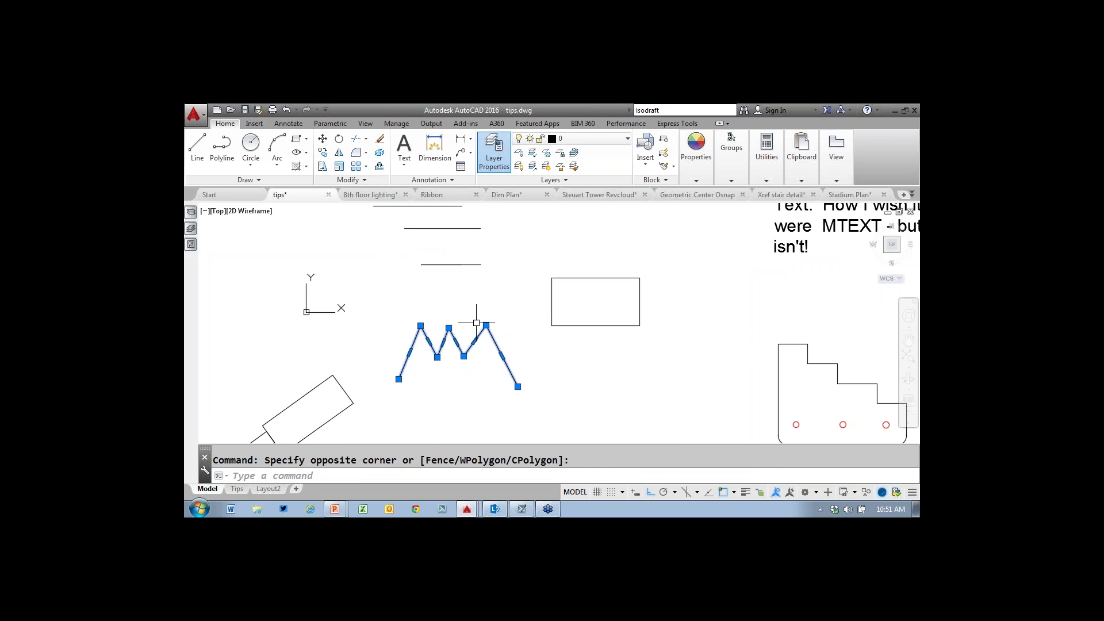
{"action": "left_click", "coordinate": [485, 325], "text": "shift"}
{"action": "left_click", "coordinate": [449, 328], "text": "shift"}
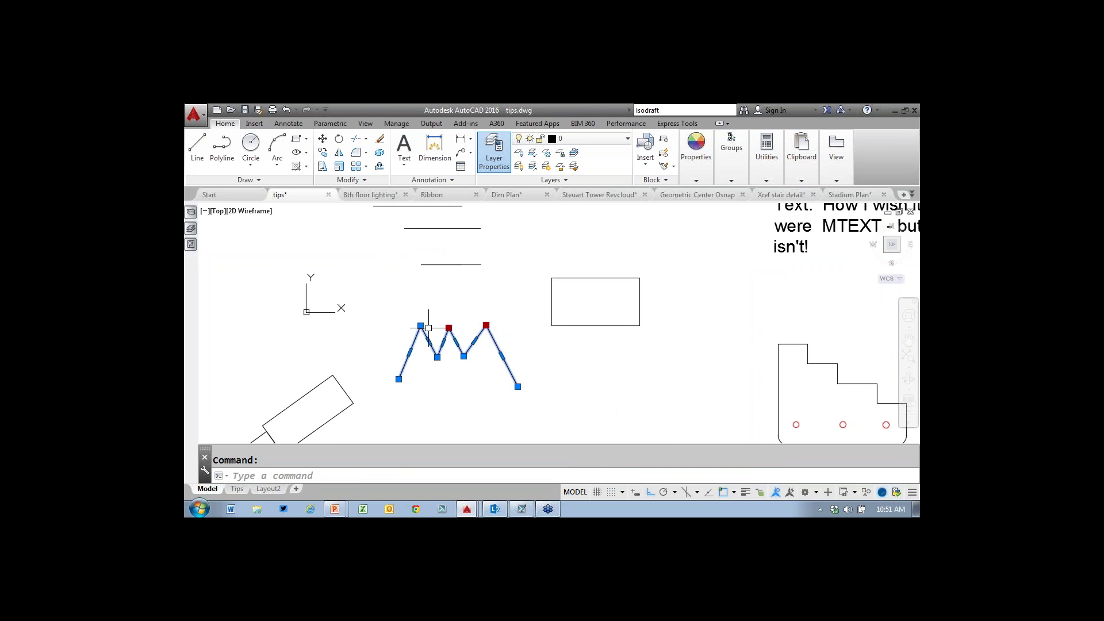
{"action": "left_click", "coordinate": [448, 327]}
{"action": "left_click", "coordinate": [449, 285]}
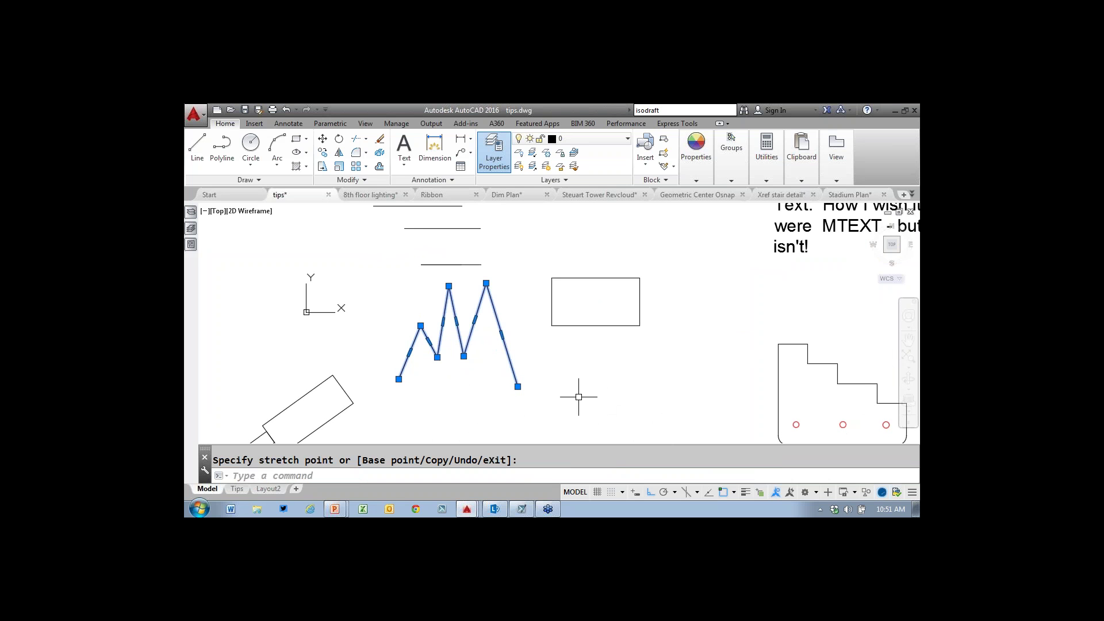
{"action": "key", "text": "Escape"}
- Fillet both ends of the third and fourth parallel lines above the zigzag to form a closed slot
{"action": "mouse_move", "coordinate": [546, 229]}
{"action": "middle_mouse_down"}
{"action": "mouse_move", "coordinate": [569, 357]}
{"action": "mouse_move", "coordinate": [592, 299]}
{"action": "middle_mouse_up"}
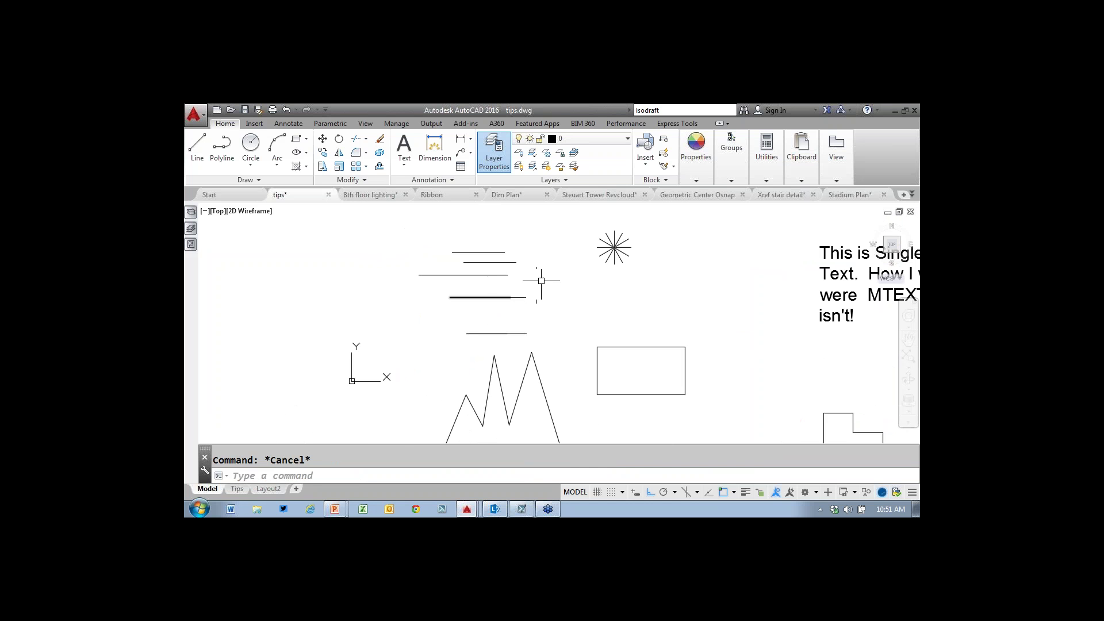
{"action": "scroll", "coordinate": [542, 278], "scroll_direction": "up", "scroll_amount": 2}
{"action": "type", "text": "fillet"}
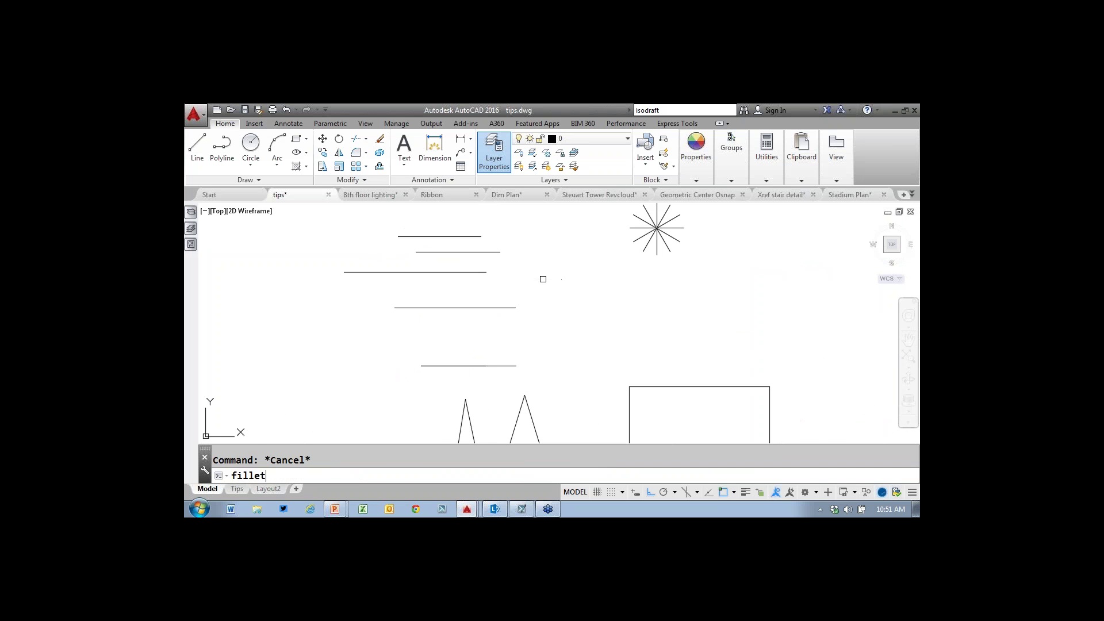
{"action": "key", "text": "Return"}
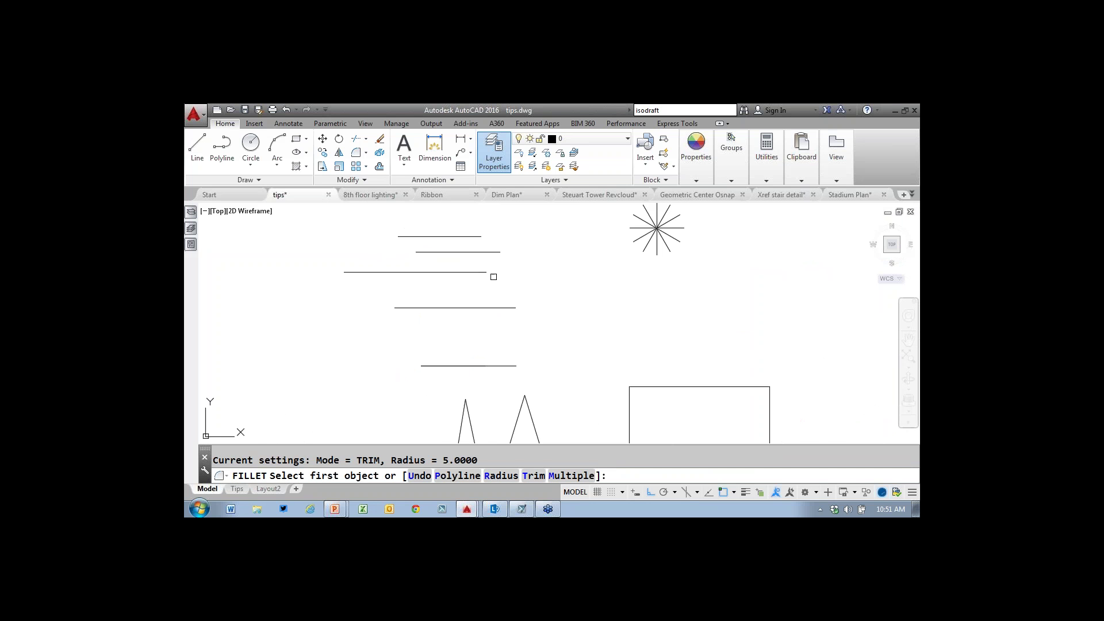
{"action": "left_click", "coordinate": [484, 273]}
{"action": "left_click", "coordinate": [508, 307]}
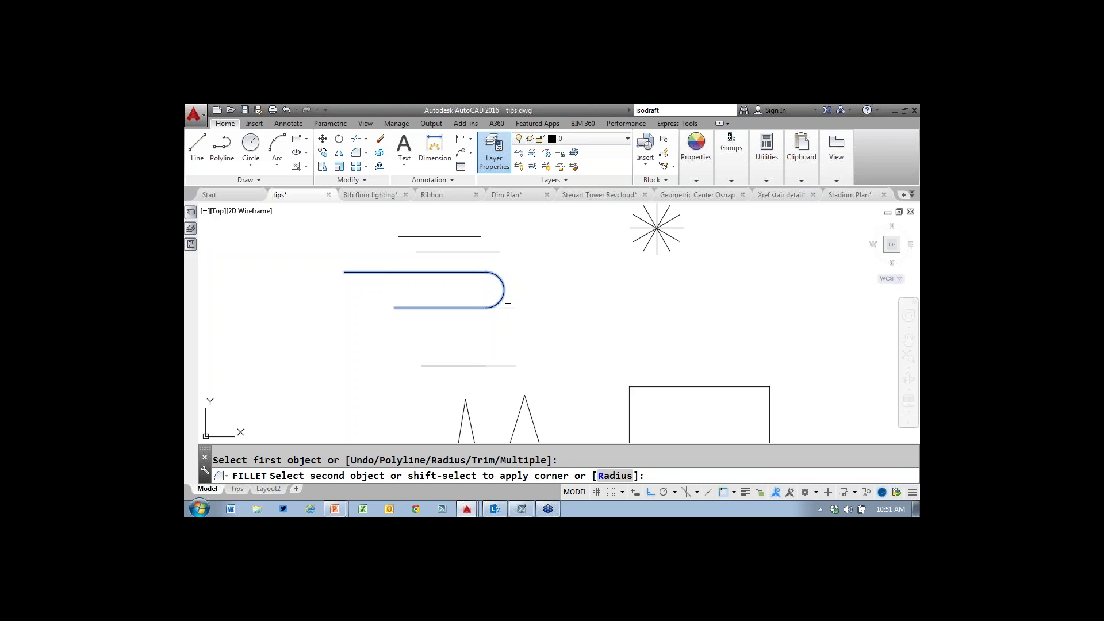
{"action": "left_click", "coordinate": [507, 306]}
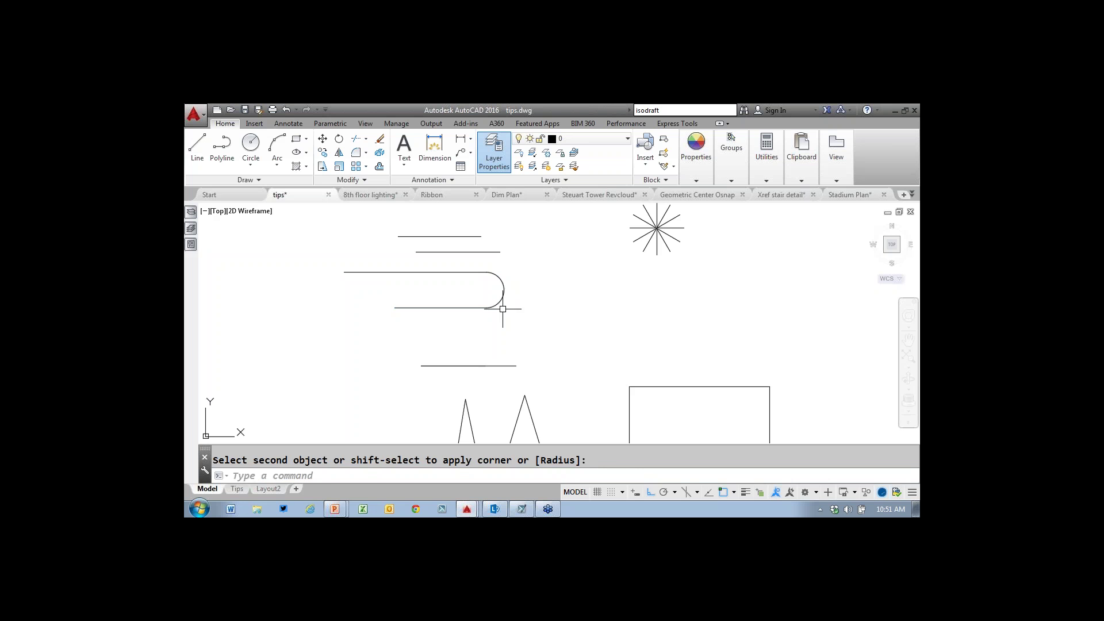
{"action": "key", "text": "Return"}
{"action": "left_click", "coordinate": [352, 271]}
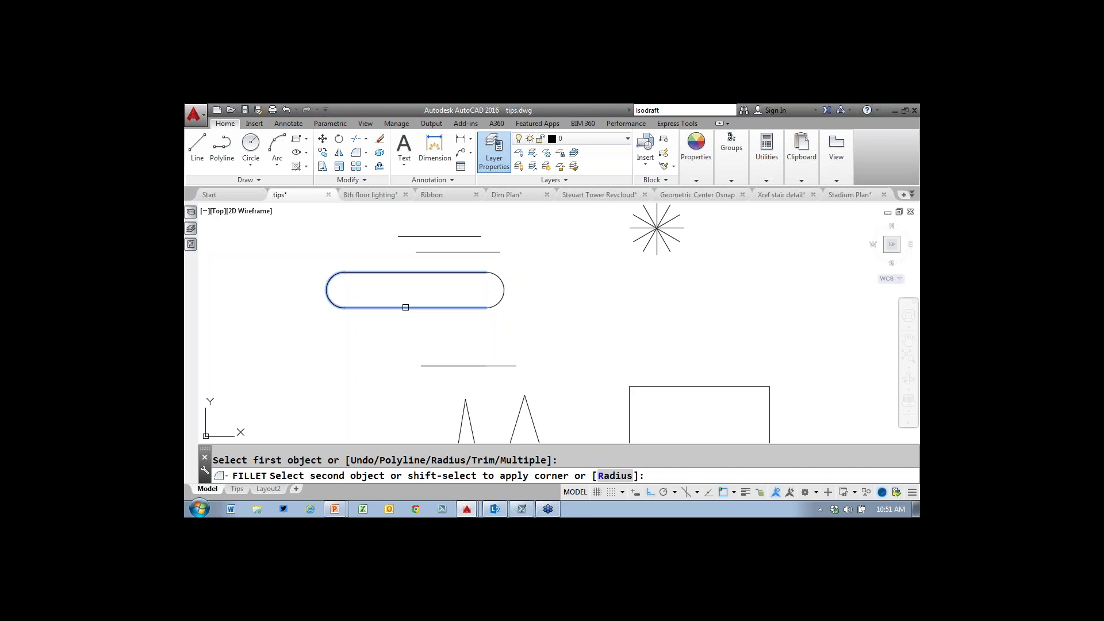
{"action": "left_click", "coordinate": [406, 307]}
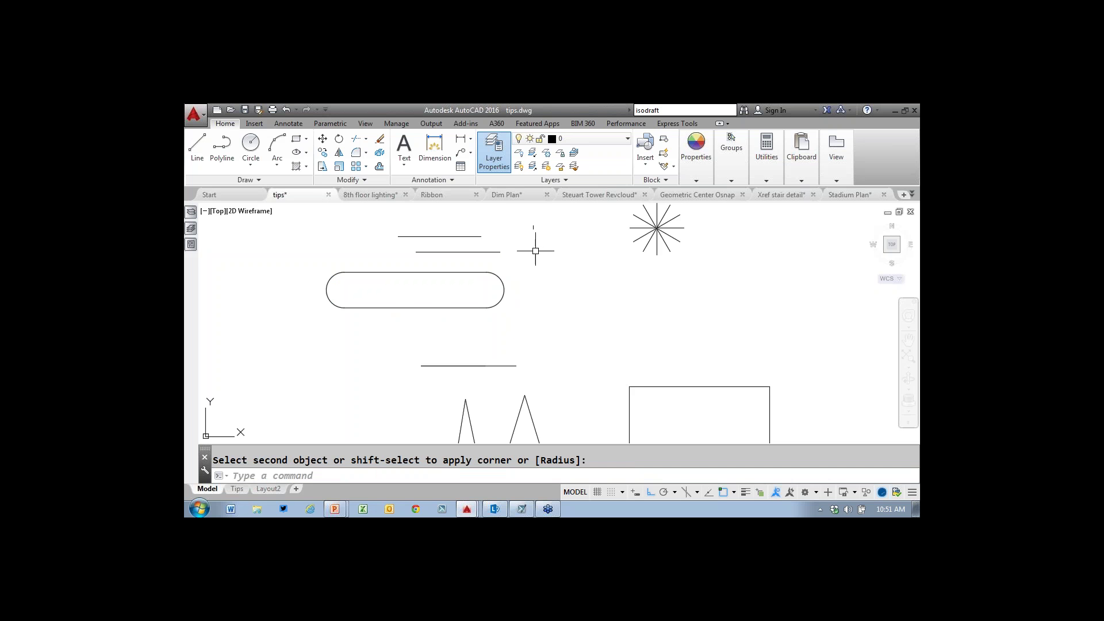
- Undo the fillets on both ends of the parallel lines
{"action": "middle_click_drag", "start_coordinate": [537, 254], "coordinate": [571, 310]}
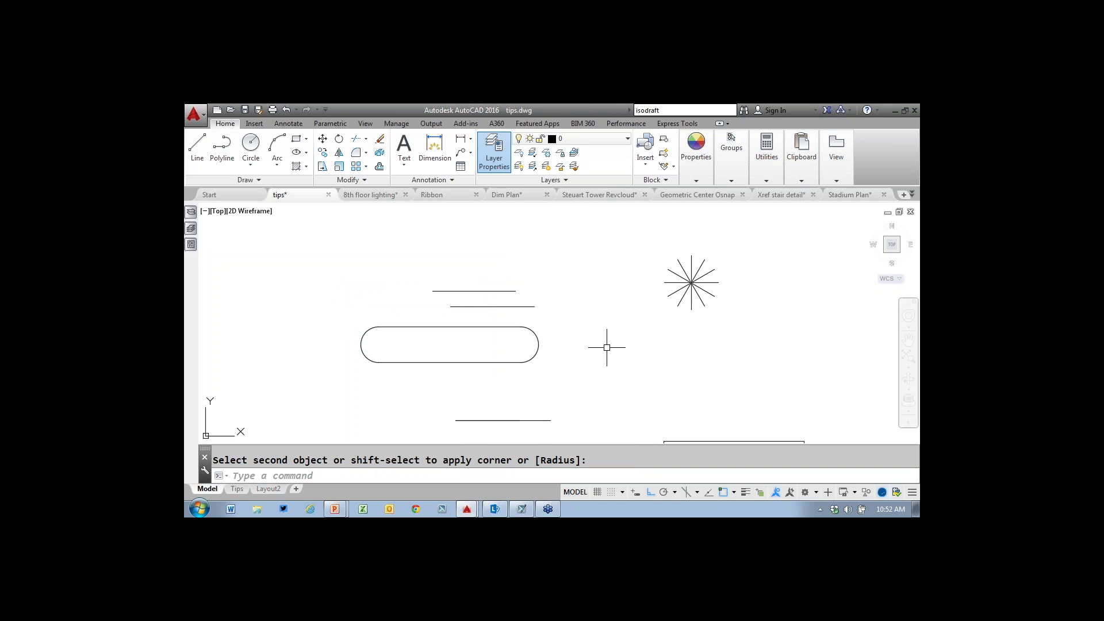
{"action": "key", "text": "ctrl+z"}
{"action": "key", "text": "ctrl+z"}
{"action": "key", "text": "ctrl+z"}
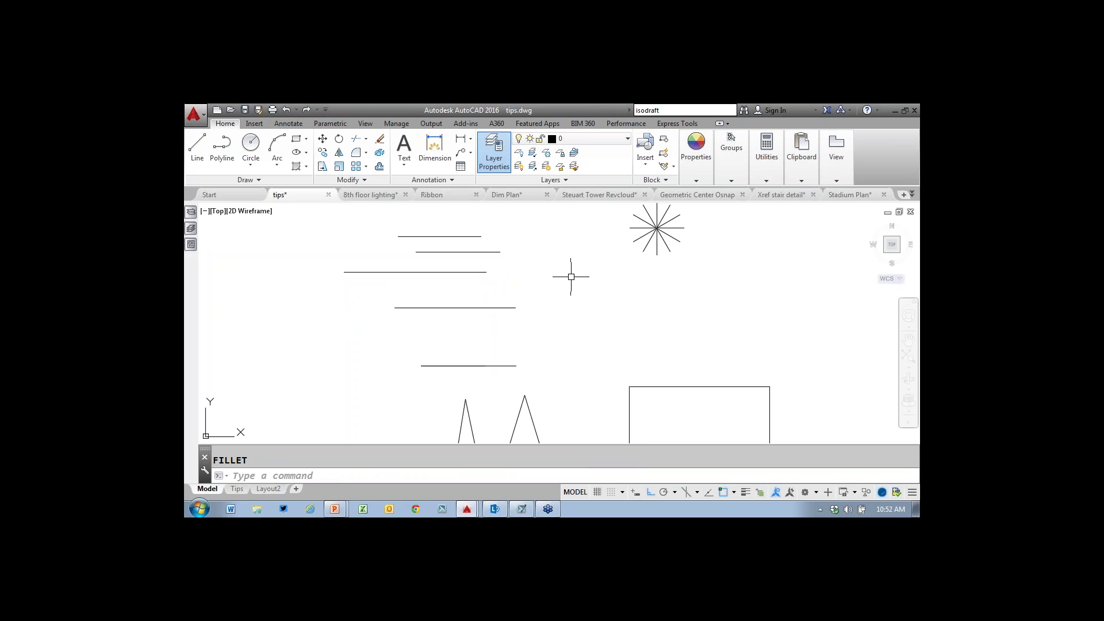
- Extend the three uppermost parallel lines to a common end point using CHANGE with Ortho on
{"action": "type", "text": "change"}
{"action": "key", "text": "Return"}
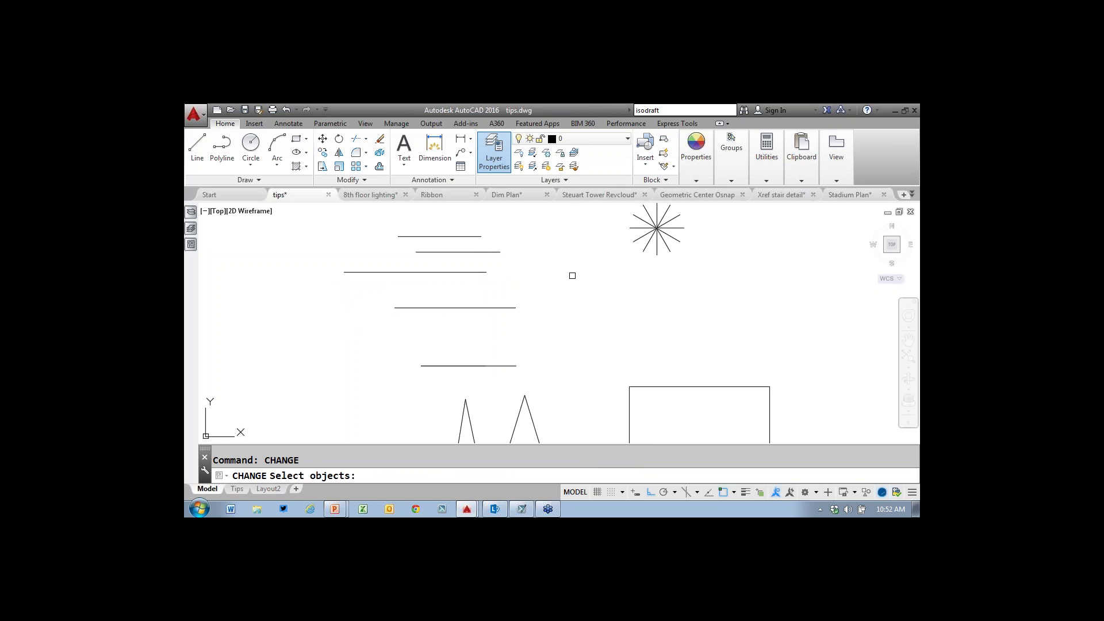
{"action": "left_click", "coordinate": [564, 220]}
{"action": "left_click", "coordinate": [458, 288]}
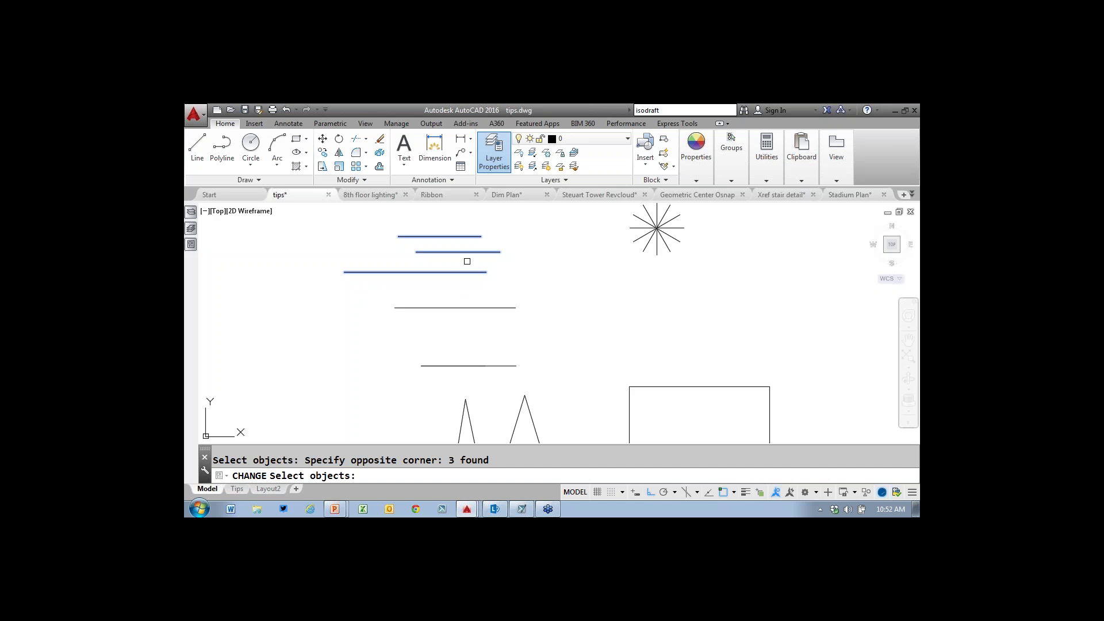
{"action": "key", "text": "Return"}
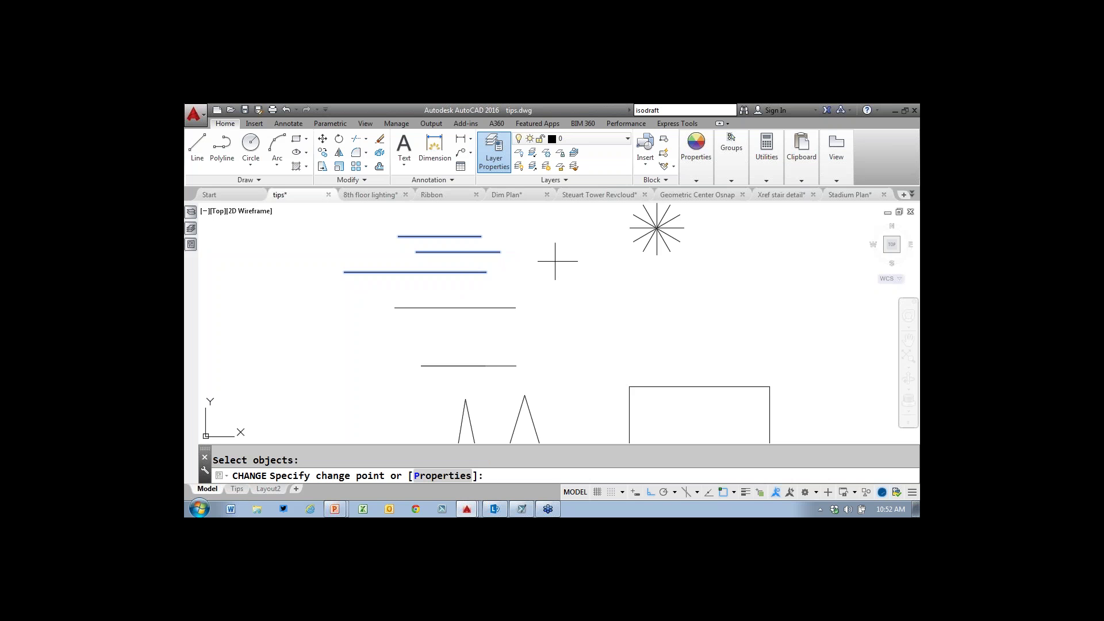
{"action": "key", "text": "F8"}
{"action": "key", "text": "F8"}
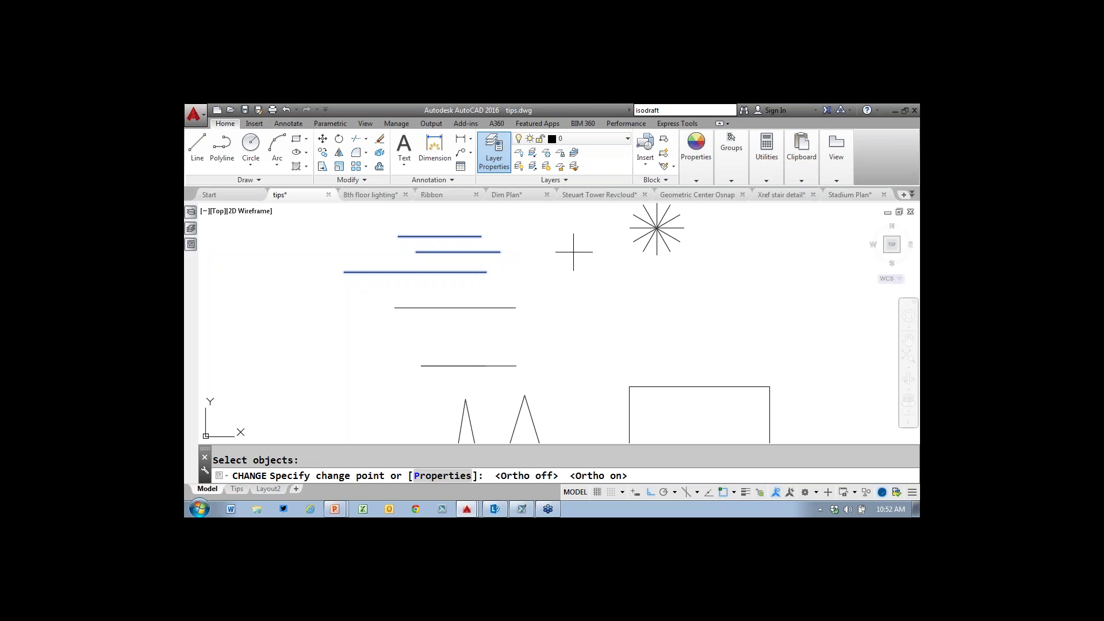
{"action": "left_click", "coordinate": [573, 251]}
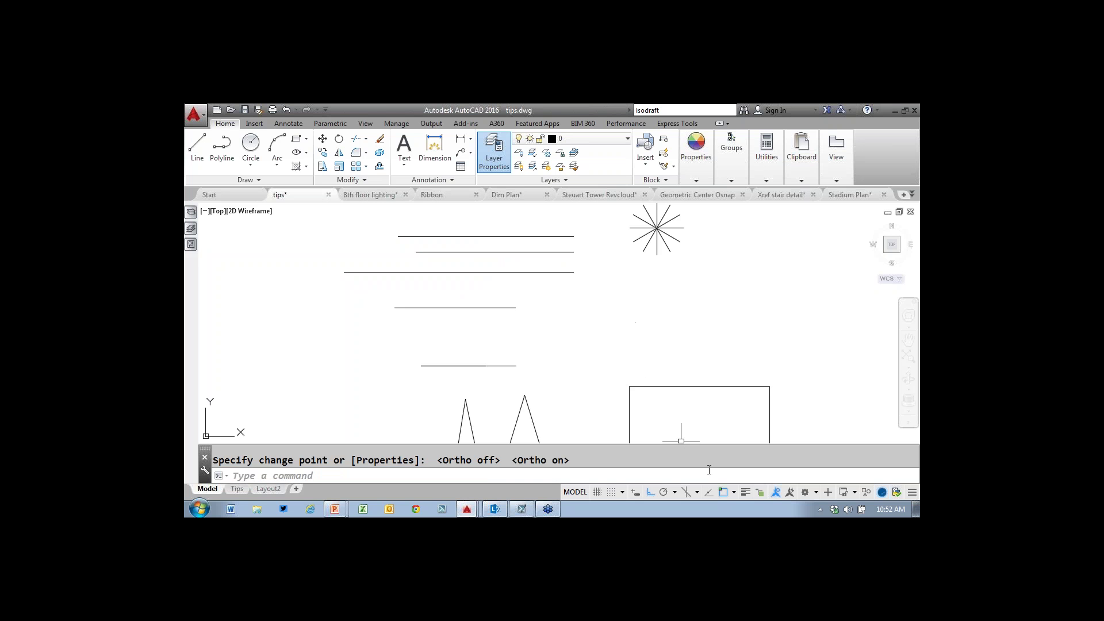
- Turn object snap off and shorten the three uppermost parallel lines to a common end point with CHANGE
{"action": "left_click", "coordinate": [722, 492]}
{"action": "type", "text": "trim"}
{"action": "key", "text": "BackSpace"}
{"action": "key", "text": "BackSpace"}
{"action": "key", "text": "BackSpace"}
{"action": "key", "text": "BackSpace"}
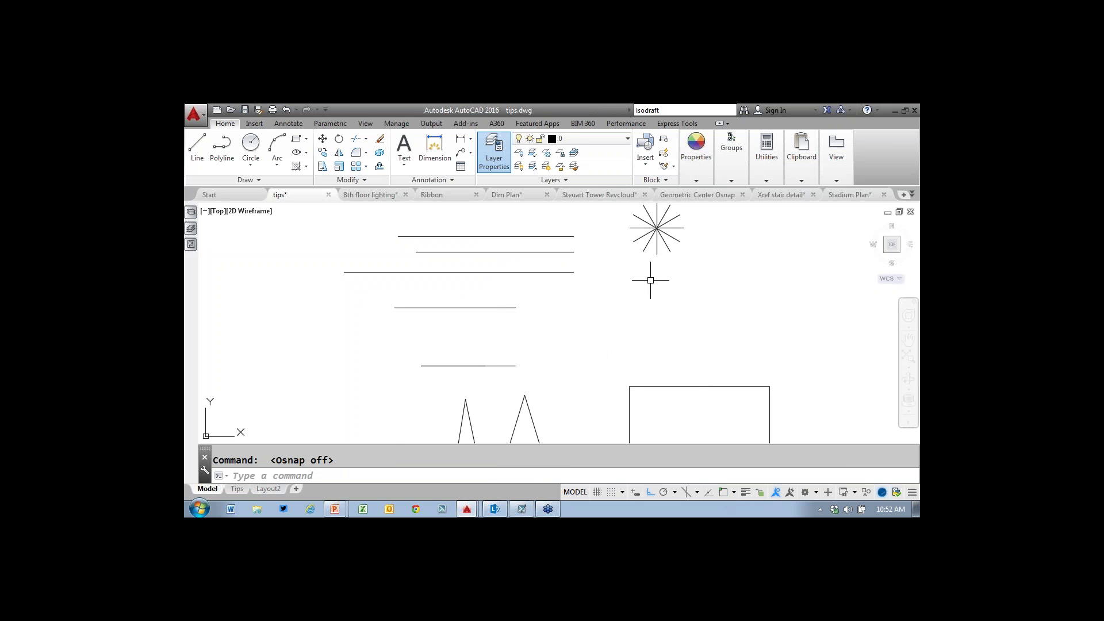
{"action": "type", "text": "change"}
{"action": "key", "text": "Return"}
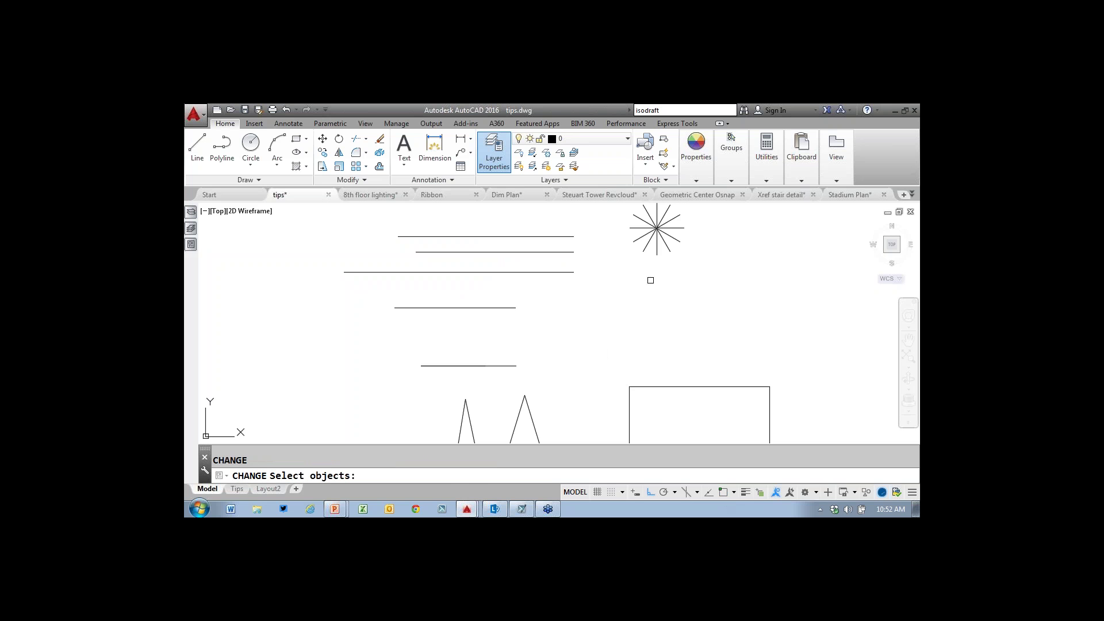
{"action": "left_click", "coordinate": [590, 222]}
{"action": "left_click", "coordinate": [542, 298]}
{"action": "key", "text": "Return"}
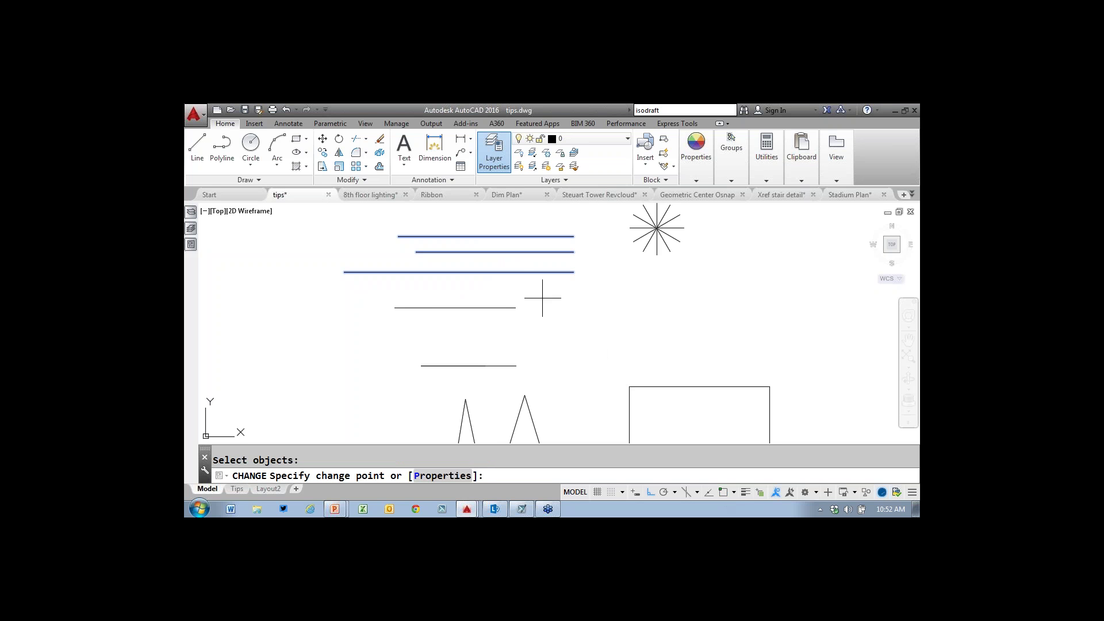
{"action": "left_click", "coordinate": [504, 270]}
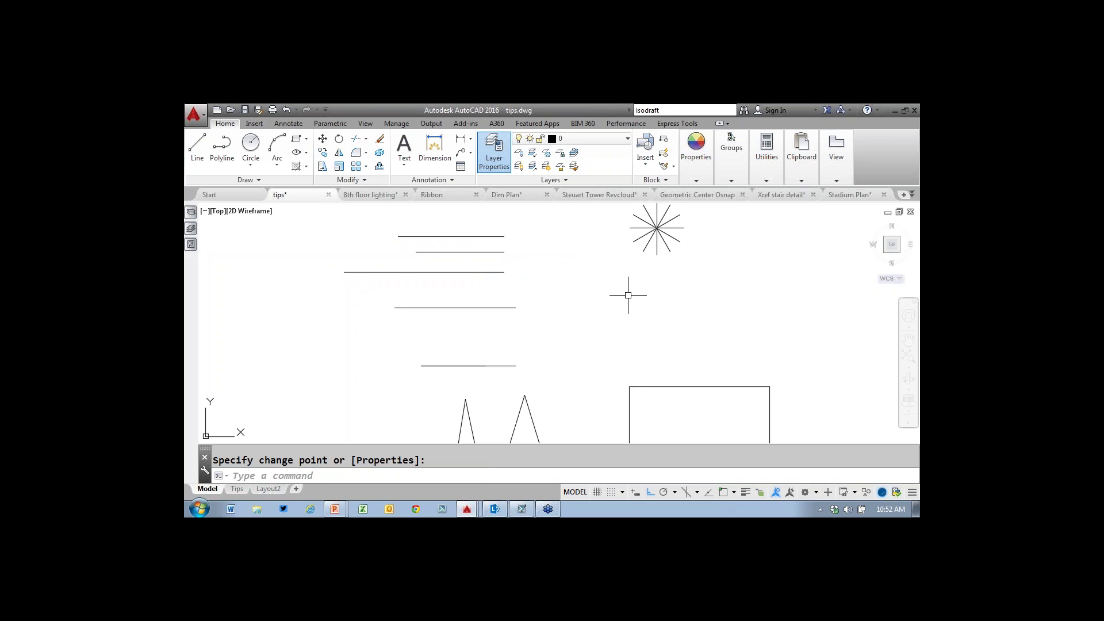
- Draw an arc by center, start and end in the empty area beside the parallel lines, with Ortho off and its direction reversed to clockwise
{"action": "middle_click_drag", "start_coordinate": [619, 306], "coordinate": [755, 305]}
{"action": "type", "text": "arc"}
{"action": "key", "text": "Return"}
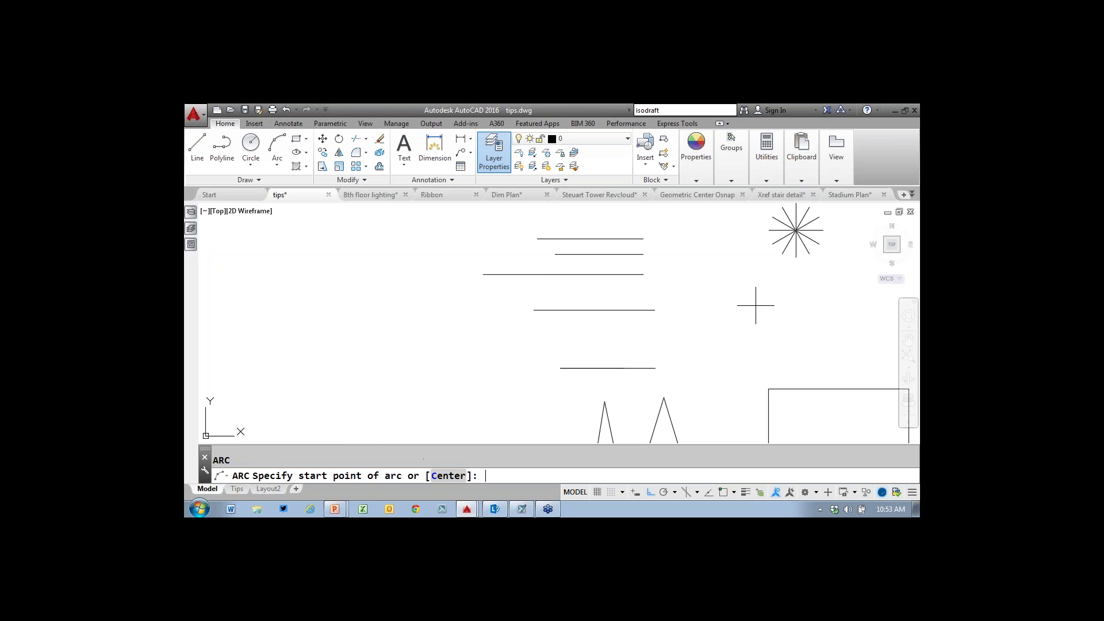
{"action": "type", "text": "c"}
{"action": "key", "text": "Return"}
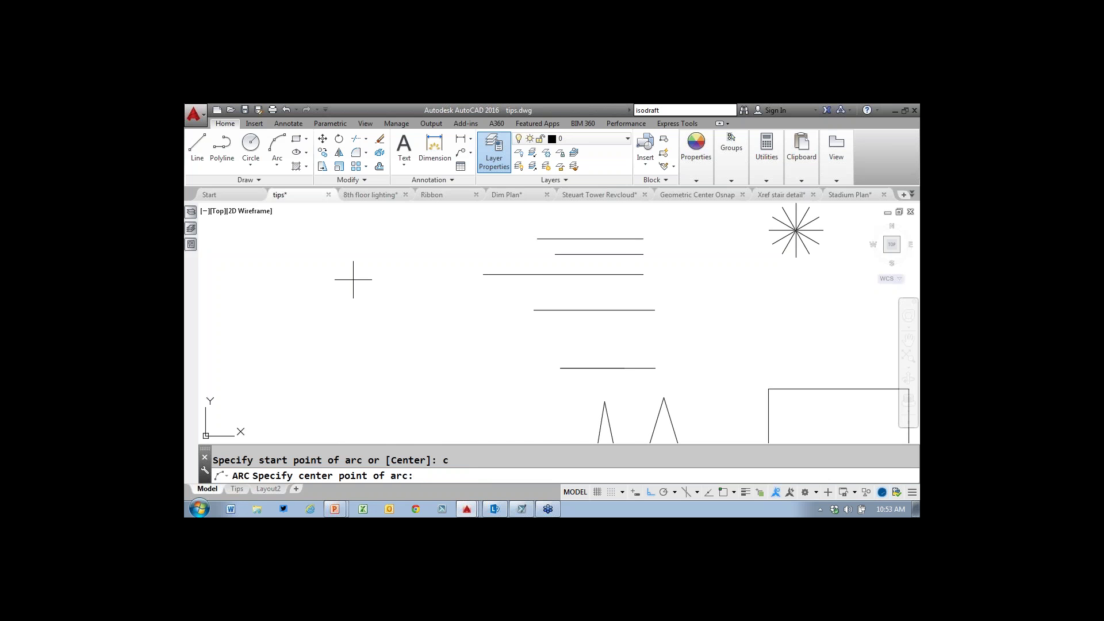
{"action": "left_click", "coordinate": [363, 283]}
{"action": "left_click", "coordinate": [374, 323]}
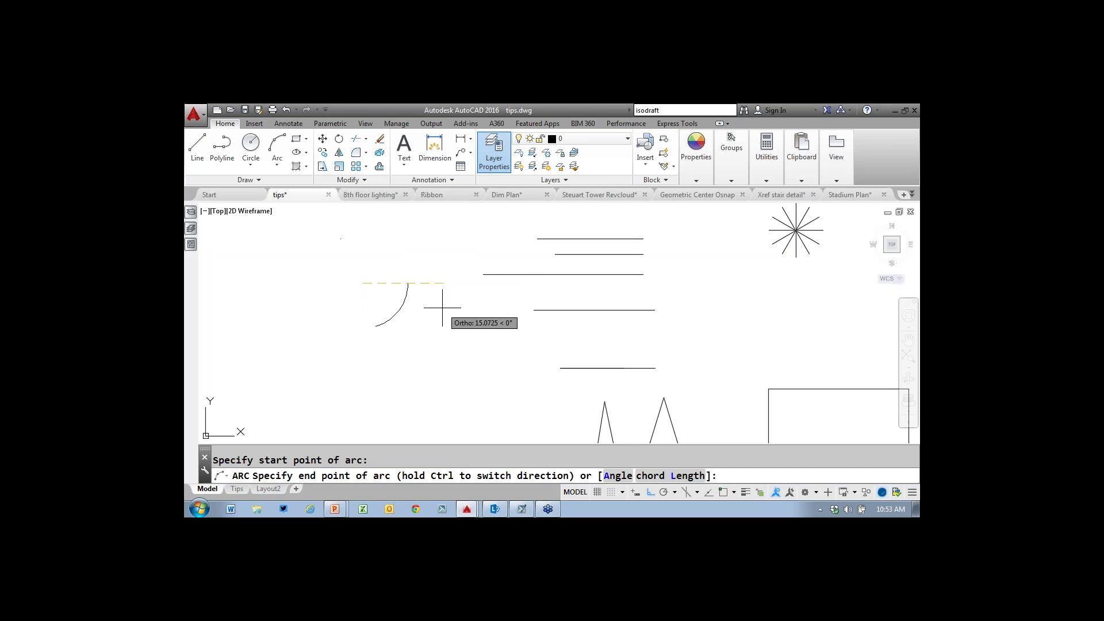
{"action": "key", "text": "F8"}
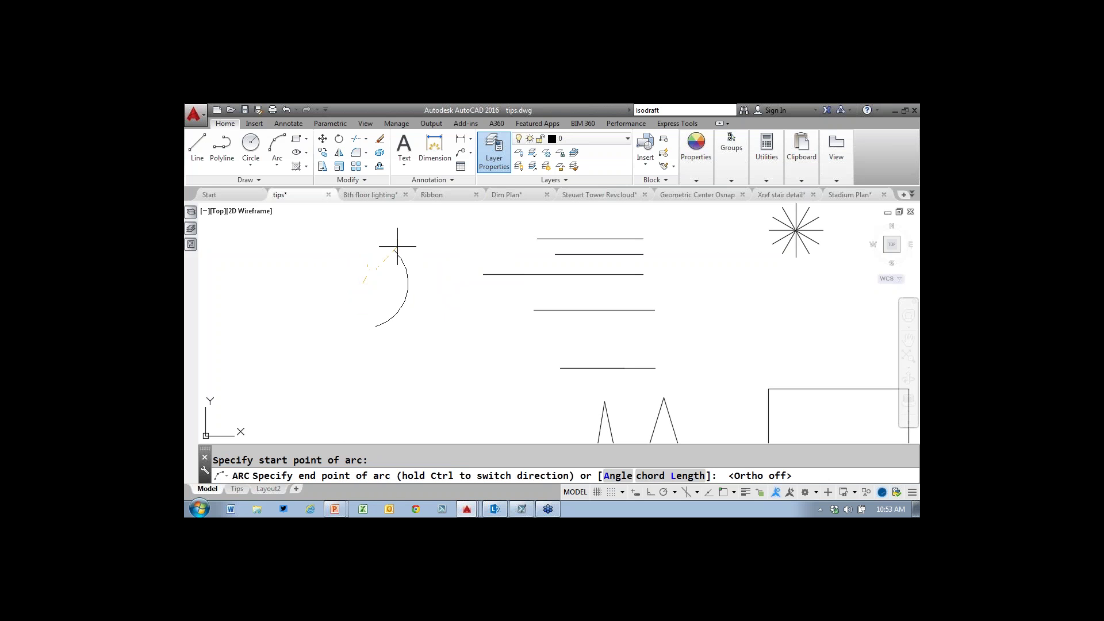
{"action": "left_click", "coordinate": [354, 251]}
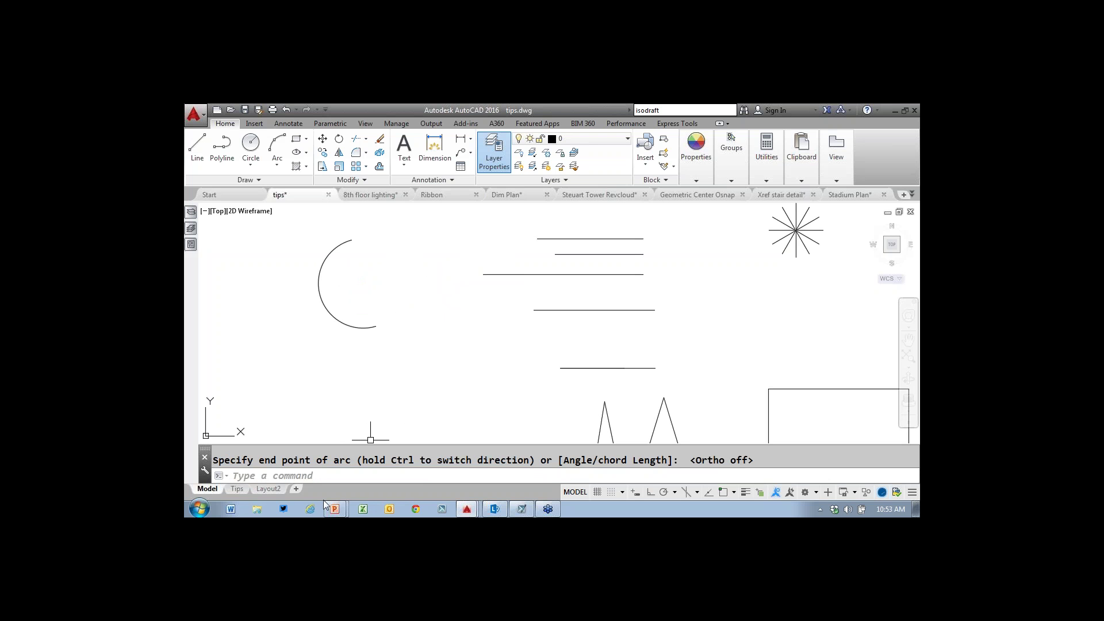
- Switch to the PowerPoint slide show, advance to the Table Tips slide, and return to AutoCAD with the Expo Headquarters Site drawing
{"action": "mouse_move", "coordinate": [340, 512]}
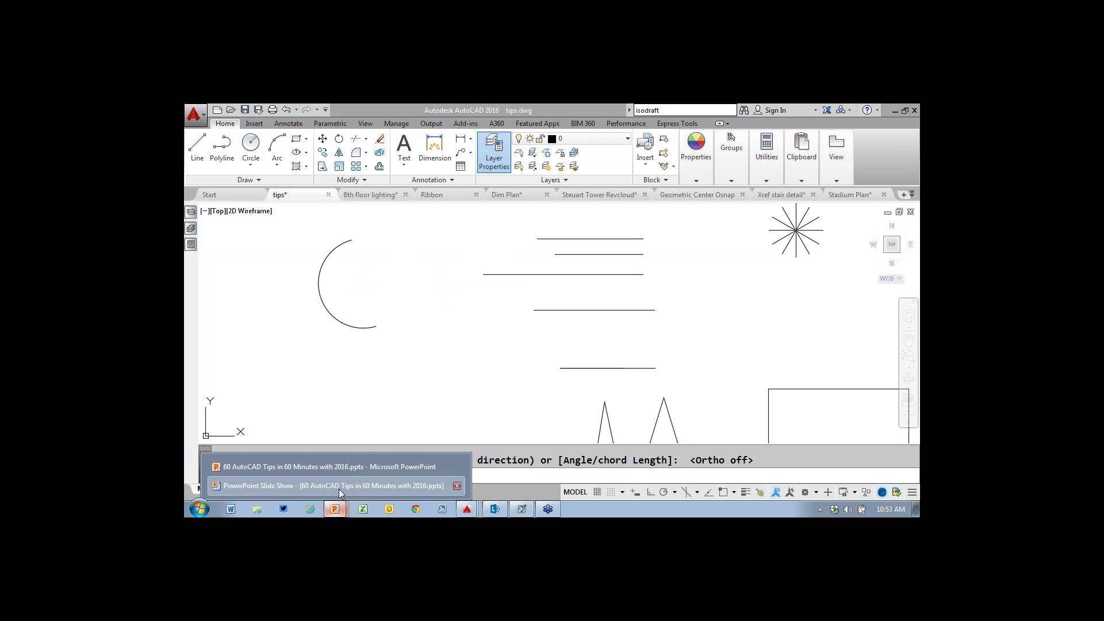
{"action": "left_click", "coordinate": [337, 490]}
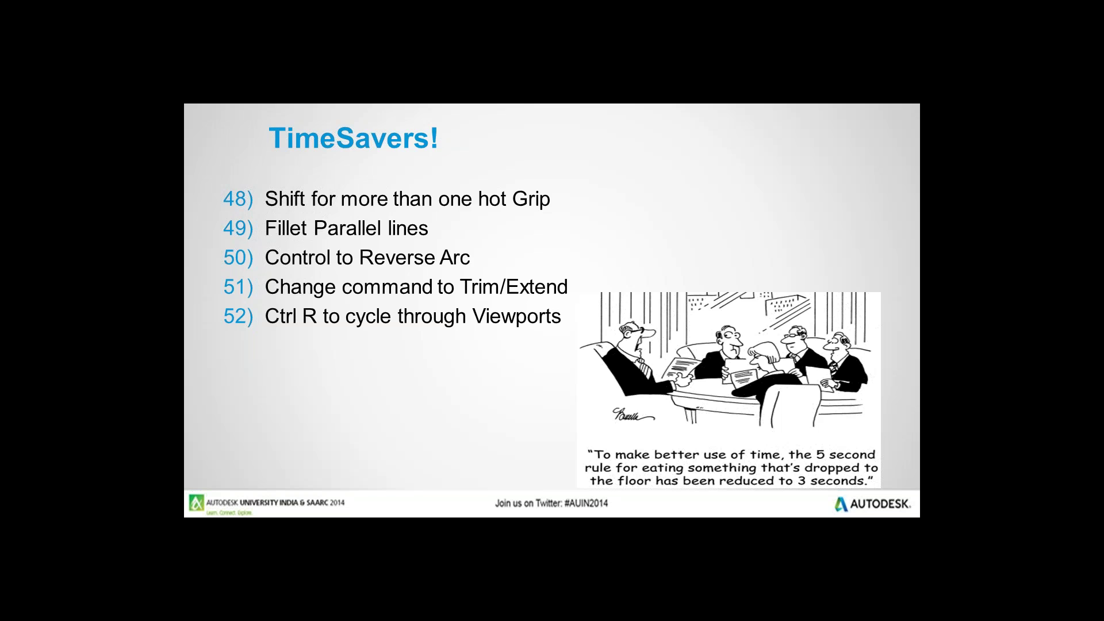
{"action": "key", "text": "Right"}
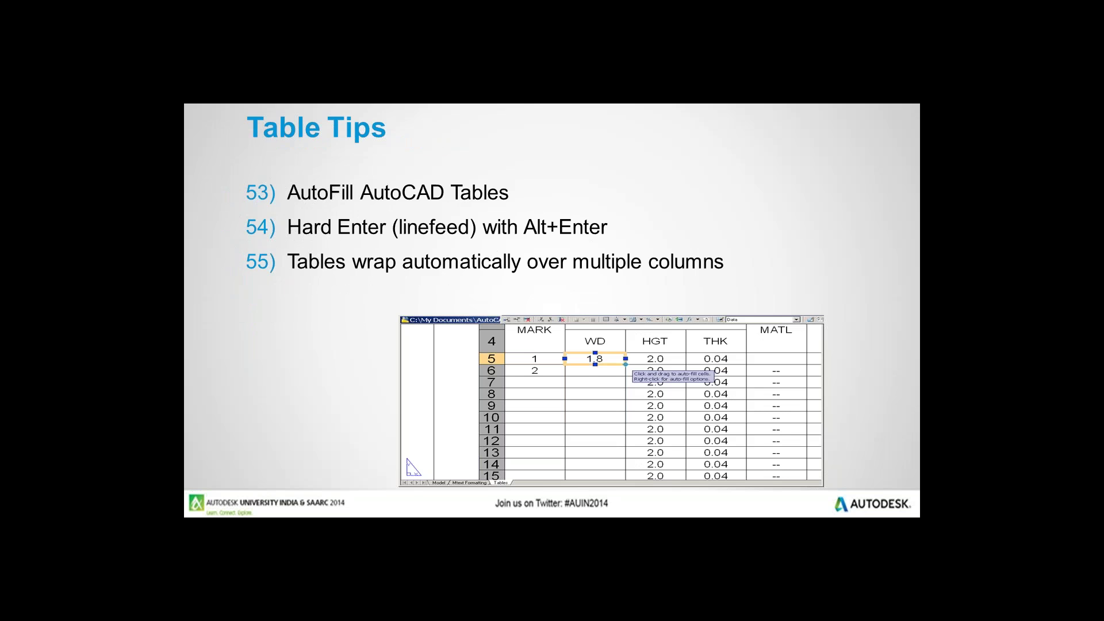
{"action": "key", "text": "alt+Tab"}
{"action": "key", "text": "alt+Tab"}
{"action": "key", "text": "alt+Tab"}
{"action": "key", "text": "alt+Tab"}
{"action": "key", "text": "alt+Tab"}
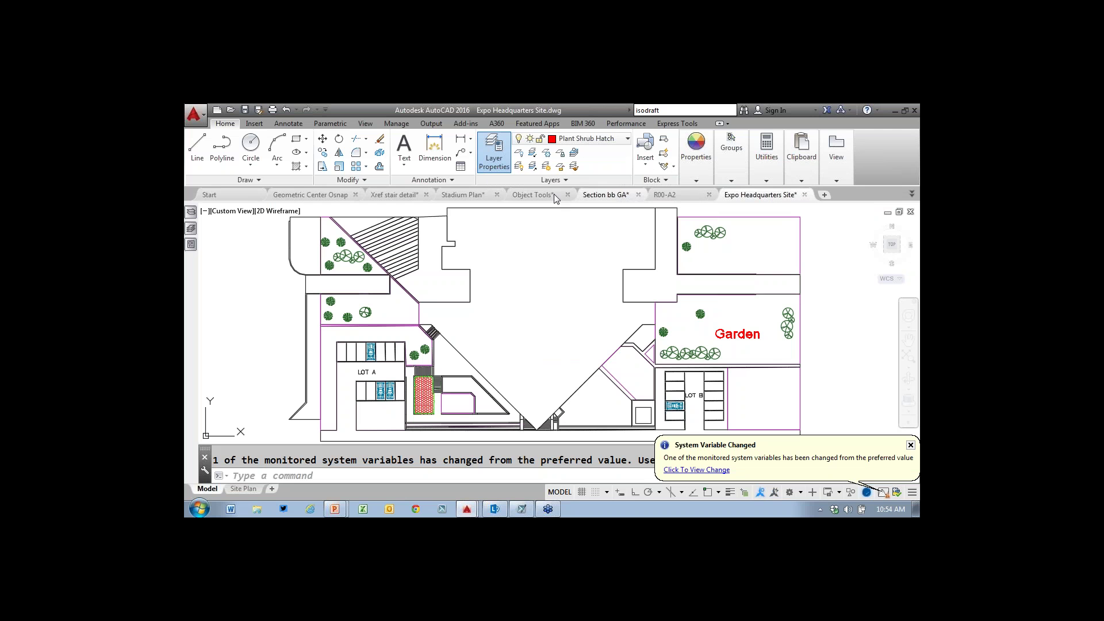
- Switch from the PowerPoint slide show back to AutoCAD and show the model space of the R00-A2 drawing
{"action": "left_click", "coordinate": [911, 194]}
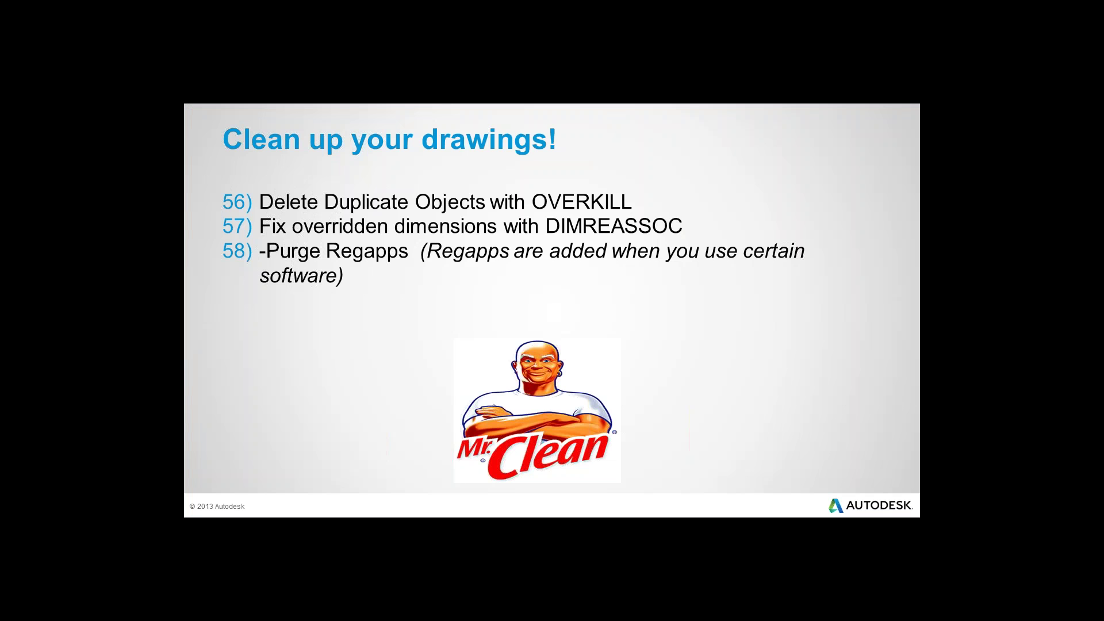
{"action": "key", "text": "alt+Tab"}
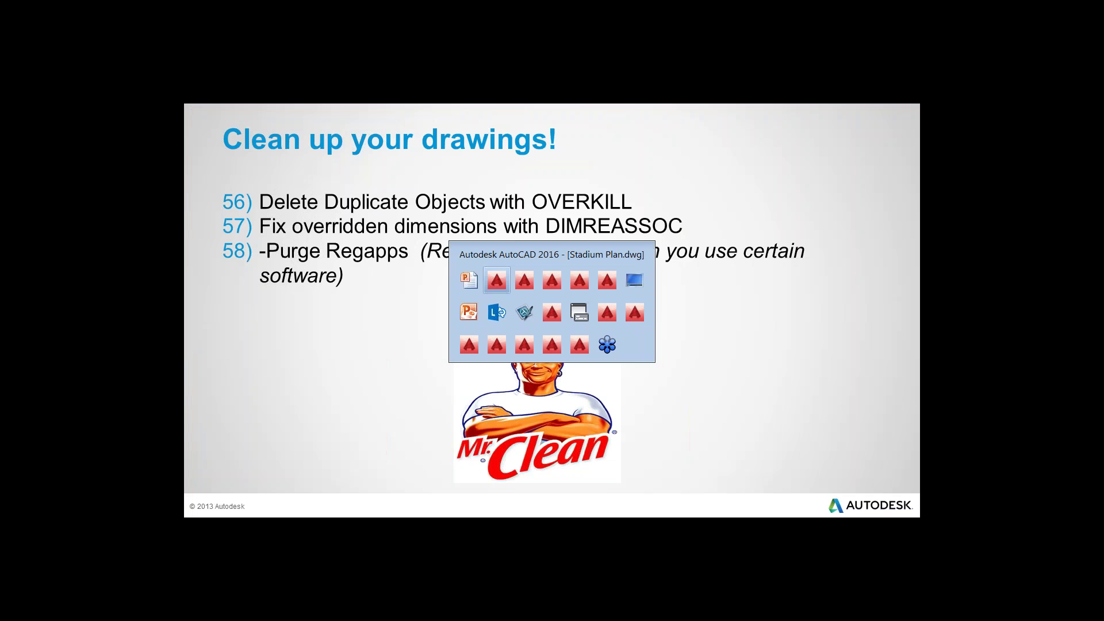
{"action": "key", "text": "alt+Tab"}
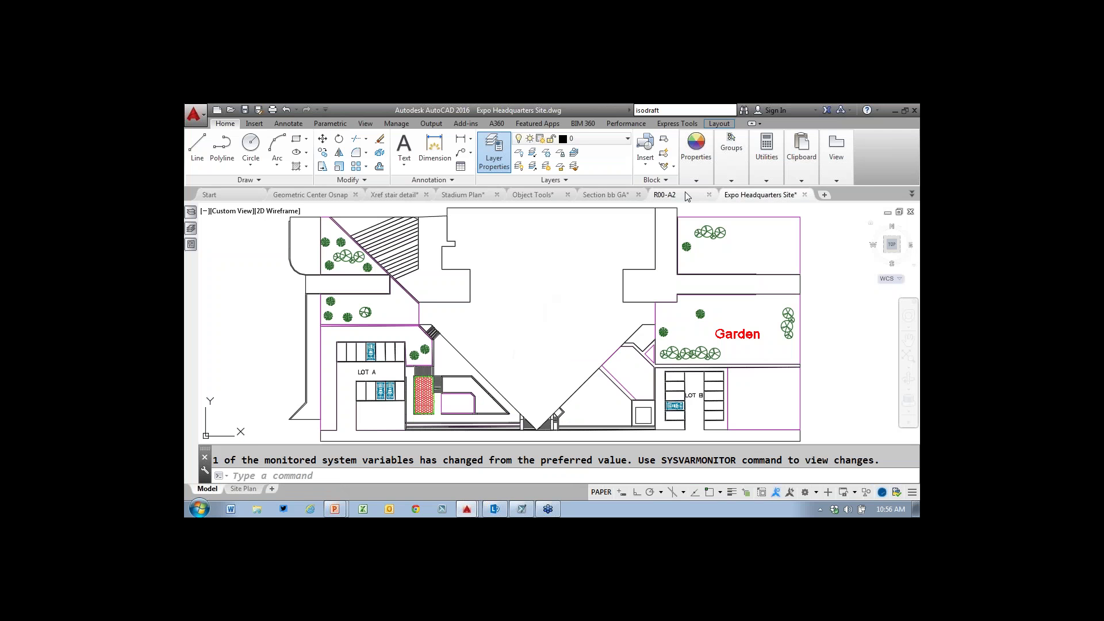
{"action": "left_click", "coordinate": [684, 181]}
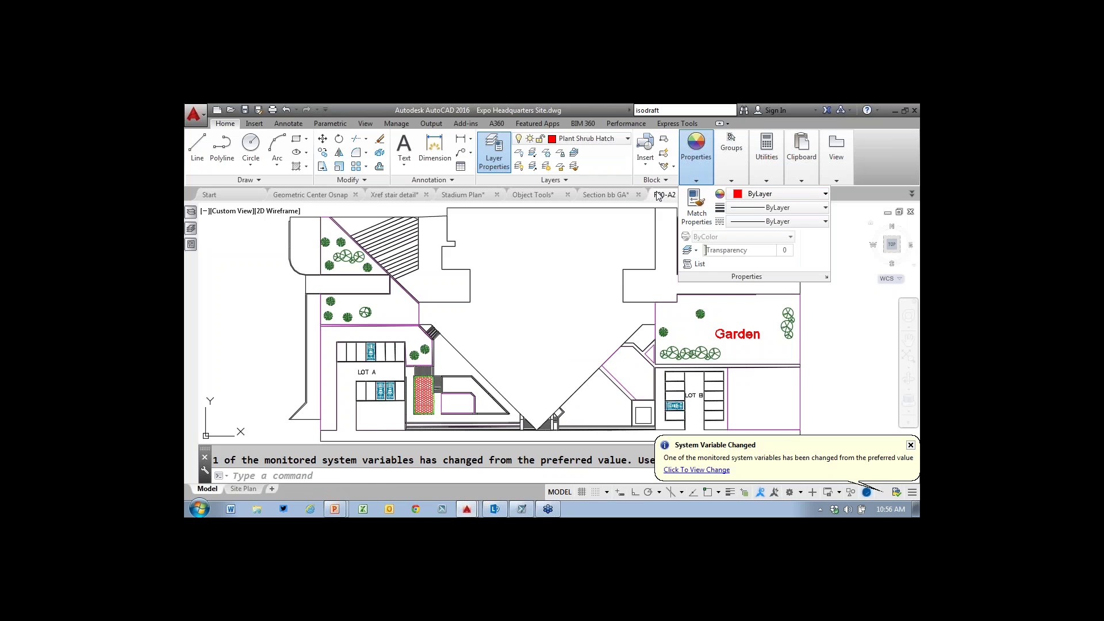
{"action": "left_click", "coordinate": [659, 196]}
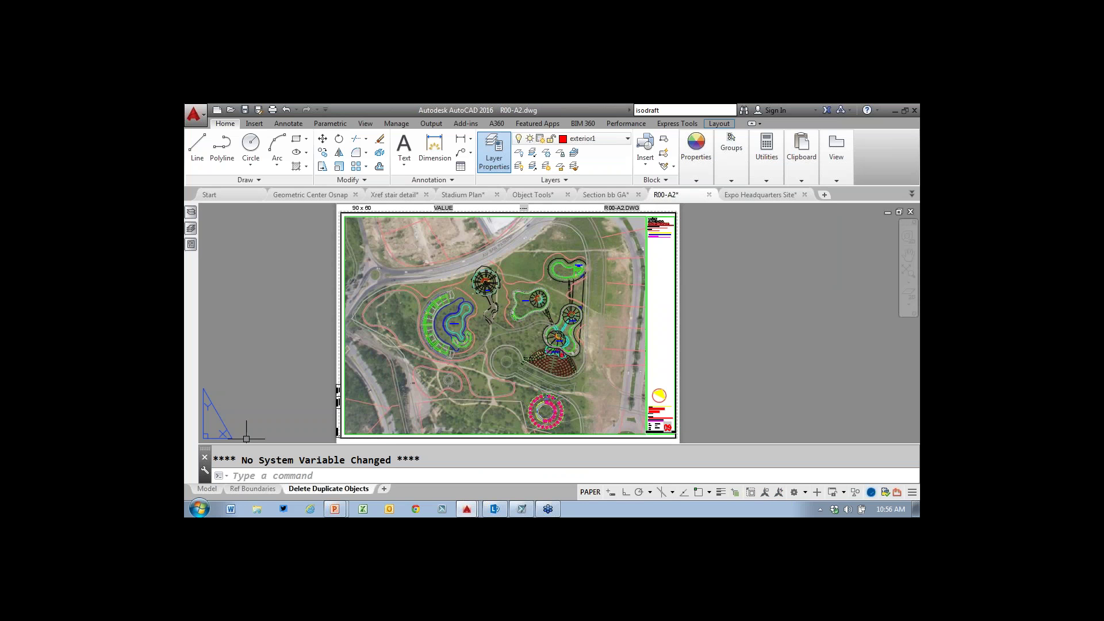
{"action": "left_click", "coordinate": [212, 490]}
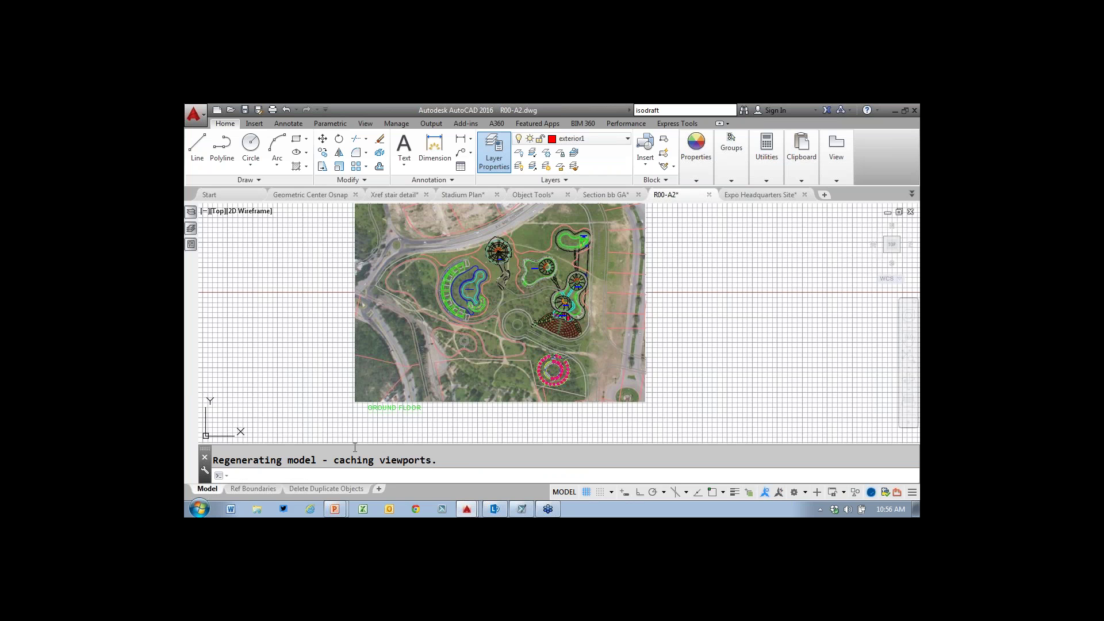
- Delete duplicate objects from the entire R00-A2 model space using OVERKILL with its default settings, and review the command history
{"action": "type", "text": "over"}
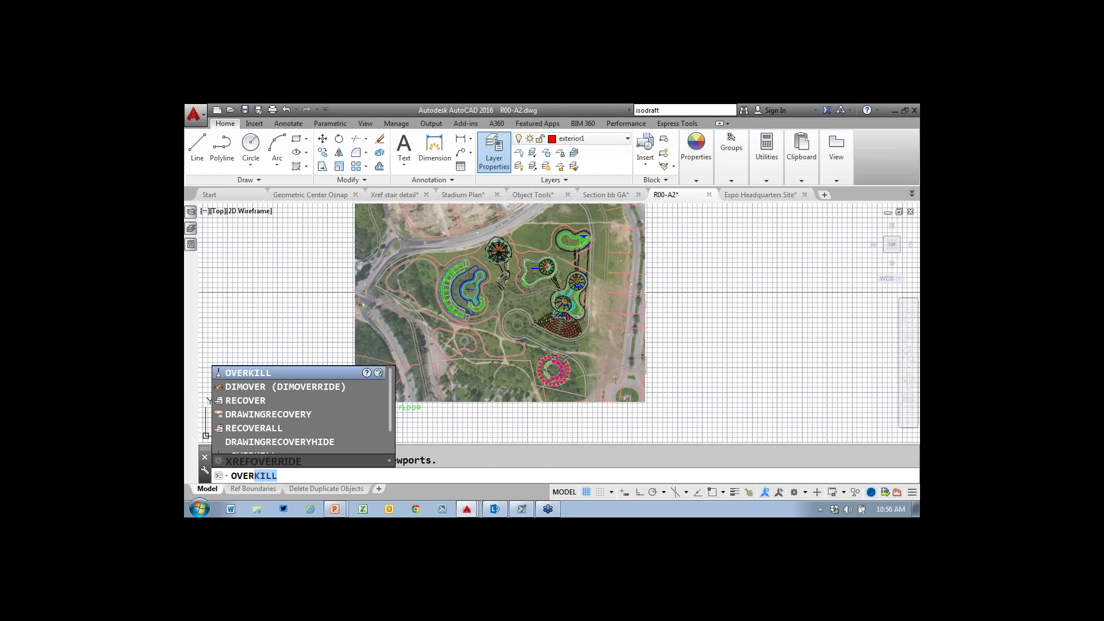
{"action": "key", "text": "Return"}
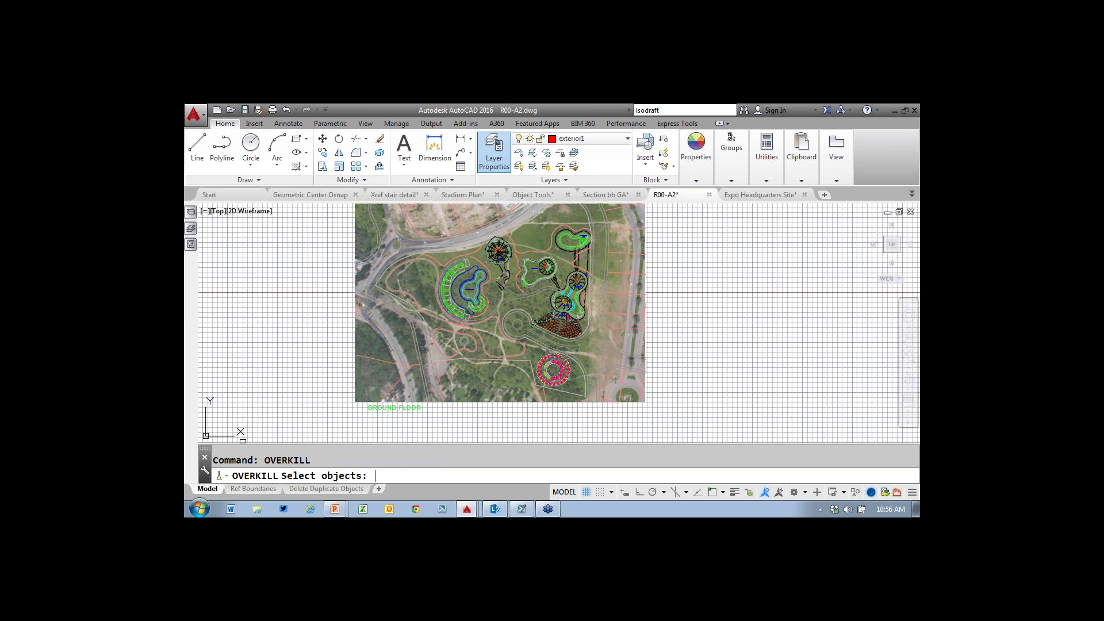
{"action": "type", "text": "all"}
{"action": "key", "text": "Return"}
{"action": "key", "text": "Return"}
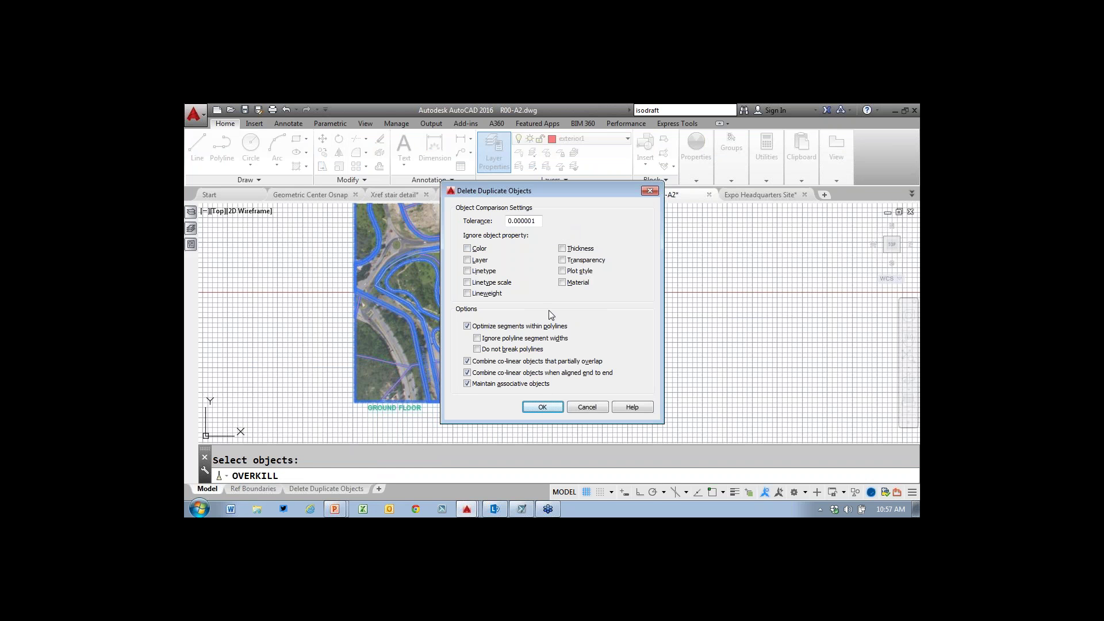
{"action": "left_click", "coordinate": [548, 408]}
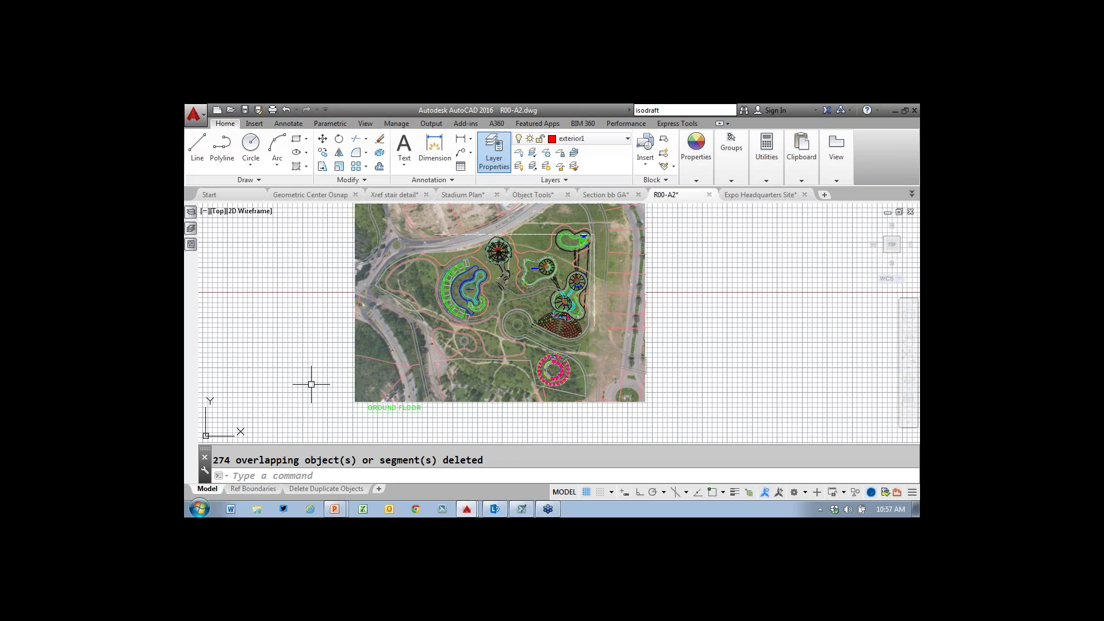
{"action": "key", "text": "F2"}
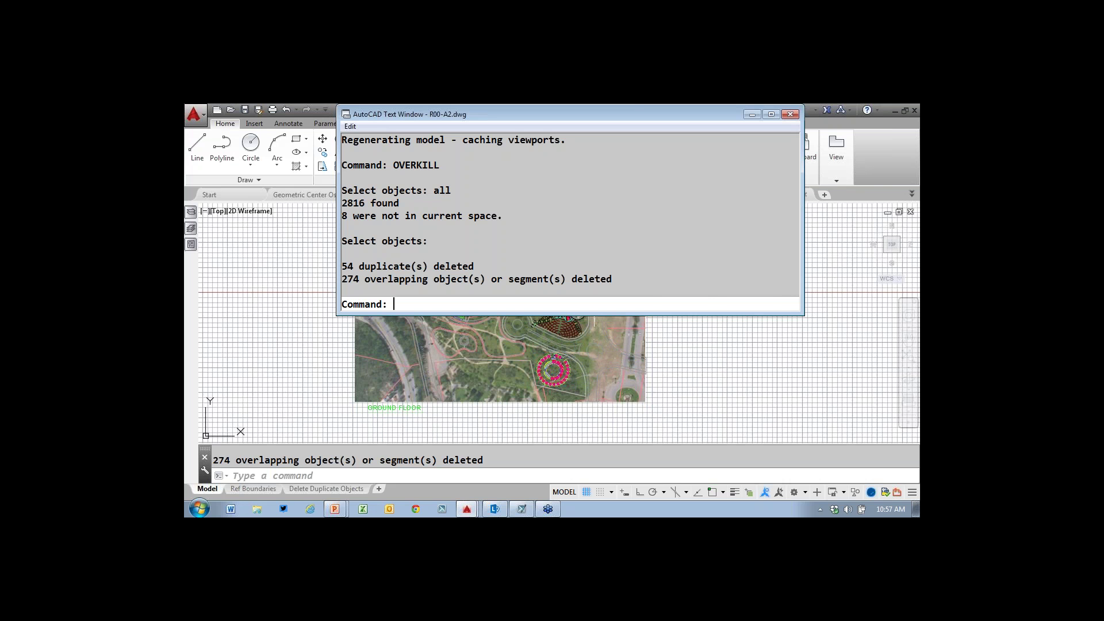
{"action": "left_click", "coordinate": [790, 114]}
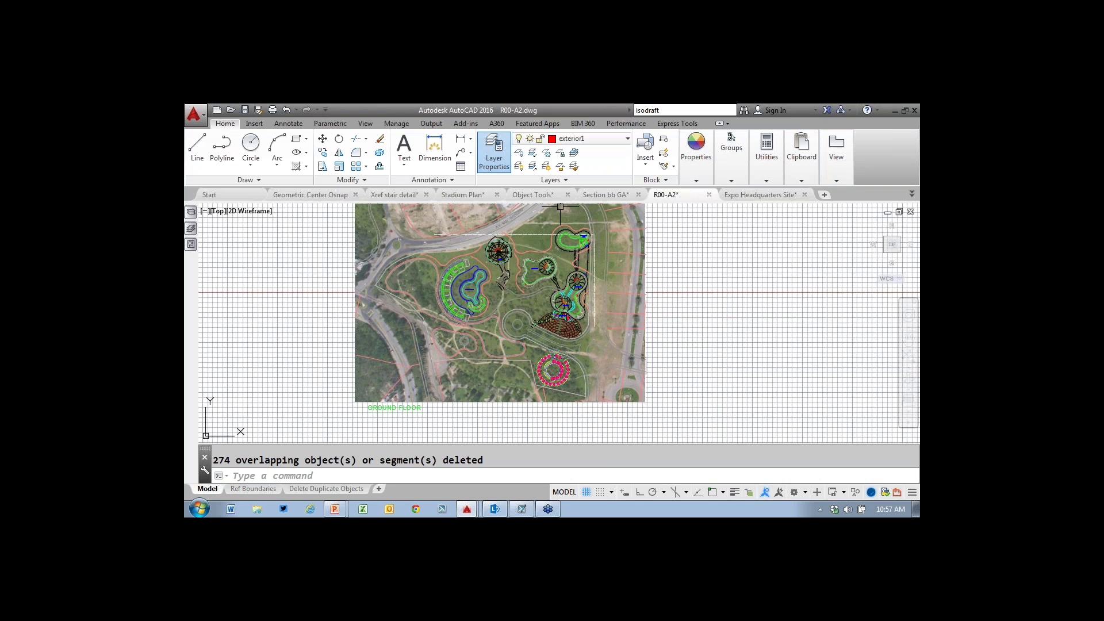
- Switch to the Object Tools drawing, bring the large room marked VAZIO into view, and dismiss the system variable notification
{"action": "left_click", "coordinate": [540, 195]}
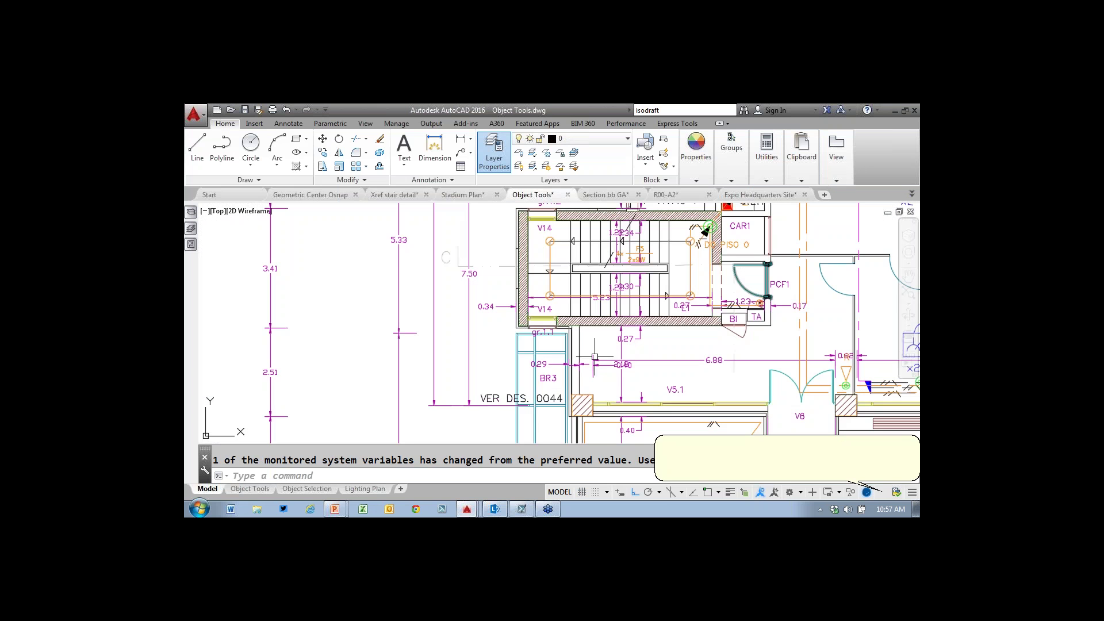
{"action": "scroll", "coordinate": [587, 366], "scroll_direction": "down", "scroll_amount": 8}
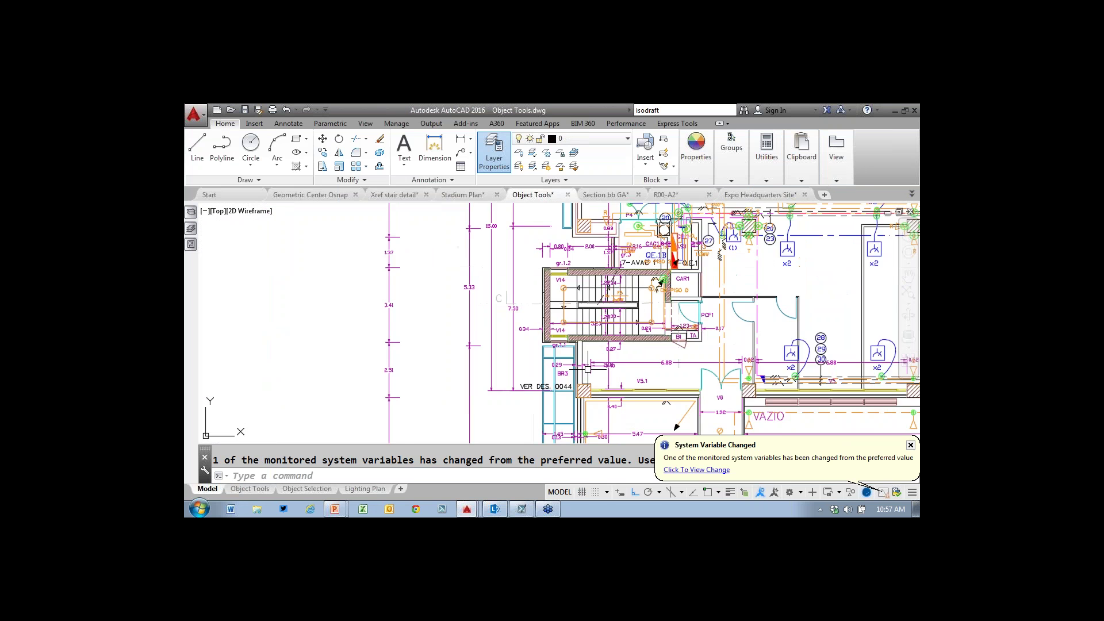
{"action": "middle_click_drag", "start_coordinate": [770, 422], "coordinate": [776, 426]}
{"action": "scroll", "coordinate": [537, 300], "scroll_direction": "up", "scroll_amount": 10}
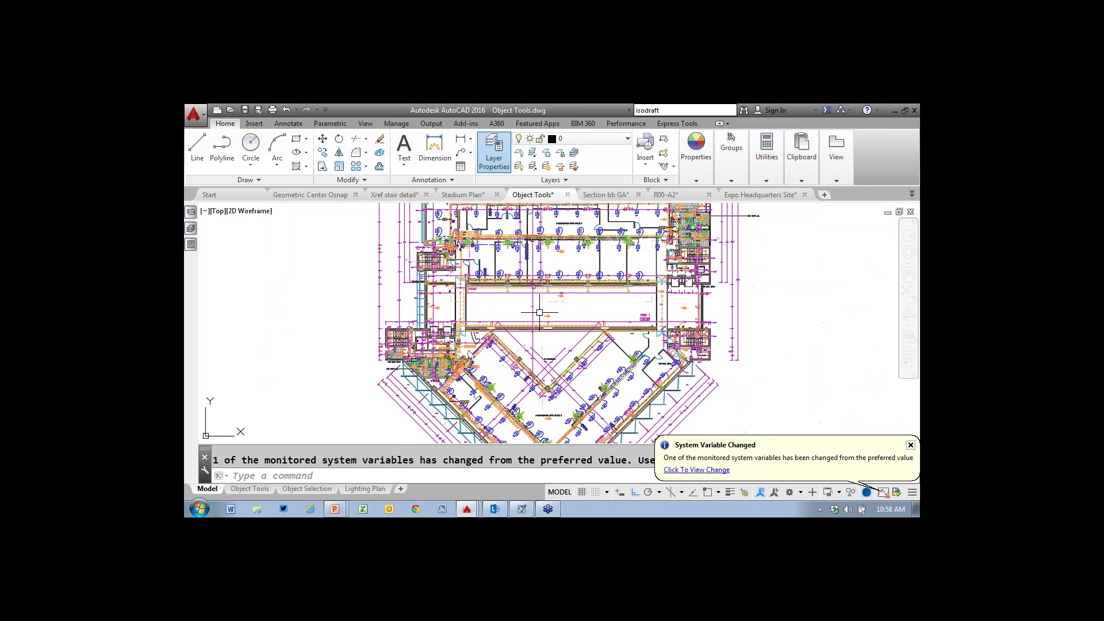
{"action": "middle_click_drag", "start_coordinate": [534, 313], "coordinate": [666, 316]}
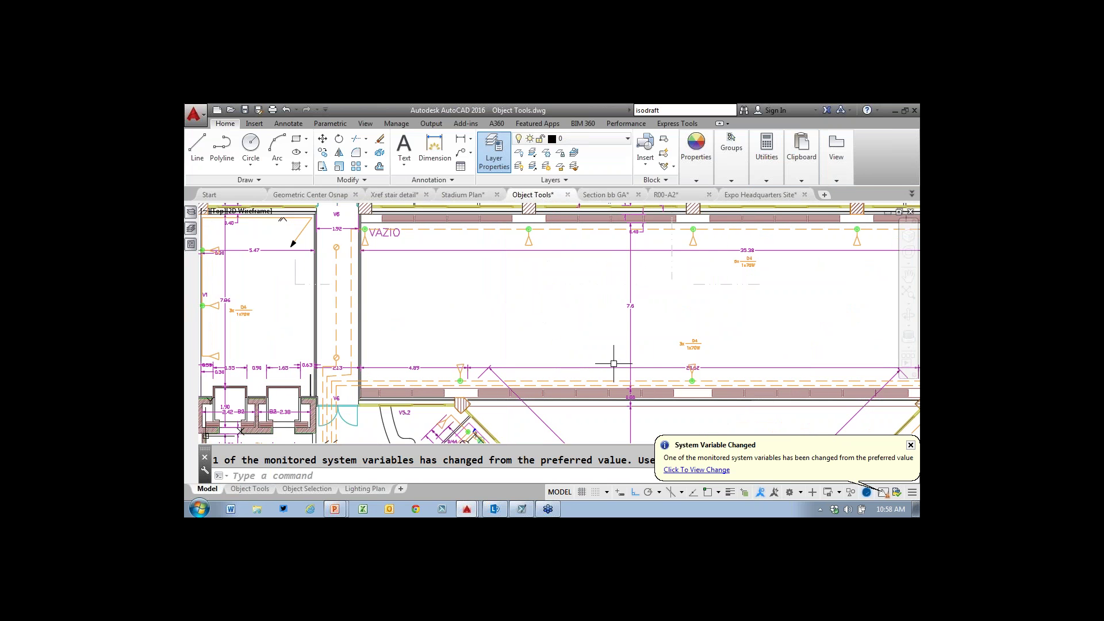
{"action": "left_click", "coordinate": [911, 445]}
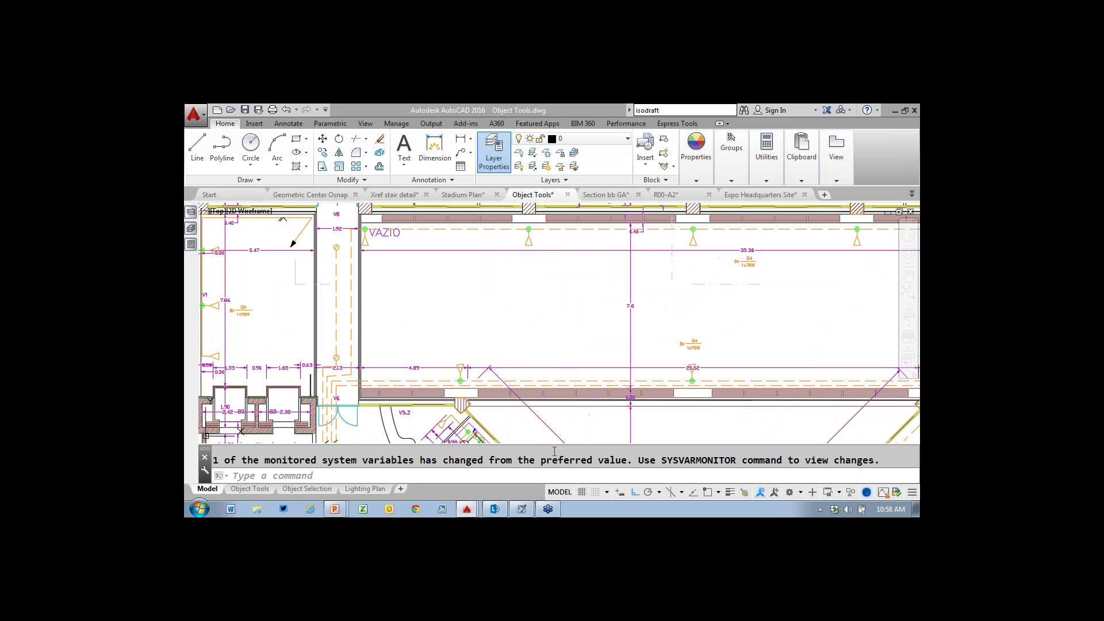
- Restore the overridden dimensions throughout the drawing with DIMREASSOC on all objects, and check the large room's vertical dimension
{"action": "left_click", "coordinate": [545, 476]}
{"action": "type", "text": "dimreassoc"}
{"action": "key", "text": "Return"}
{"action": "type", "text": "all"}
{"action": "key", "text": "Return"}
{"action": "key", "text": "Return"}
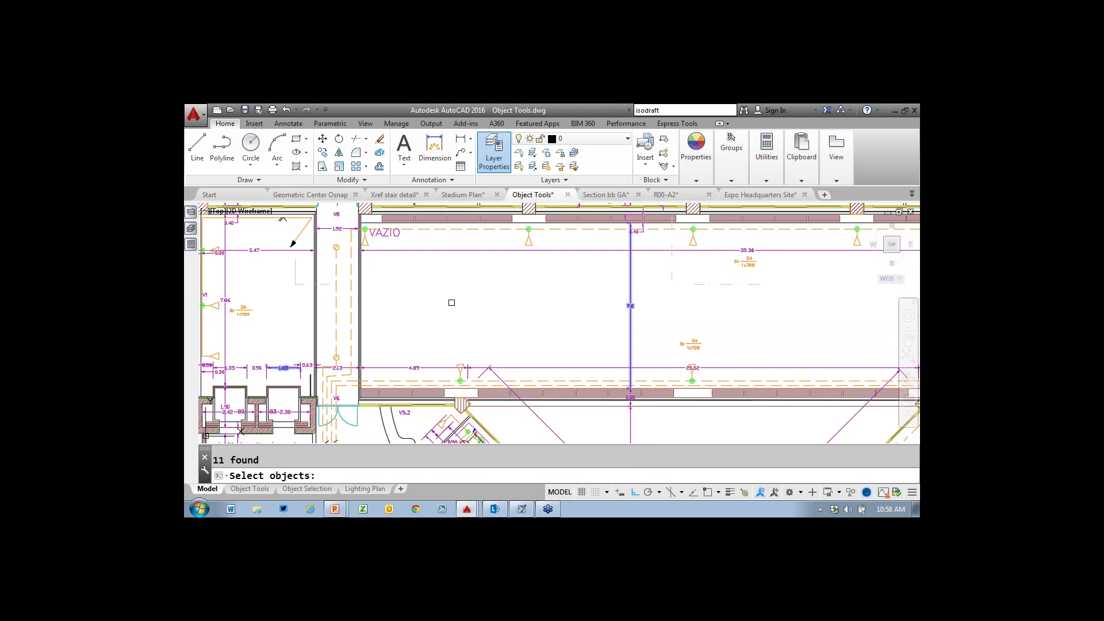
{"action": "key", "text": "Return"}
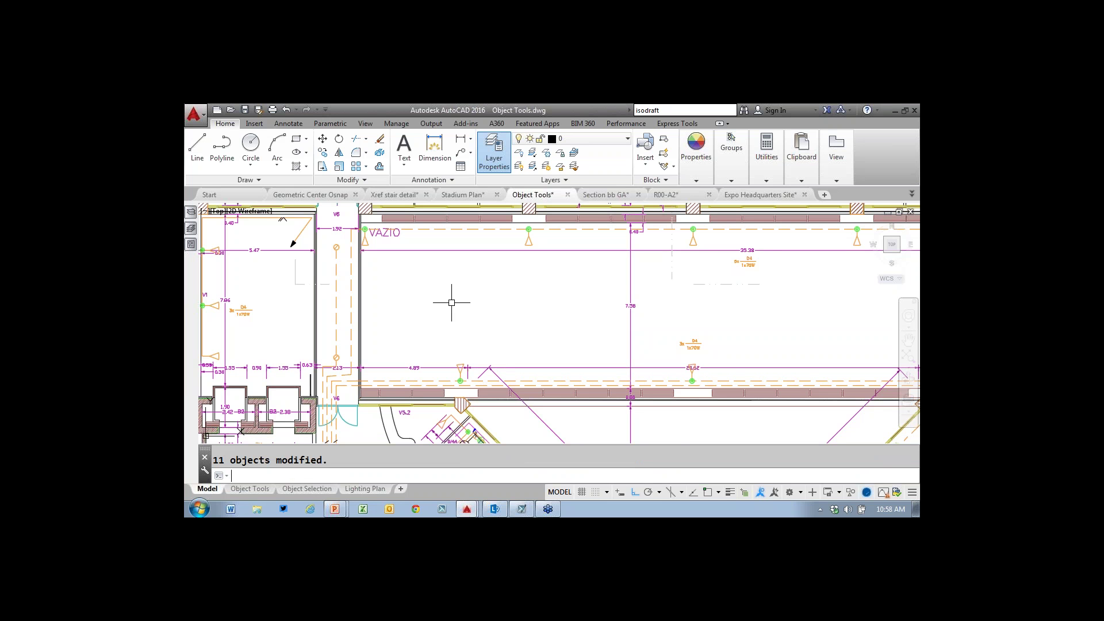
{"action": "scroll", "coordinate": [667, 316], "scroll_direction": "up", "scroll_amount": 5}
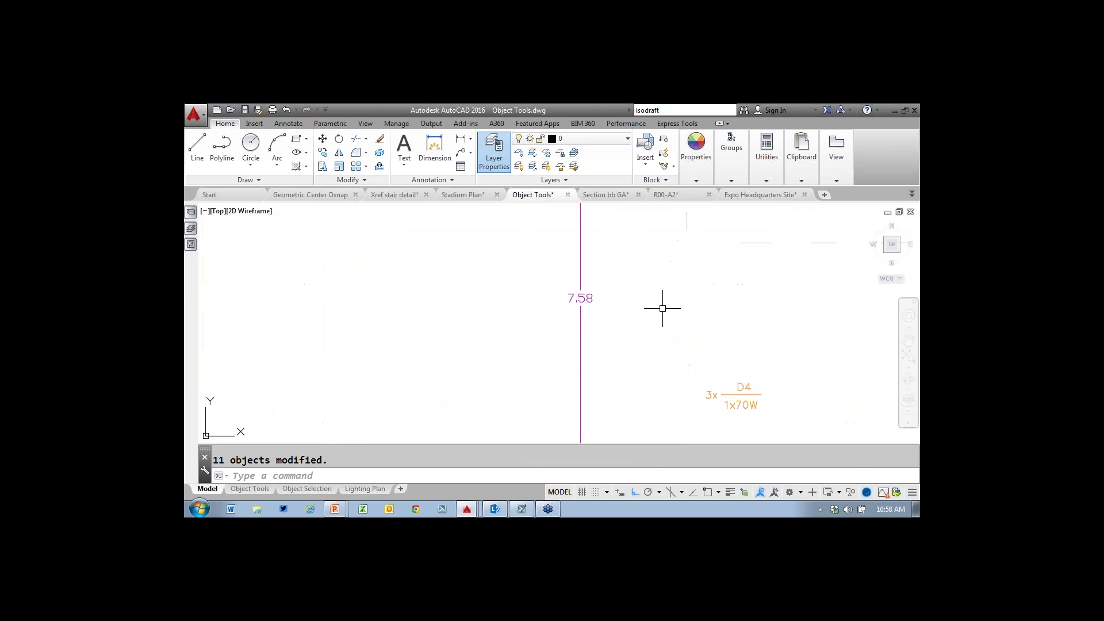
{"action": "scroll", "coordinate": [622, 310], "scroll_direction": "down", "scroll_amount": 4}
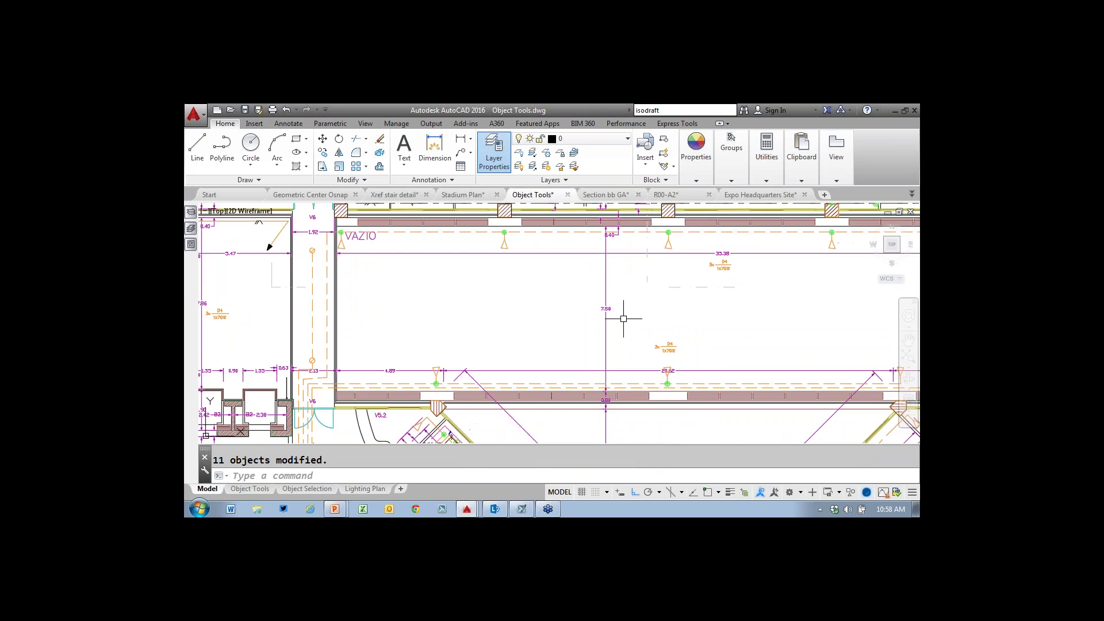
{"action": "middle_click_drag", "start_coordinate": [486, 327], "coordinate": [537, 316]}
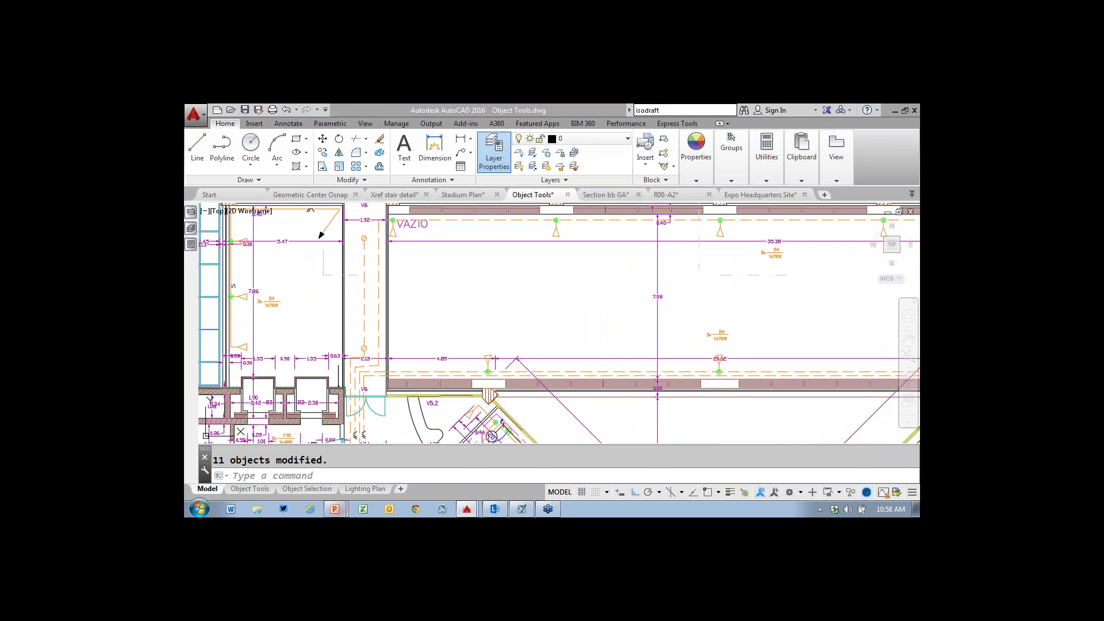
- Switch to PowerPoint, end the slide show at the "Clean up your drawings!" slide, and return to AutoCAD
{"action": "mouse_move", "coordinate": [334, 509]}
{"action": "left_click", "coordinate": [344, 487]}
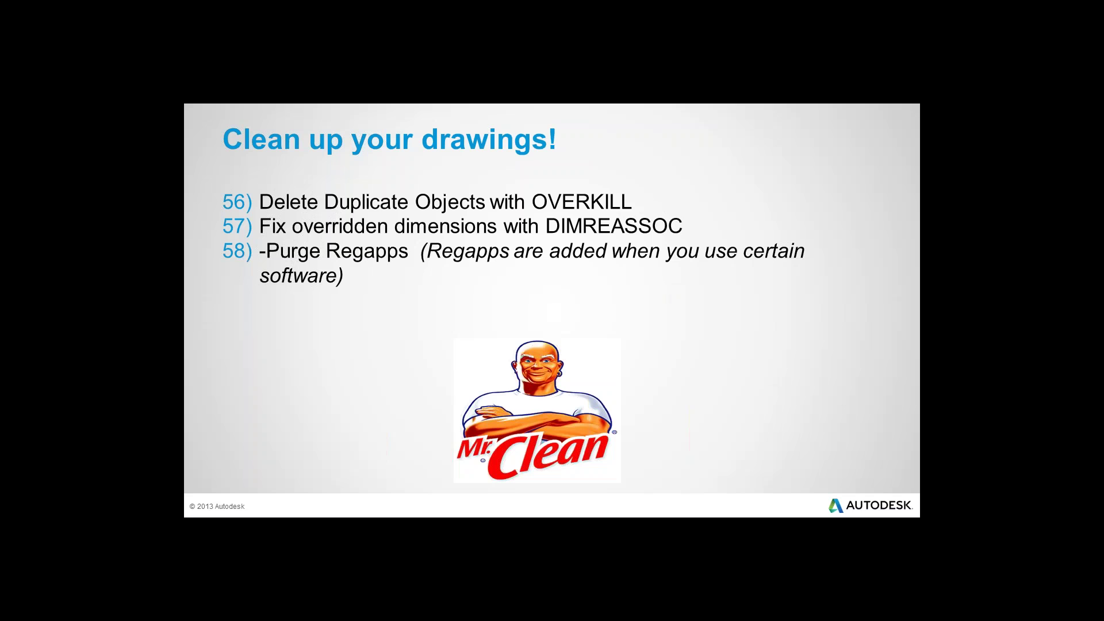
{"action": "key", "text": "Escape"}
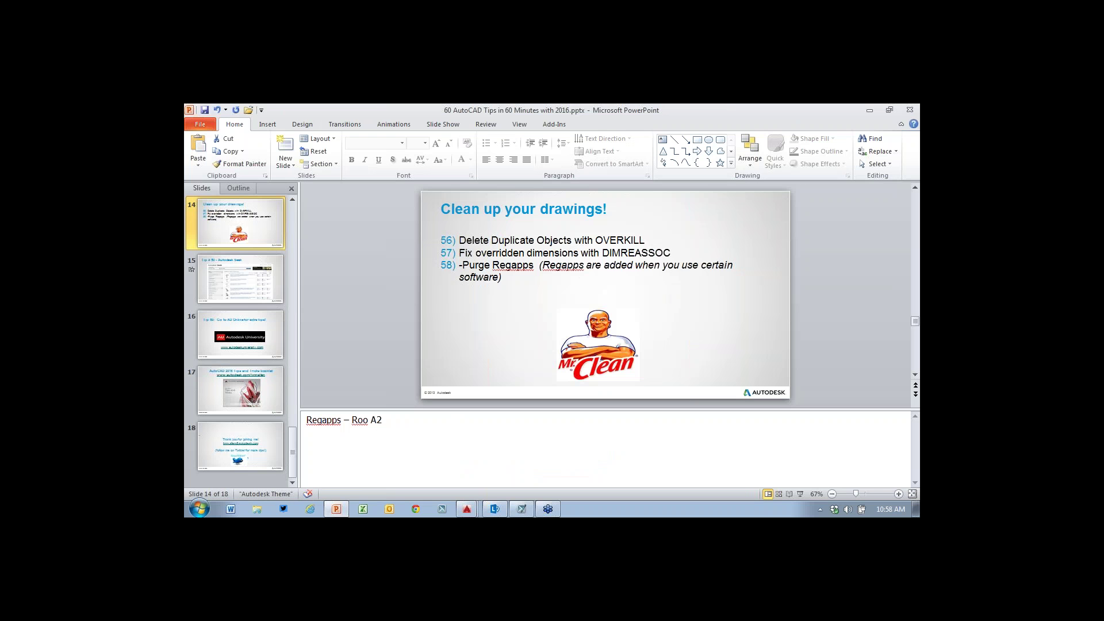
{"action": "key", "text": "alt+Tab"}
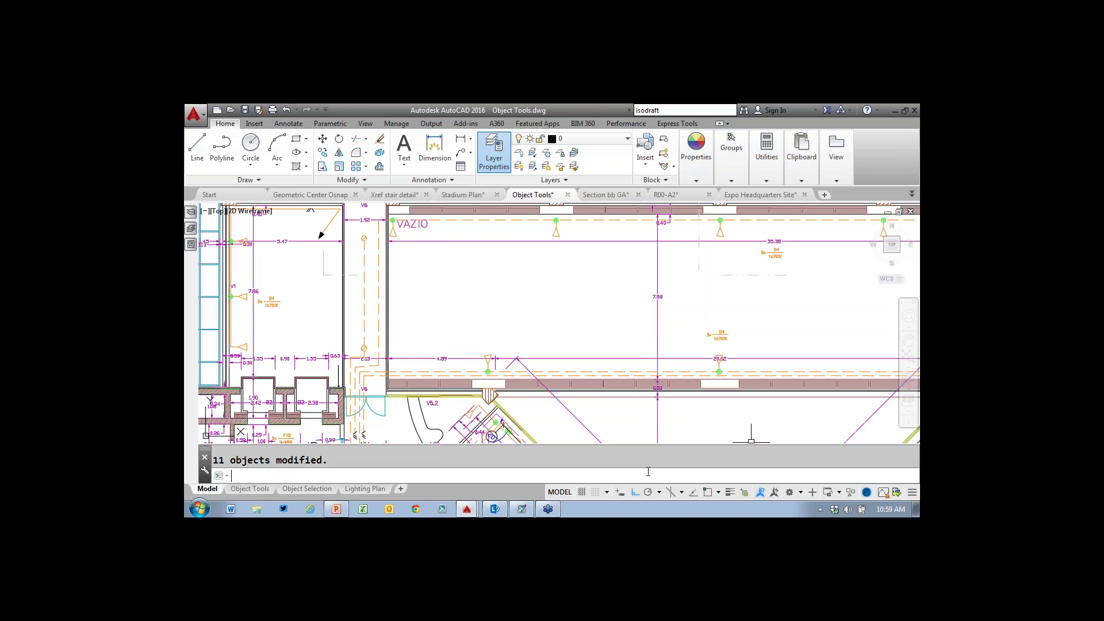
- Run PURGE to look through the types of items offered for purging, and close the dialog without purging
{"action": "type", "text": "purge"}
{"action": "key", "text": "Return"}
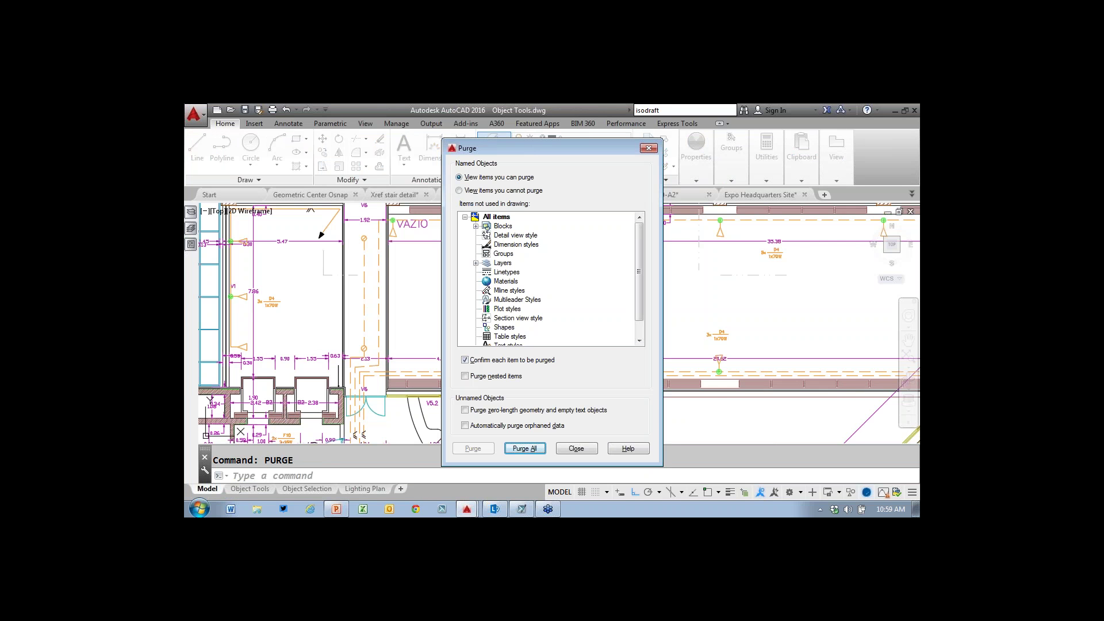
{"action": "scroll", "coordinate": [639, 304], "scroll_direction": "down", "scroll_amount": 2}
{"action": "scroll", "coordinate": [639, 329], "scroll_direction": "up", "scroll_amount": 2}
{"action": "left_click", "coordinate": [648, 148]}
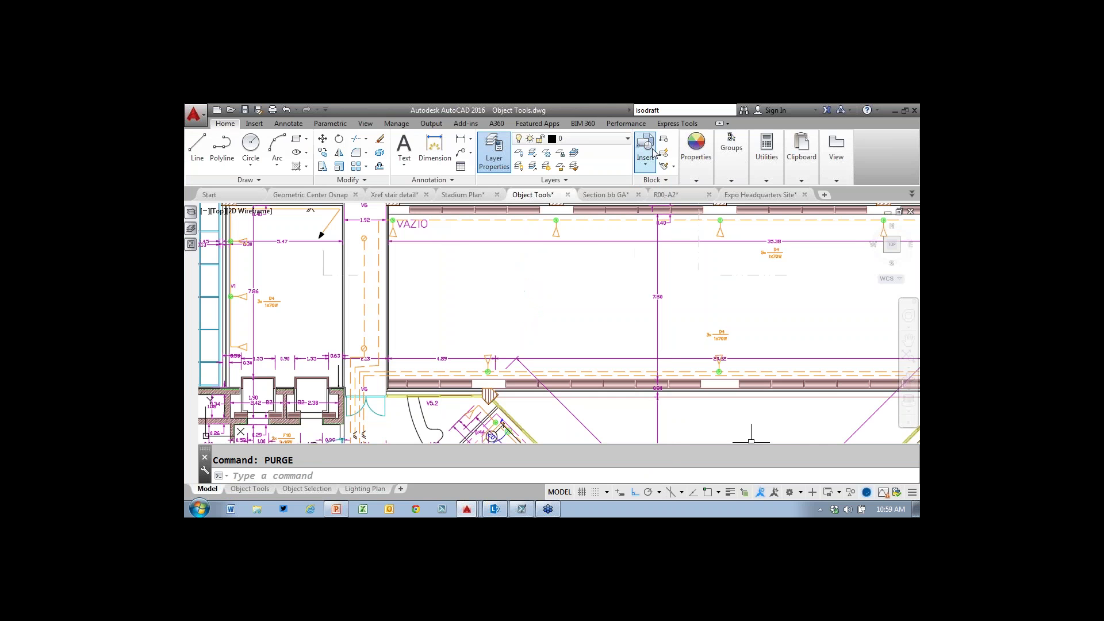
- Run the command-line version -PURGE to examine its object type options, including Regapps
{"action": "type", "text": "-"}
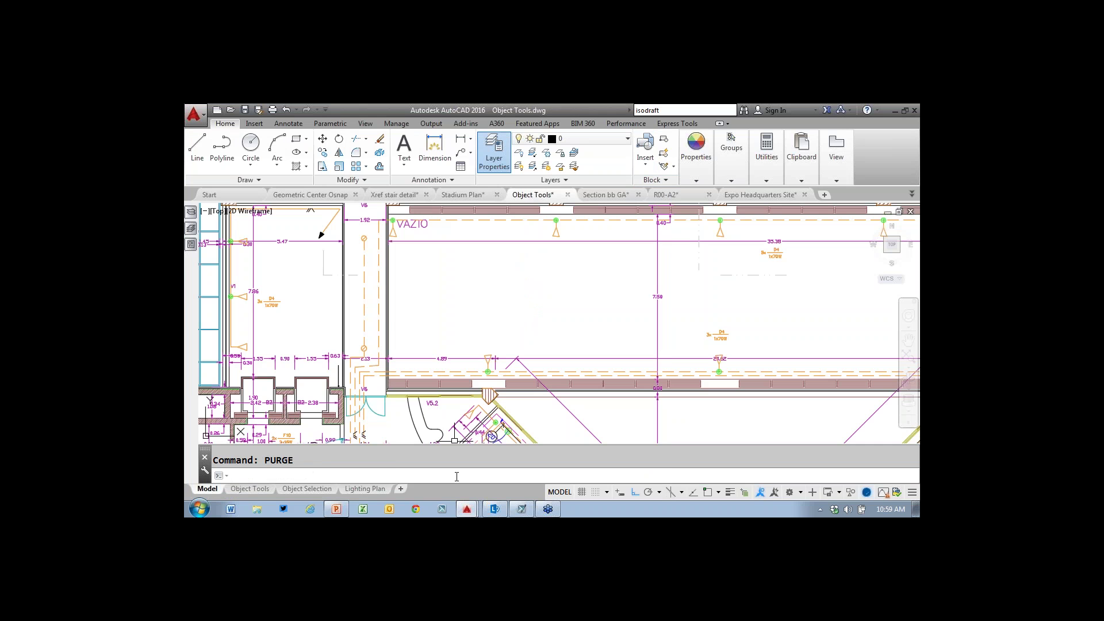
{"action": "type", "text": "purge"}
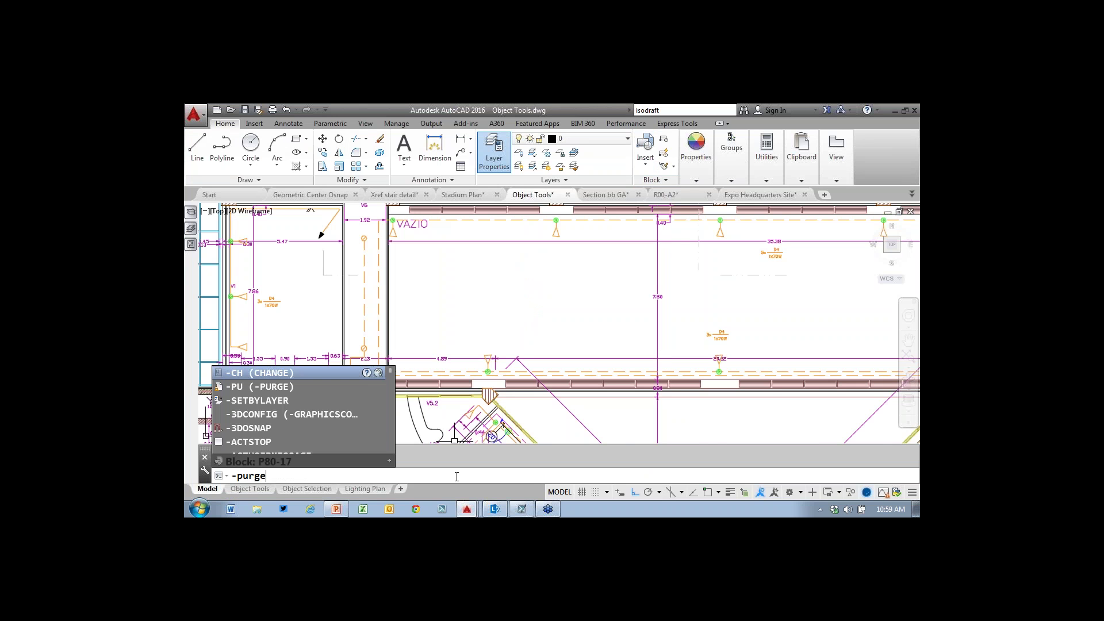
{"action": "key", "text": "Return"}
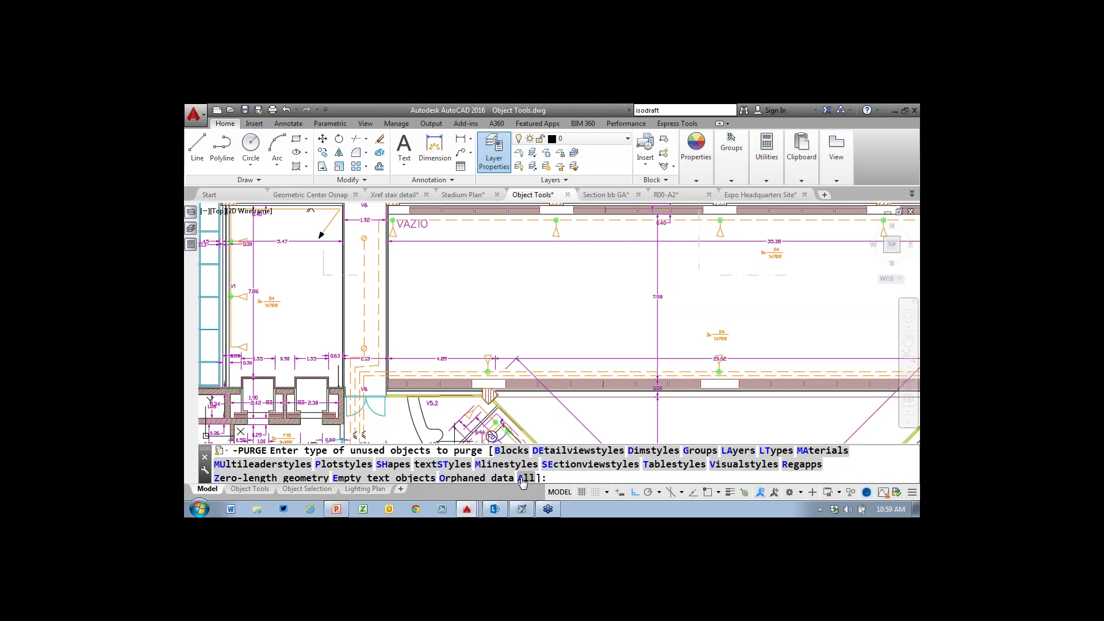
- Switch to PowerPoint, resume the slide show, and advance to the "Tip # 59 - Autodesk Seek" slide
{"action": "left_click", "coordinate": [337, 509]}
{"action": "left_click", "coordinate": [798, 493]}
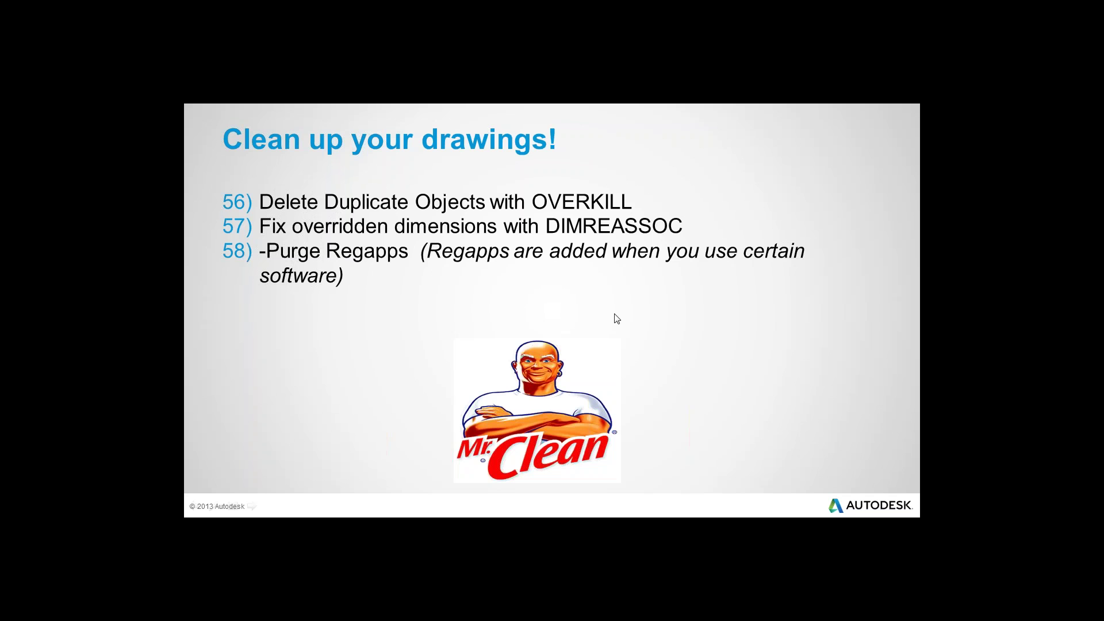
{"action": "key", "text": "Right"}
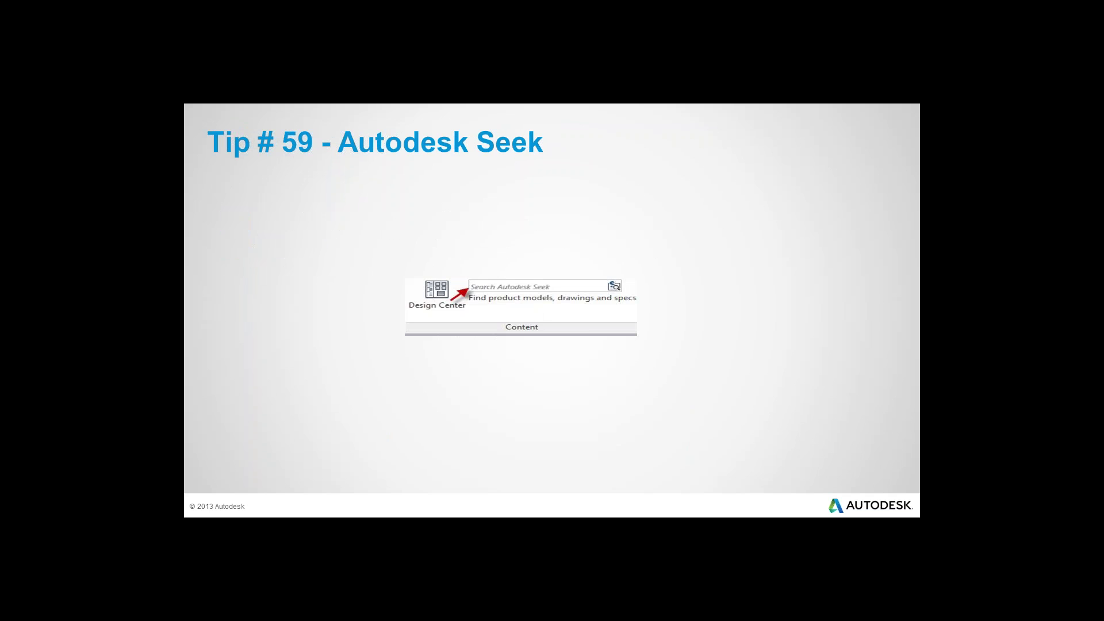
- Switch to AutoCAD, cancel the running -PURGE command, and search Autodesk Seek for "chair"
{"action": "key", "text": "alt+Tab"}
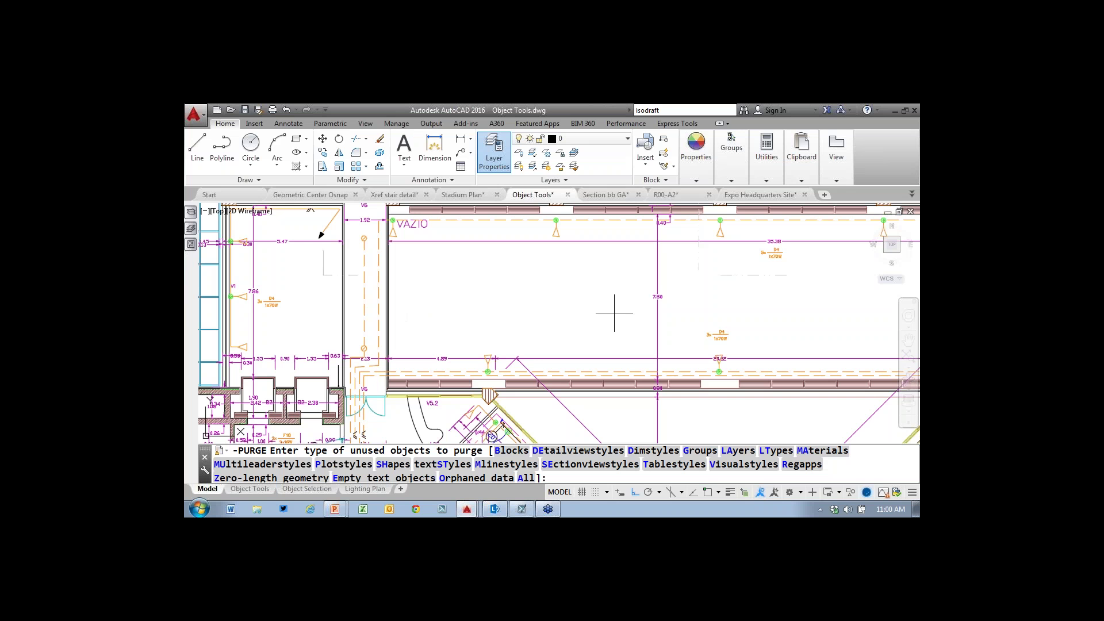
{"action": "key", "text": "Escape"}
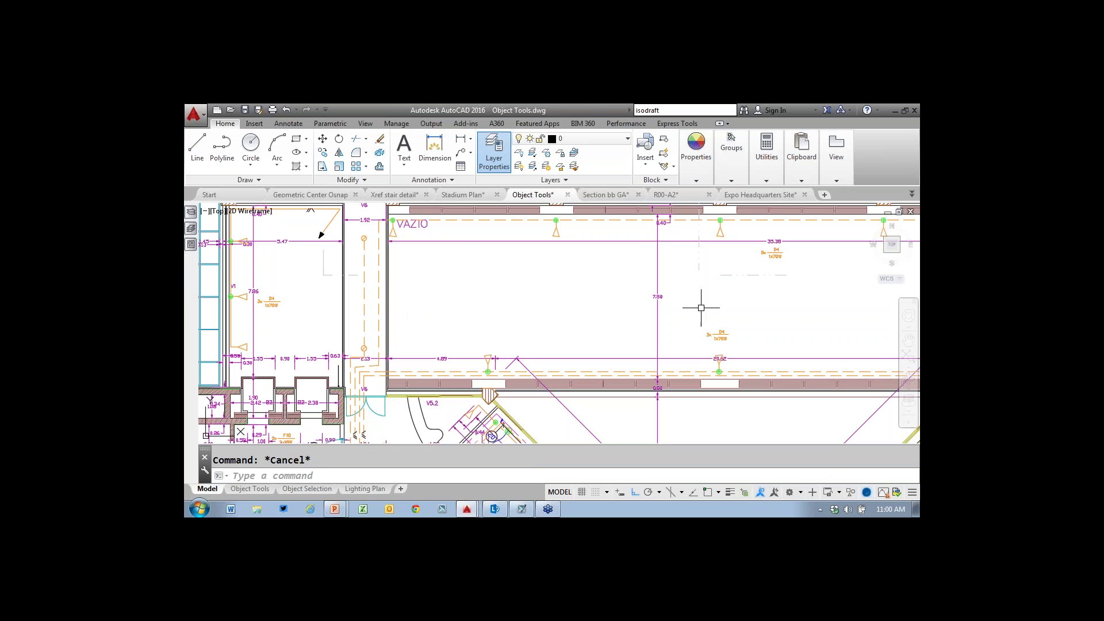
{"action": "left_click", "coordinate": [254, 124]}
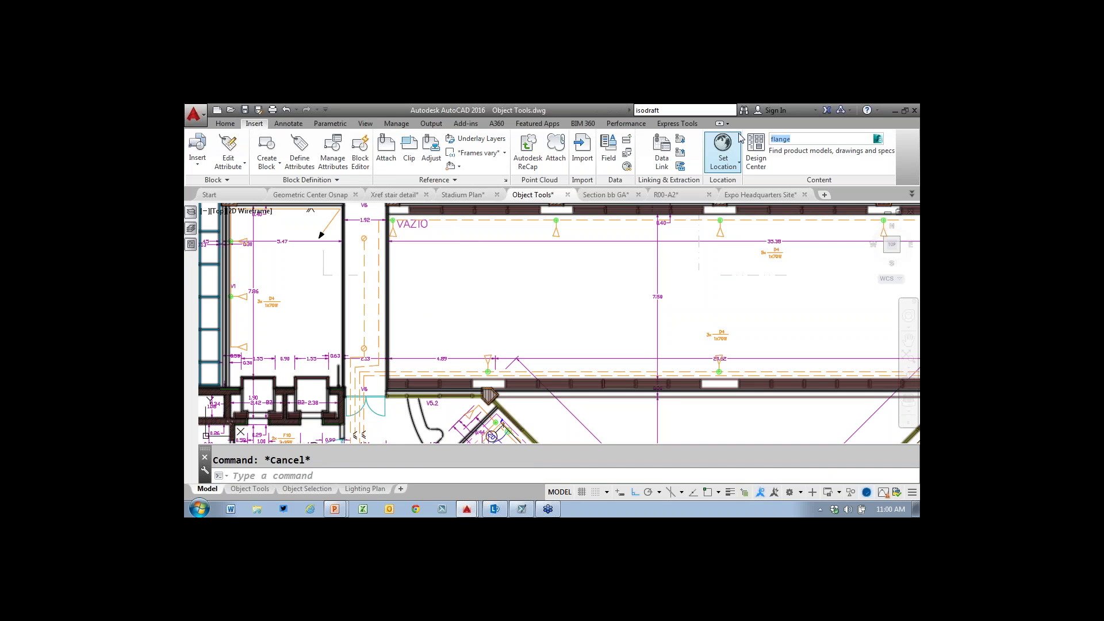
{"action": "left_click", "coordinate": [814, 136]}
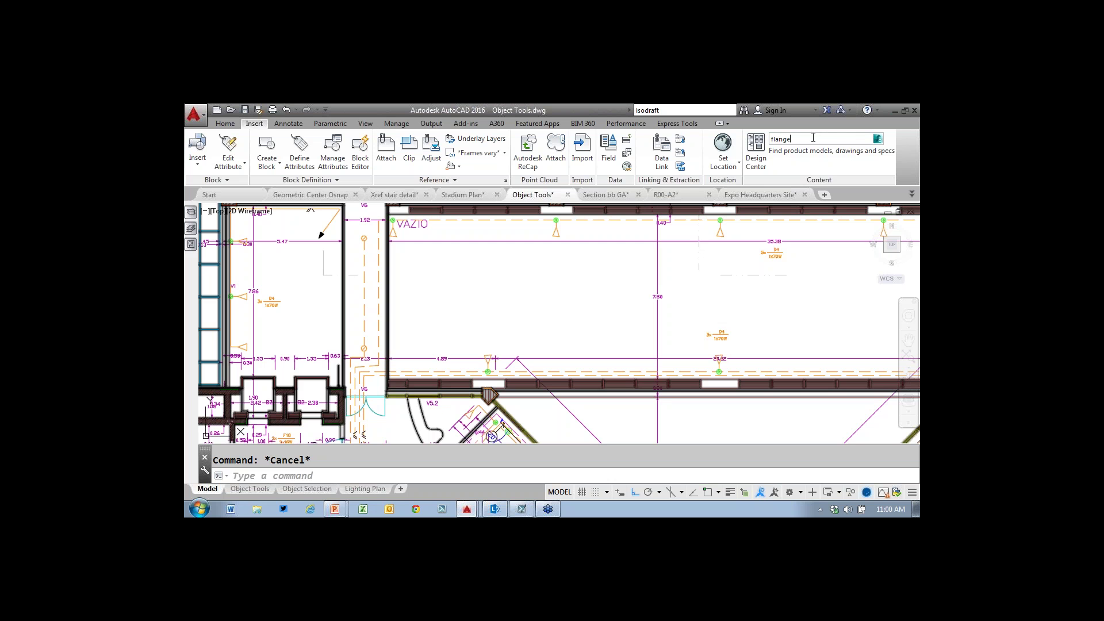
{"action": "double_click", "coordinate": [808, 143]}
{"action": "type", "text": "chair"}
{"action": "key", "text": "Return"}
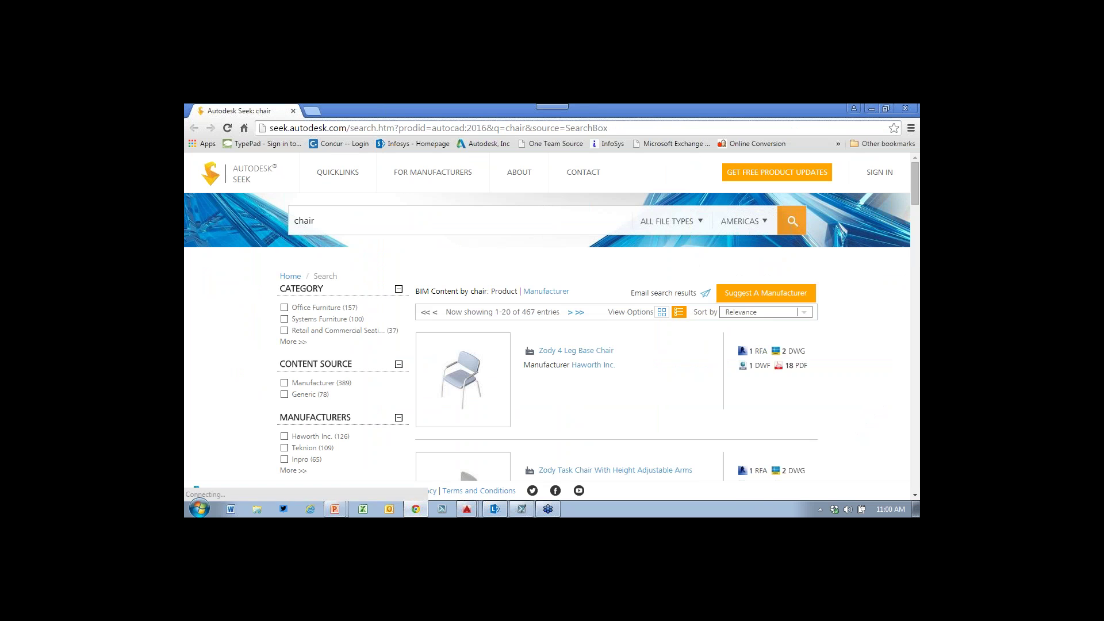
- Look through the Autodesk Seek chair results, checking the products, manufacturers and available file formats
{"action": "left_click_drag", "start_coordinate": [916, 194], "coordinate": [917, 204]}
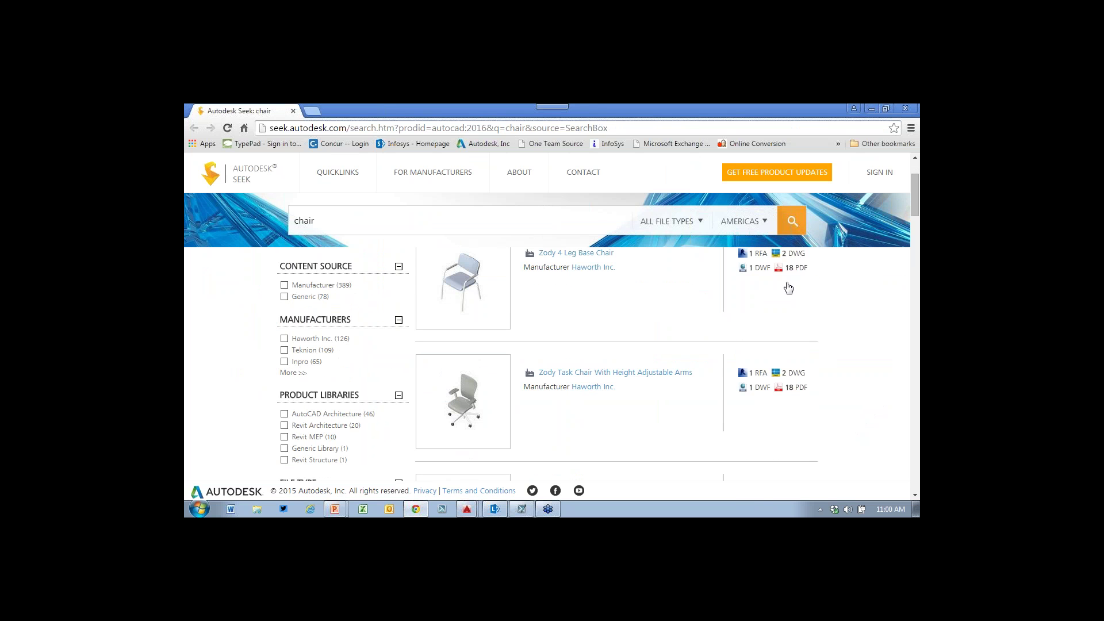
{"action": "mouse_move", "coordinate": [913, 204]}
{"action": "left_mouse_down"}
{"action": "mouse_move", "coordinate": [910, 298]}
{"action": "mouse_move", "coordinate": [913, 200]}
{"action": "left_mouse_up"}
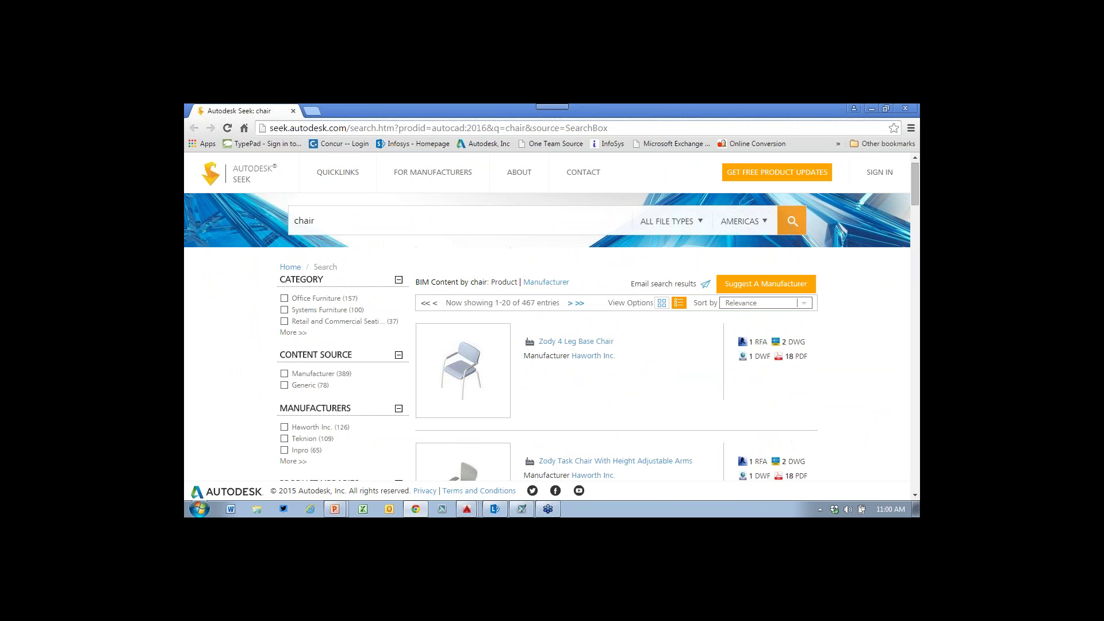
{"action": "mouse_move", "coordinate": [468, 396]}
- Switch to the PowerPoint slide show and advance to the "Tip 60: Go to AU Online for extra tips!" slide
{"action": "mouse_move", "coordinate": [334, 509]}
{"action": "left_click", "coordinate": [341, 484]}
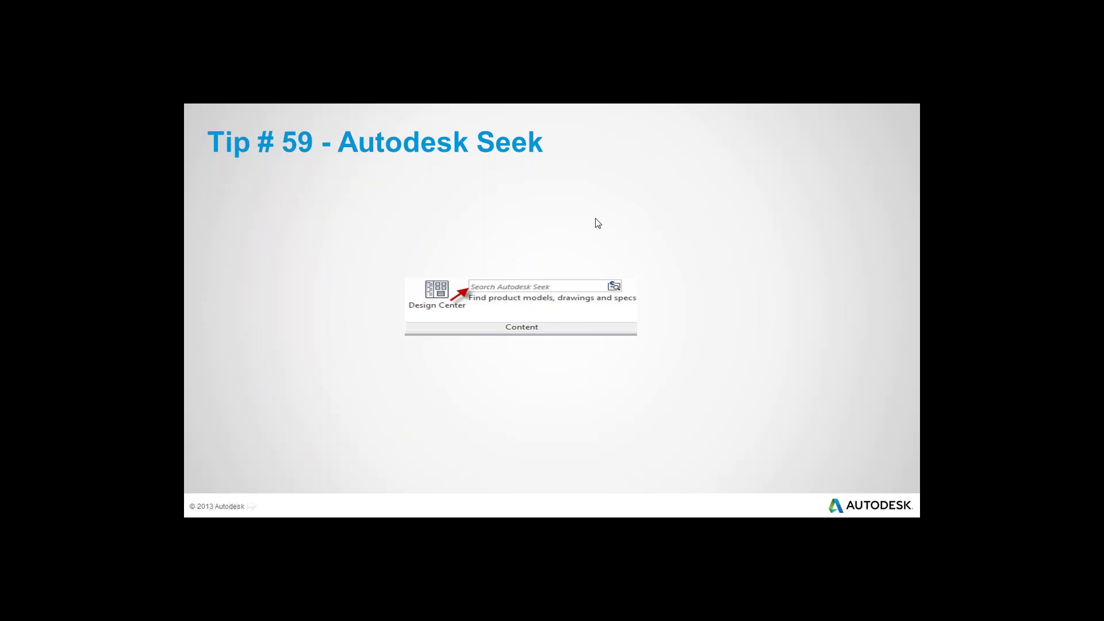
{"action": "key", "text": "Right"}
{"action": "key", "text": "Right"}
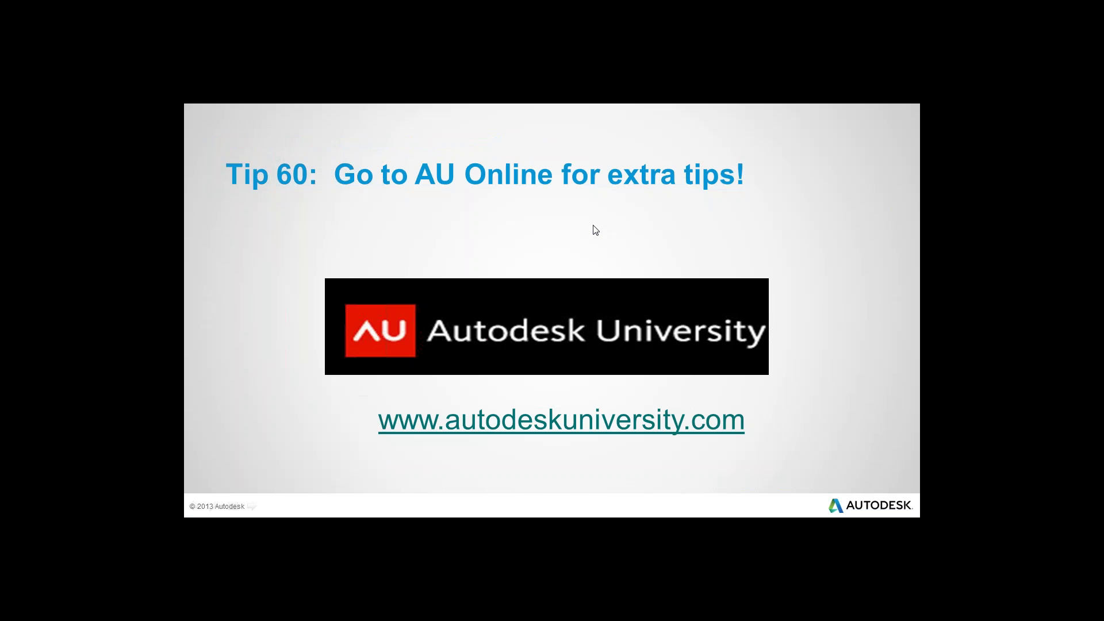